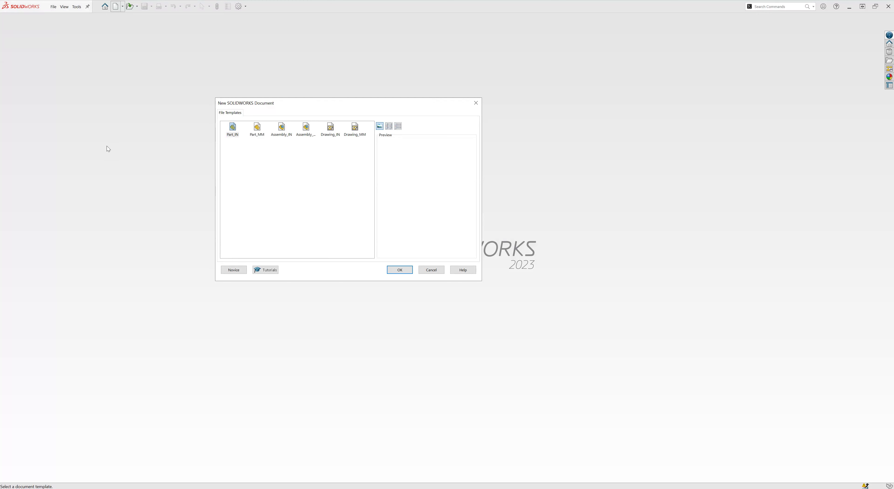
- Create a new part from the Part_IN template and start a sketch on the Top Plane
double_click(233, 128)
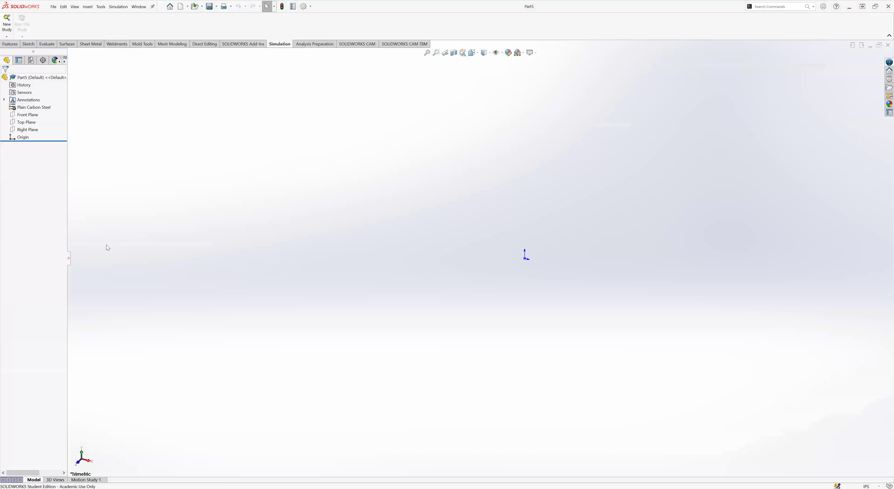
left_click(10, 44)
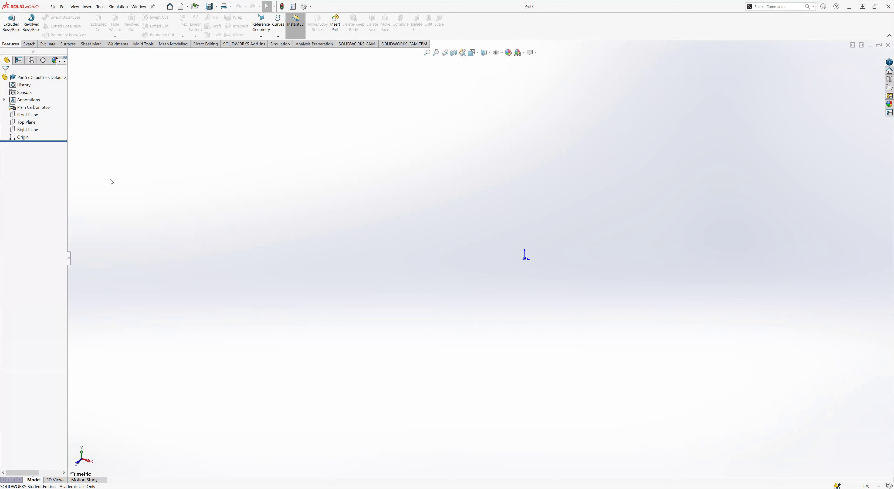
left_click(27, 115)
left_click(26, 122)
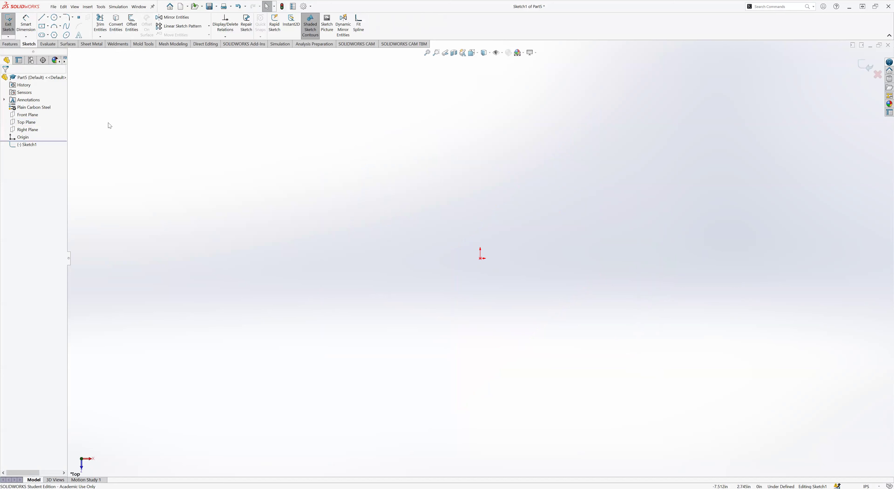
- Sketch three concentric circles centred on the origin, the outermost about 4.26 in in diameter
left_click(55, 17)
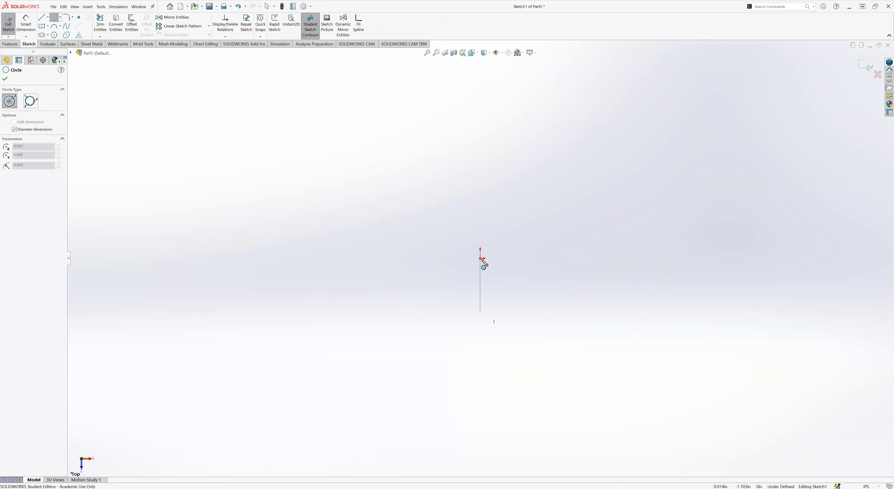
left_click(481, 259)
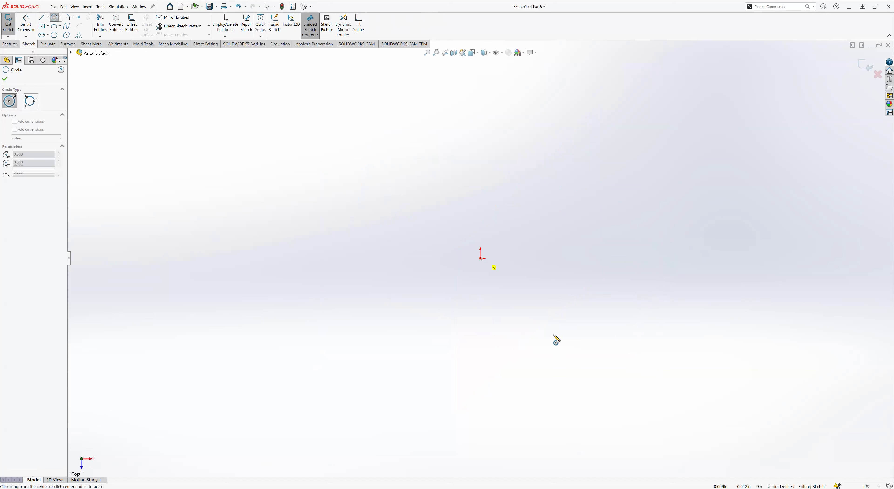
left_click(529, 358)
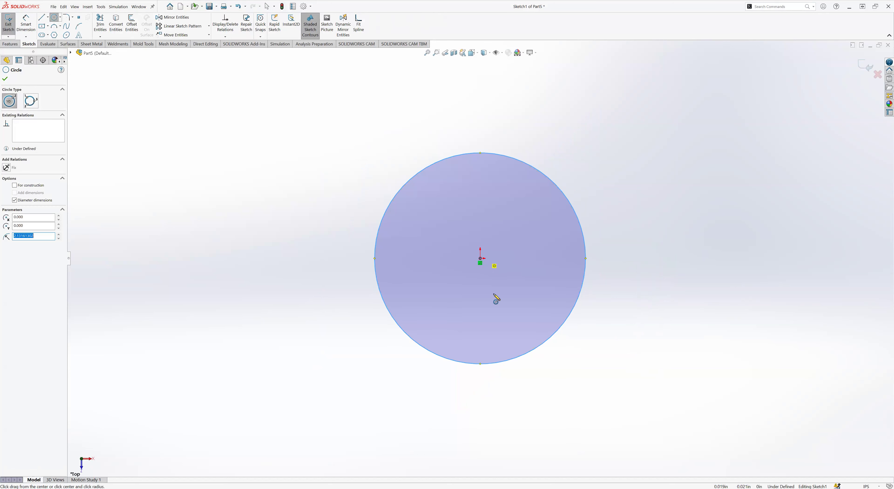
left_click(481, 258)
left_click(519, 336)
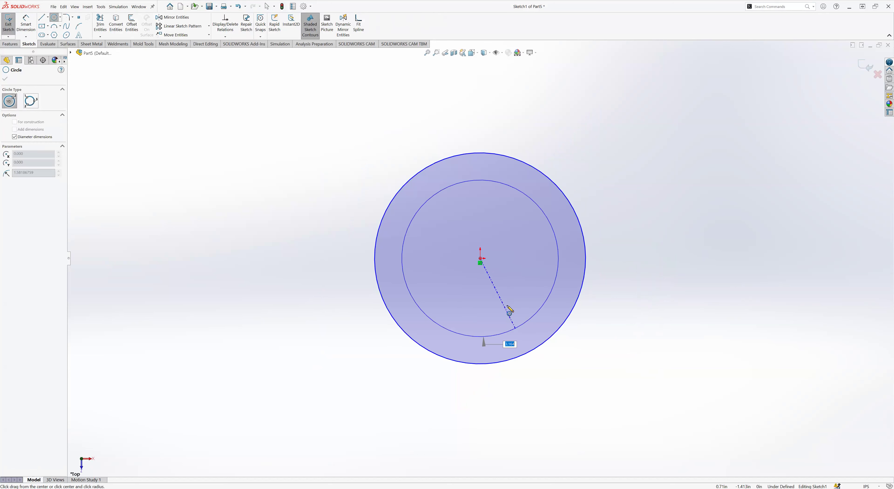
left_click(480, 259)
key("Return")
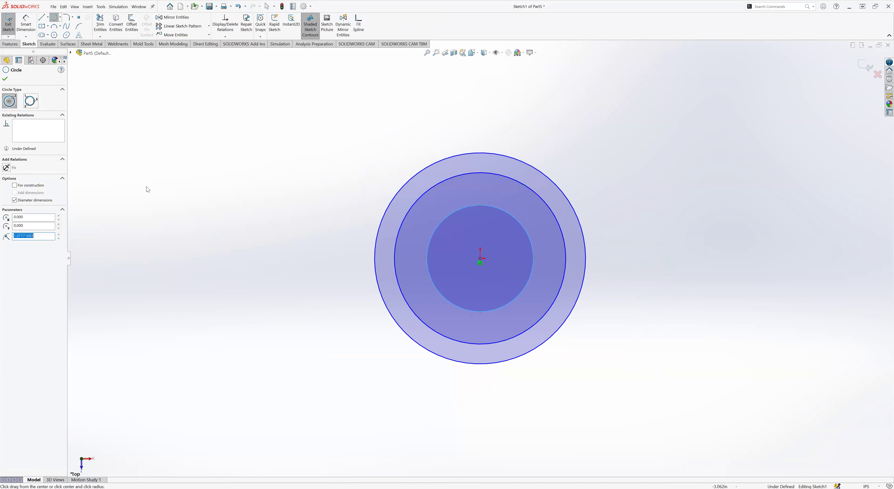
key("Escape")
- Dimension the outermost circle to a 4 in diameter and the innermost circle to a 0.75 in diameter
left_click(33, 38)
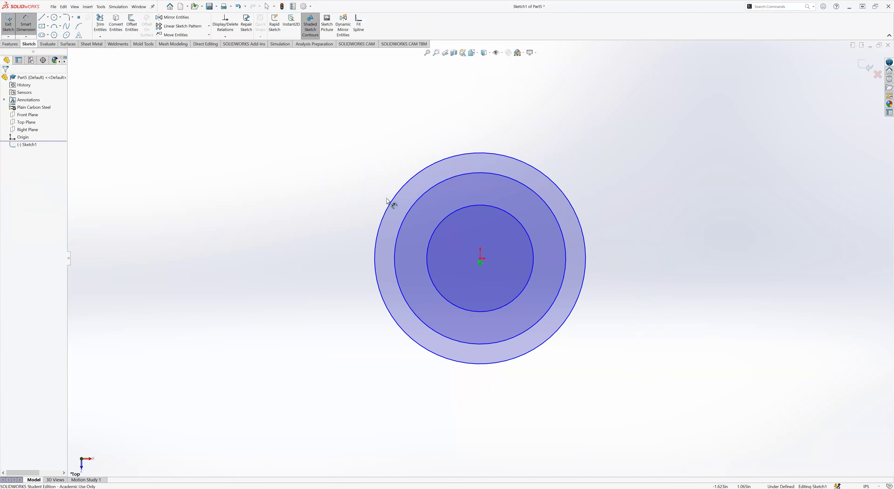
left_click(382, 202)
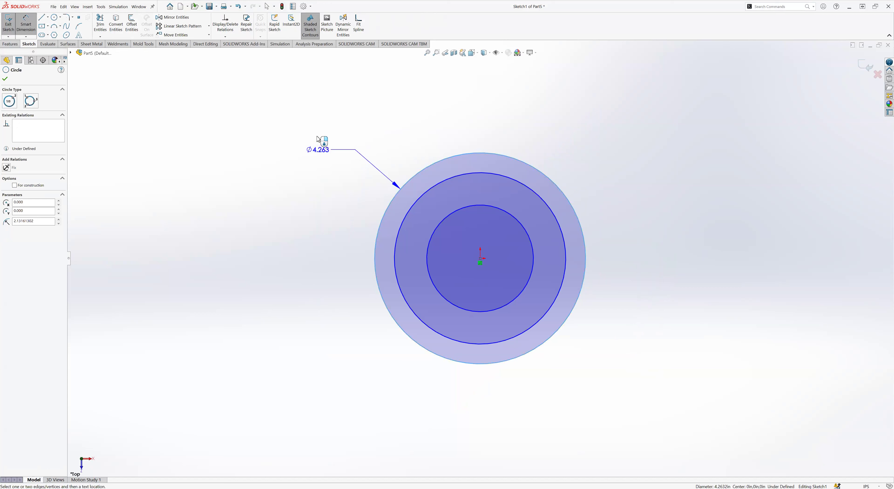
left_click(317, 137)
type("4")
key("Return")
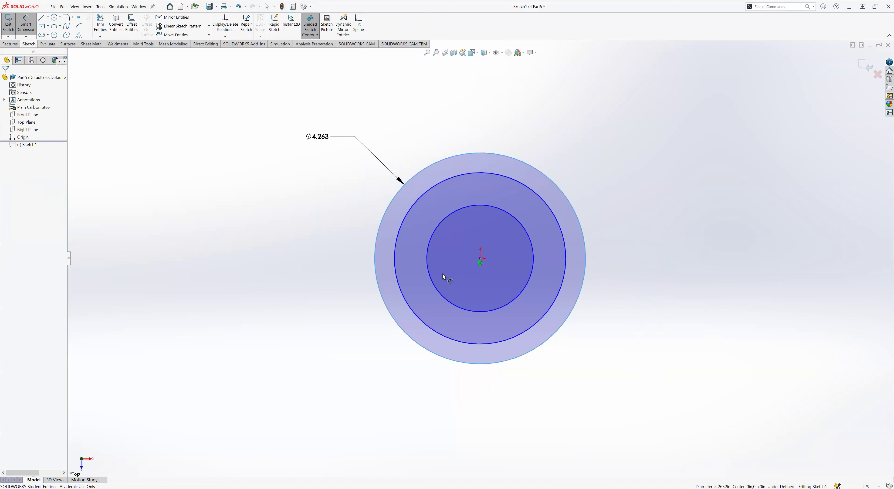
left_click(431, 239)
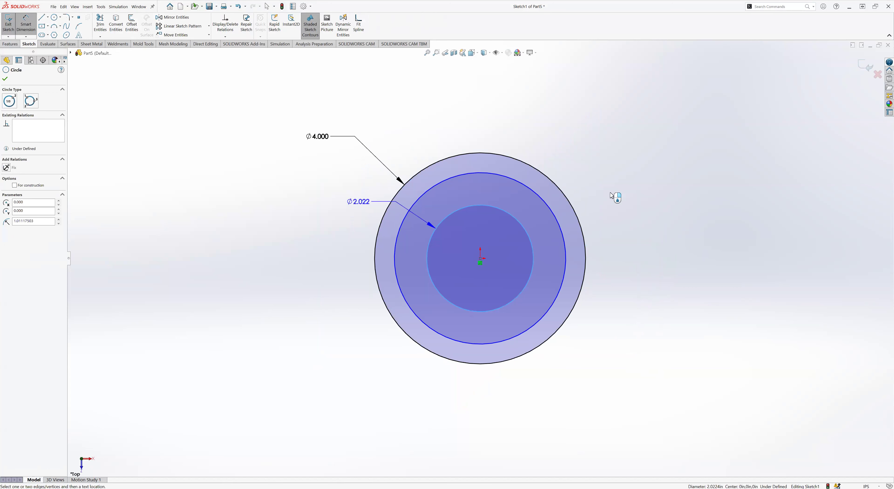
left_click(624, 166)
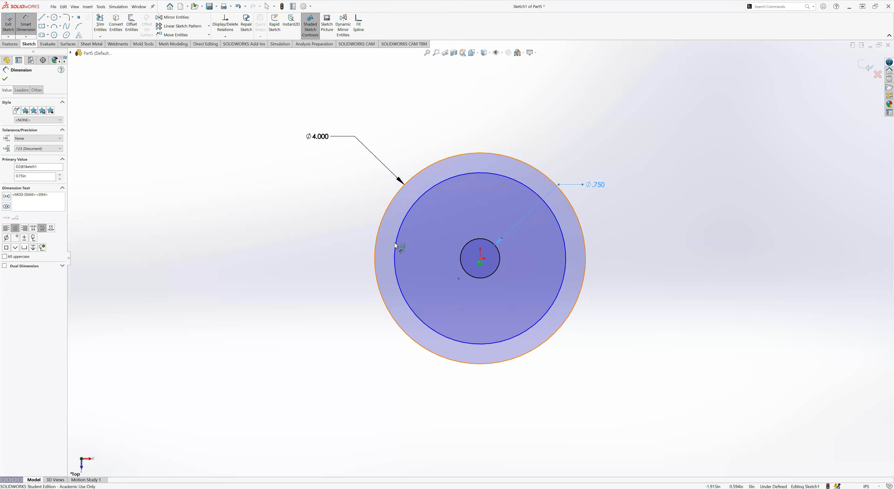
- Dimension the radial gap between the middle and outermost circles as 0.375 in
left_click(397, 245)
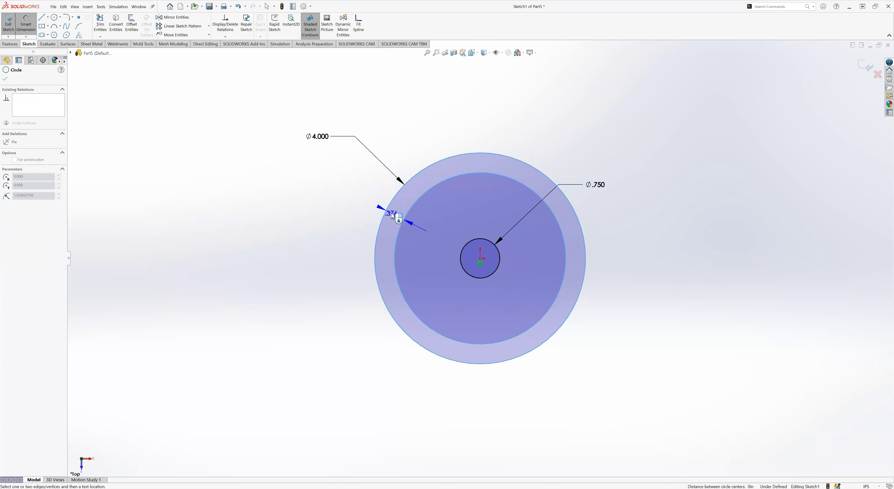
left_click(385, 245)
key("Escape")
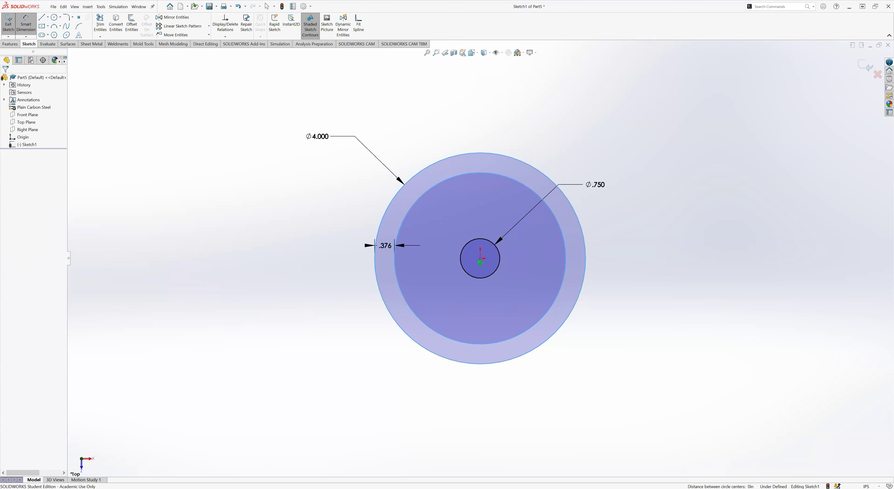
key("Return")
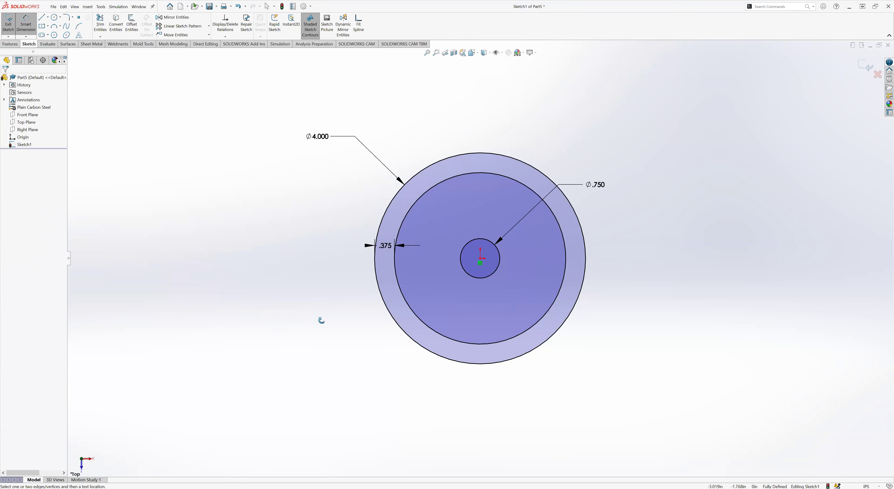
- Begin an Extruded Boss/Base from the sketch using all three regions: outer ring, middle ring and centre disc
scroll(316, 209, "up", 2)
mouse_move(326, 334)
middle_mouse_down()
mouse_move(329, 300)
mouse_move(309, 285)
middle_mouse_up()
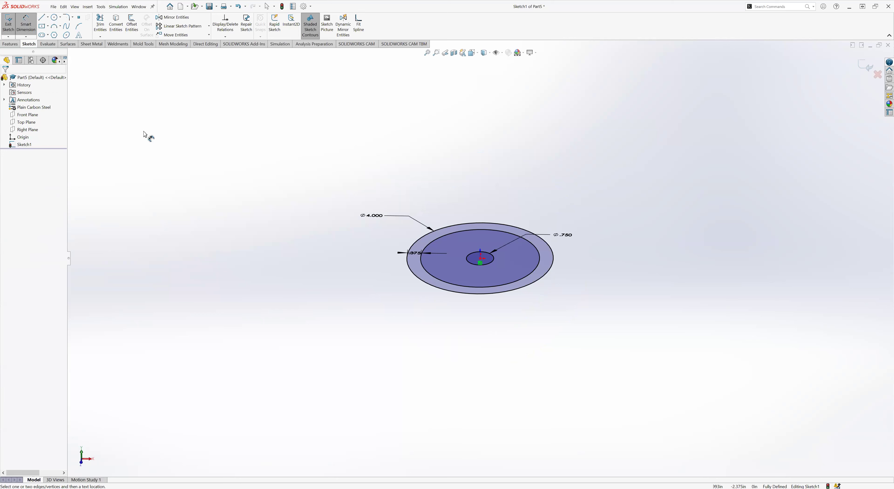
key("Escape")
left_click(10, 43)
left_click(10, 20)
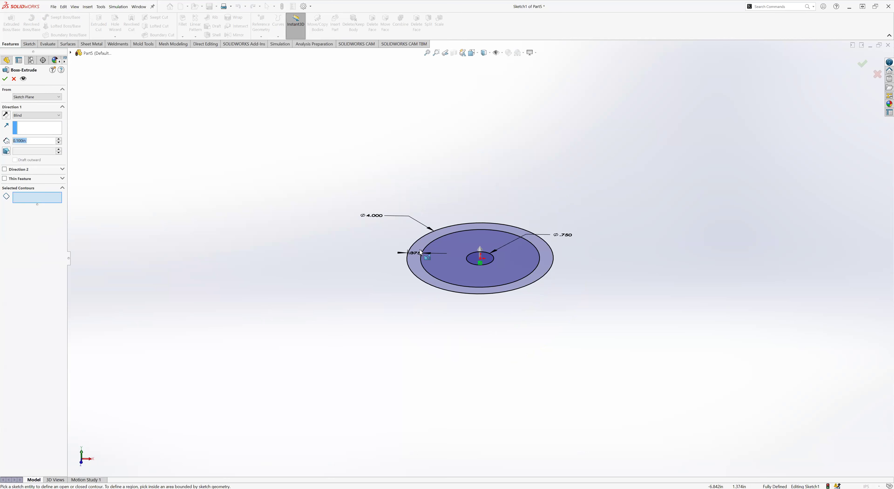
left_click(422, 242)
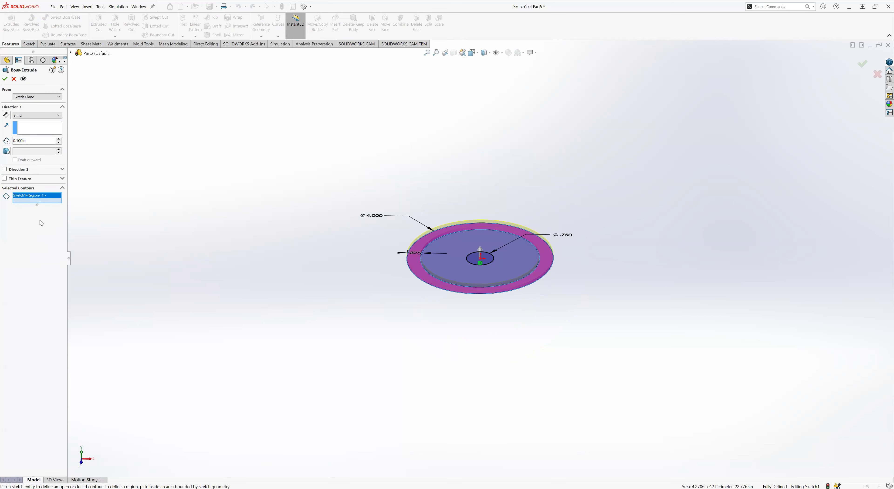
left_click(450, 258)
left_click(483, 257)
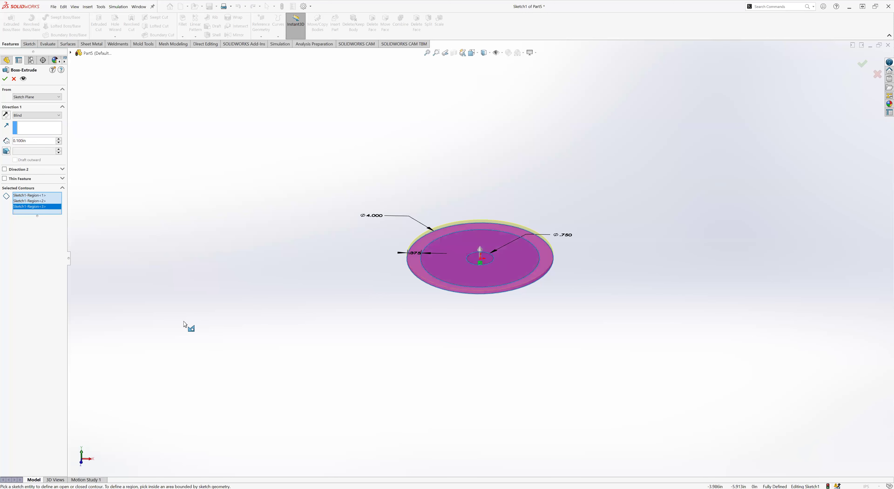
- Reverse the extrusion so it goes below the sketch plane and set its depth to 0.25 in
left_click(7, 115)
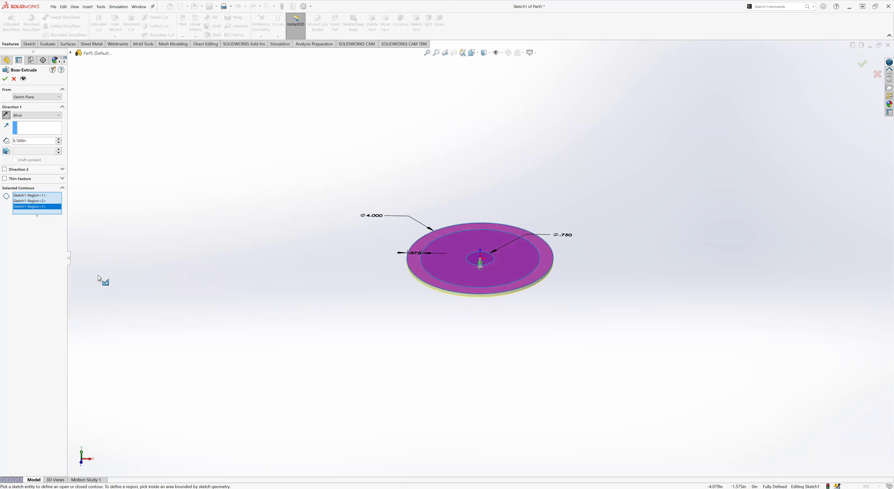
key("Tab")
type(".25")
mouse_move(301, 247)
middle_mouse_down()
mouse_move(301, 226)
mouse_move(301, 238)
middle_mouse_up()
scroll(301, 239, "up", 1)
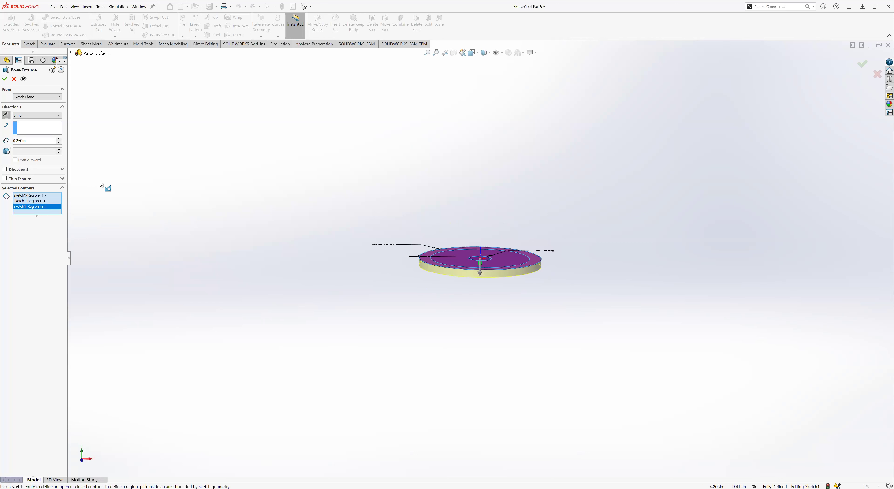
- Set the extrusion depth to 0.375 in and complete the disc
left_click_drag(32, 139, 4, 135)
type(".375")
key("Return")
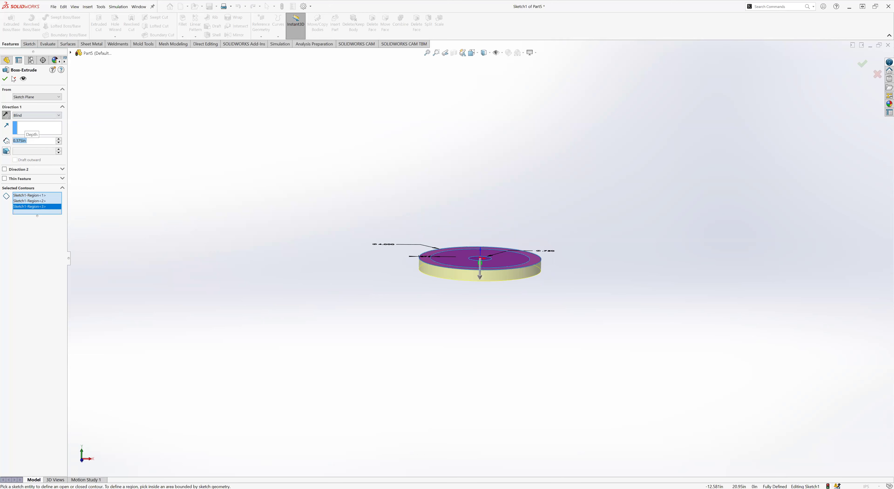
key("Return")
- Save the part as Spring Example
middle_click_drag(410, 179, 361, 282)
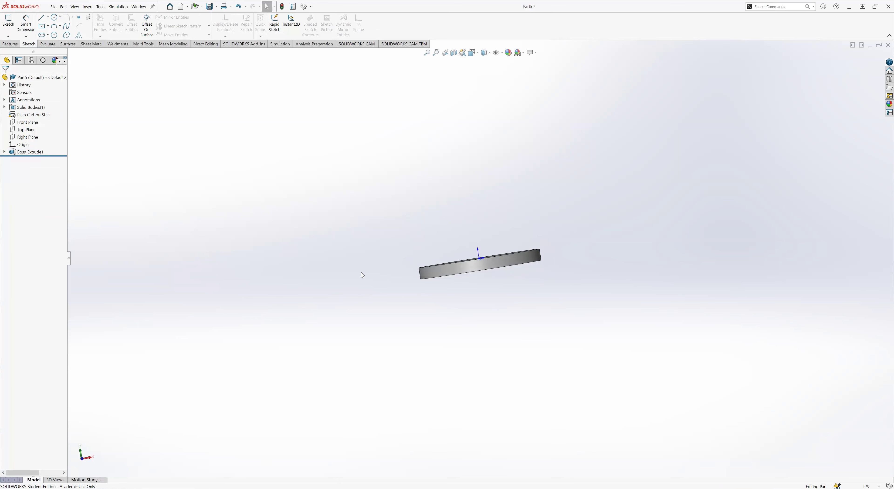
key("ctrl+s")
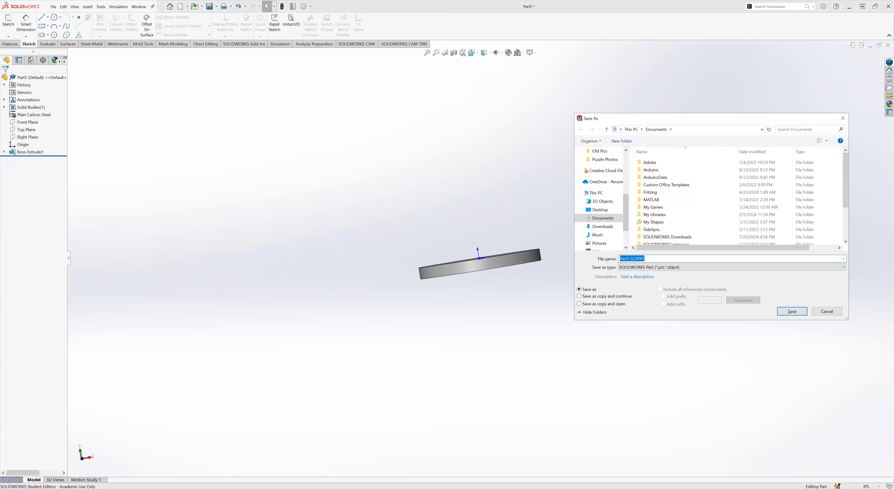
key("Escape")
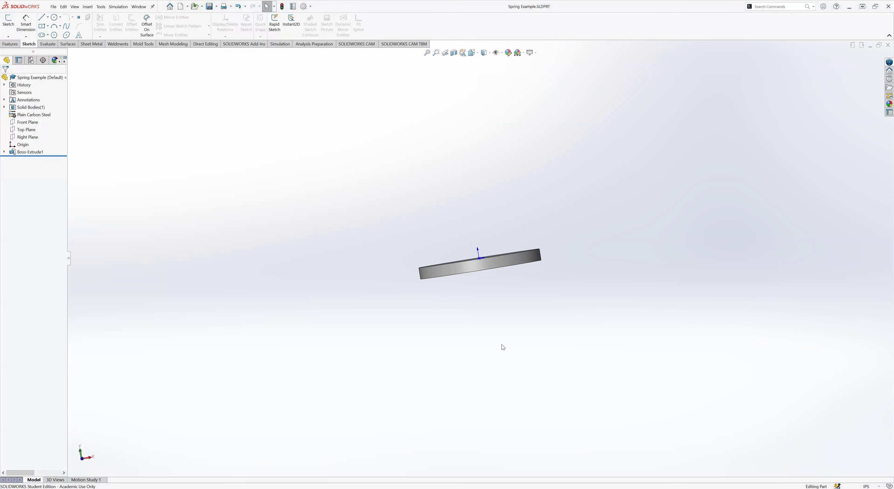
- Begin another Extruded Boss/Base that reuses Sketch1 from the disc's extrusion, and clear its selected contours
left_click(3, 151)
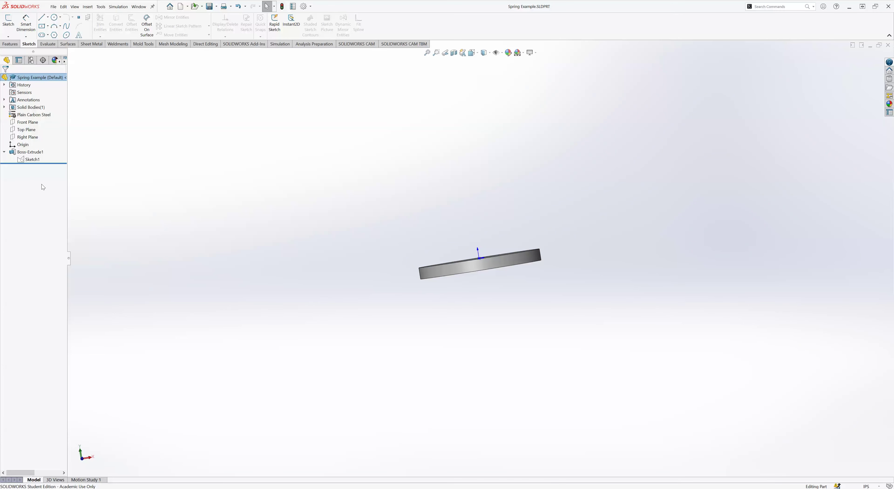
mouse_move(234, 274)
middle_mouse_down()
mouse_move(235, 216)
mouse_move(233, 250)
middle_mouse_up()
left_click(7, 44)
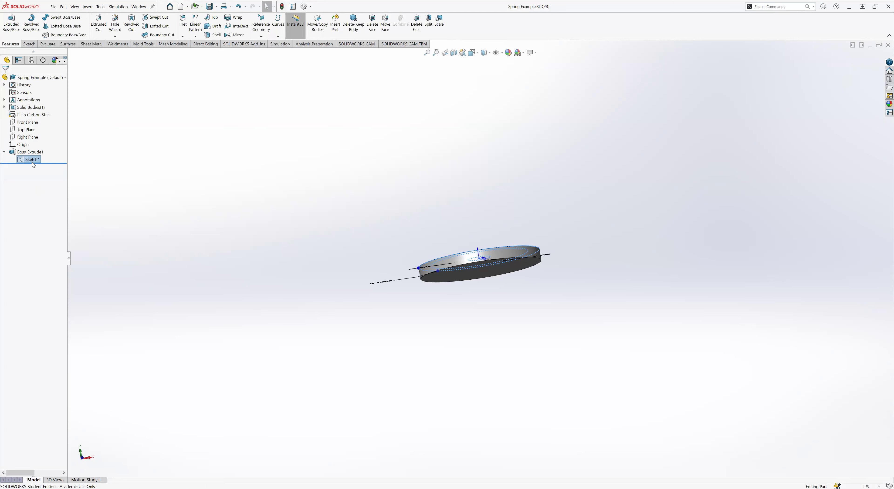
left_click(11, 24)
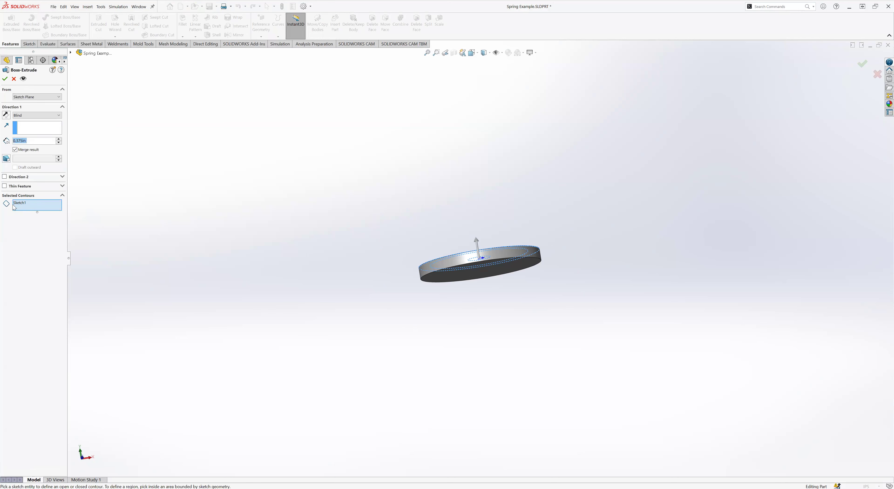
right_click(29, 208)
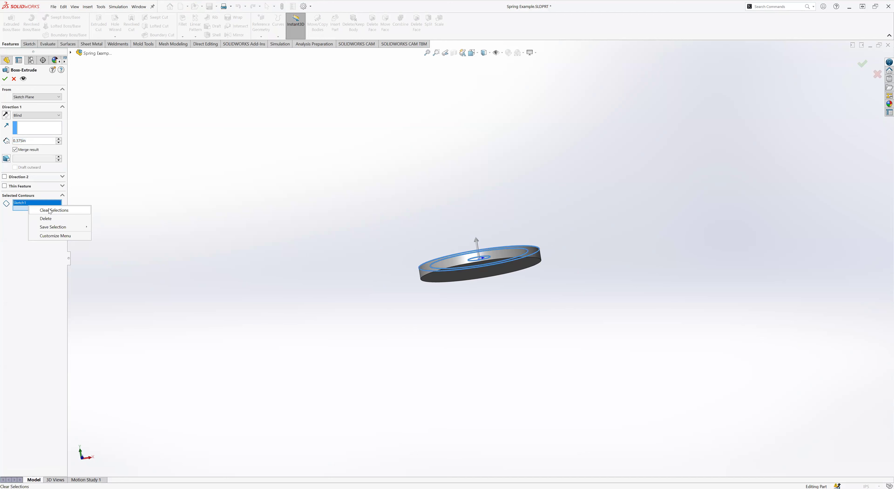
left_click(49, 211)
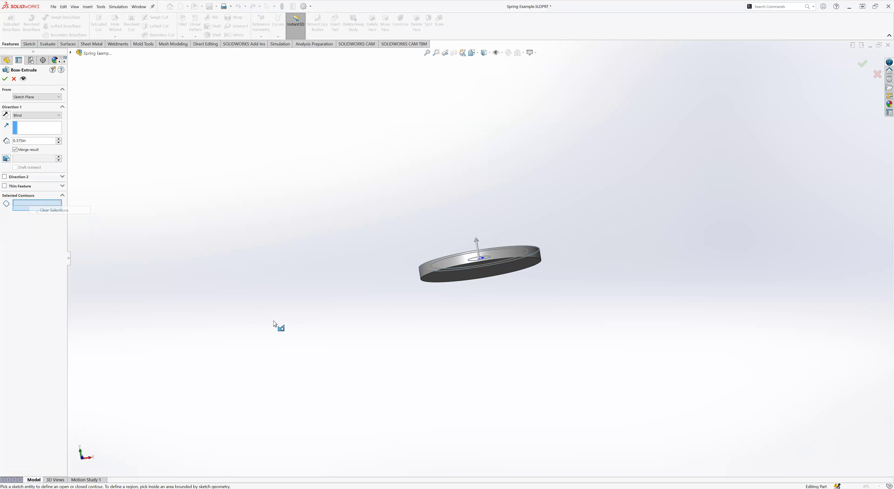
- Select the outer ring region of Sketch1 as the extrusion contour and reverse the extrusion to go downward
left_click(432, 262)
scroll(415, 262, "down", 3)
left_click(416, 256)
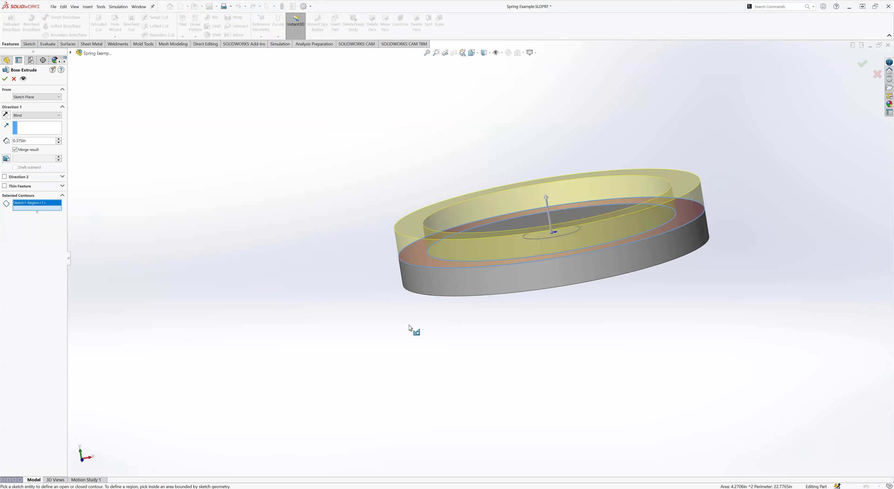
scroll(307, 268, "up", 2)
left_click(5, 115)
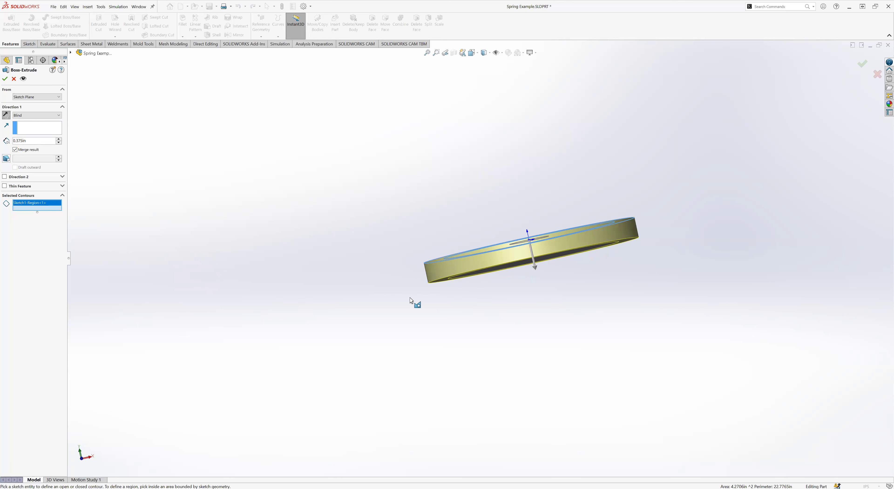
middle_click_drag(422, 277, 436, 288)
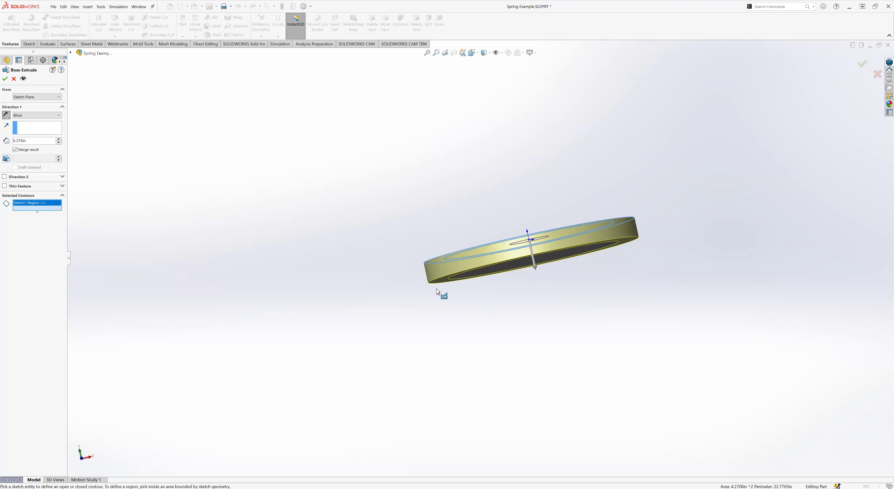
middle_click_drag(448, 256, 445, 293)
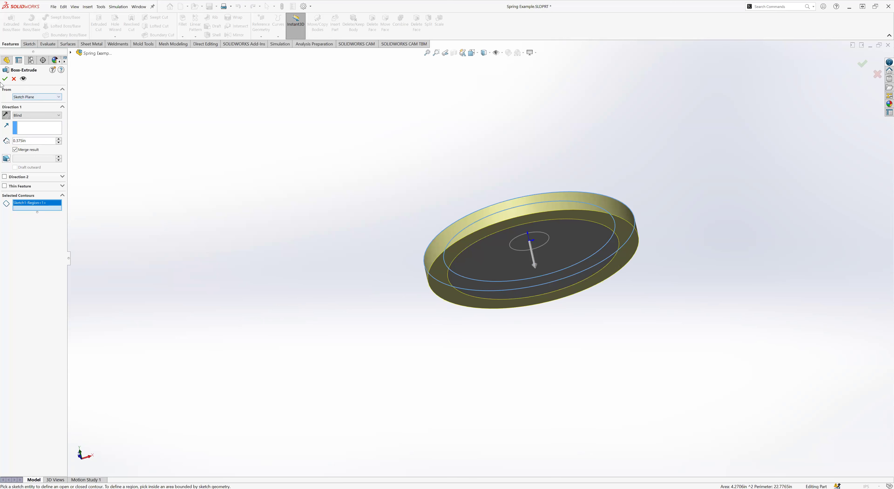
- Make the ring extrusion start from a Surface/Face/Plane, using the underside face of the disc
left_click(29, 96)
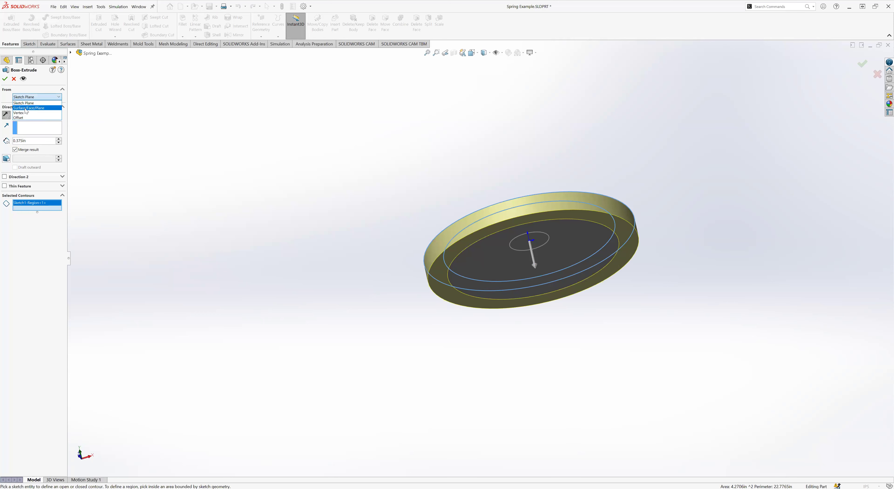
left_click(487, 260)
middle_click_drag(354, 342, 338, 385)
middle_click_drag(459, 250, 384, 233)
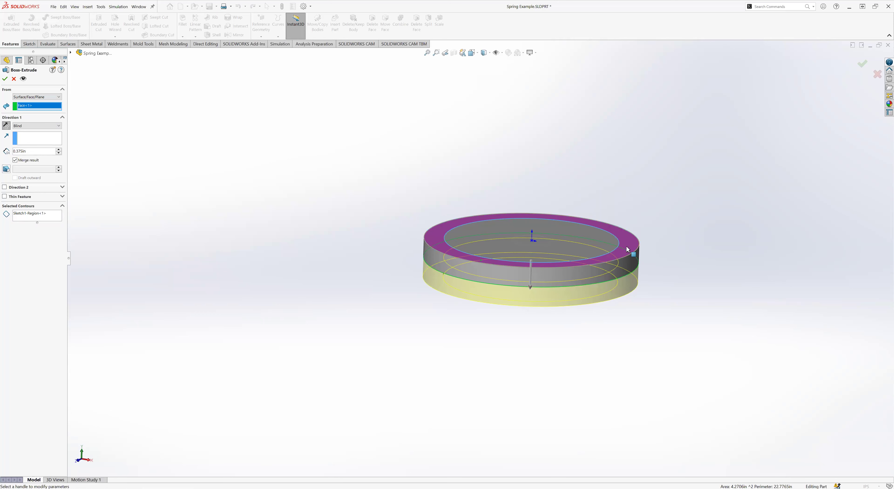
left_click(531, 285)
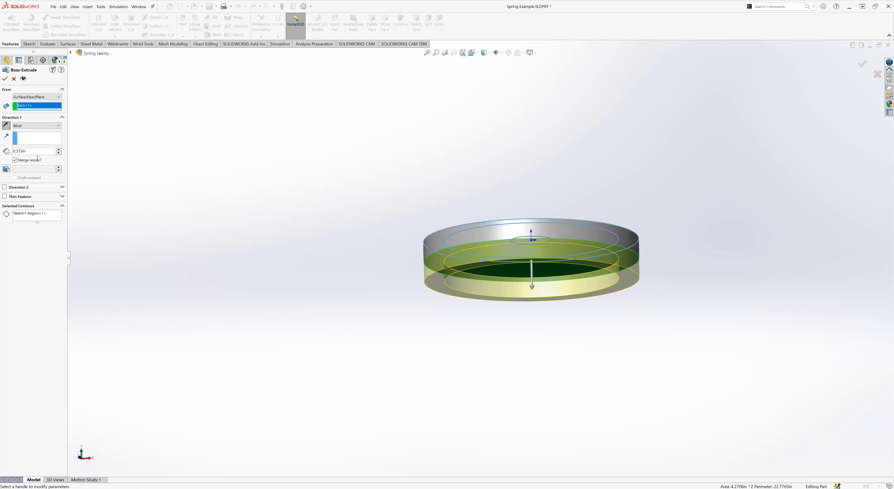
- Set the ring's extrusion depth to 0.5 in and complete the feature
key("Tab")
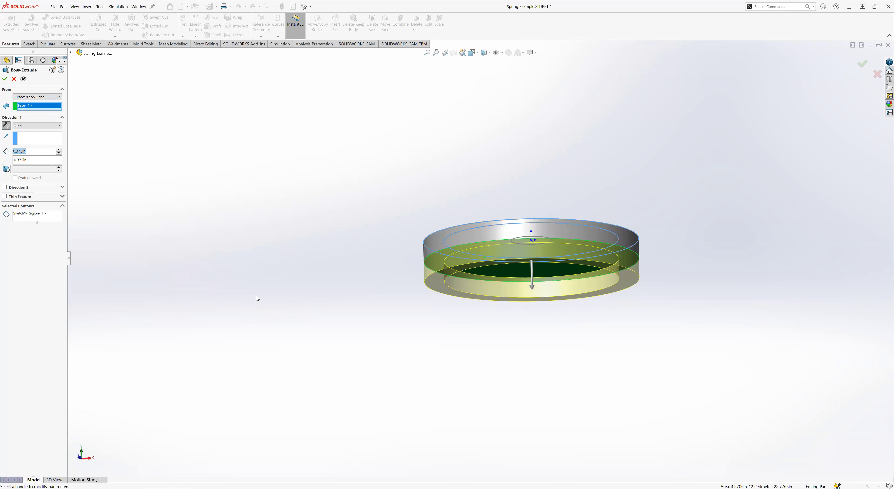
type("0.5")
key("Return")
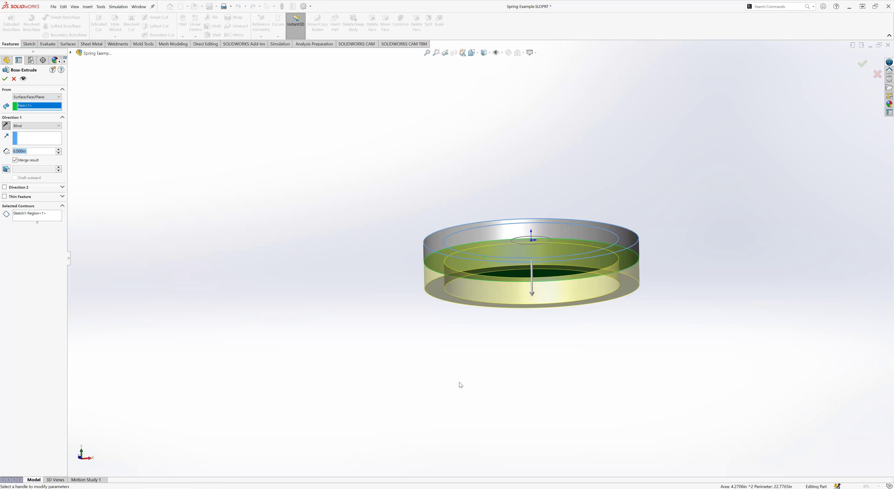
middle_click_drag(452, 306, 289, 279)
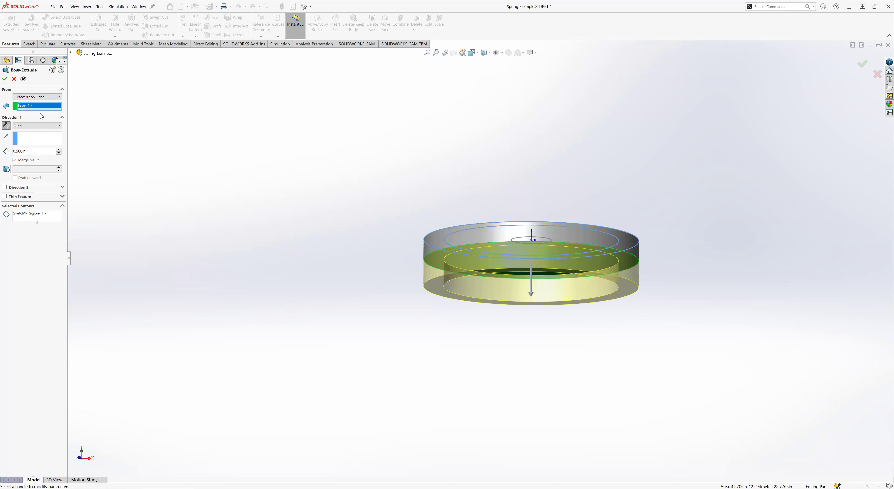
left_click(4, 79)
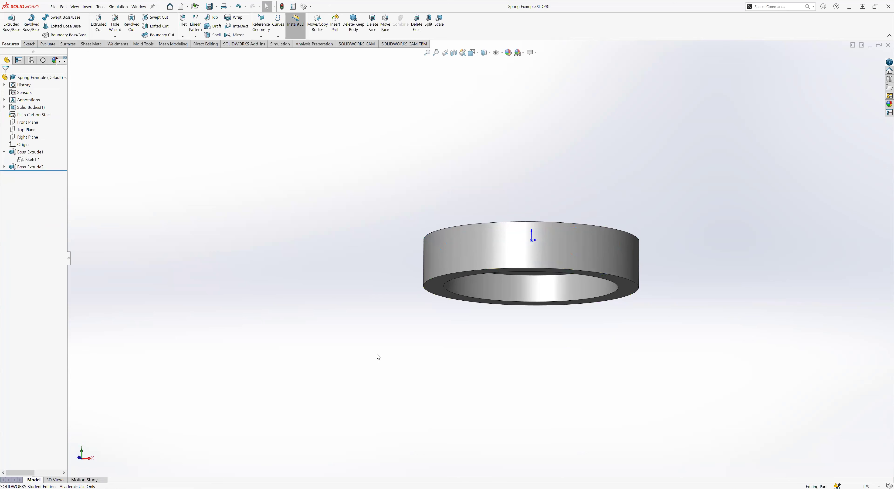
middle_click_drag(419, 305, 440, 317)
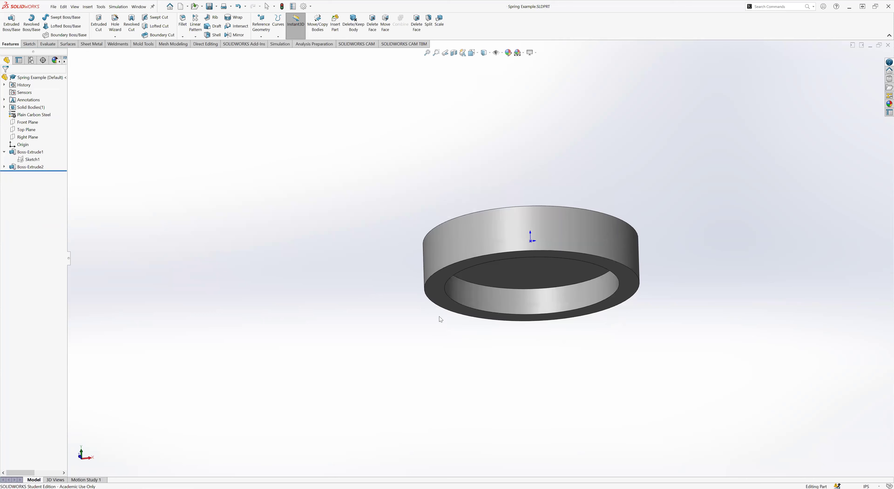
scroll(515, 319, "up", 5)
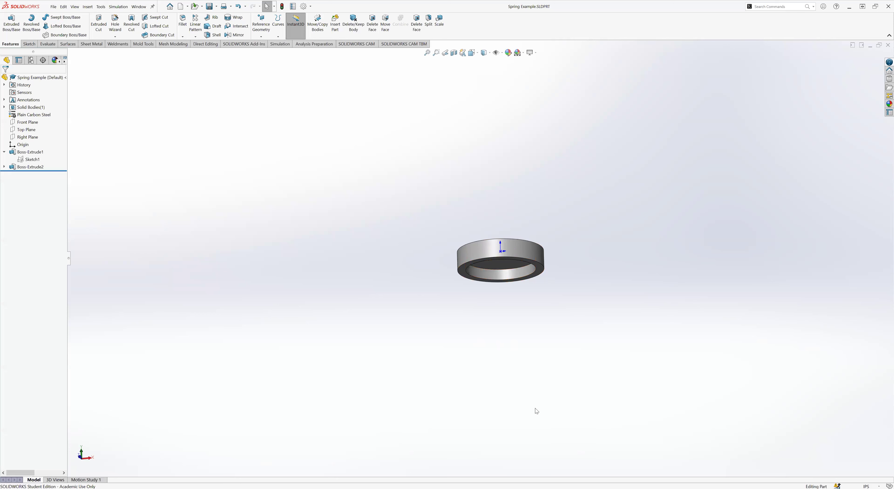
- Begin another Extruded Boss/Base from Sketch1 with only the small centre circle as its selected contour
left_click(33, 159)
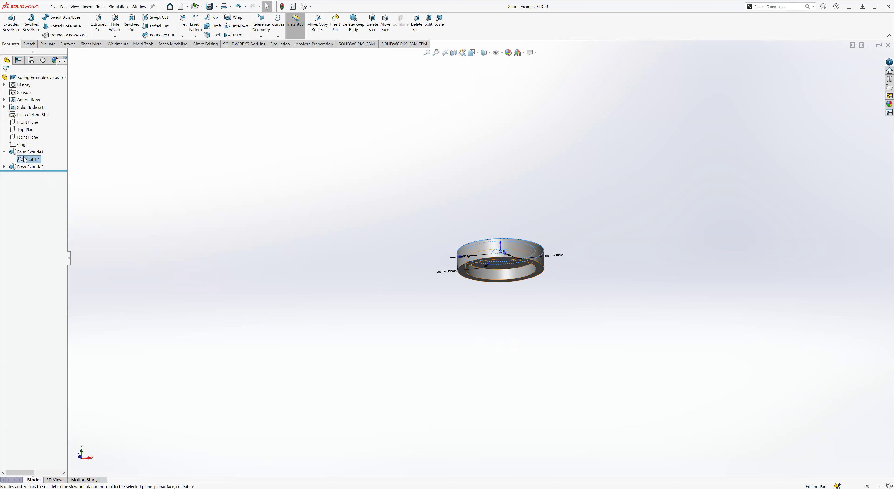
left_click(3, 167)
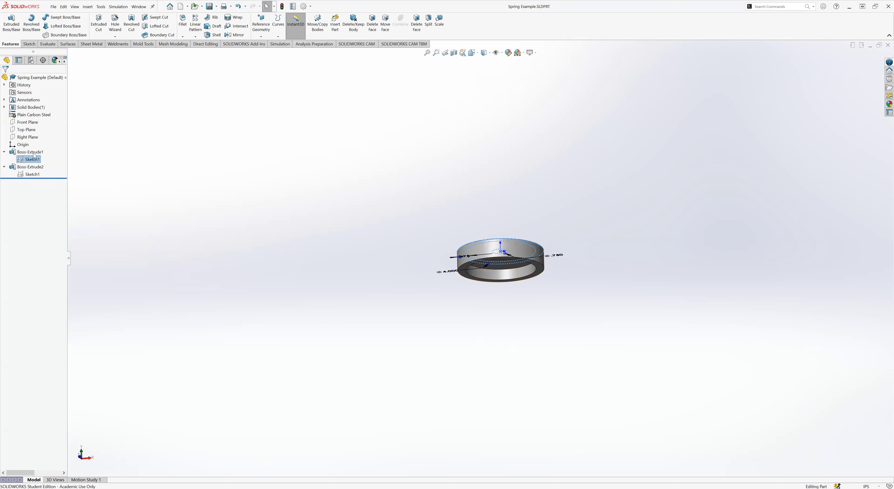
left_click(4, 167)
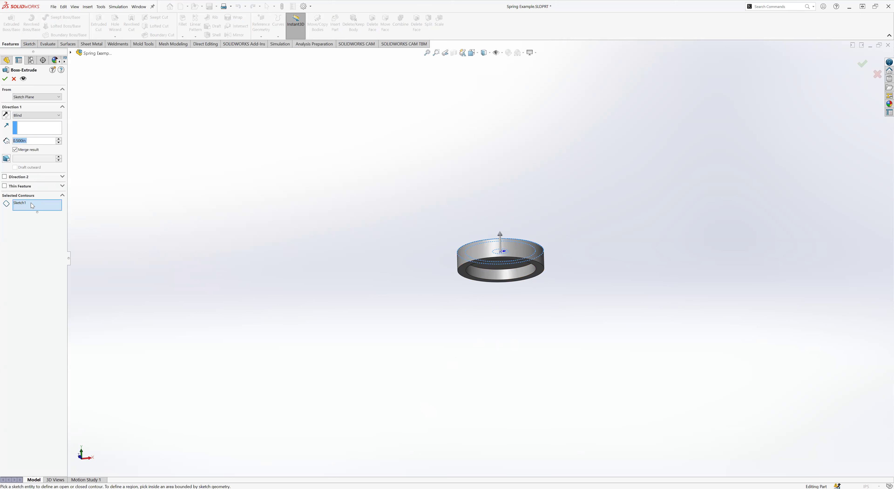
left_click(30, 203)
key("Delete")
middle_click_drag(527, 253, 532, 371)
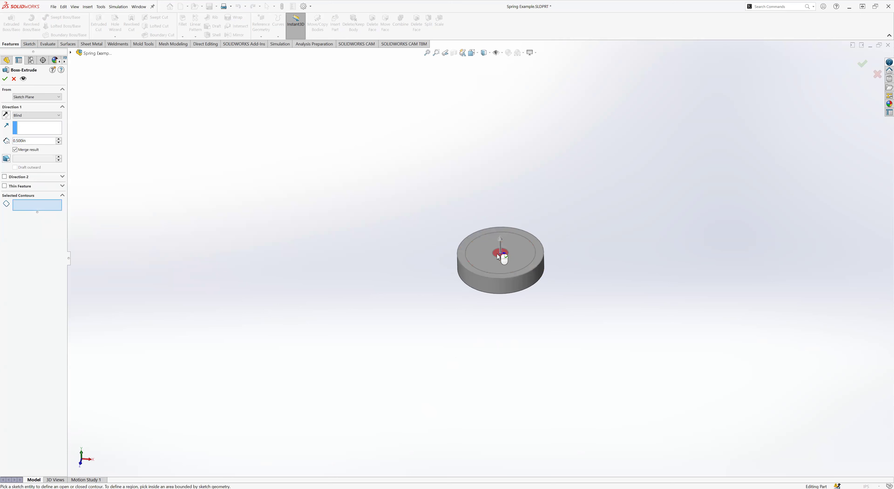
left_click(500, 253)
middle_click_drag(472, 381, 459, 271)
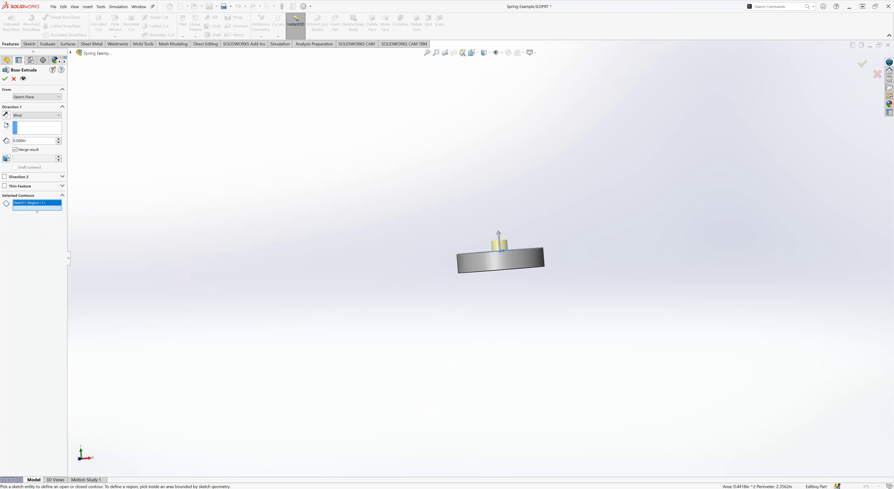
- Reverse the centre extrusion downward and start it from the recessed underside face inside the ring
left_click(7, 115)
left_click(31, 97)
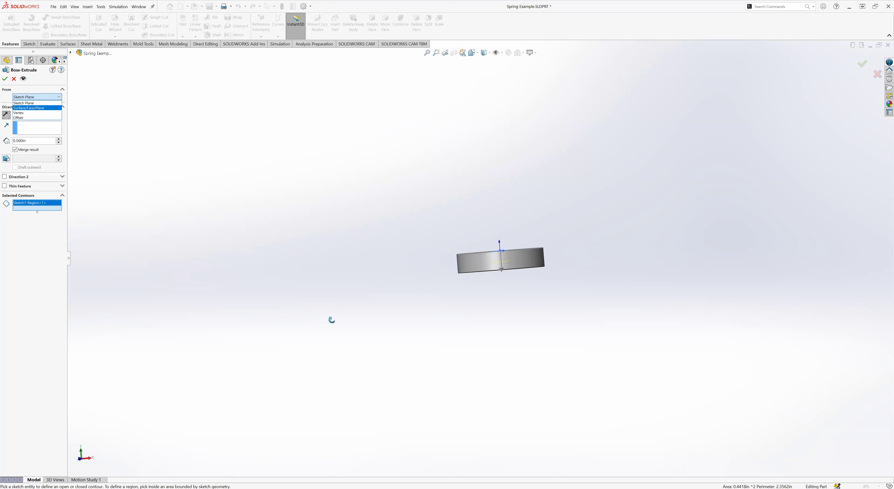
middle_click_drag(331, 320, 488, 288)
scroll(503, 271, "down", 3)
left_click(465, 249)
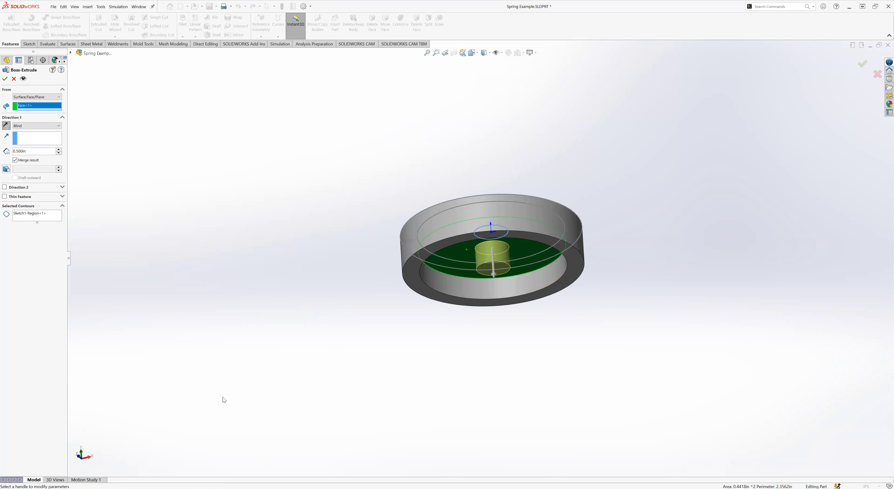
middle_click_drag(222, 280, 89, 244)
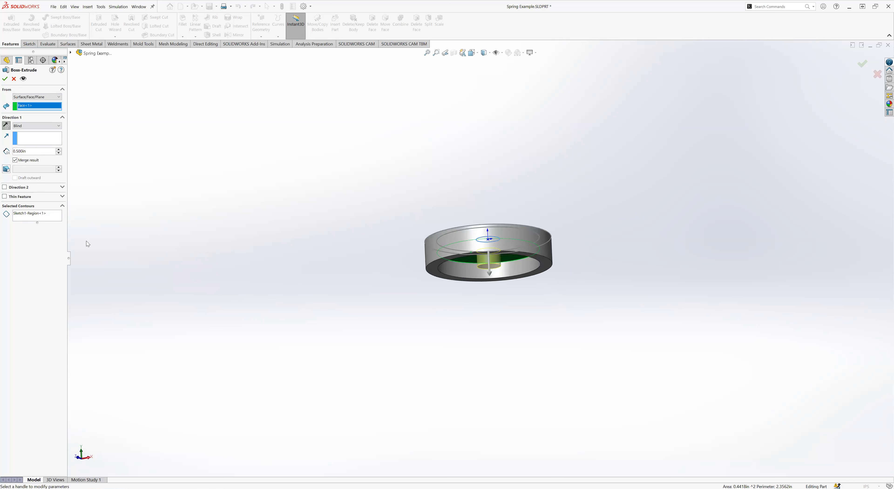
- Set the centre extrusion's depth to 12 in and complete the rod
left_click_drag(4, 150, 4, 154)
type("12")
scroll(620, 305, "up", 4)
middle_click_drag(583, 305, 565, 314)
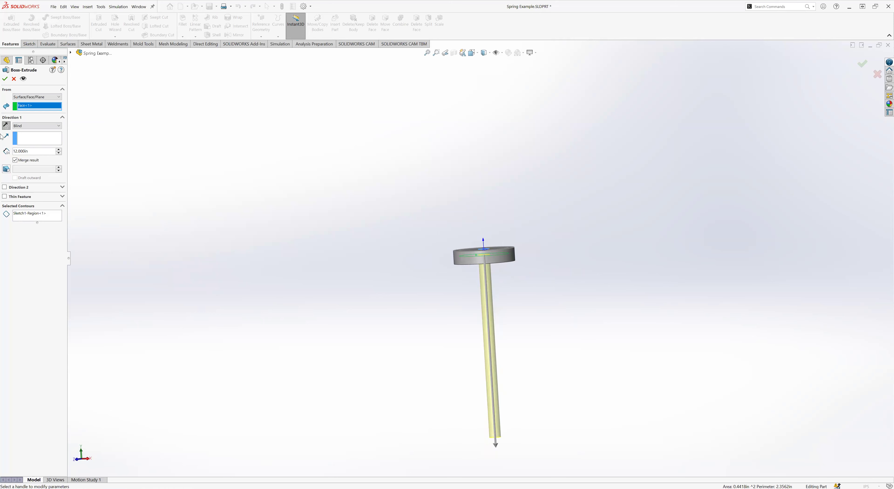
left_click(4, 79)
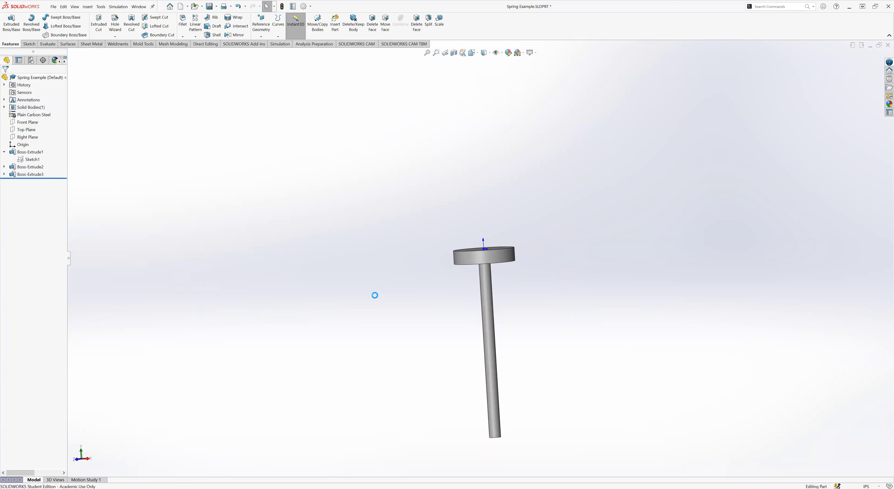
middle_click_drag(408, 315, 468, 278)
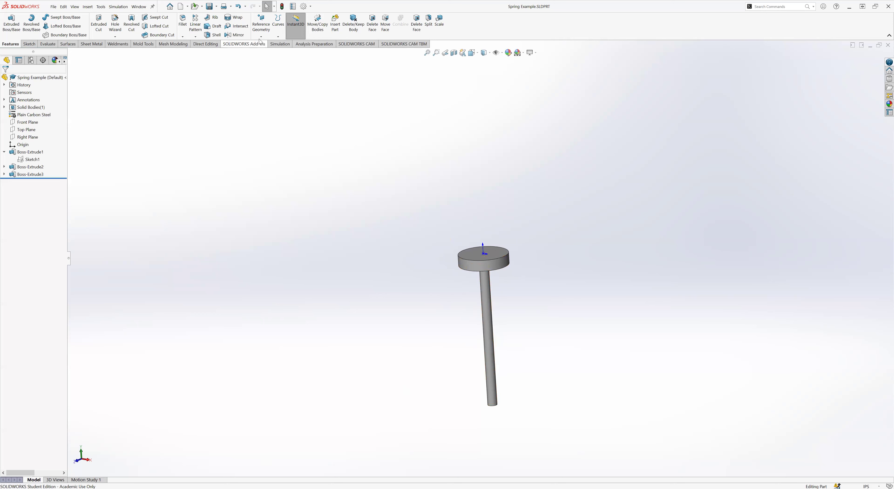
- Create a reference plane parallel to the Top Plane, offset about 8.1 in below it along the rod
left_click(262, 29)
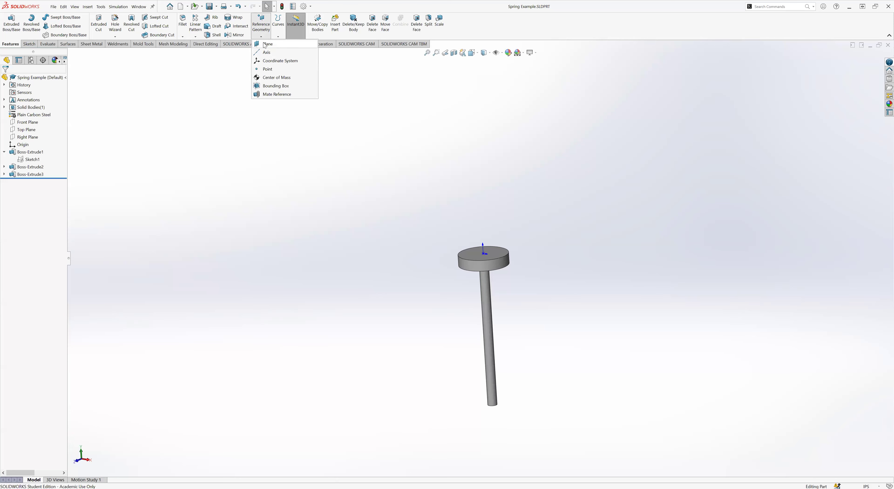
left_click(214, 253)
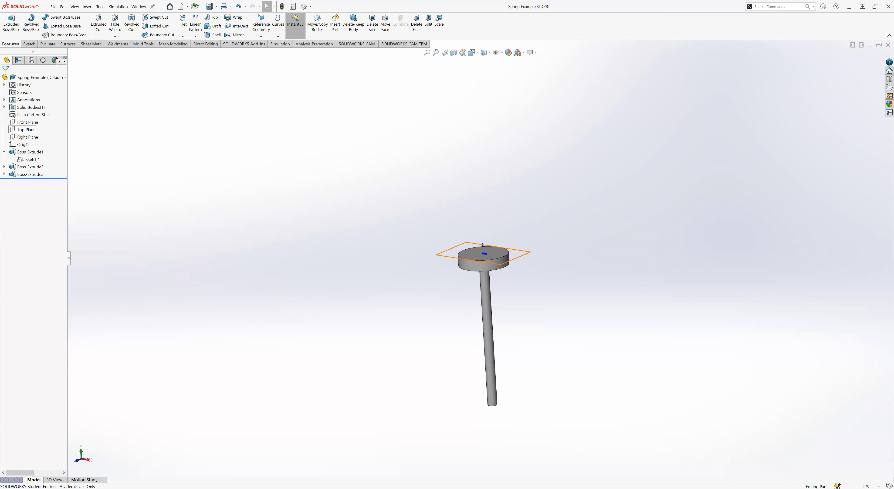
left_click(24, 131)
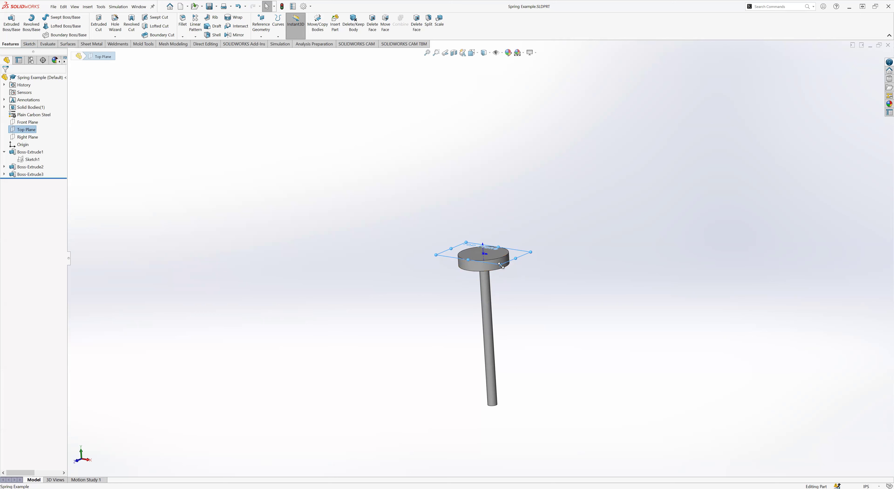
left_click_drag(501, 265, 467, 368, "ctrl")
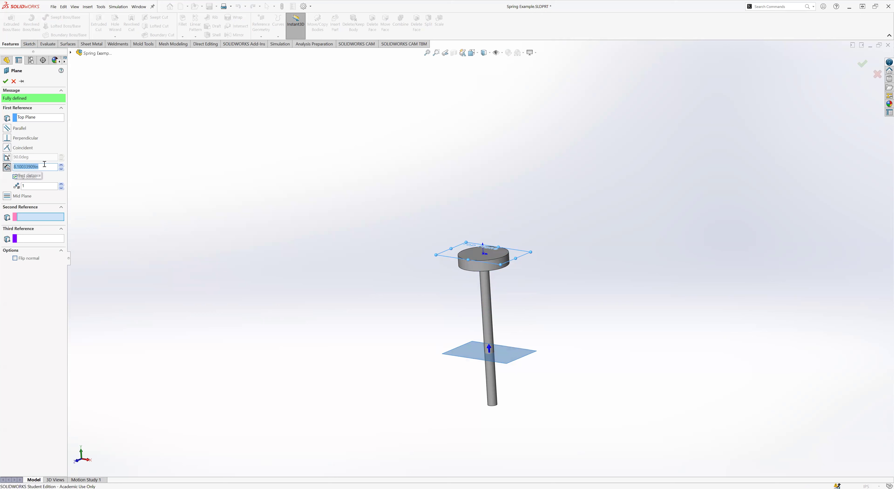
middle_click_drag(303, 275, 224, 300)
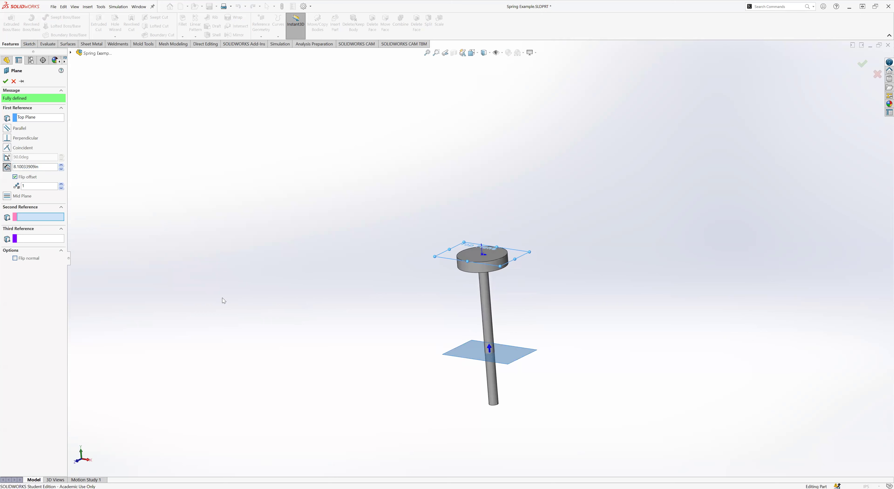
middle_click_drag(210, 249, 201, 274)
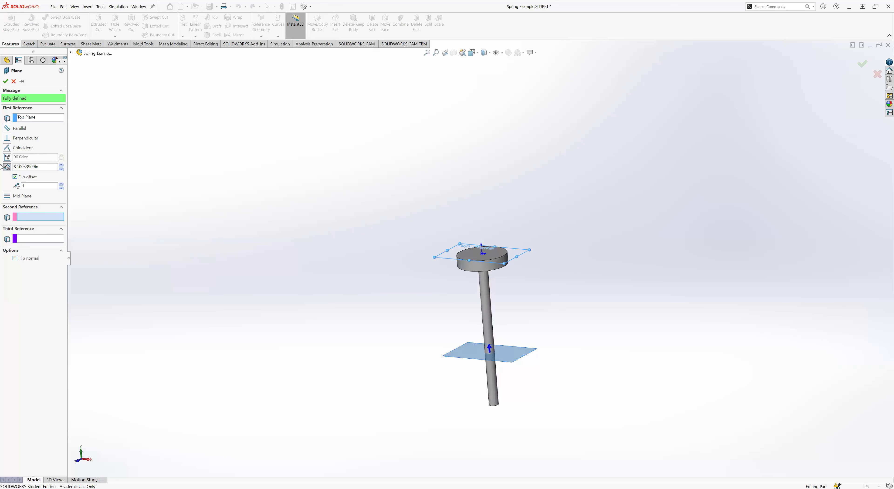
- Set the new plane's offset from the Top Plane to 8 in and complete it
left_click_drag(44, 167, 1, 169)
type("8")
key("Return")
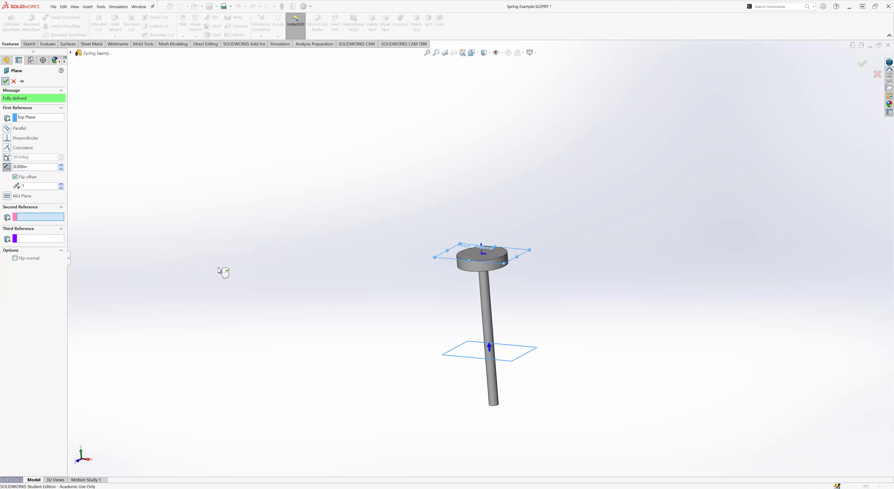
right_click(218, 268)
left_click(336, 323)
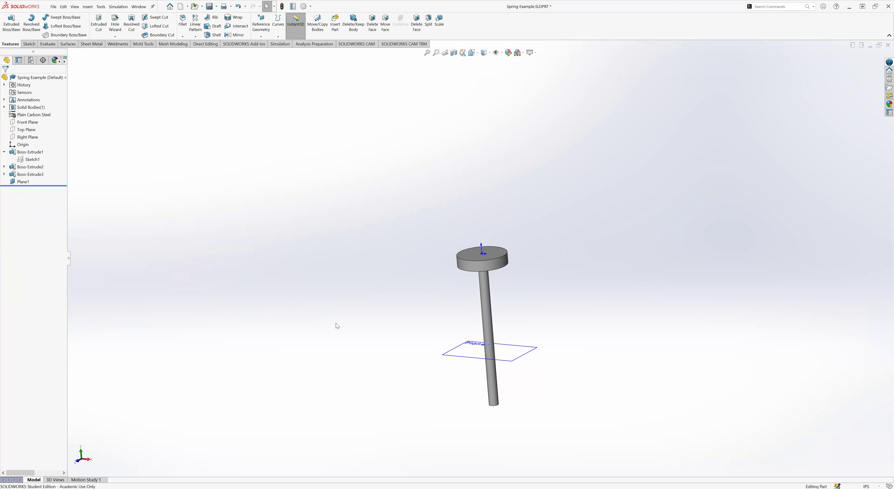
- Sketch a centre rectangle about 9 by 9.86 in on the offset plane, centred on the origin
middle_click_drag(433, 369, 438, 403)
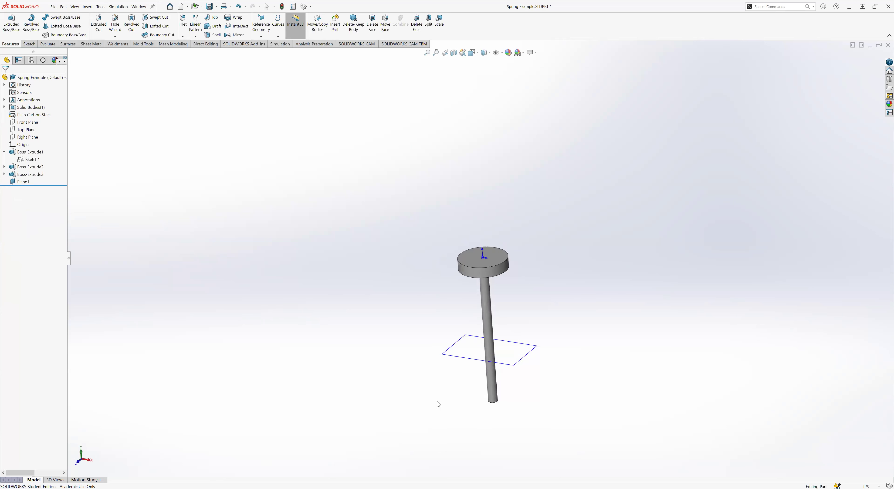
left_click(472, 357)
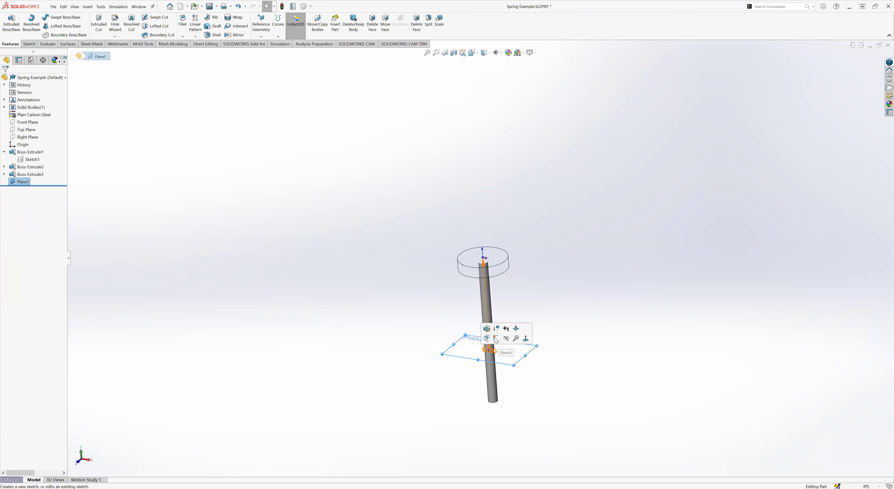
left_click(495, 339)
left_click(43, 27)
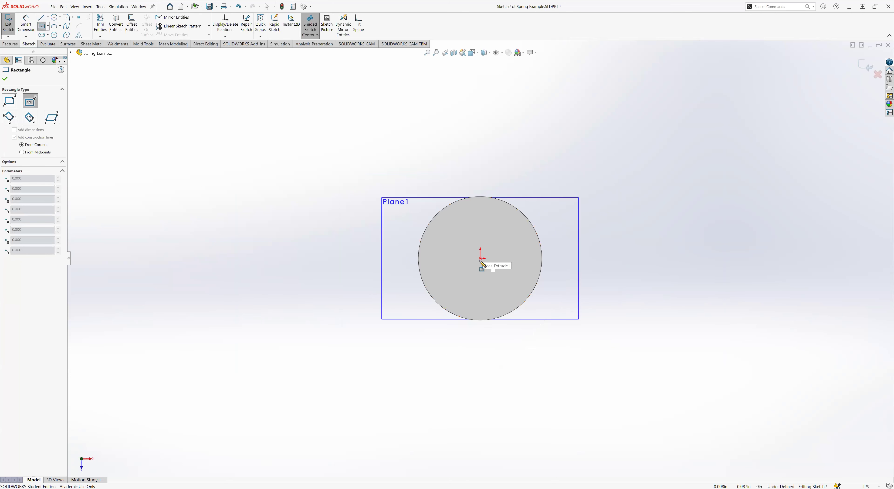
left_click(480, 259)
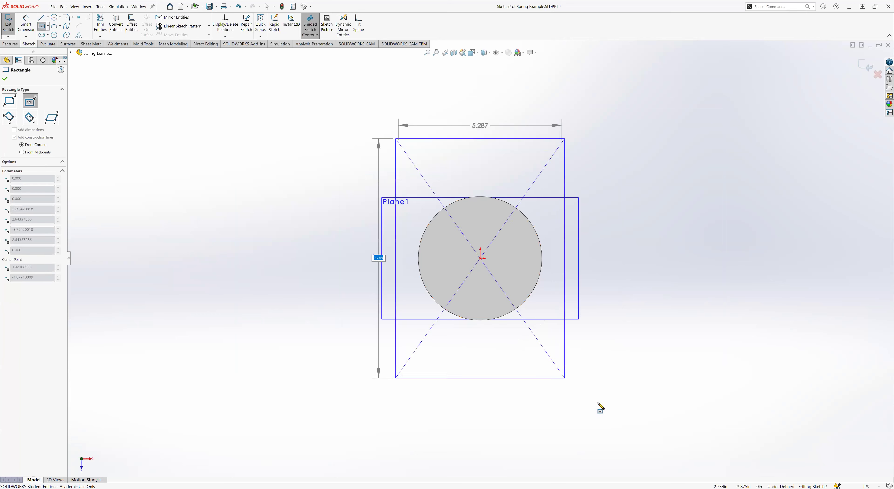
left_click(619, 410)
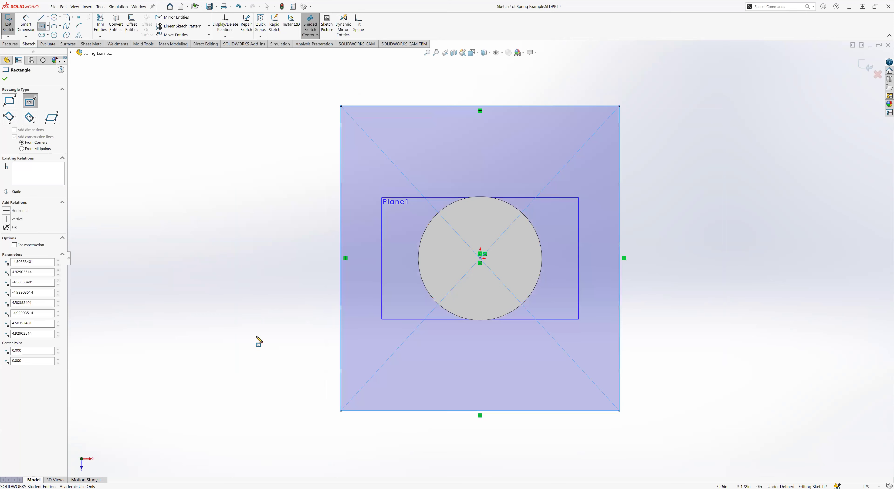
key("Escape")
- Make two adjacent sides of the rectangle equal so that it forms a square
scroll(261, 343, "up", 6)
middle_click_drag(253, 299, 273, 160)
mouse_move(440, 277)
middle_mouse_down()
mouse_move(409, 209)
mouse_move(400, 286)
mouse_move(437, 264)
mouse_move(469, 226)
middle_mouse_up()
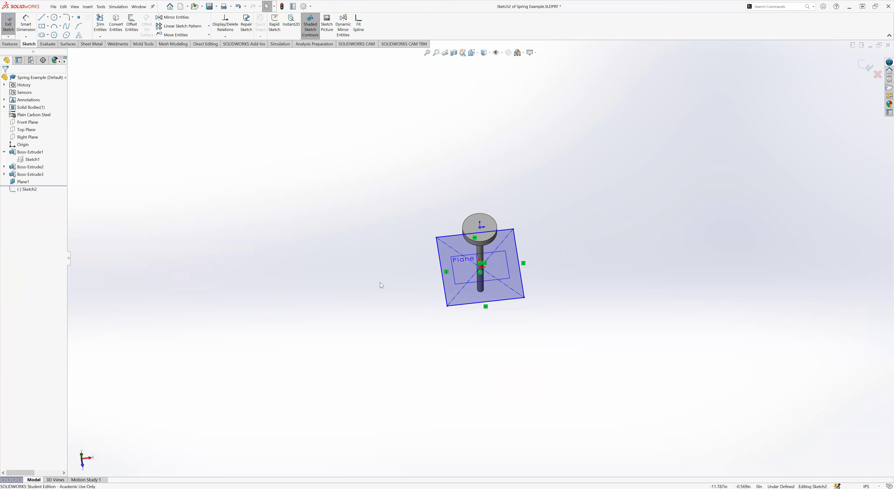
key("ctrl+8")
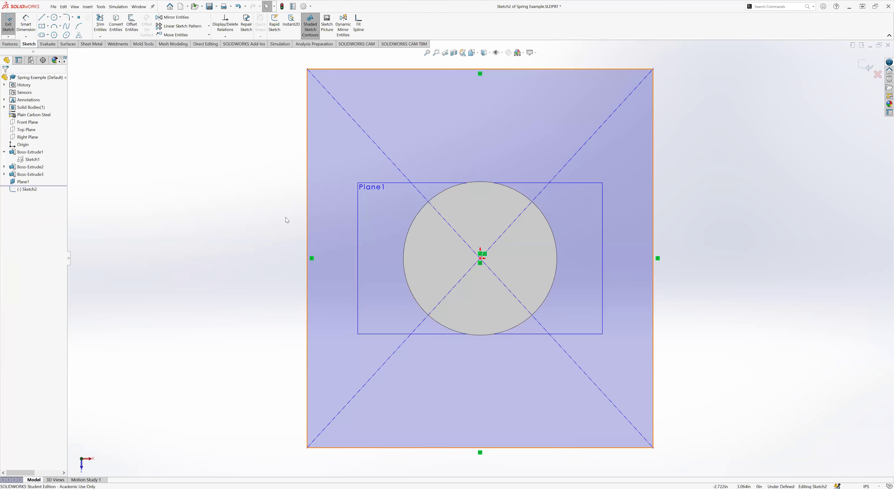
scroll(302, 262, "up", 3)
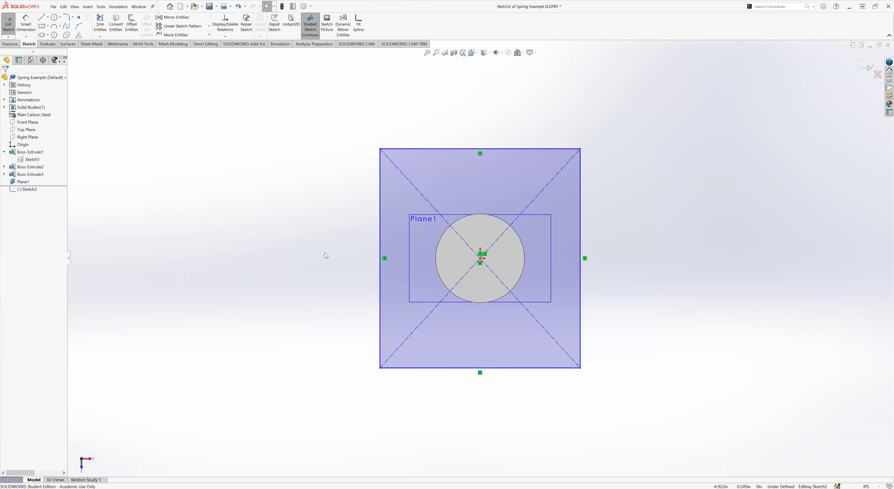
left_click(381, 199)
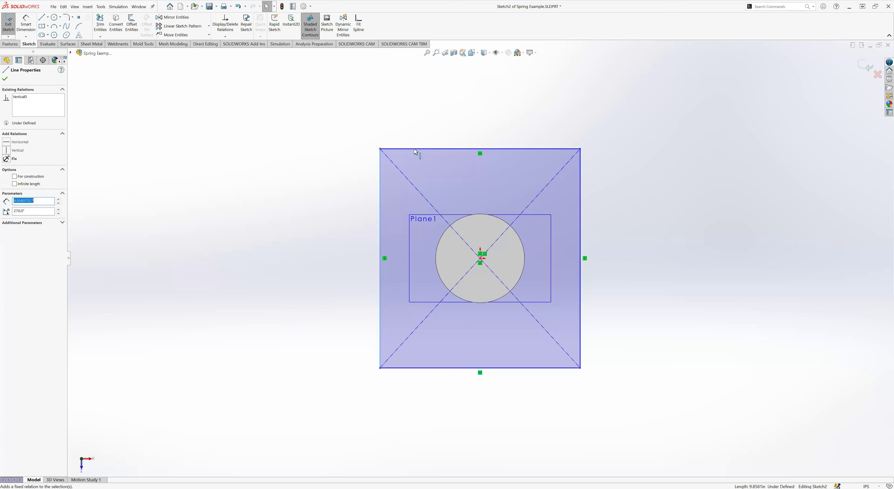
left_click(414, 149, "ctrl")
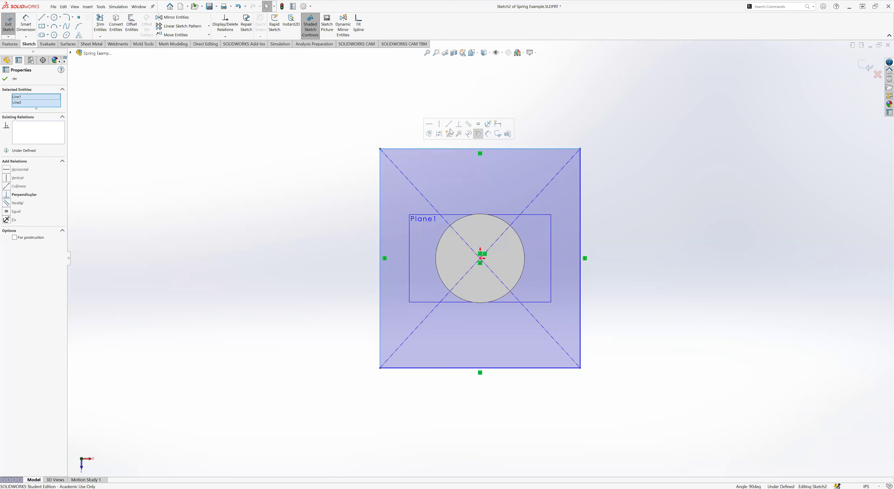
left_click(478, 124)
left_click(205, 227)
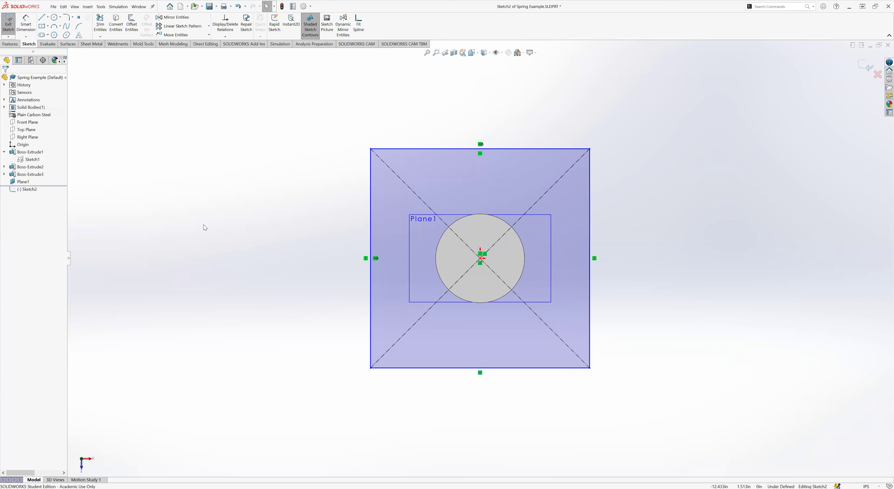
- Dimension one side of the square to 8 in
left_click(370, 194)
left_click(336, 257)
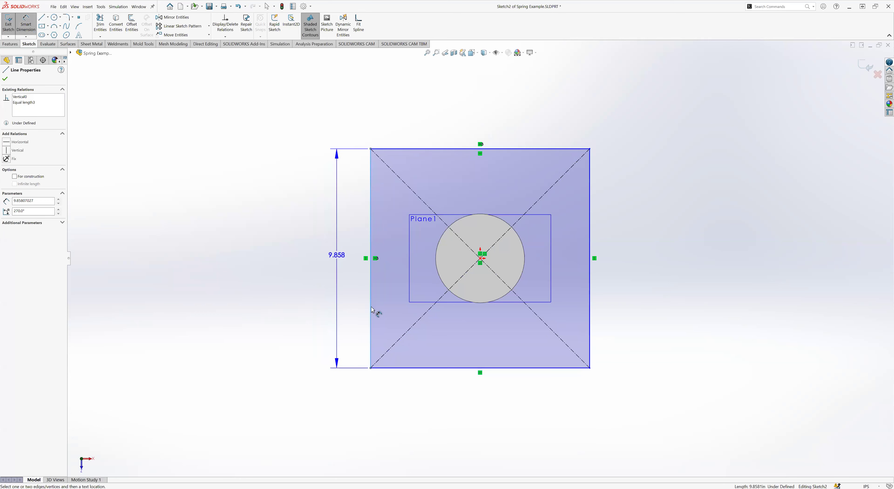
type("8.00in")
key("Return")
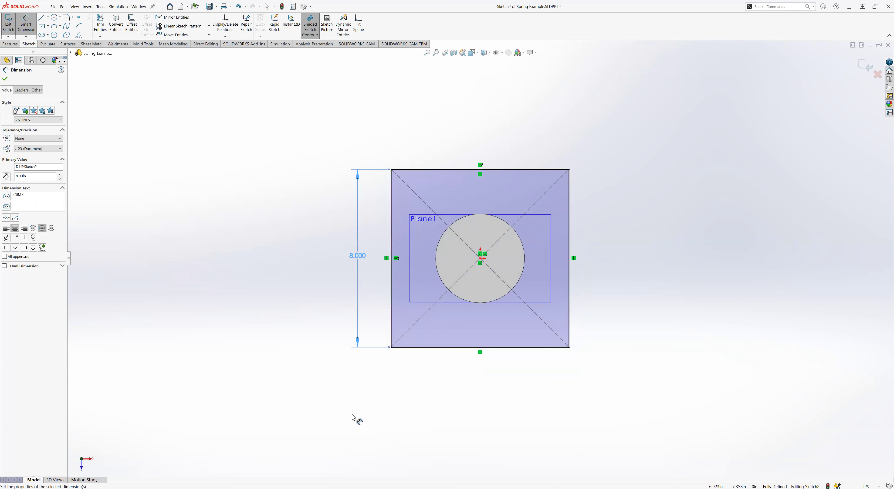
middle_click_drag(372, 395, 374, 274)
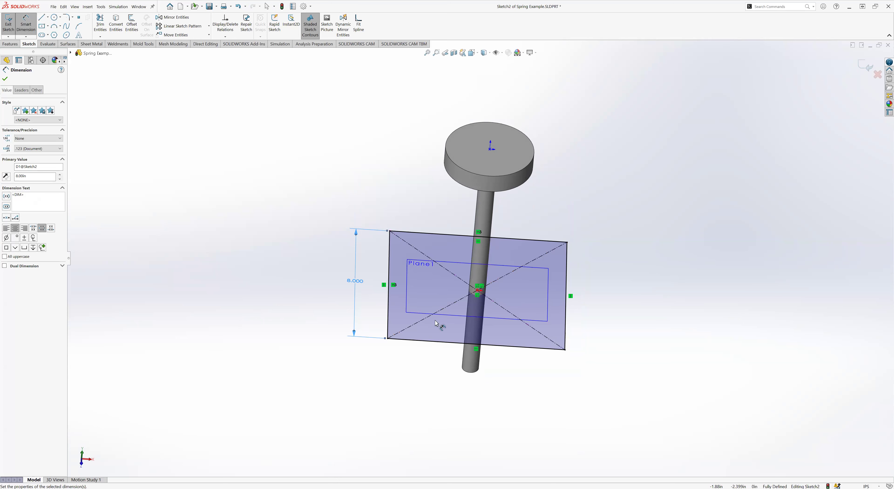
scroll(465, 308, "down", 4)
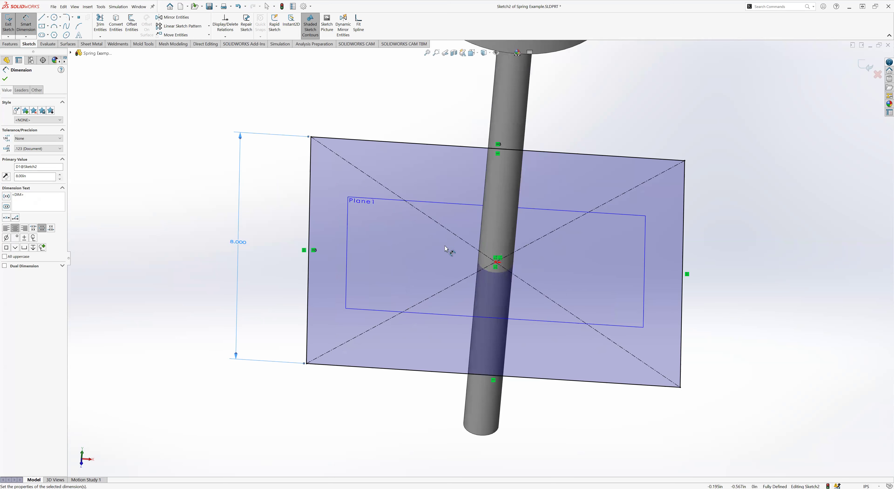
scroll(449, 247, "up", 2)
key("Escape")
- Start Offset Entities in the square's sketch, using the rod's circular edge inside the disc's recess as the source
scroll(321, 238, "up", 5)
mouse_move(323, 102)
middle_mouse_down()
mouse_move(327, 130)
mouse_move(402, 241)
mouse_move(399, 189)
mouse_move(466, 196)
mouse_move(419, 204)
mouse_move(422, 166)
mouse_move(486, 198)
middle_mouse_up()
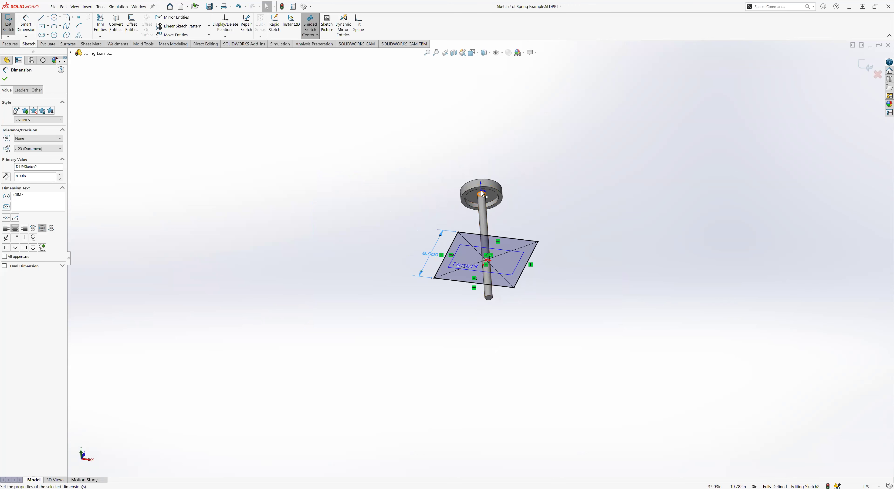
mouse_move(425, 201)
middle_mouse_down()
mouse_move(421, 295)
mouse_move(433, 210)
mouse_move(425, 224)
middle_mouse_up()
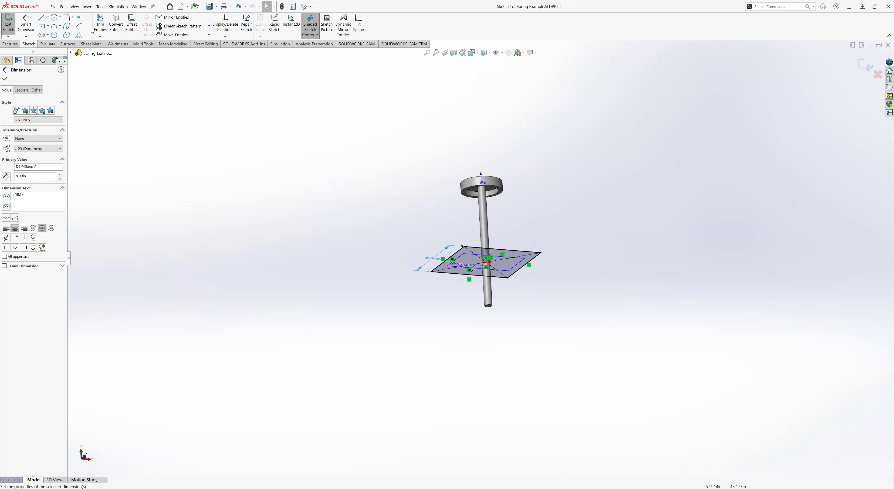
left_click(132, 27)
scroll(432, 287, "down", 5)
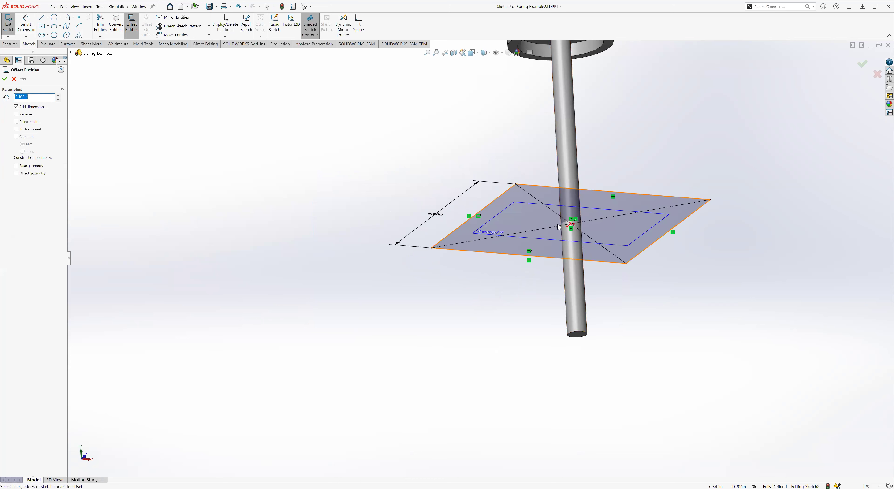
scroll(516, 153, "up", 3)
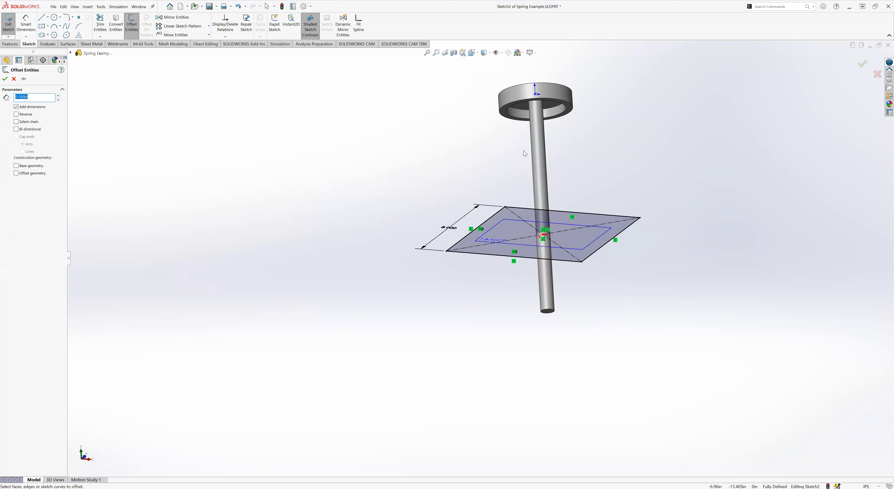
middle_click_drag(491, 176, 485, 131)
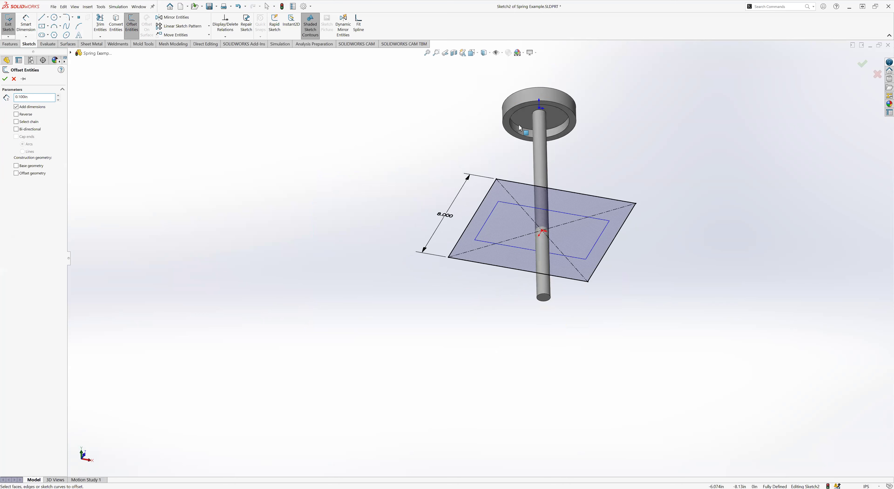
left_click(534, 113)
middle_click_drag(432, 175, 440, 229)
scroll(532, 239, "down", 5)
middle_click_drag(465, 373, 460, 441)
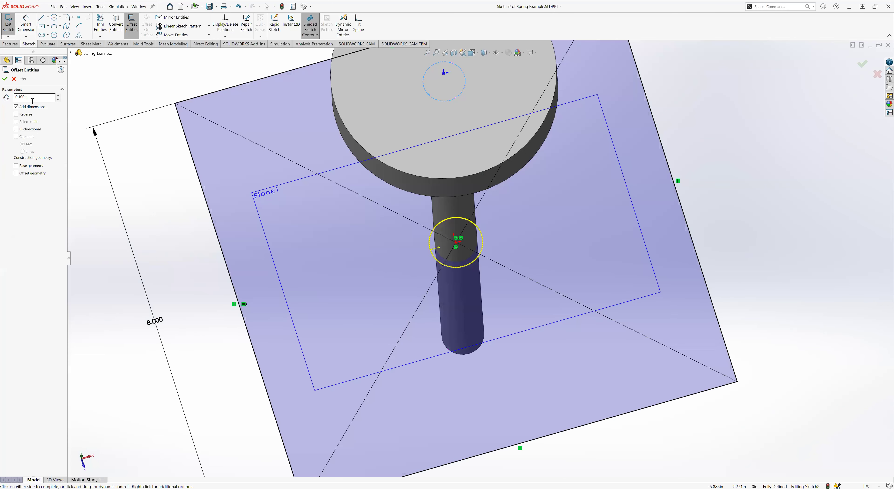
- Set the circle's outward offset to 0.05 in and complete the clearance hole outline around the rod
left_click_drag(33, 98, 6, 96)
type("0.05")
key("Return")
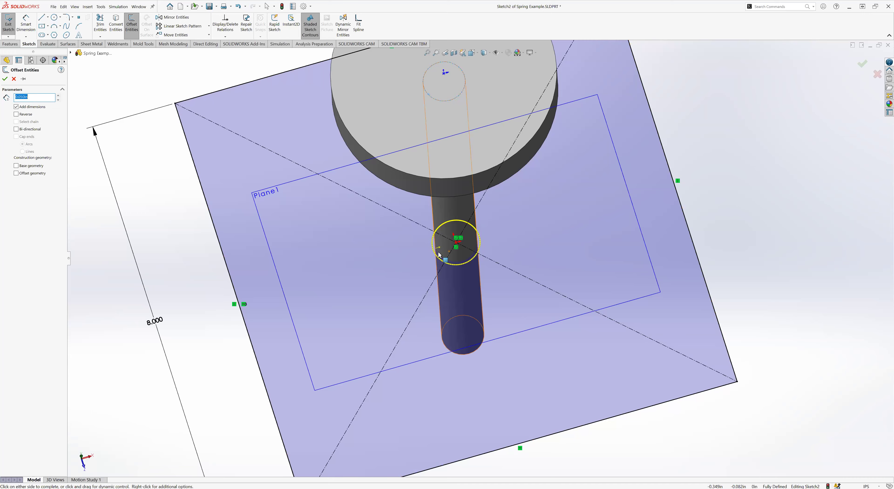
scroll(448, 243, "down", 3)
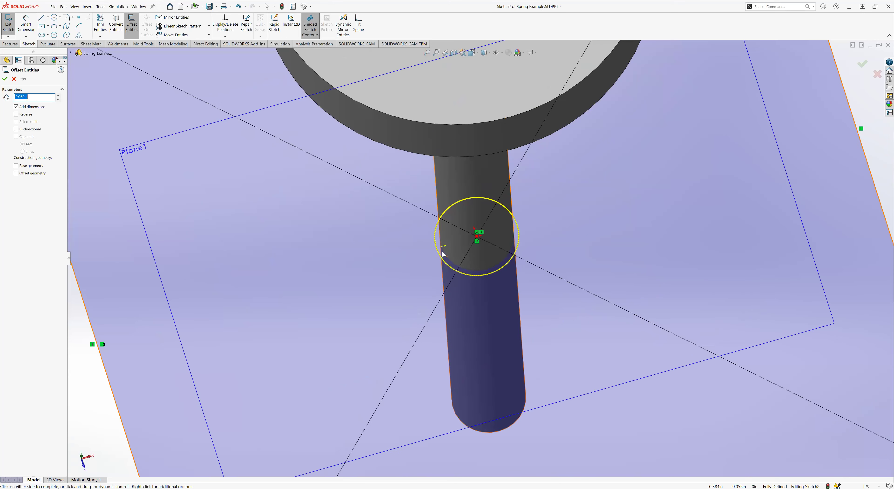
scroll(483, 288, "up", 7)
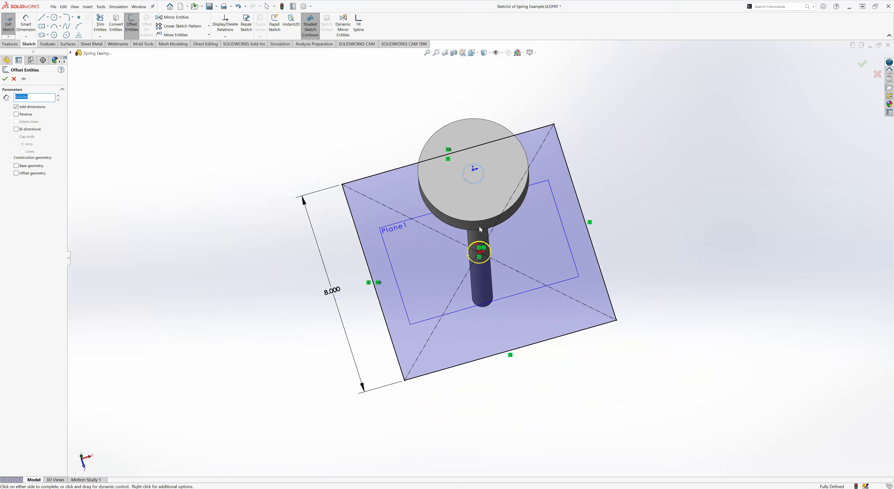
middle_click_drag(479, 228, 477, 194)
left_click(29, 97)
left_click(6, 79)
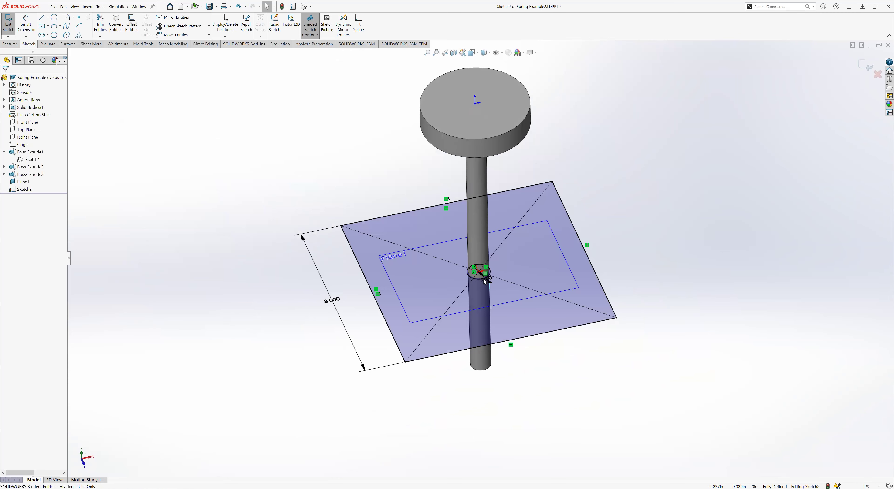
- Start a boss extrusion of the square sketch and reverse its direction to point downward, away from the disc
scroll(485, 280, "down", 5)
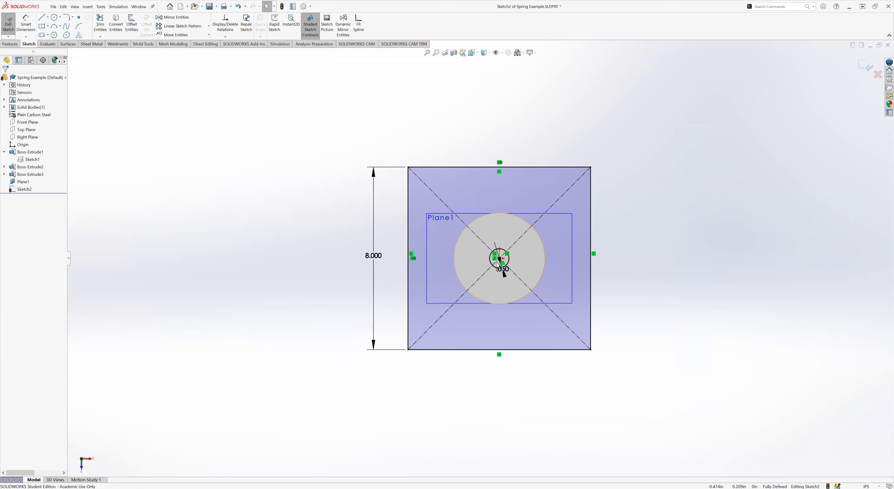
middle_click_drag(486, 339, 560, 339)
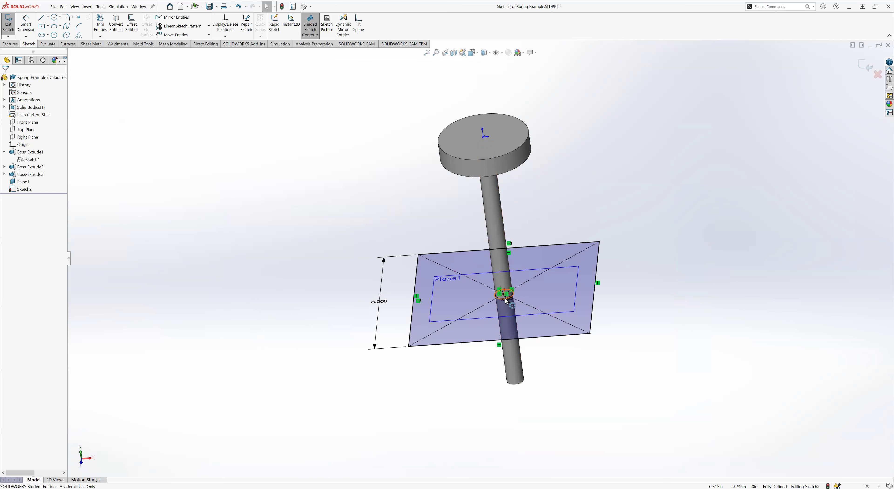
scroll(516, 304, "down", 5)
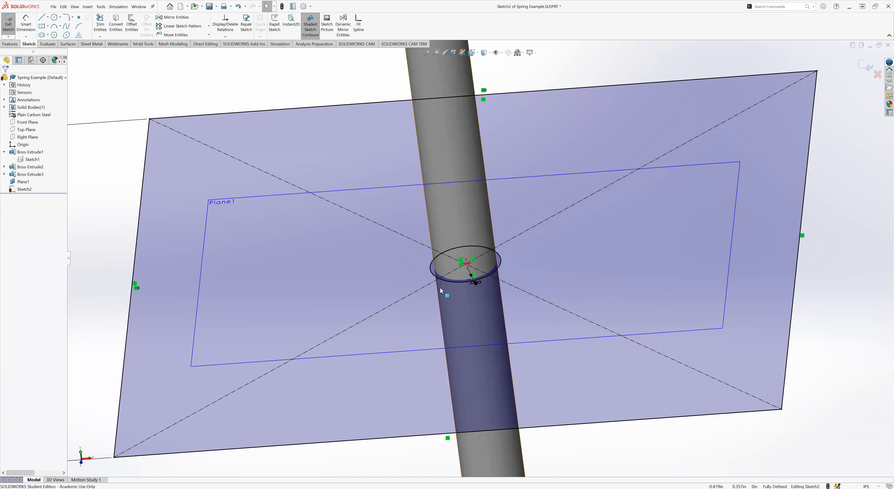
scroll(458, 271, "up", 3)
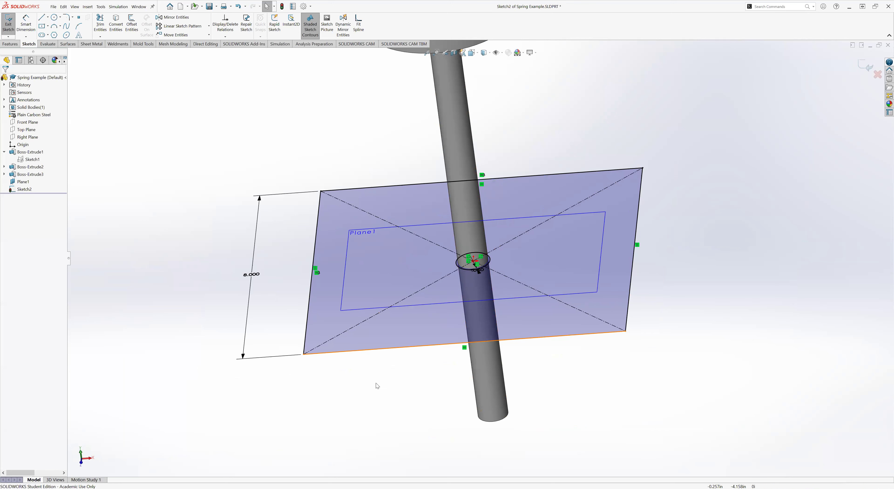
scroll(280, 292, "up", 2)
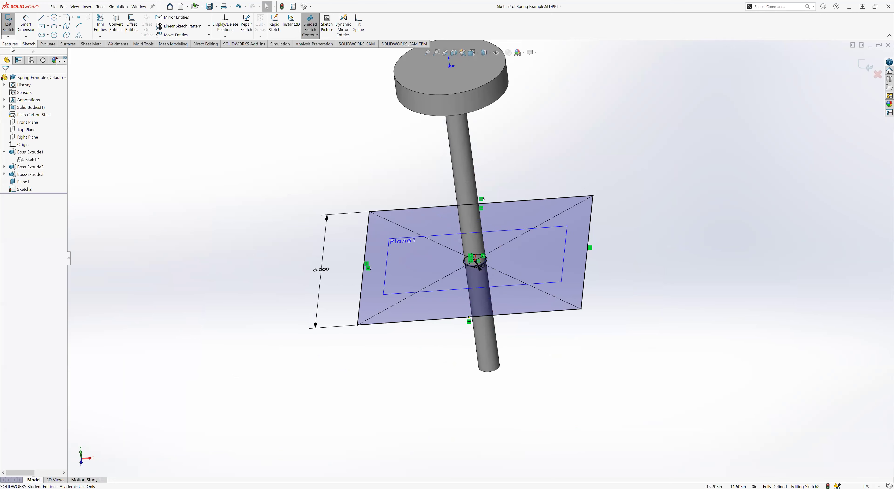
left_click(10, 44)
left_click(11, 31)
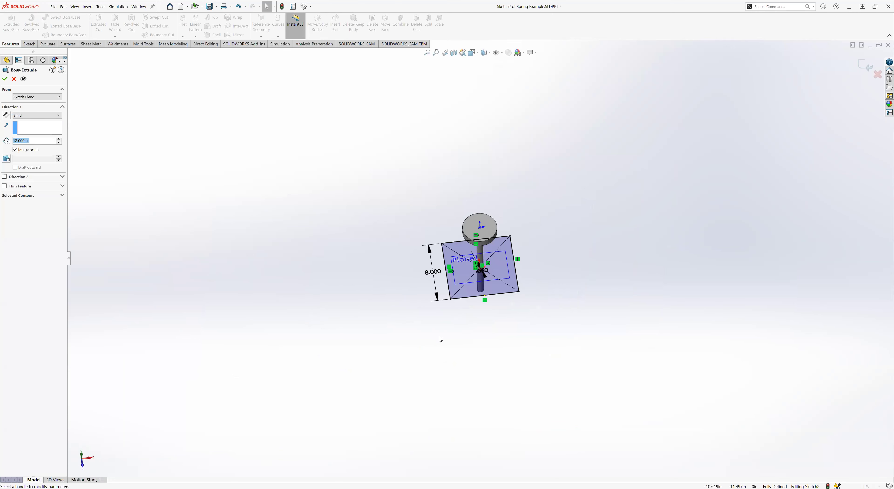
left_click(451, 263)
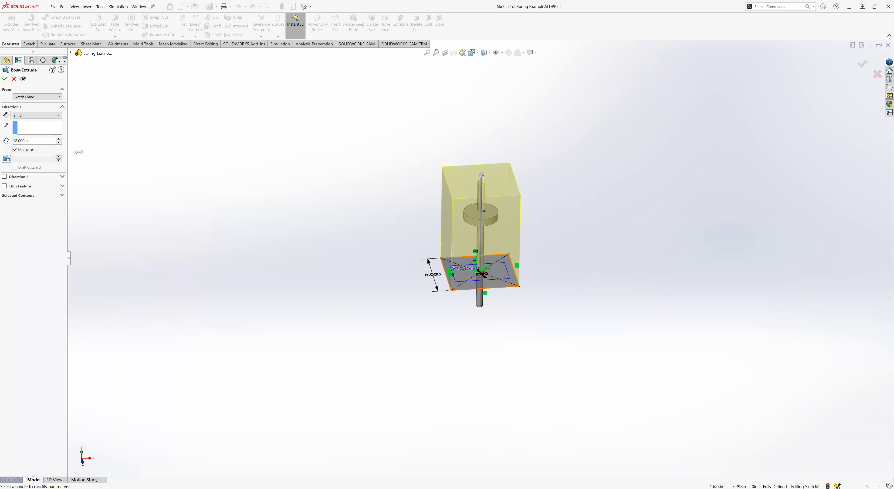
left_click(6, 116)
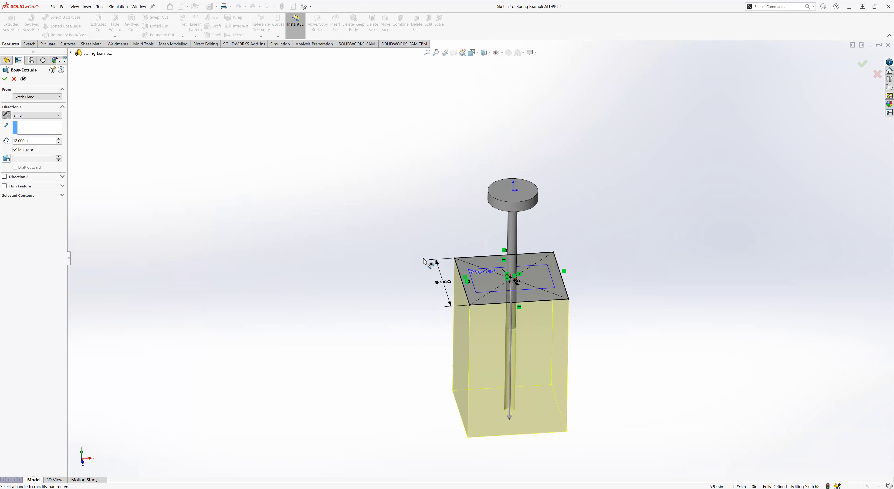
- Set the square plate extrusion's depth to 0.5 in
left_click_drag(5, 141, 5, 141)
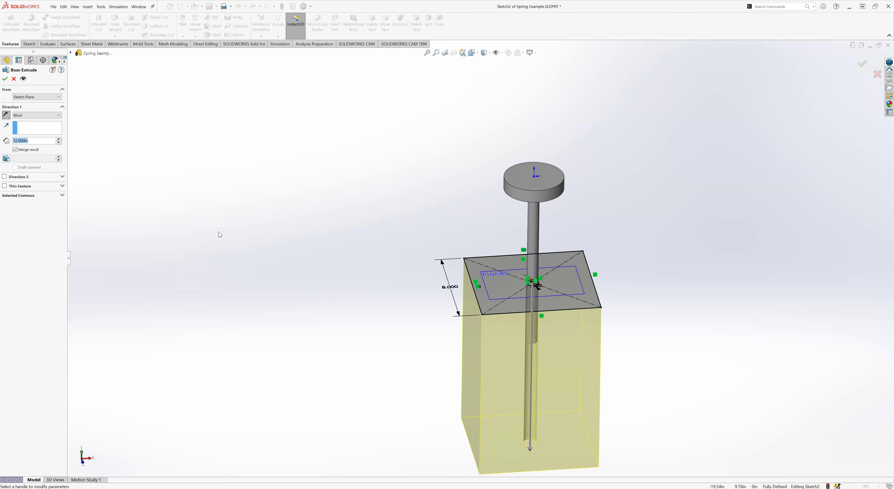
type(".5")
key("Return")
- Limit the extrusion to the square region outside the rod clearance circle, complete the plate and save the part
left_click(28, 196)
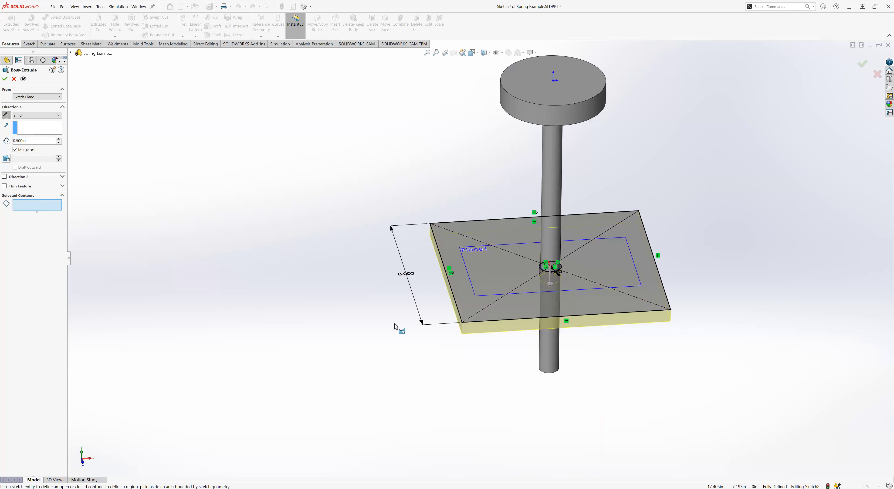
scroll(562, 317, "down", 4)
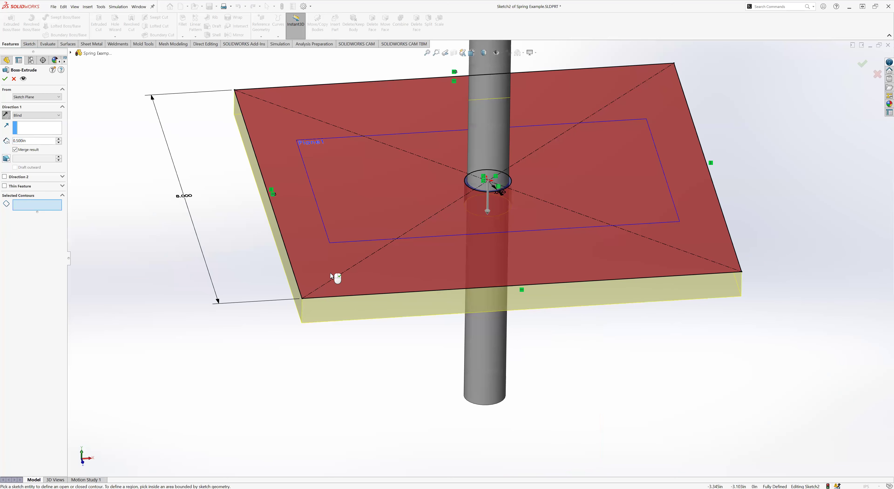
left_click(330, 273)
scroll(488, 201, "down", 5)
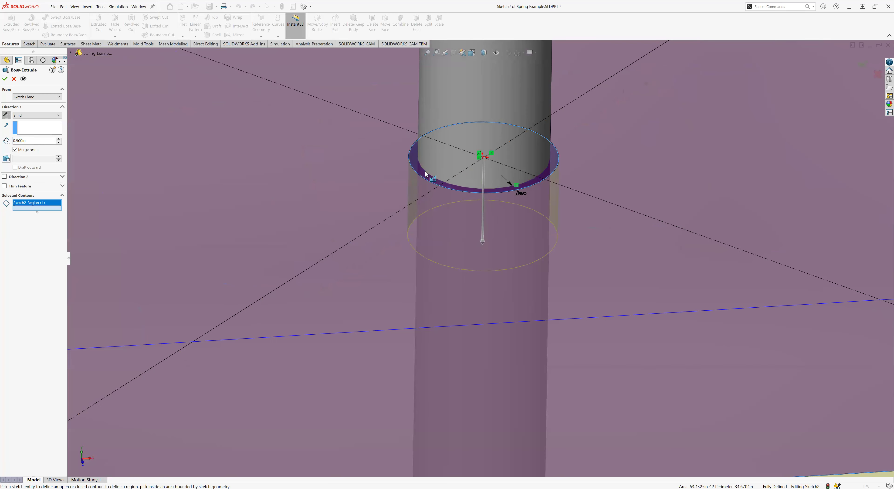
scroll(389, 298, "up", 6)
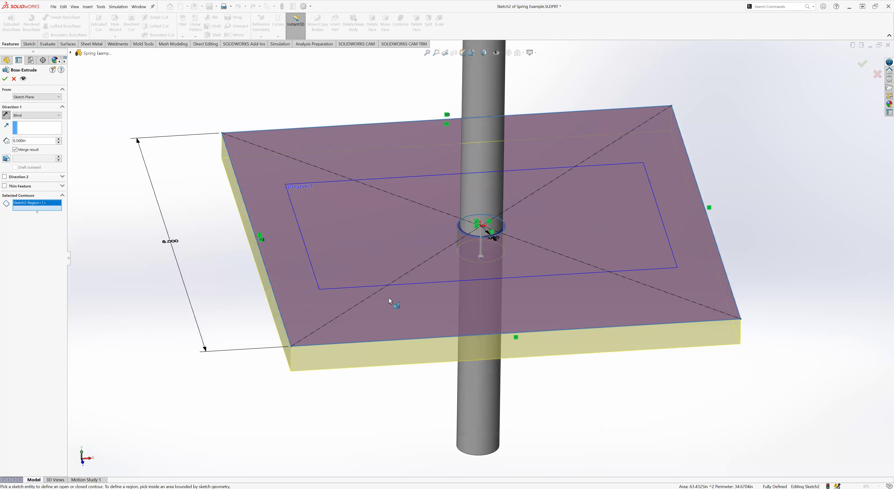
left_click(5, 79)
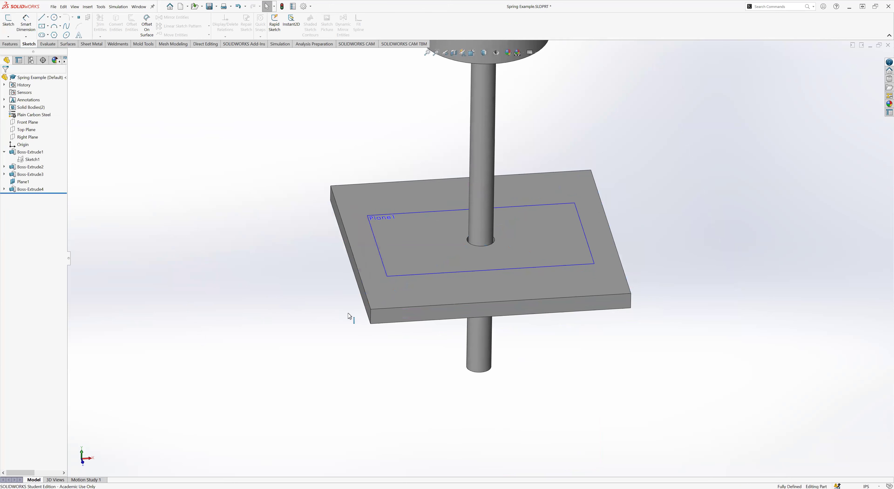
key("ctrl+s")
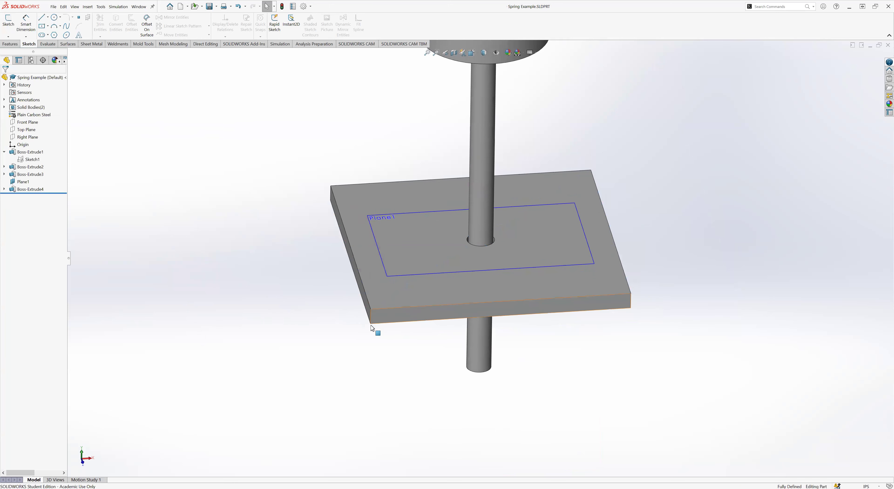
- Hide the reference plane Plane1 on the plate
scroll(368, 318, "up", 2)
middle_click_drag(359, 296, 371, 314)
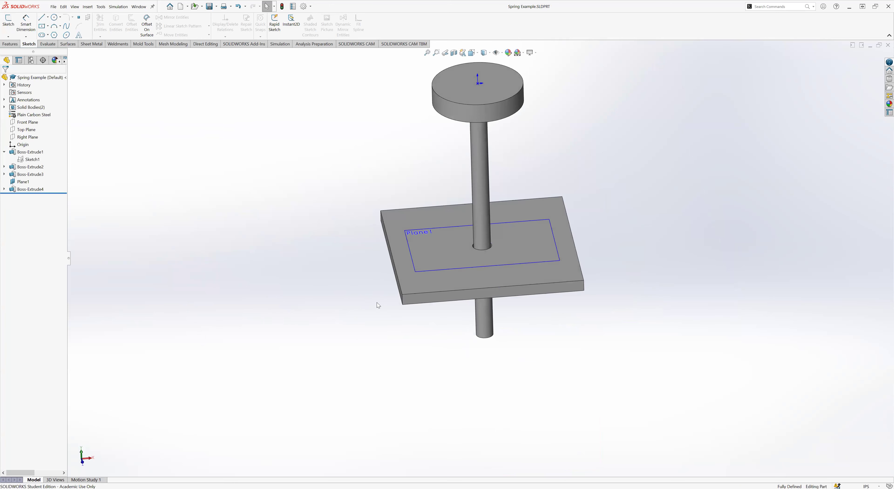
left_click(416, 269)
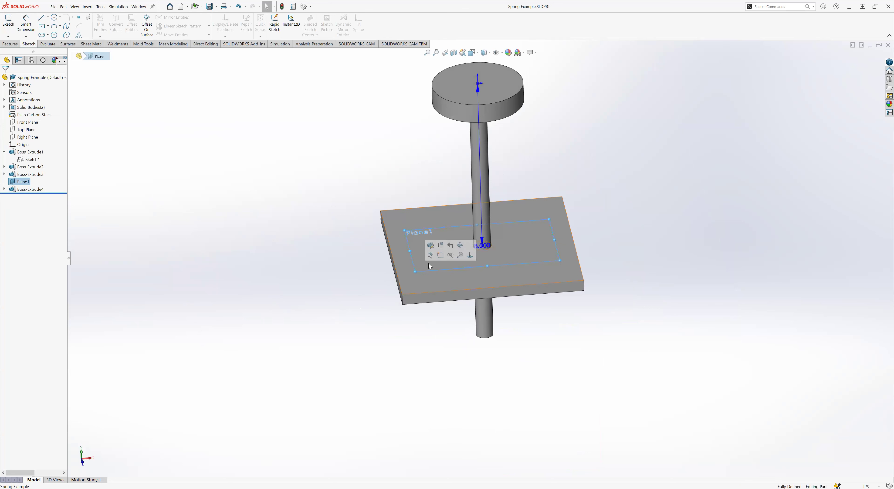
left_click(450, 255)
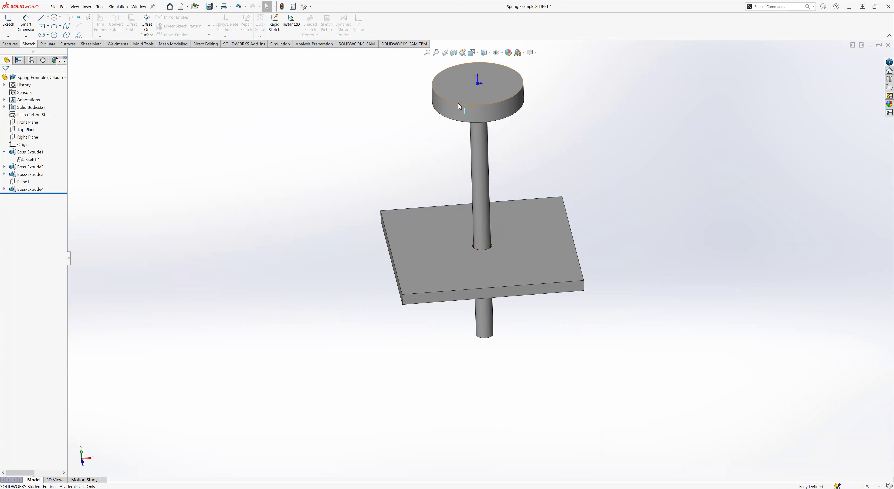
- Start another boss extrusion that reuses Sketch1, the disc's original sketch
middle_click_drag(467, 94, 473, 74)
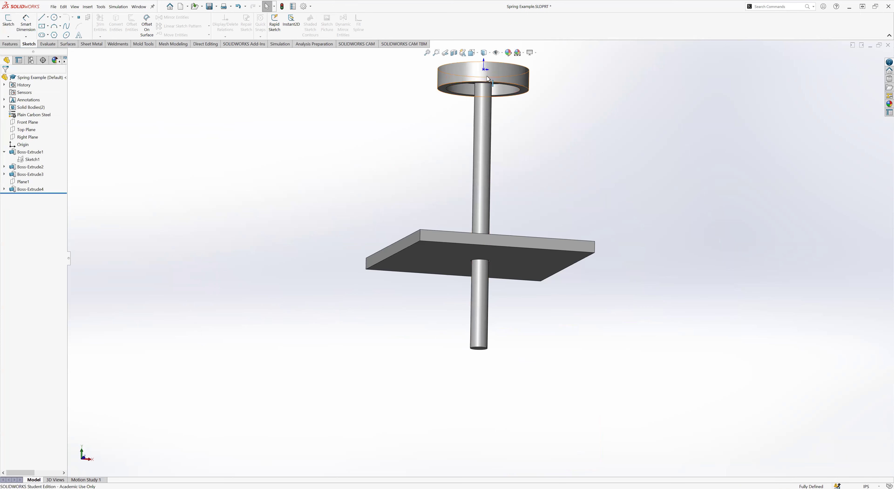
scroll(464, 282, "up", 1)
middle_click_drag(463, 272, 498, 238)
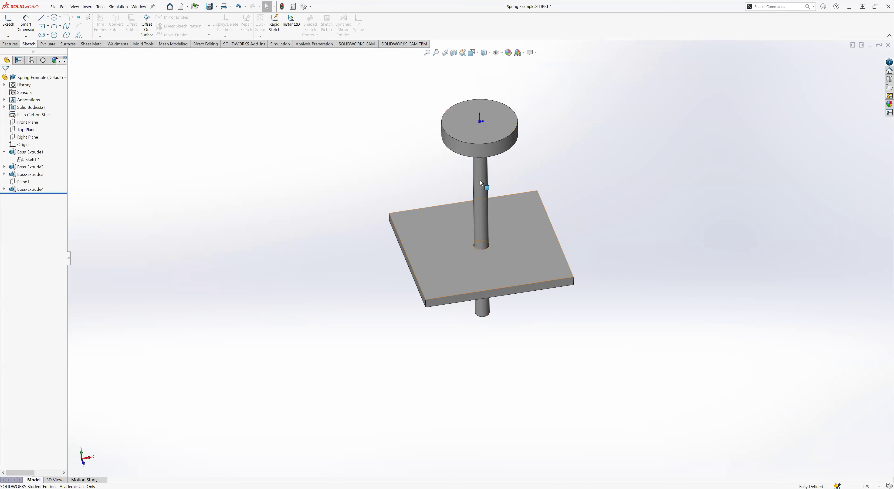
key("ctrl+1")
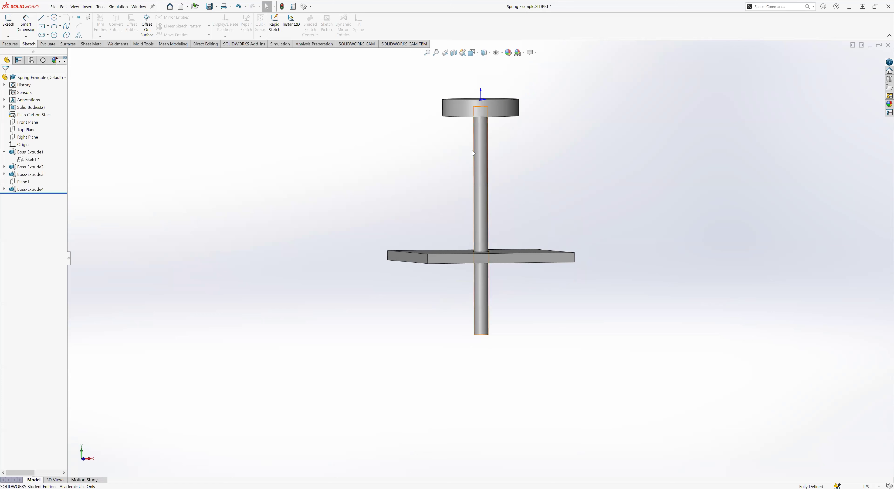
middle_click_drag(472, 152, 454, 163)
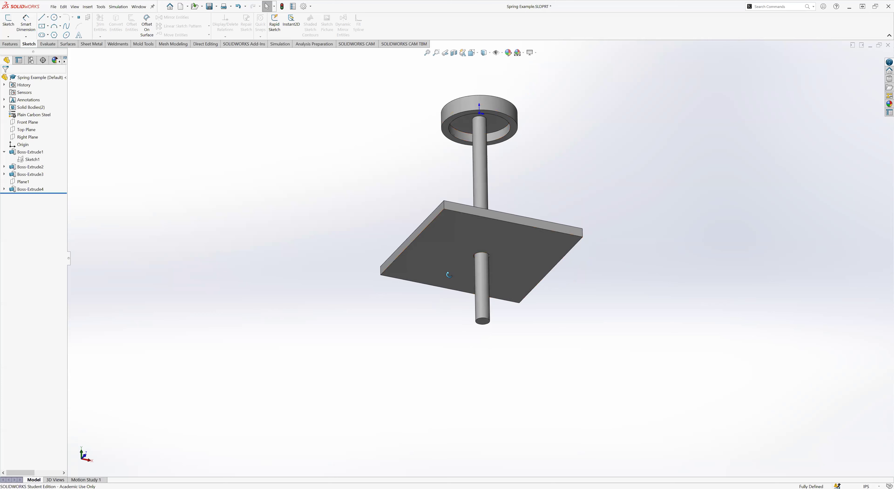
middle_click_drag(449, 275, 476, 277)
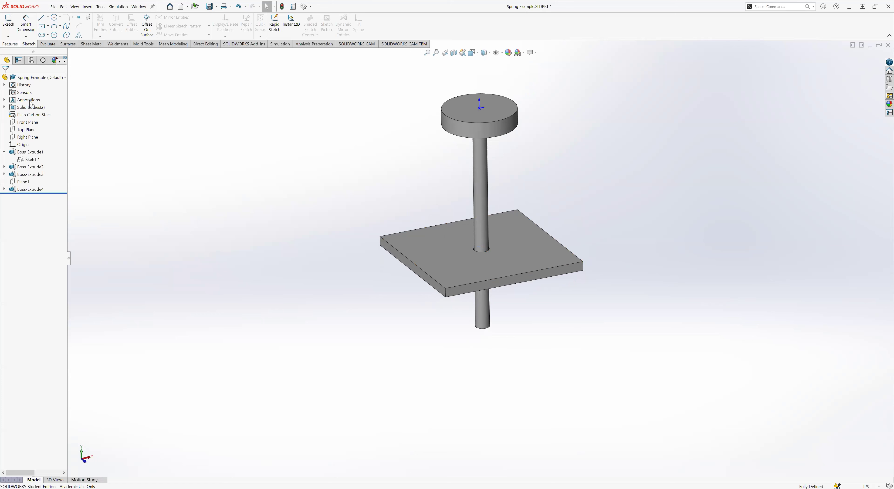
left_click(31, 160)
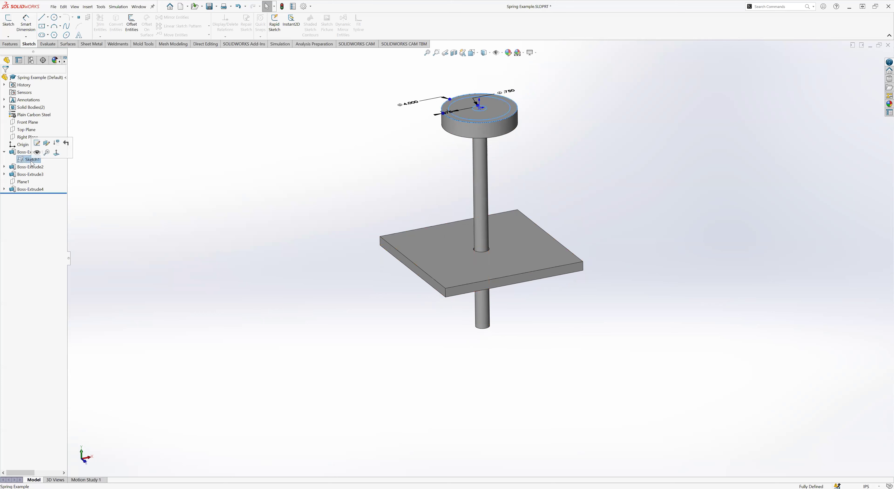
left_click(46, 153)
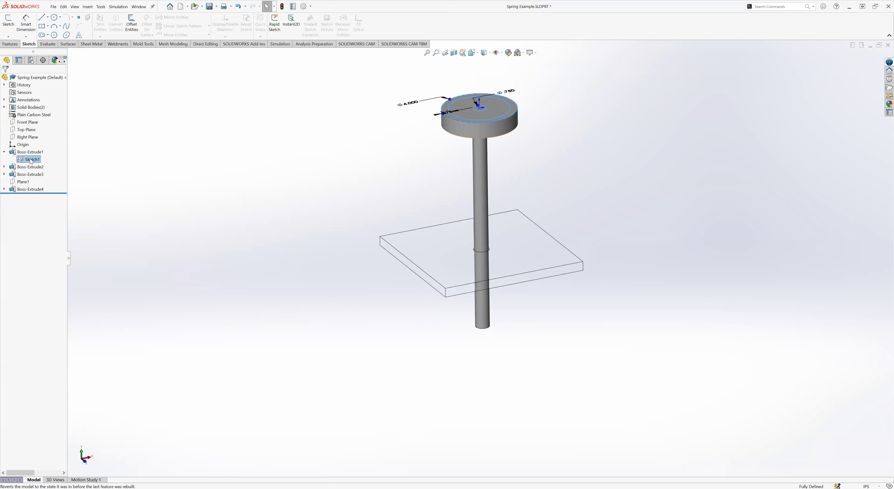
left_click(9, 45)
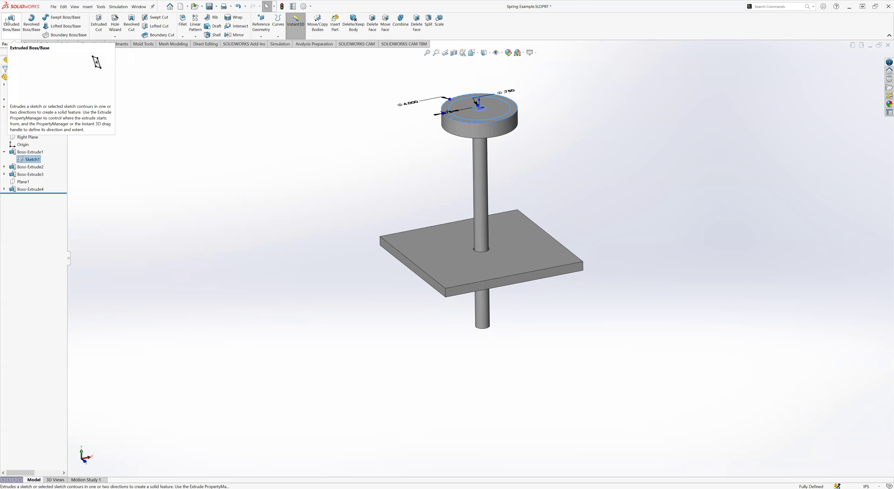
left_click(11, 28)
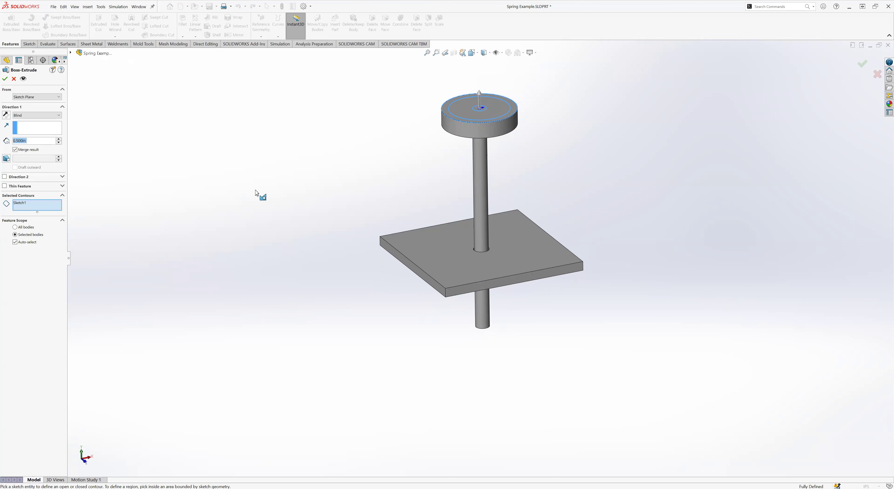
- Replace the whole-sketch contour with only the outer ring region of the disc sketch for the extrusion
right_click(23, 203)
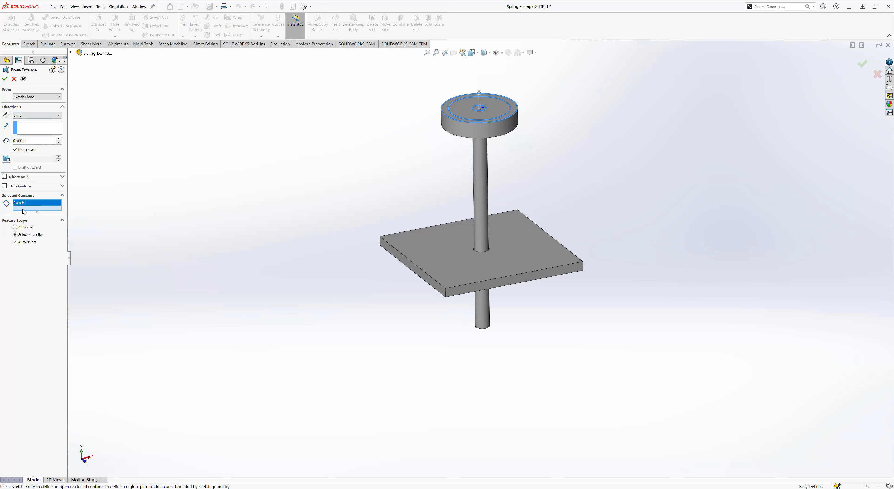
left_click(41, 213)
scroll(501, 142, "down", 5)
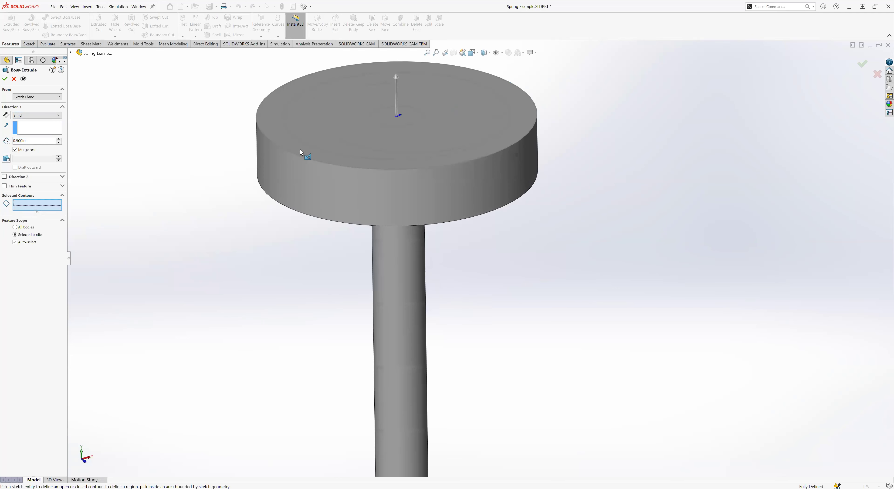
left_click(278, 133)
scroll(281, 250, "up", 5)
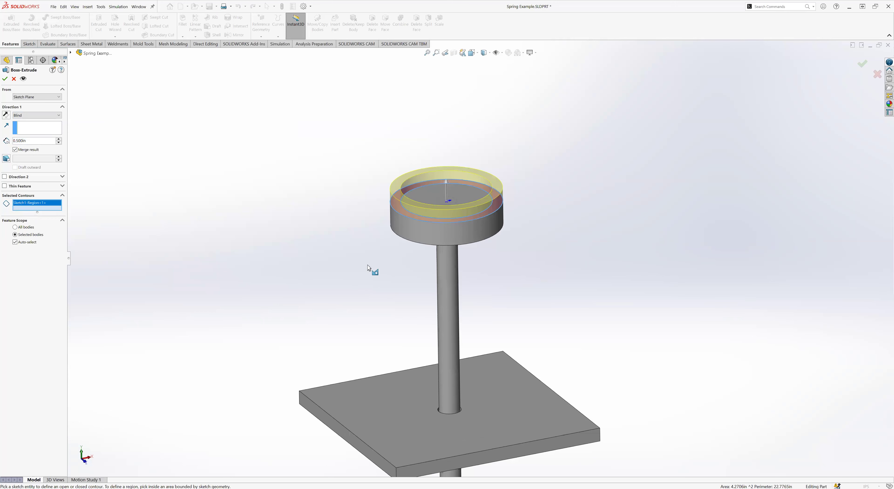
scroll(468, 250, "up", 3)
scroll(468, 250, "down", 3)
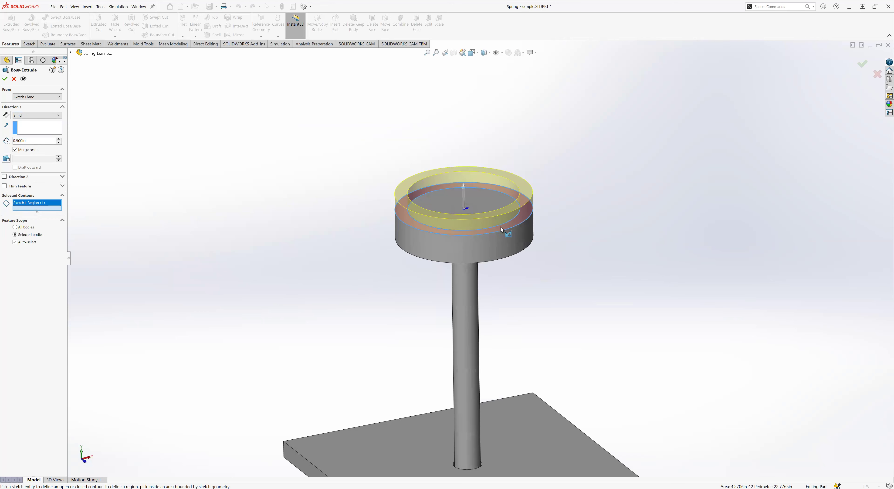
scroll(486, 258, "up", 3)
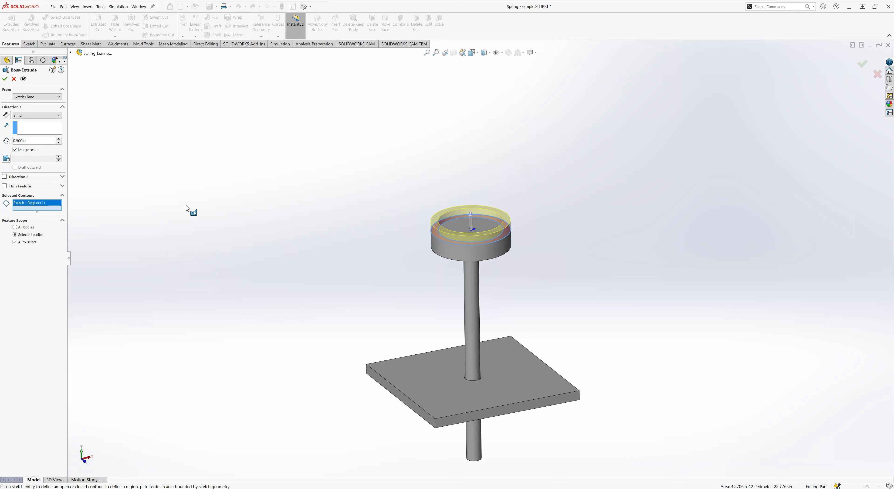
- Start the ring extrusion from the plate's upper face using Surface/Face/Plane and complete it with a 0.5 in blind depth
left_click(38, 99)
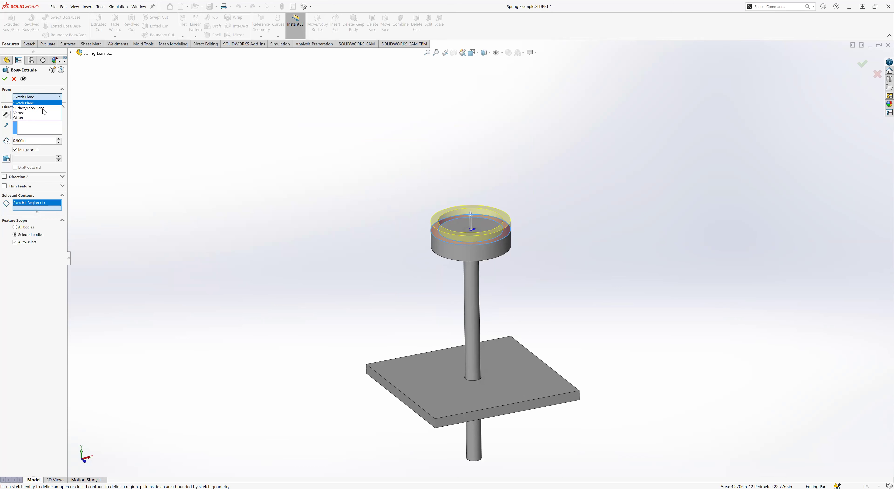
key("Return")
left_click(415, 373)
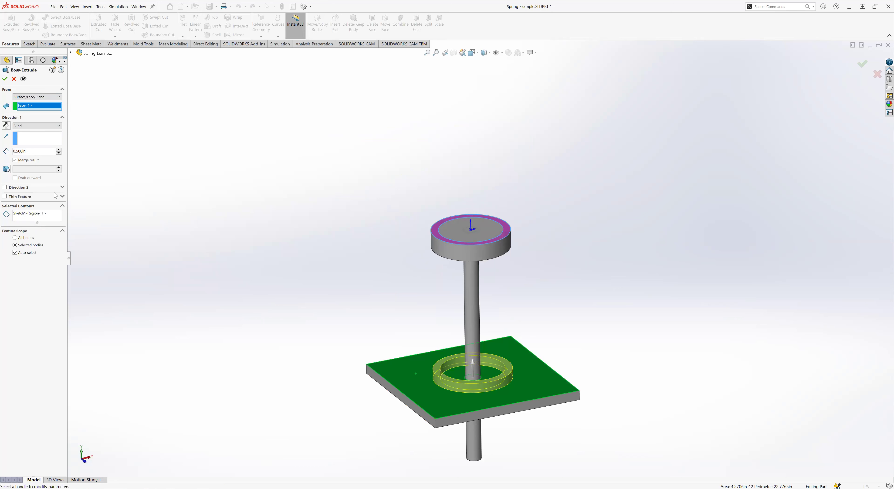
middle_click_drag(451, 385, 476, 271)
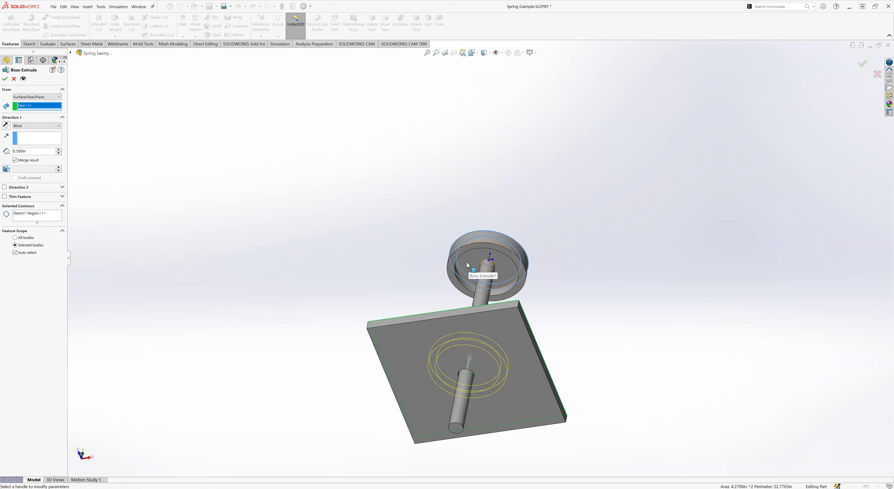
middle_click_drag(416, 373, 409, 396)
middle_click_drag(384, 294, 411, 387)
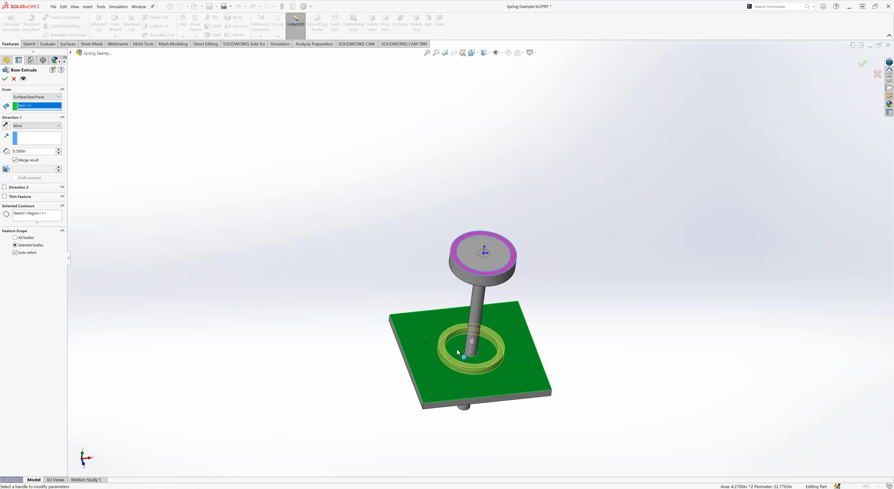
middle_click_drag(446, 350, 438, 309)
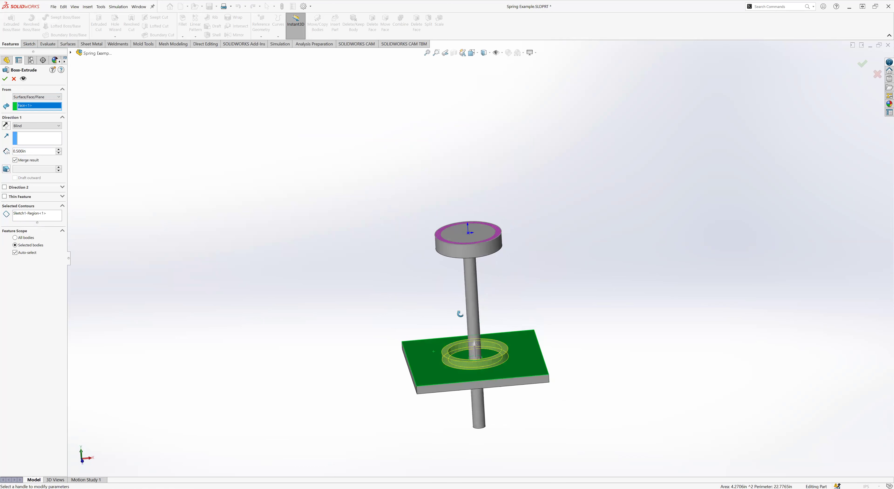
left_click(5, 79)
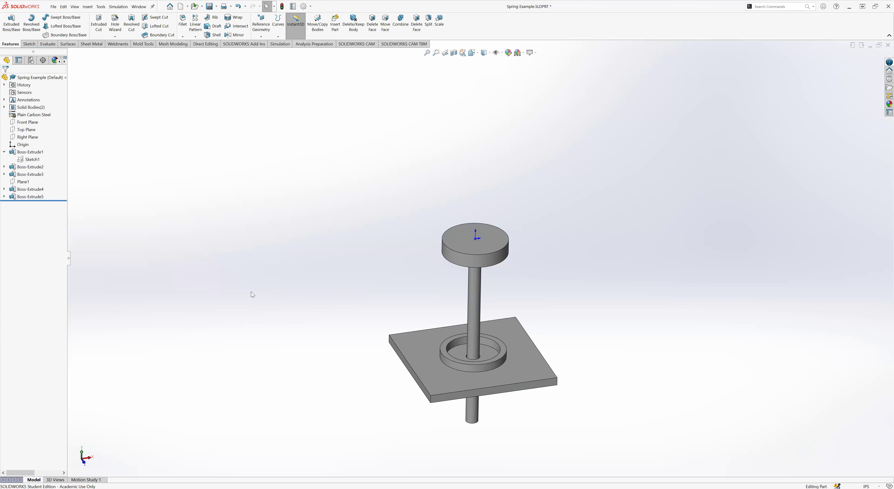
- Expand the list of solid bodies and roll the model back to before the plate's ring extrusion
left_click(4, 108)
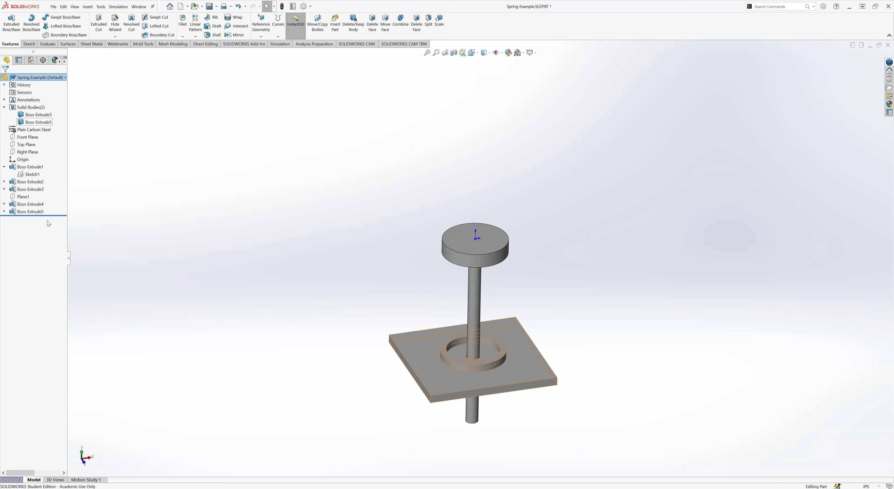
left_click_drag(57, 215, 56, 207)
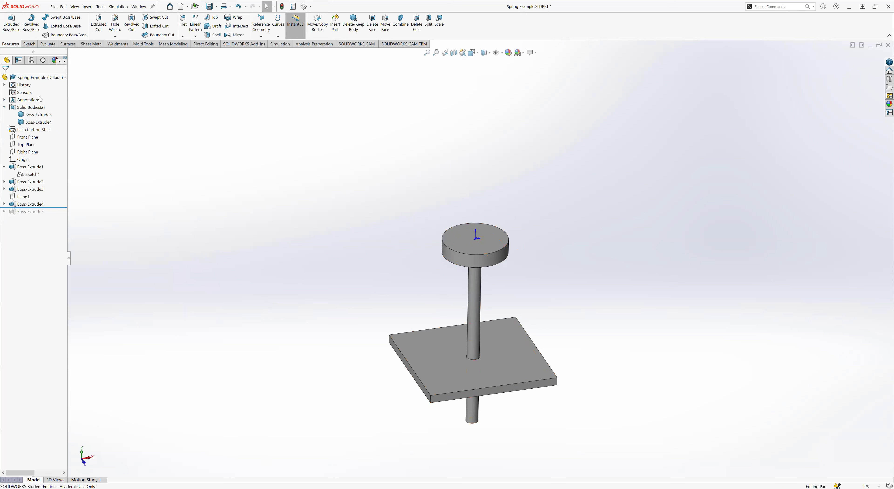
- Highlight the disc-and-rod body and the plate body in turn, and examine the rod's clearance through the plate
left_click(38, 114)
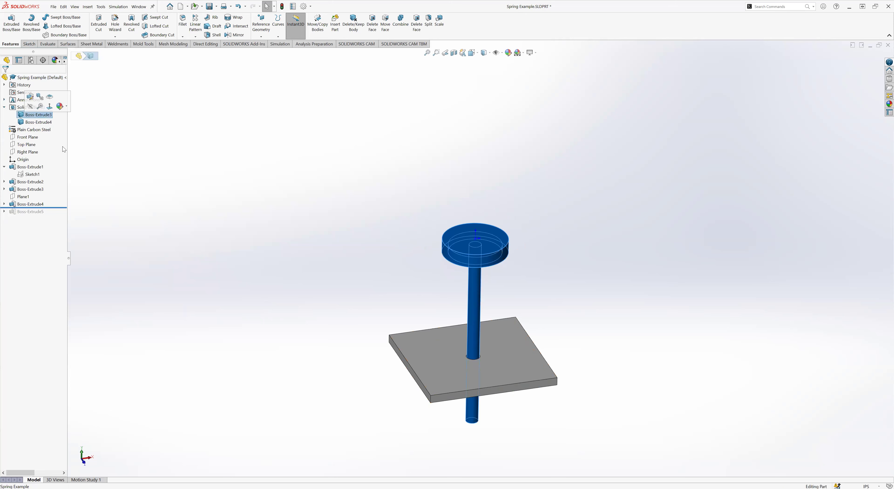
left_click(262, 239)
left_click(38, 122)
left_click(417, 257)
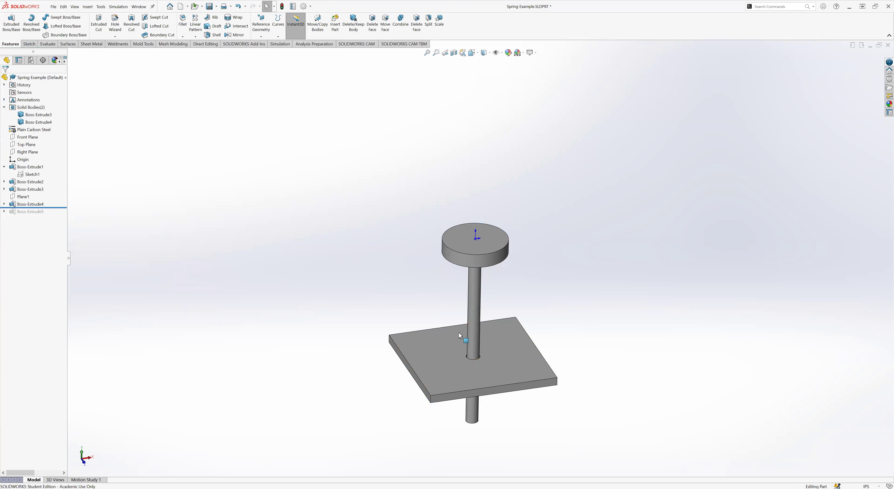
scroll(459, 335, "down", 10)
scroll(426, 299, "up", 10)
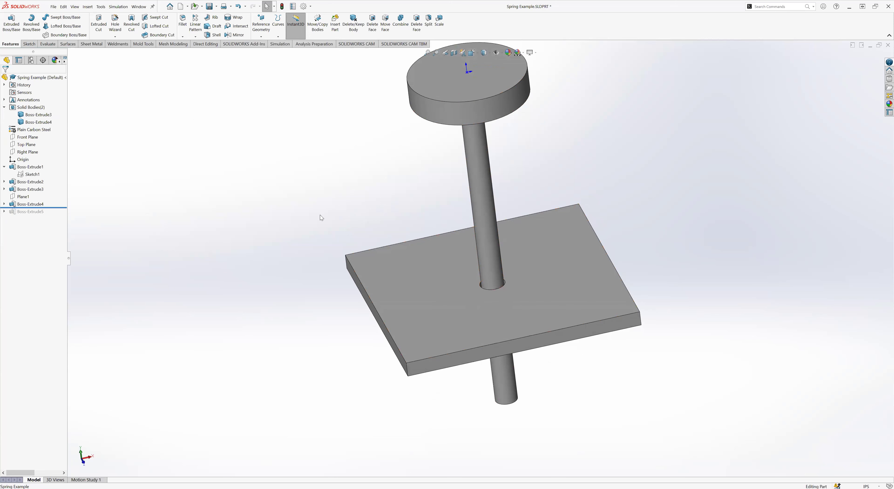
- Roll the model forward to include the plate's ring extrusion, and turn off Merge result so the ring becomes a separate body
left_click_drag(57, 208, 56, 216)
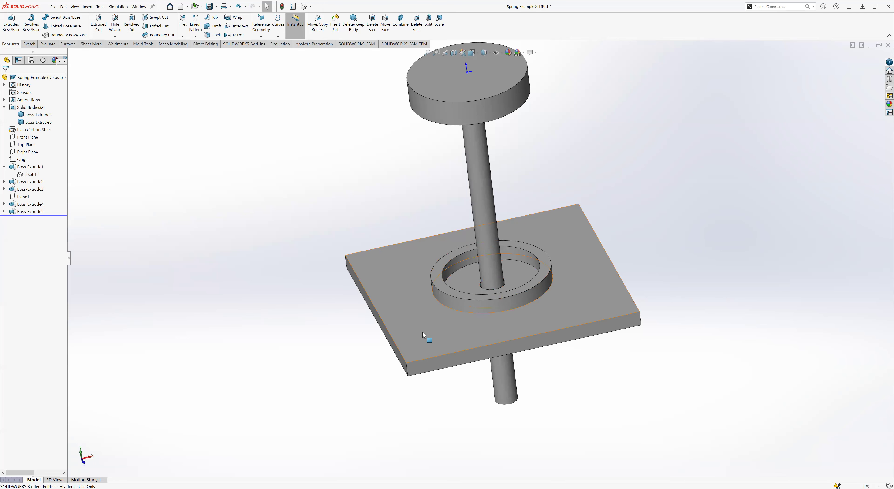
left_click(29, 212)
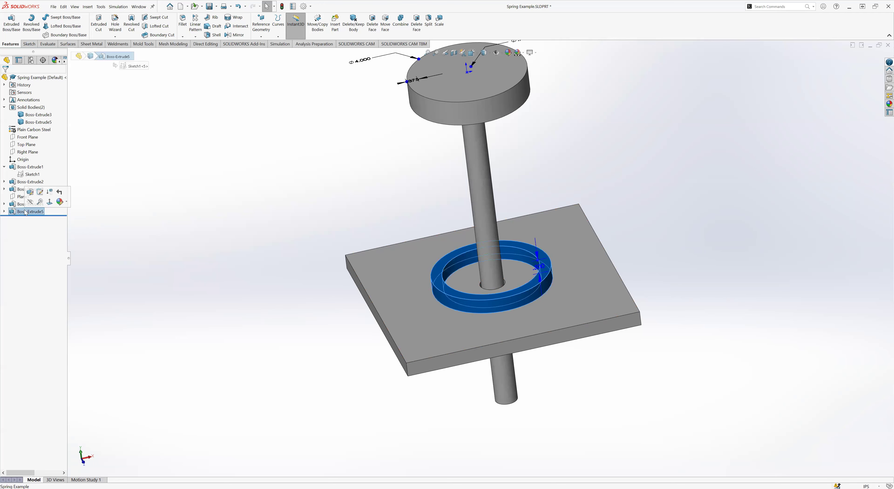
left_click(32, 193)
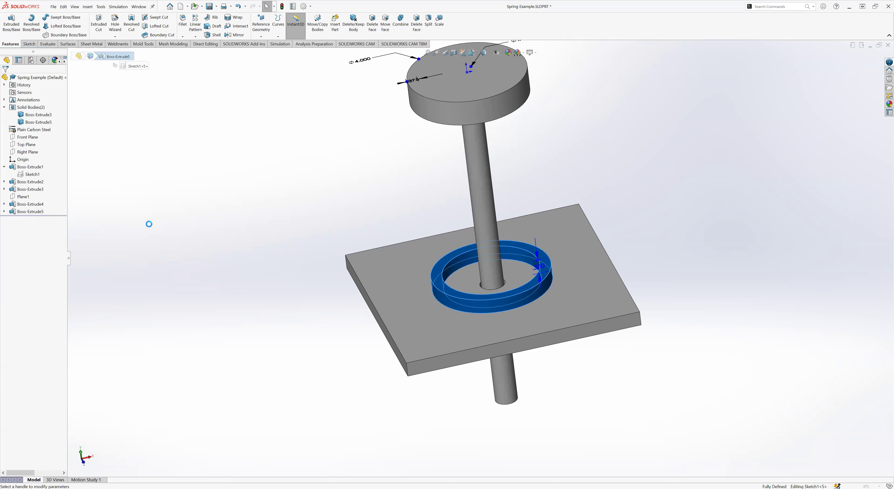
left_click(17, 160)
left_click(5, 79)
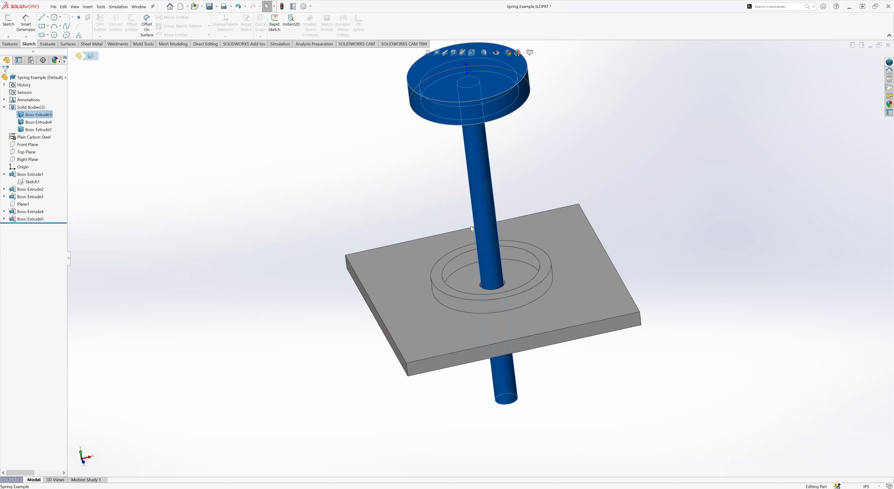
left_click(45, 123)
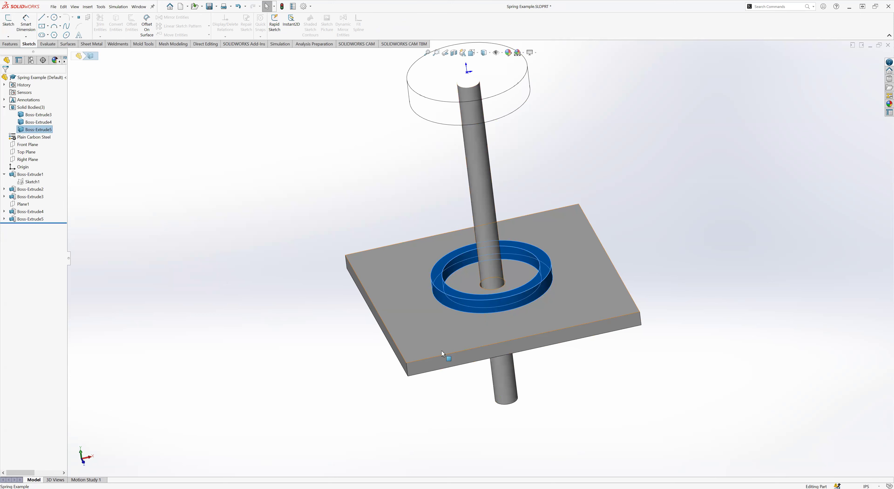
- Turn Merge result back on for the plate's ring extrusion, and save the part
left_click(30, 219)
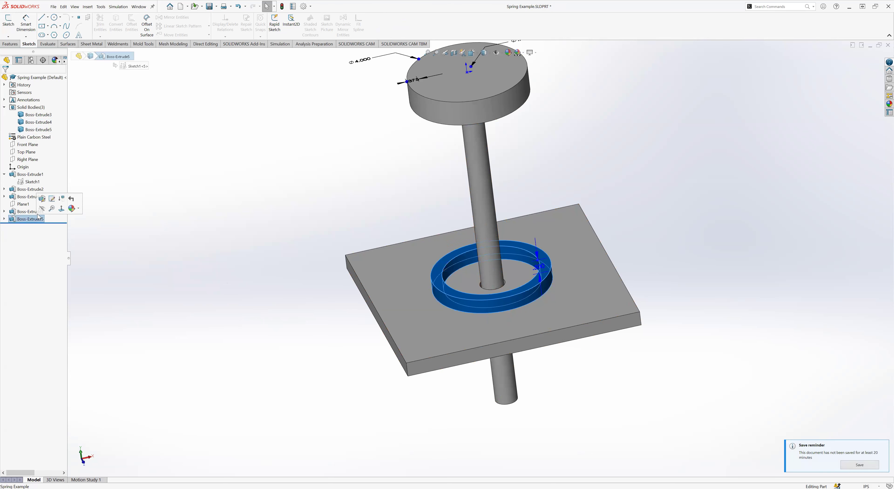
left_click(42, 208)
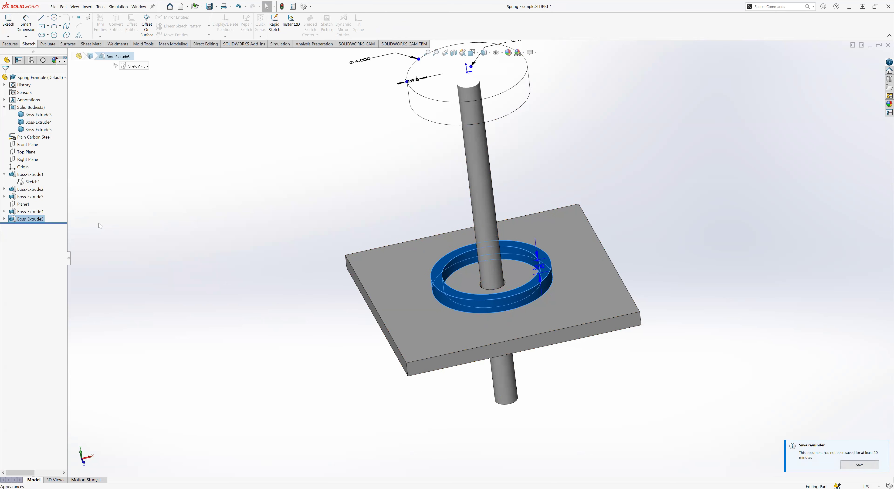
right_click(22, 221)
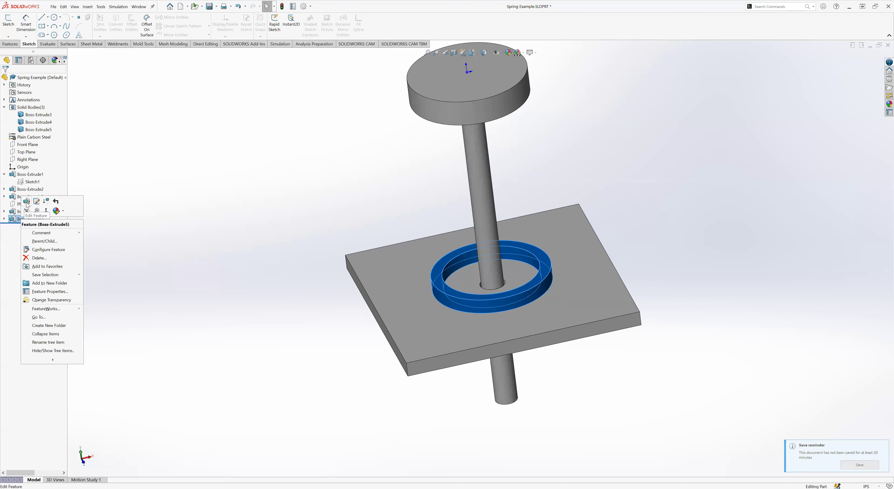
left_click(27, 202)
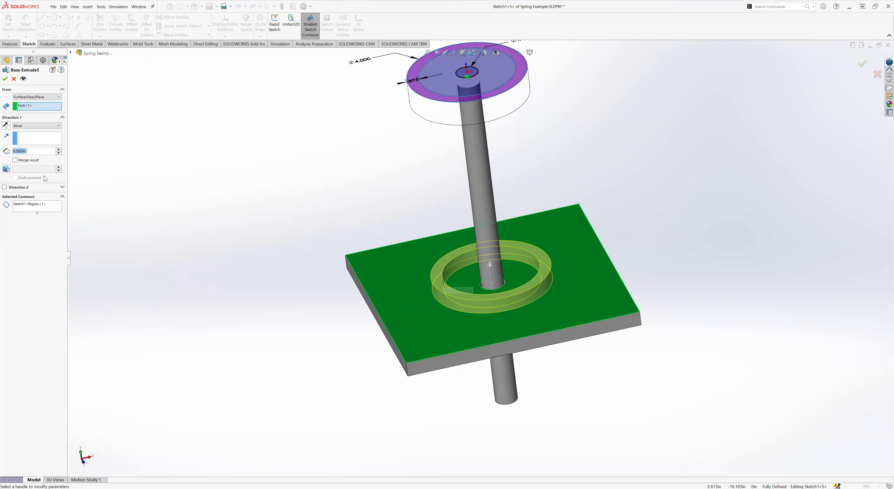
left_click(15, 160)
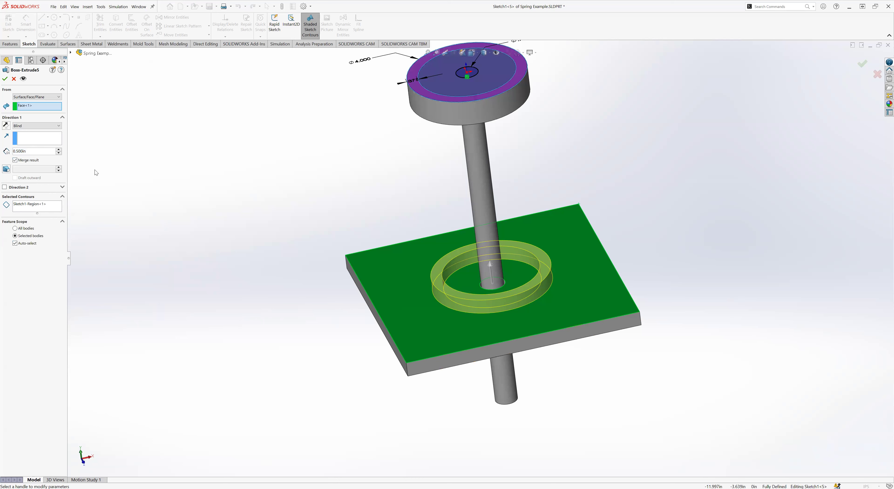
left_click(5, 80)
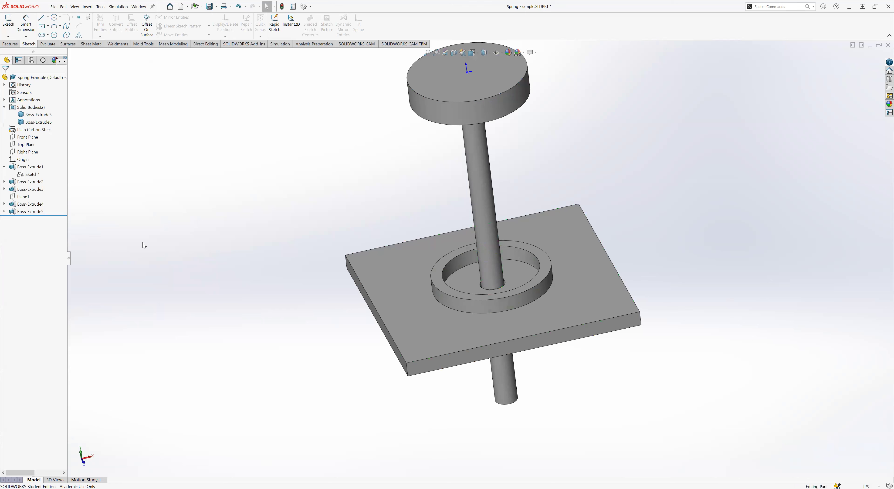
key("ctrl+s")
- Examine the model from above and below, including the rod's lower end and its junction with the disc's underside
middle_click_drag(364, 270, 311, 196)
middle_click_drag(447, 201, 396, 348)
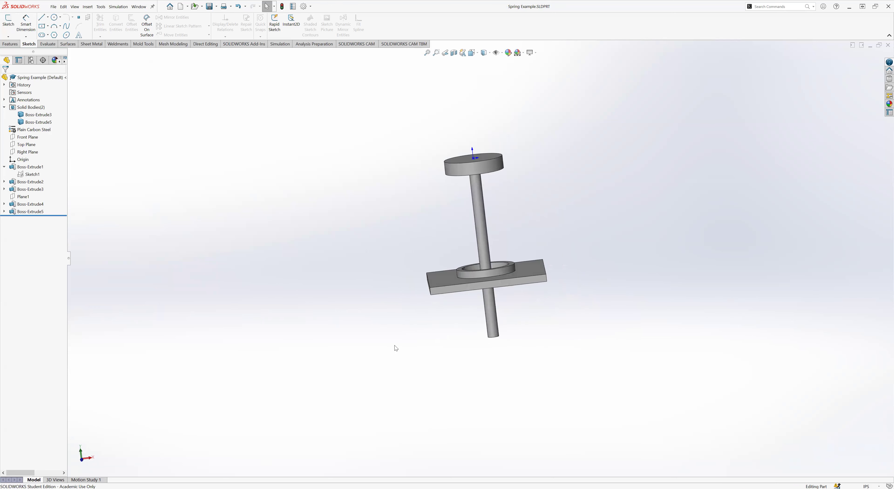
middle_click_drag(419, 390, 488, 319)
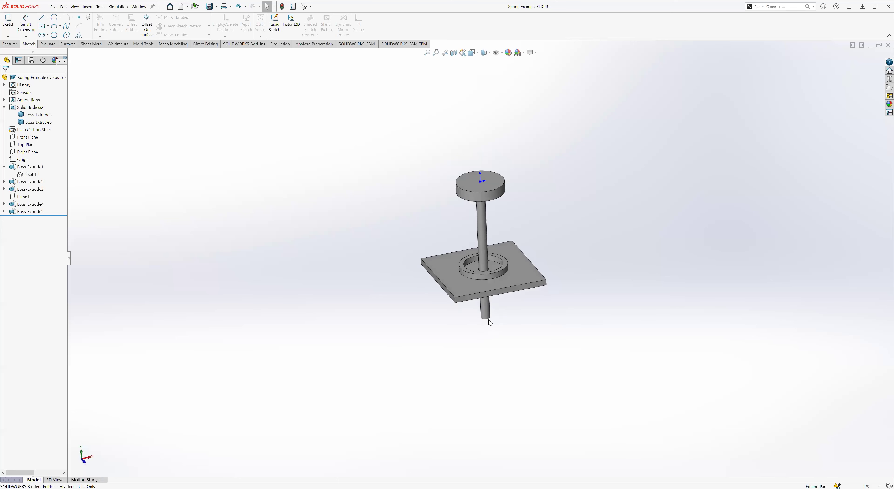
scroll(478, 275, "down", 3)
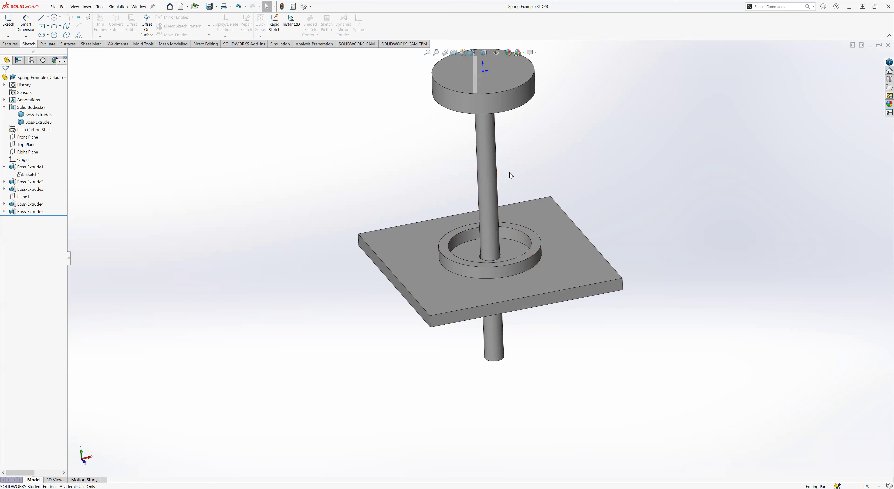
mouse_move(451, 189)
middle_mouse_down()
mouse_move(443, 202)
mouse_move(443, 180)
mouse_move(447, 205)
middle_mouse_up()
middle_click_drag(512, 377, 503, 353)
left_click(500, 349)
scroll(500, 352, "up", 3)
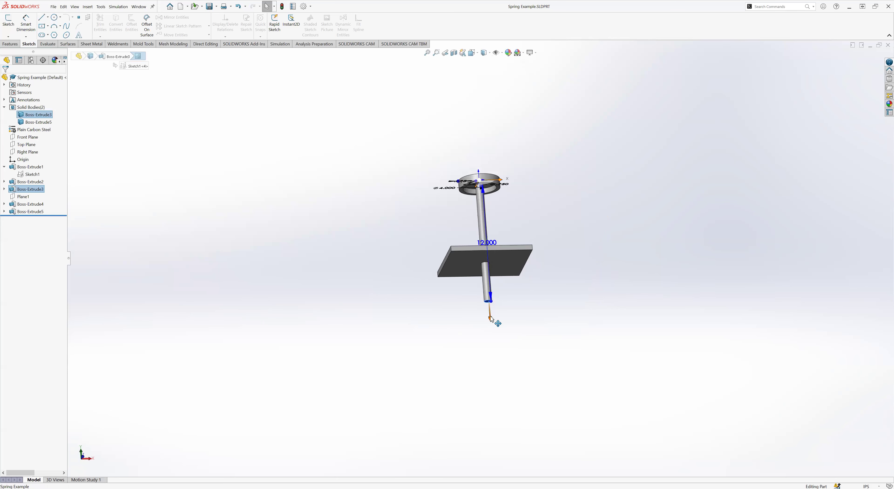
left_click(443, 323)
middle_click_drag(443, 323, 455, 216)
scroll(456, 217, "down", 5)
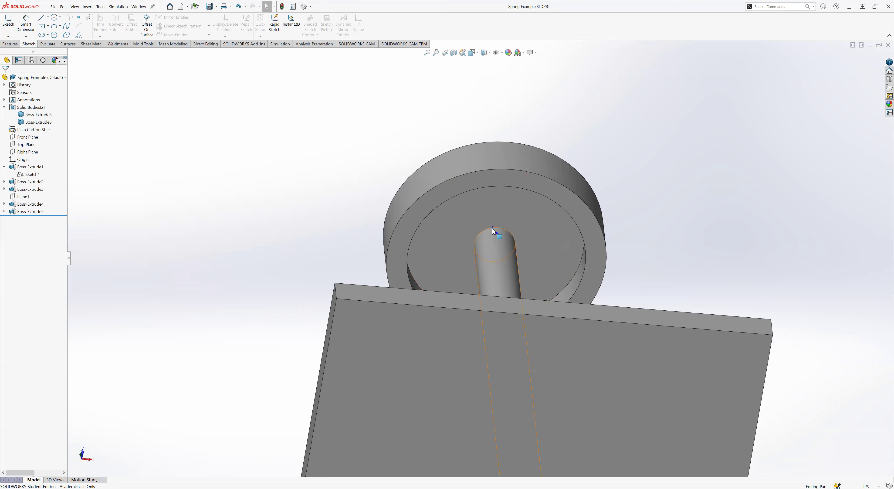
scroll(231, 168, "up", 2)
middle_click_drag(231, 167, 243, 200)
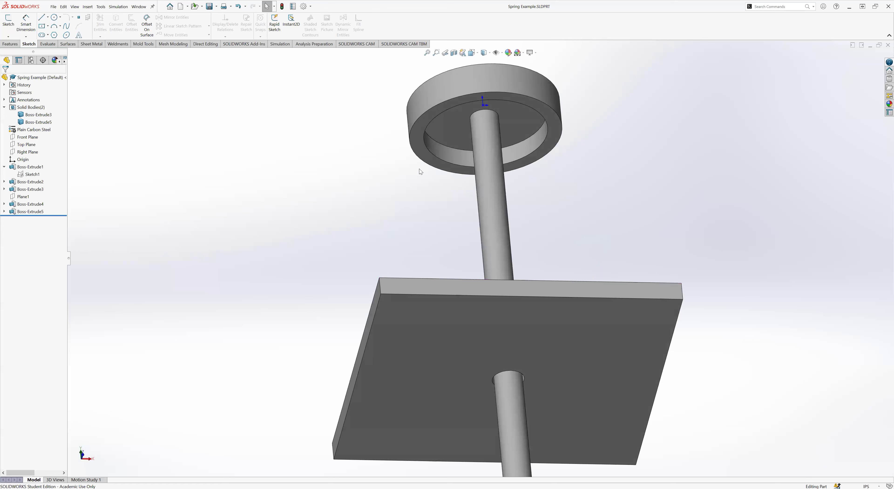
- Fillet the edge where the rod meets the disc's underside with a symmetric 0.25 in radius
left_click(10, 43)
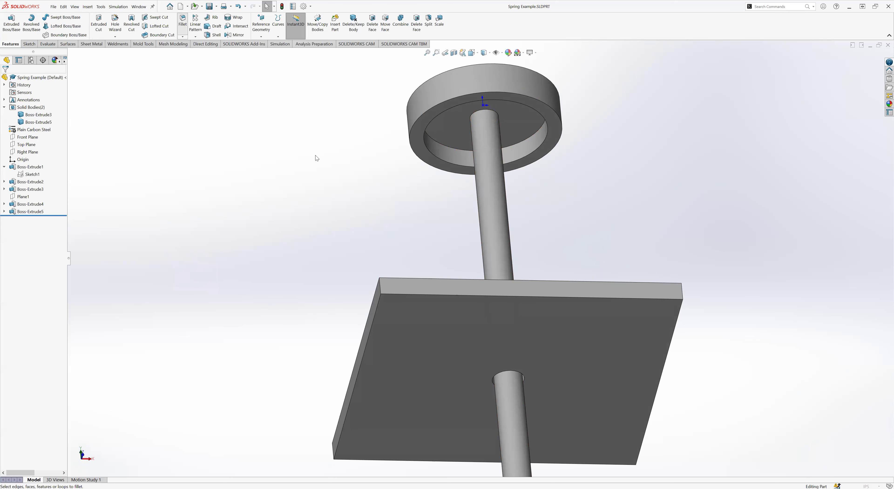
scroll(555, 165, "up", 2)
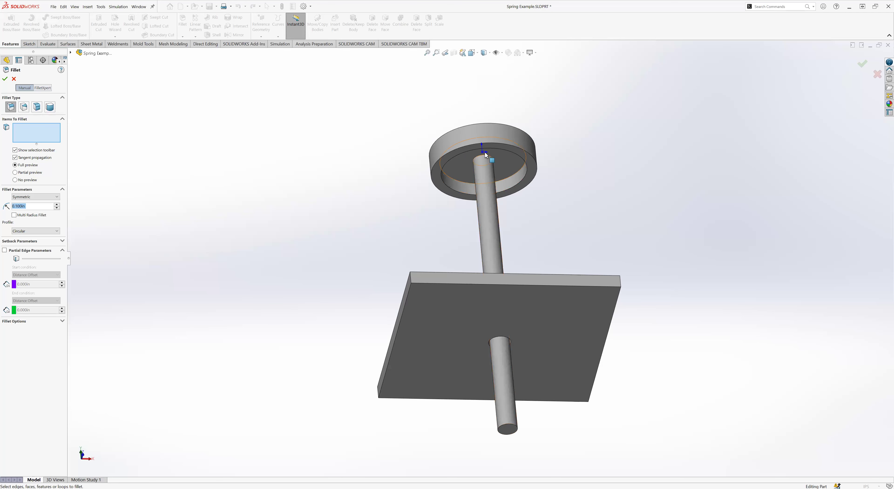
left_click(484, 156)
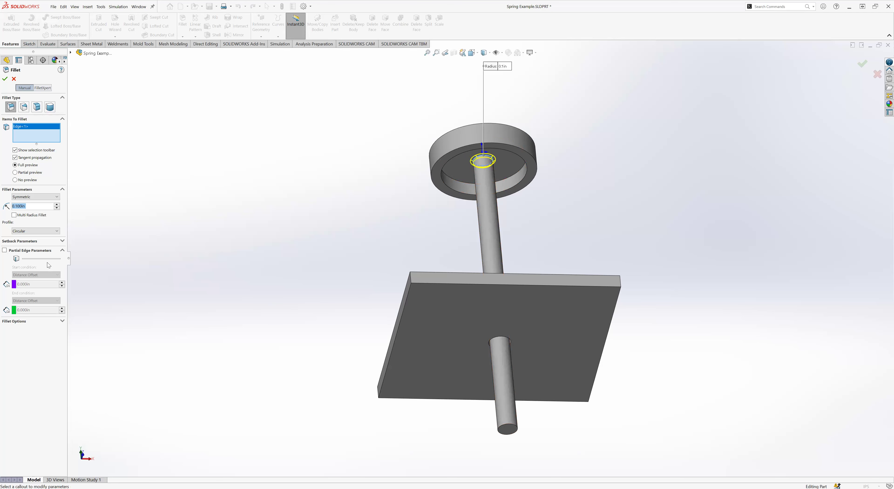
type(".25")
key("Return")
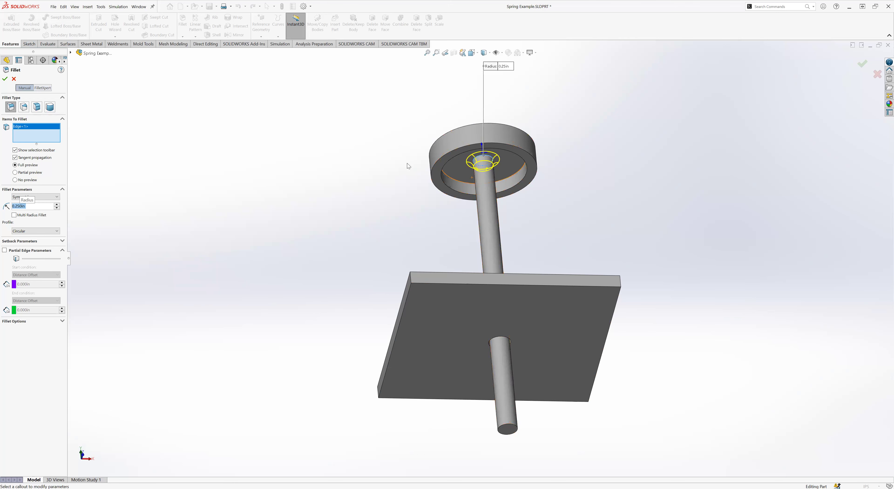
scroll(373, 183, "up", 3)
middle_click_drag(373, 180, 473, 237)
scroll(472, 237, "down", 5)
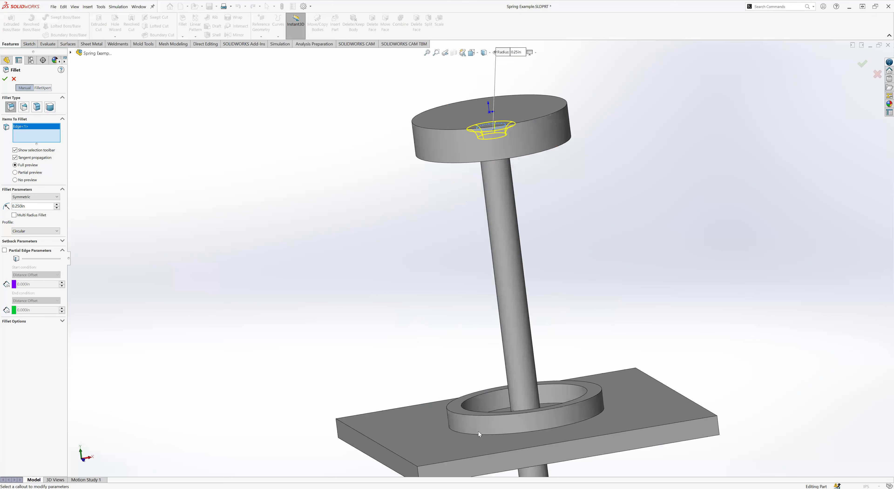
scroll(477, 427, "up", 3)
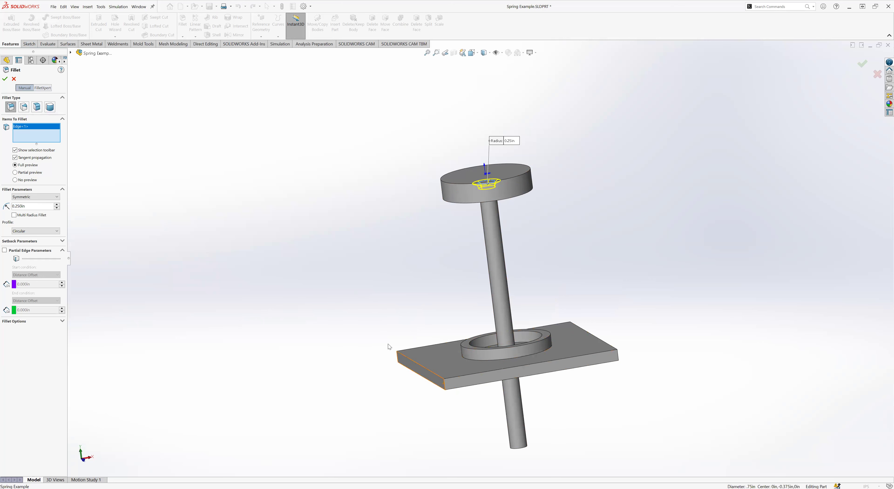
middle_click_drag(461, 275, 485, 409)
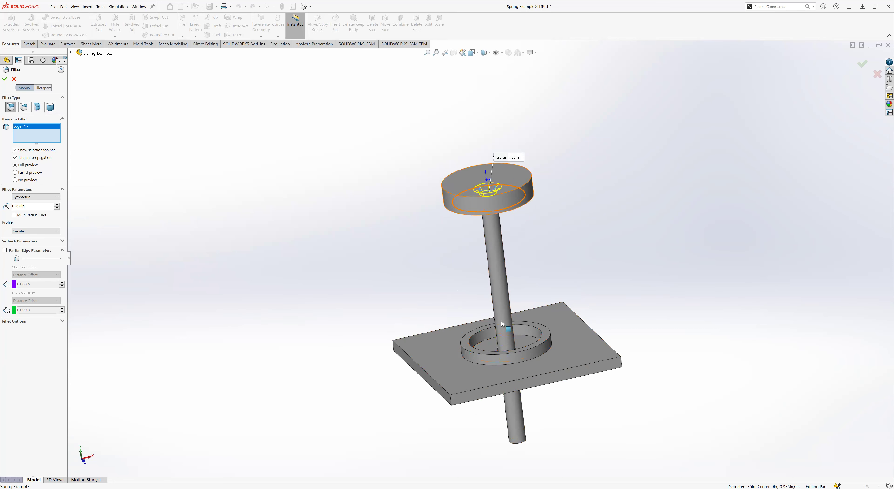
middle_click_drag(480, 325, 478, 339)
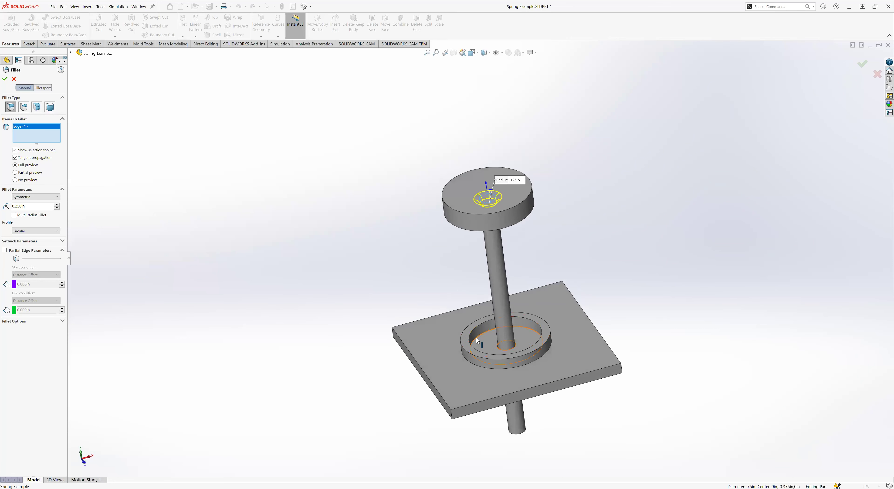
middle_click_drag(447, 301, 539, 369)
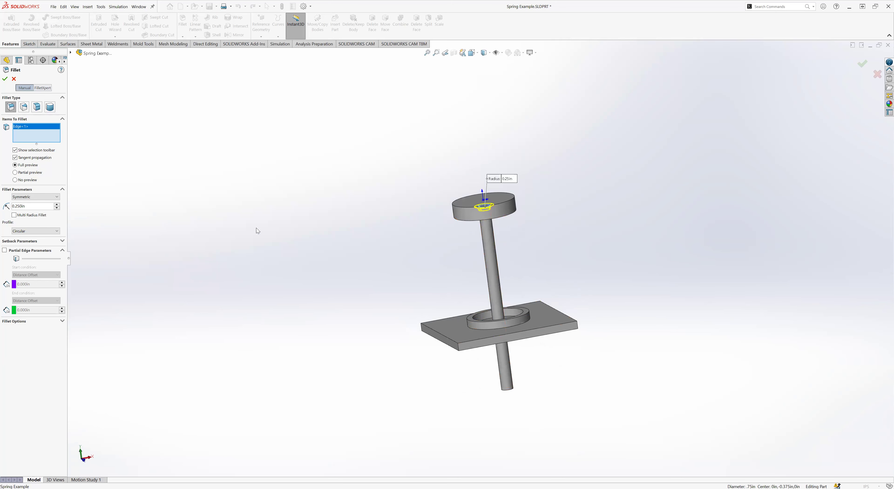
left_click(5, 79)
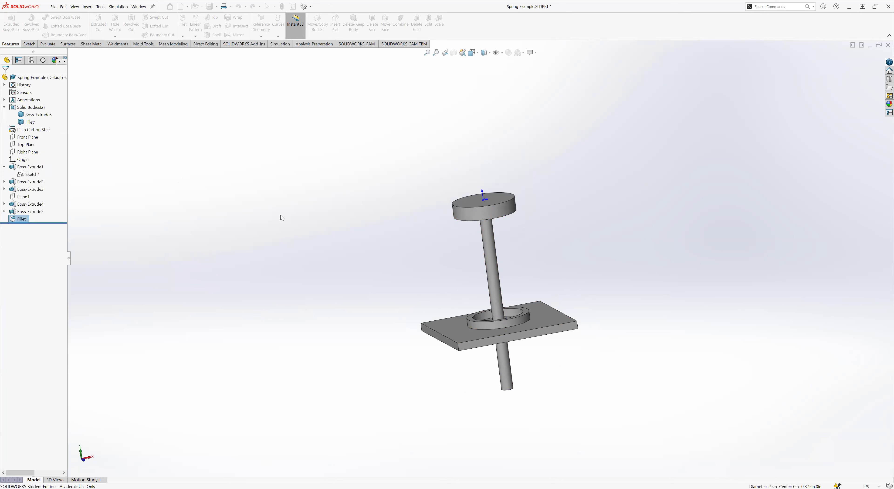
- Inspect the fillet between the rod and the disc, and save the part
middle_click_drag(299, 183, 443, 216)
scroll(568, 315, "down", 5)
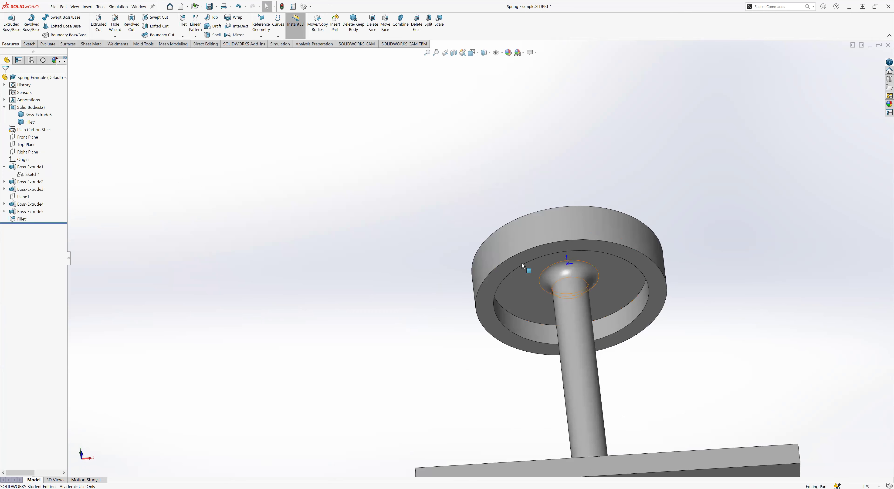
scroll(395, 359, "up", 3)
middle_click_drag(395, 359, 427, 377)
key("ctrl+s")
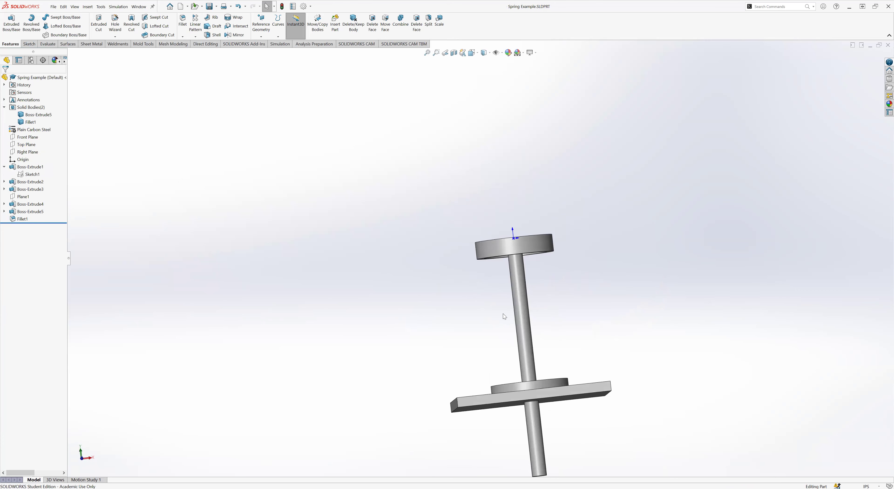
- Examine the finished model from above and below, checking the ringed faces of the plate and the disc
middle_click_drag(473, 309, 495, 249)
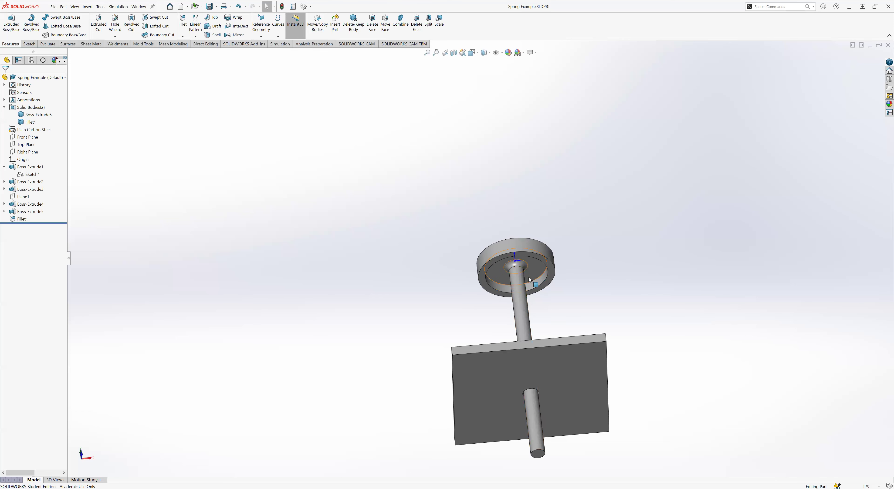
middle_click_drag(501, 278, 507, 409)
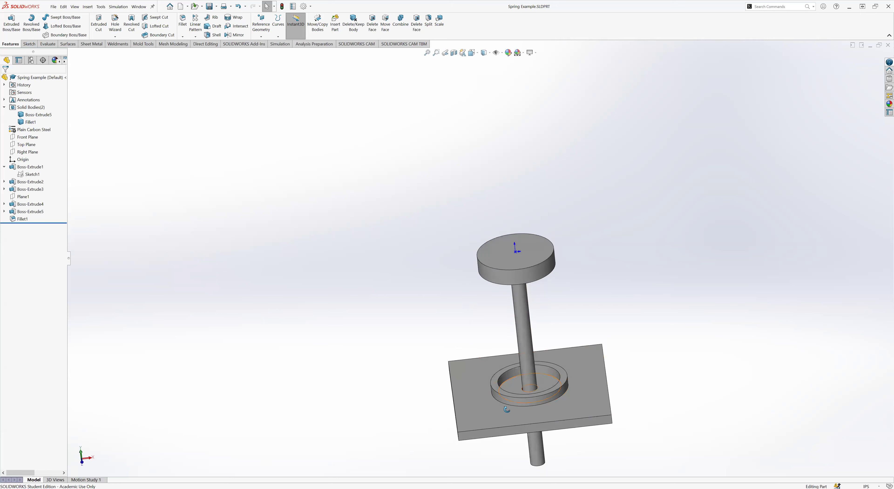
scroll(510, 383, "down", 3)
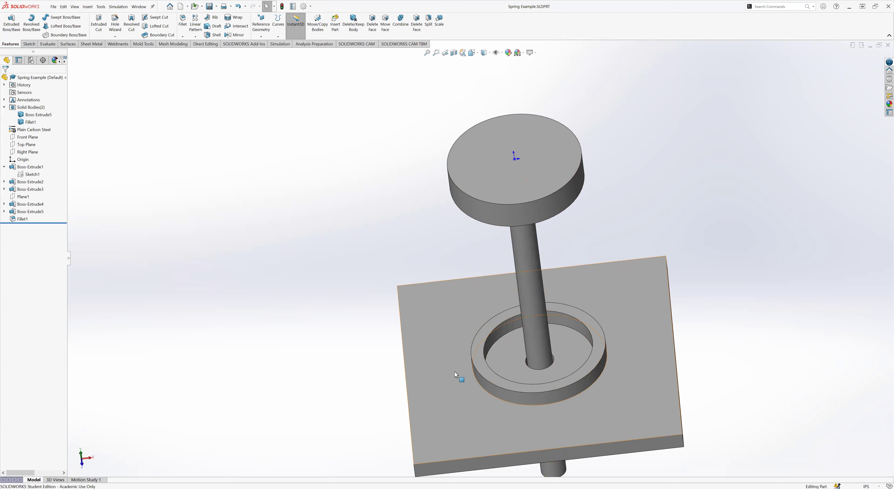
scroll(420, 361, "up", 4)
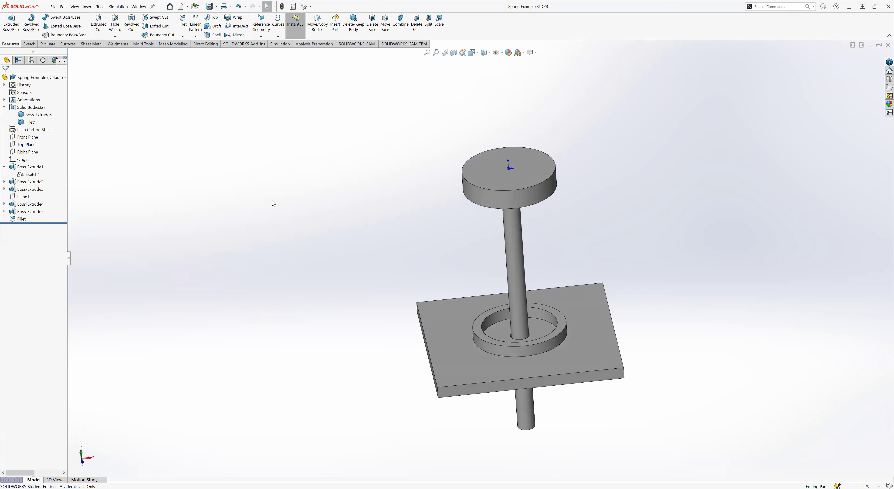
middle_click_drag(443, 283, 447, 305)
left_click(507, 327)
left_click(362, 359)
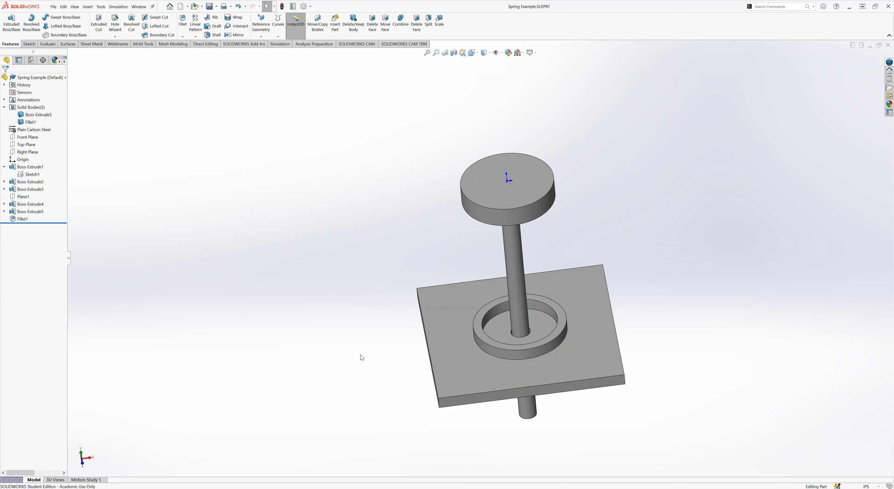
middle_click_drag(361, 359, 372, 191)
left_click(497, 186)
left_click(313, 195)
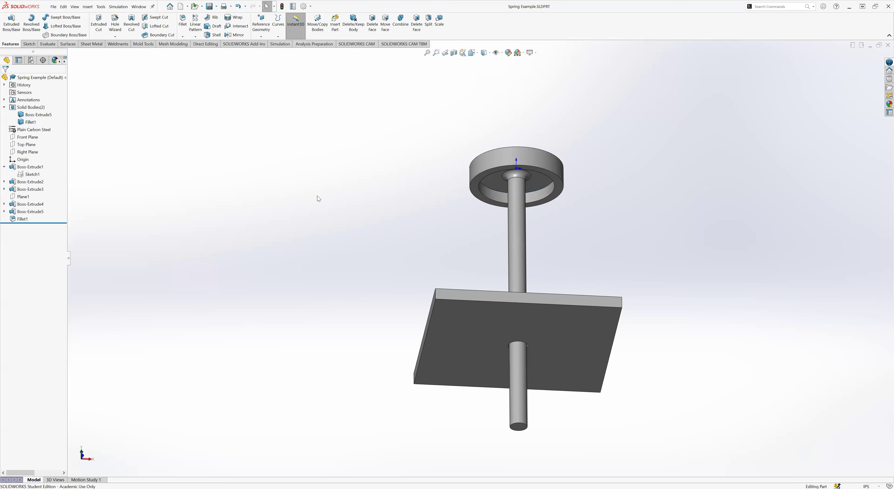
- Sketch a circle on the plate's face inside the ring, offset 0.25 in inward from the ring's inner edge
middle_click_drag(317, 197, 361, 322)
left_click(504, 332)
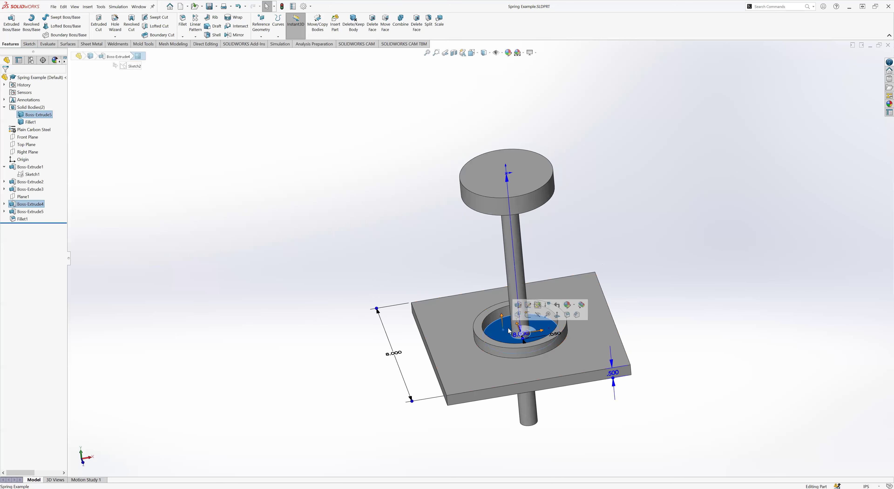
left_click(528, 315)
middle_click_drag(280, 335, 449, 254)
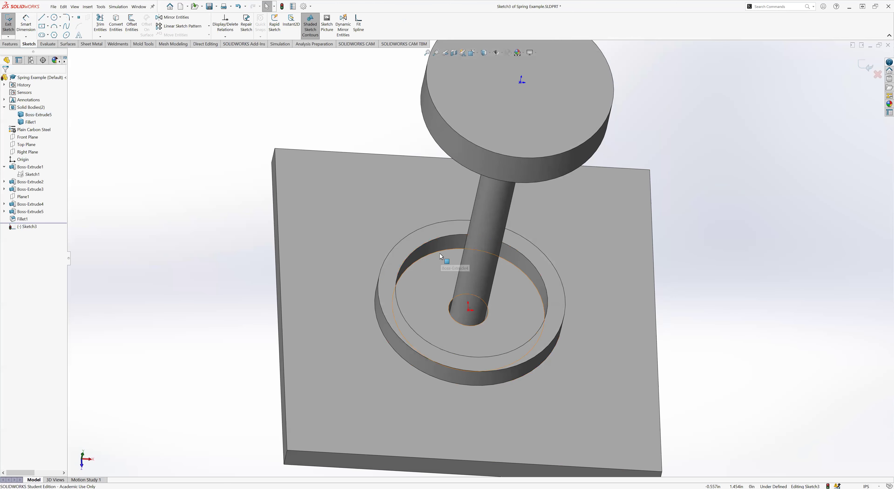
left_click(427, 255)
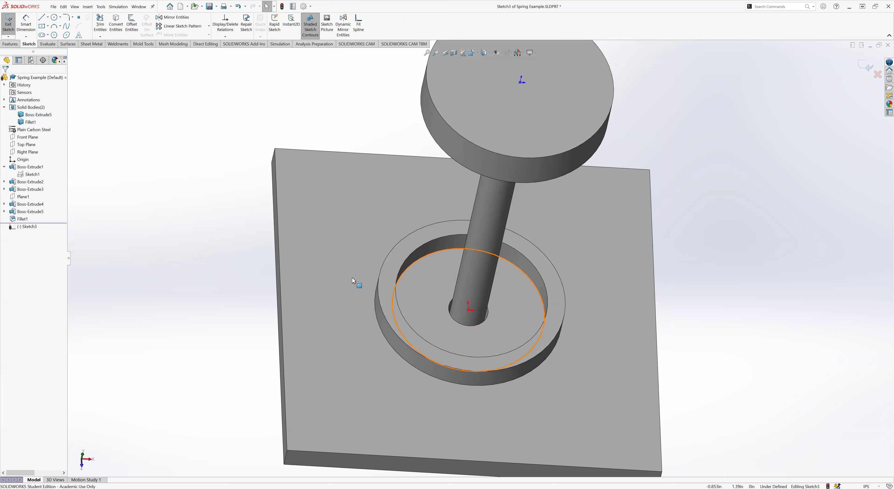
left_click(132, 25)
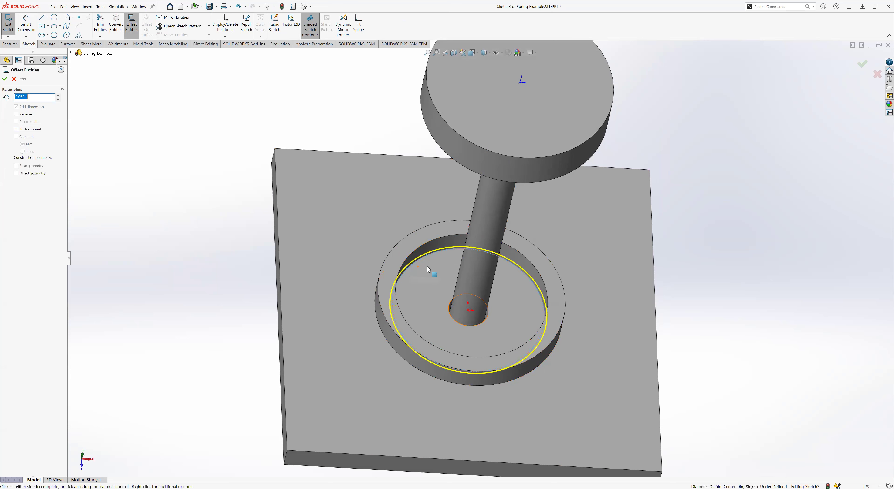
left_click(16, 115)
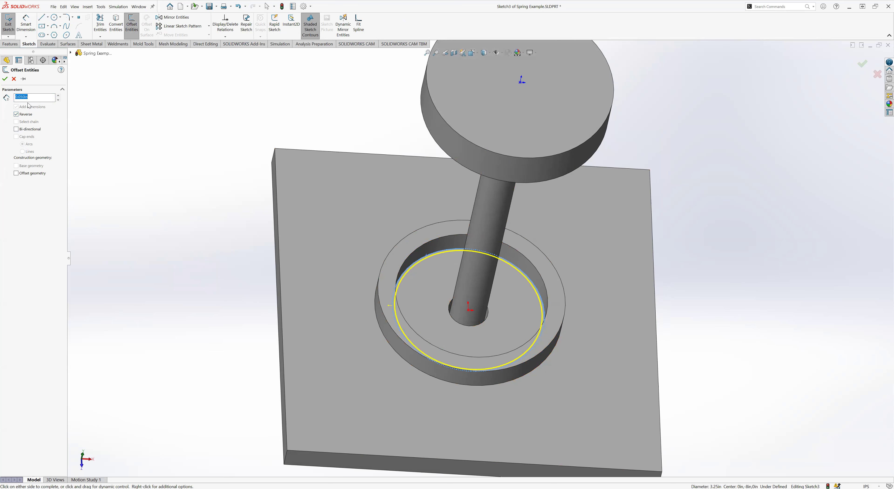
type("0.25")
key("Return")
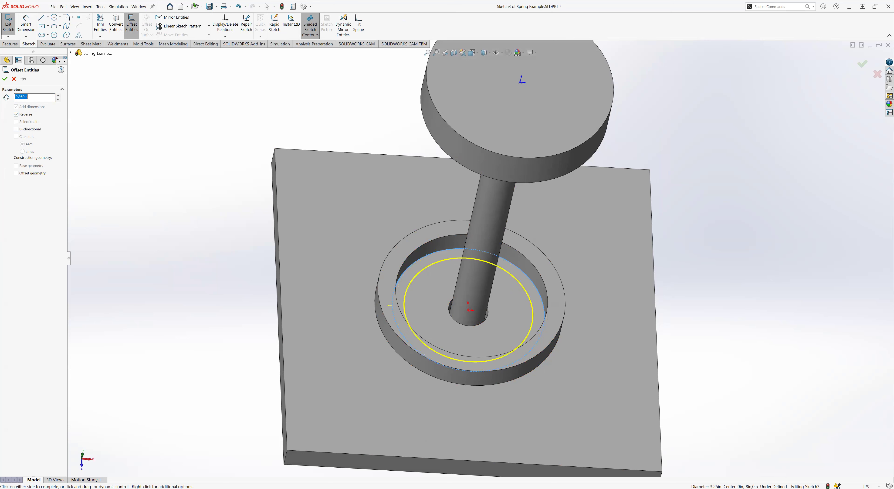
mouse_move(270, 260)
middle_mouse_down()
mouse_move(263, 265)
mouse_move(439, 265)
middle_mouse_up()
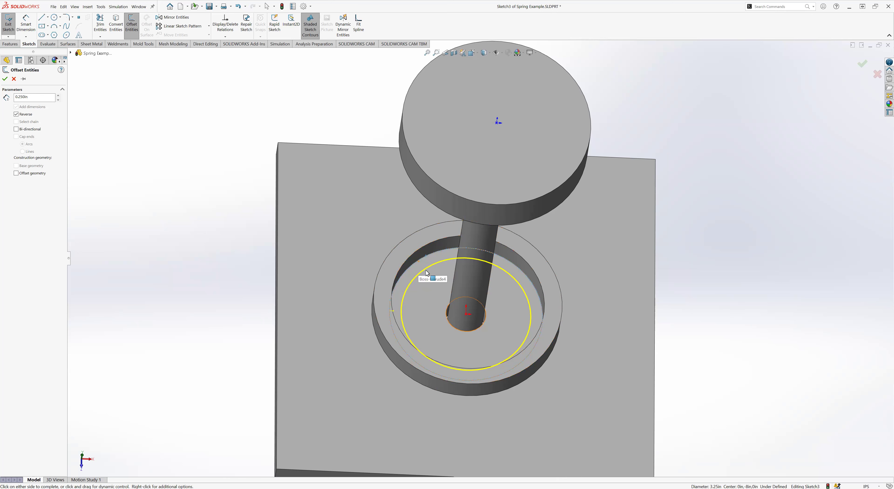
left_click(4, 80)
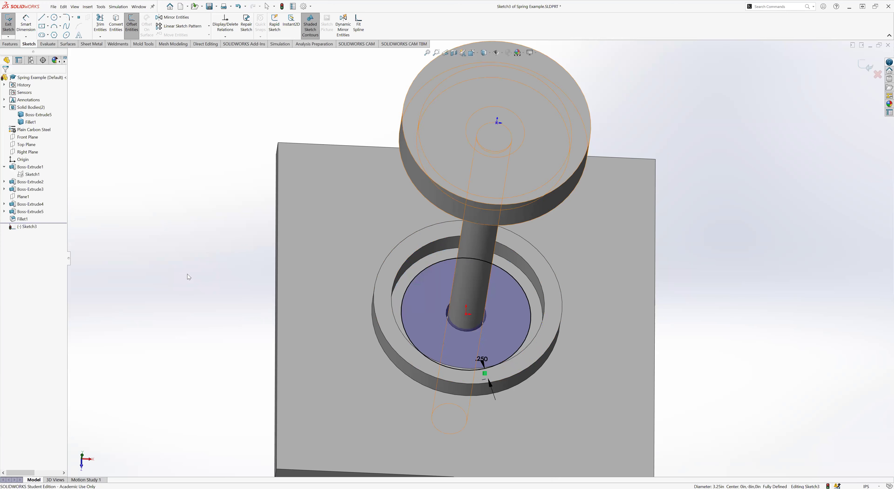
- Project the offset circle as a split line onto the plate's face inside the ring and the disc's underside
scroll(248, 276, "up", 2)
middle_click_drag(290, 284, 293, 288)
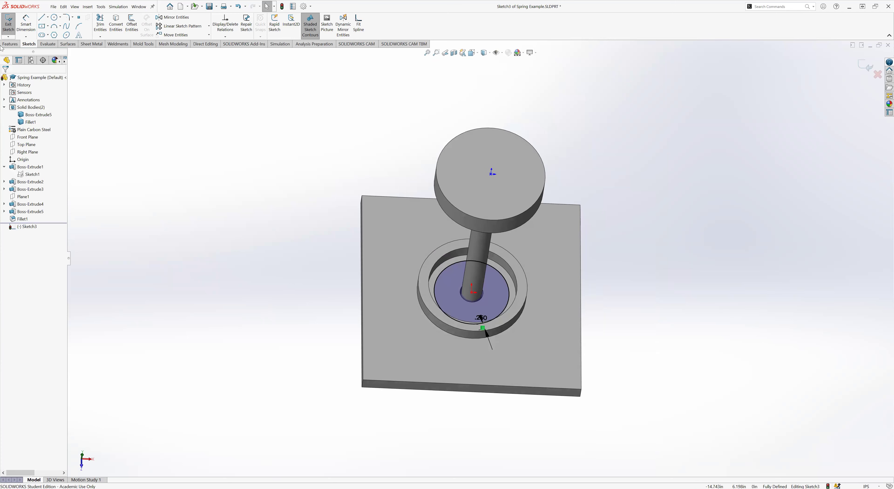
left_click(10, 44)
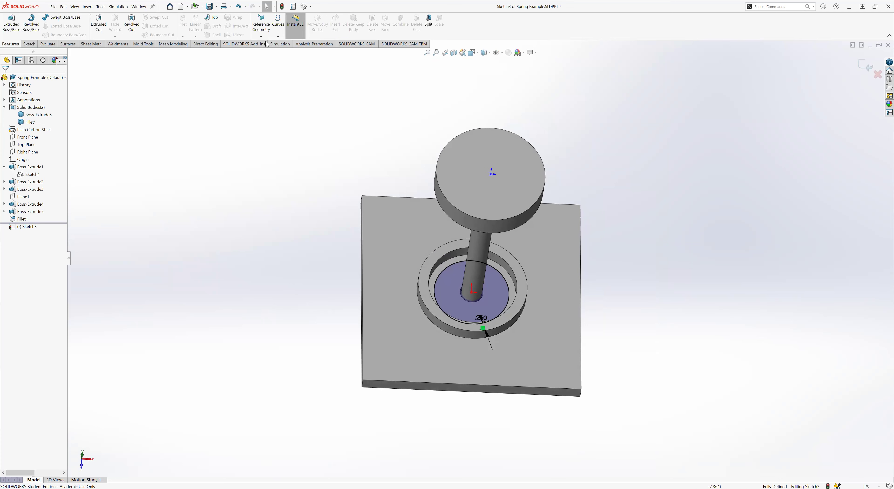
left_click(284, 38)
left_click(297, 44)
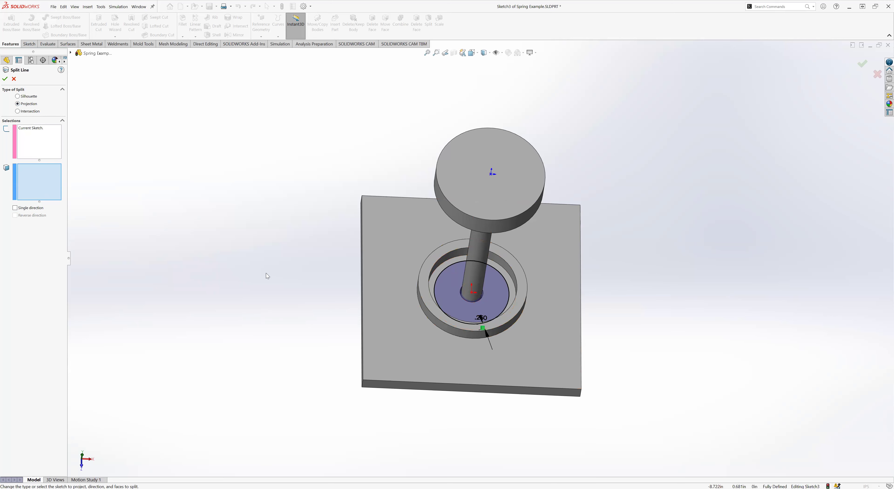
scroll(444, 270, "down", 3)
left_click(442, 269)
scroll(351, 305, "up", 5)
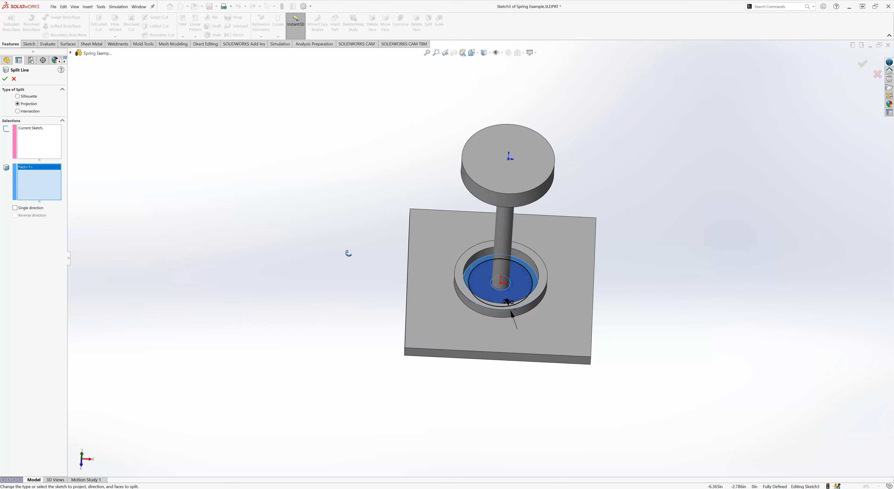
middle_click_drag(345, 254, 436, 157)
left_click(487, 134)
middle_click_drag(393, 190, 395, 286)
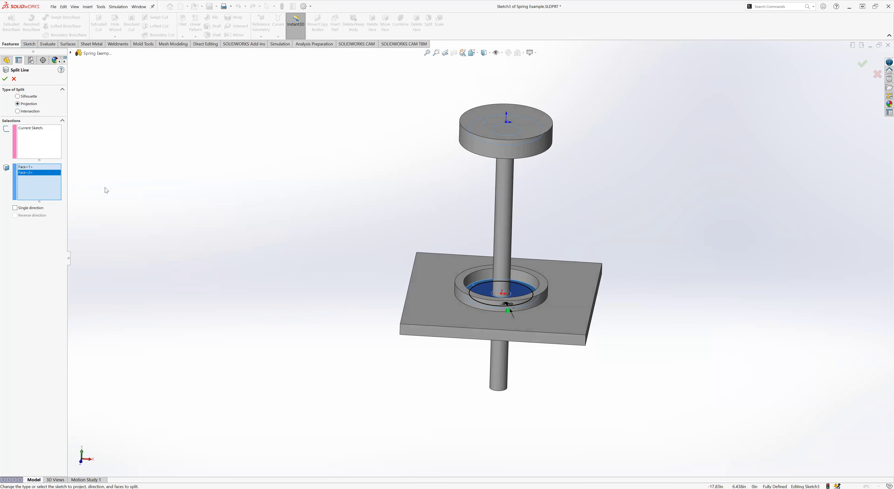
left_click(5, 79)
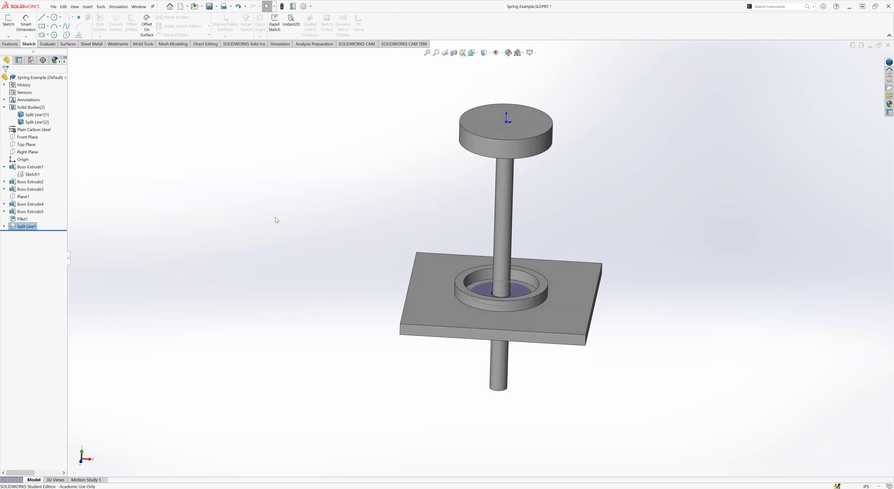
- Inspect the split faces on the disc's underside and inside the plate's ring, and save the part
middle_click_drag(325, 201, 393, 140)
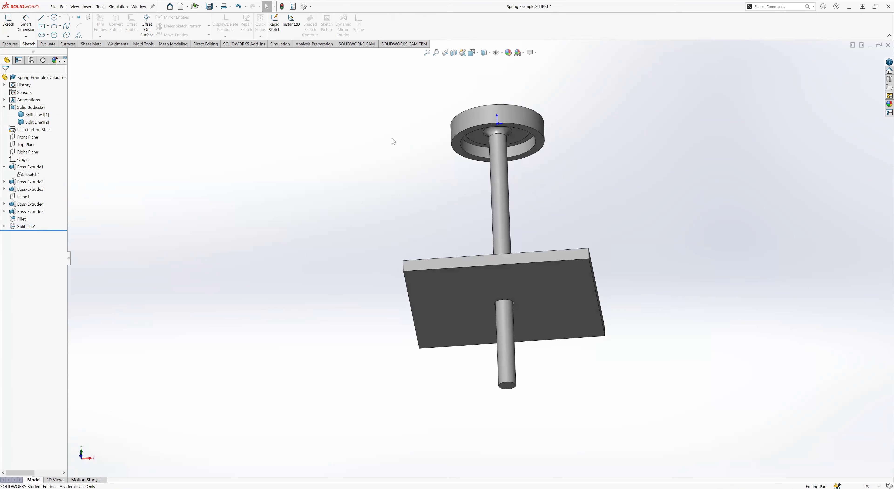
scroll(476, 140, "down", 5)
scroll(471, 162, "up", 3)
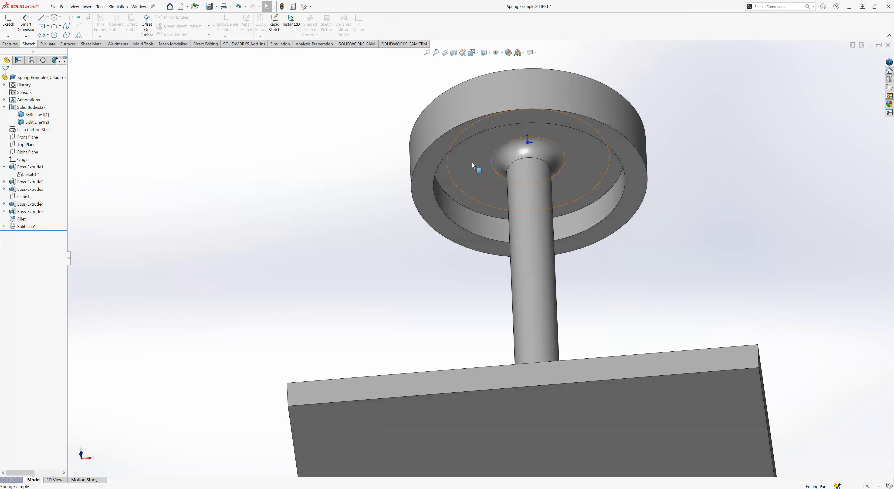
left_click(449, 183)
left_click(304, 193)
key("ctrl+7")
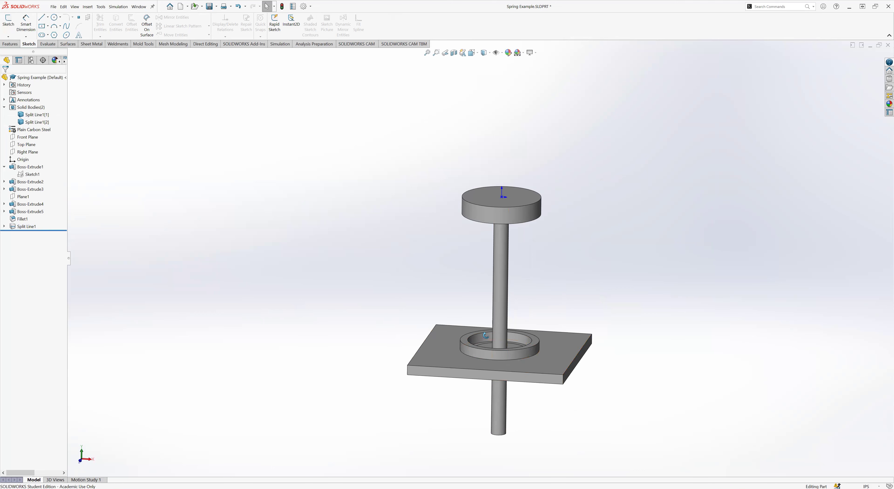
scroll(488, 331, "down", 5)
left_click(461, 329)
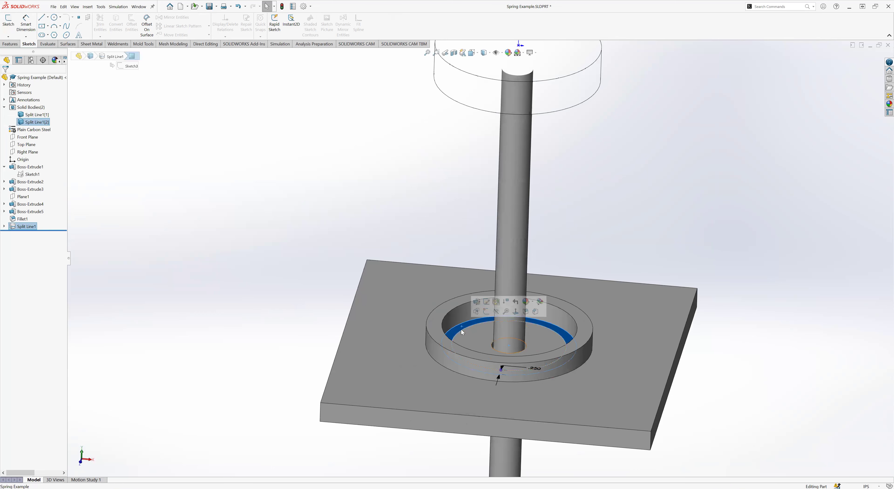
left_click(474, 341)
left_click(268, 293)
middle_click_drag(337, 305, 334, 323)
key("ctrl+s")
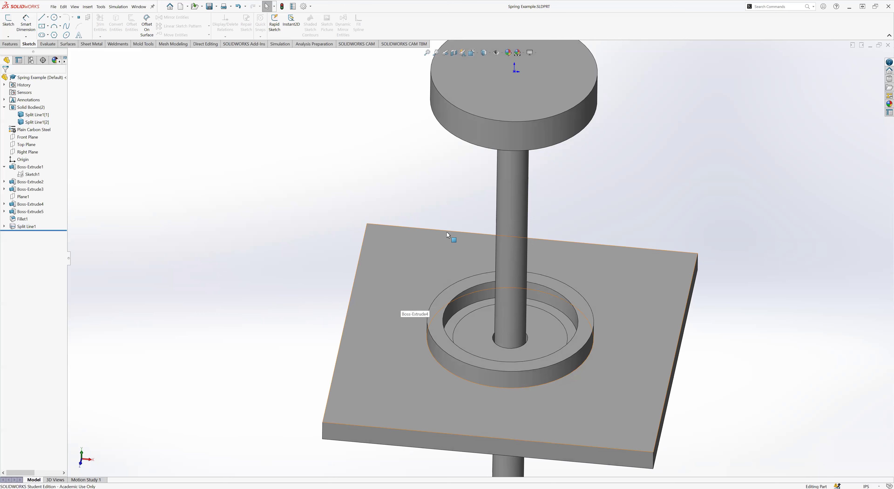
- Create a new static simulation study for the part without 2D simplification
scroll(446, 232, "up", 4)
middle_click_drag(425, 279, 418, 216)
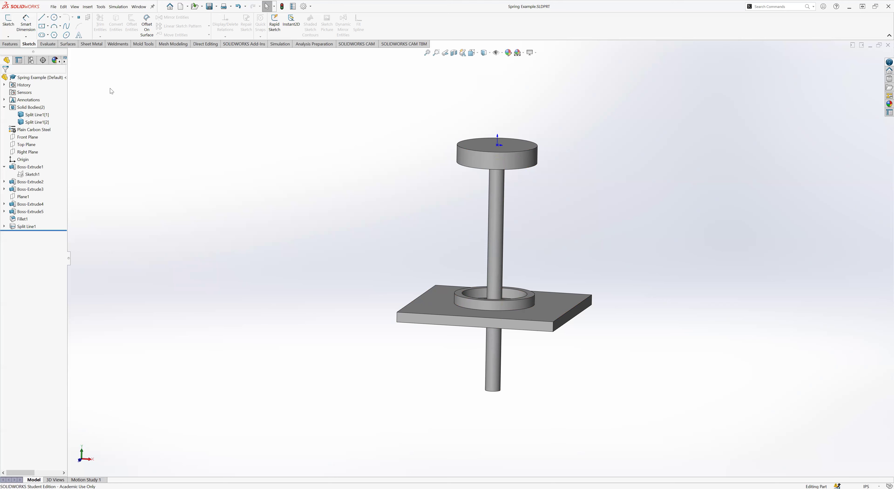
left_click(280, 44)
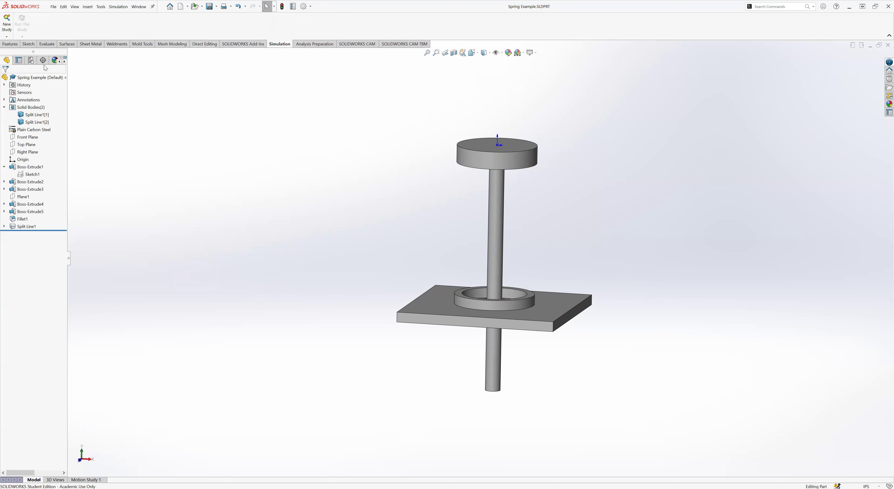
left_click(7, 24)
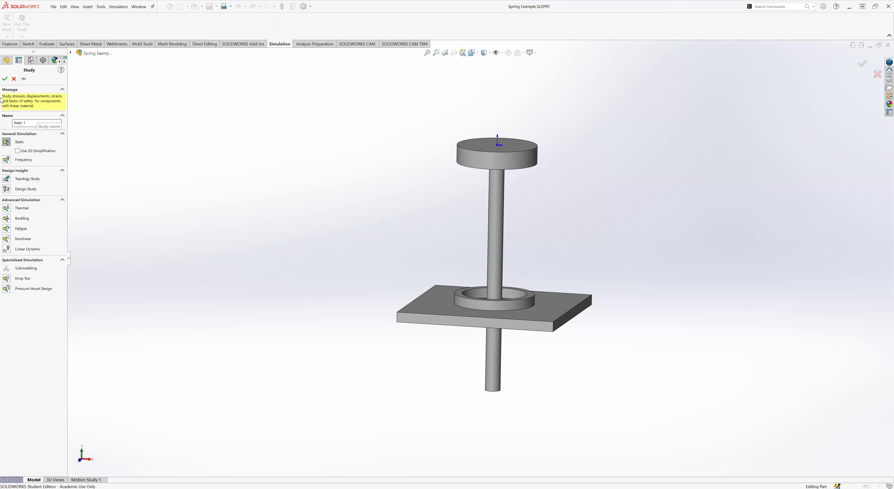
left_click(5, 79)
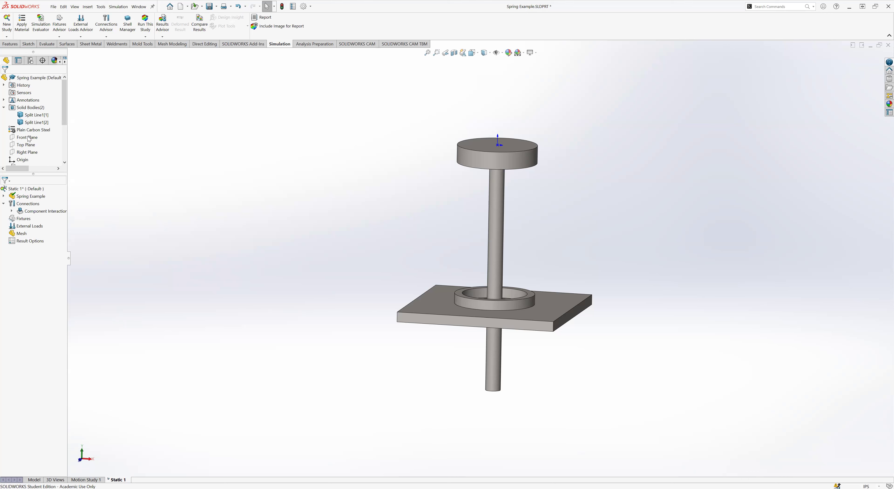
- Review the study's two solid bodies and check the material properties of the plate body
left_click(4, 196)
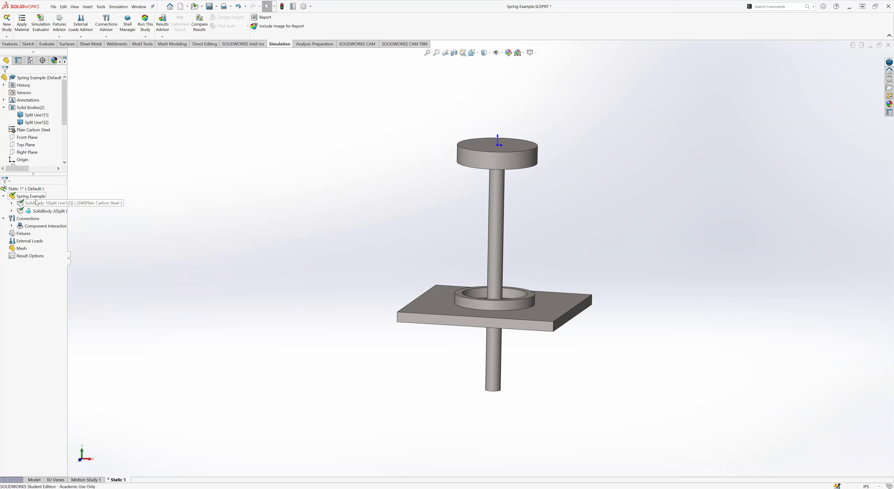
left_click(46, 203)
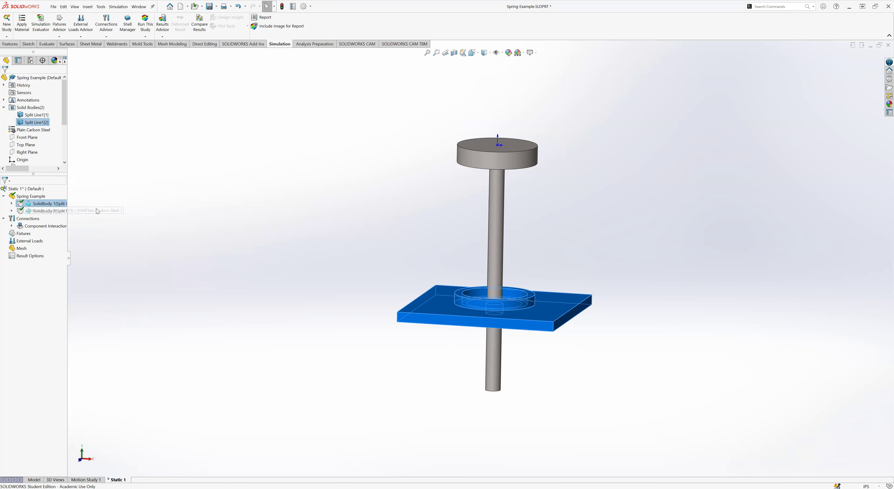
left_click(55, 210)
left_click(90, 211)
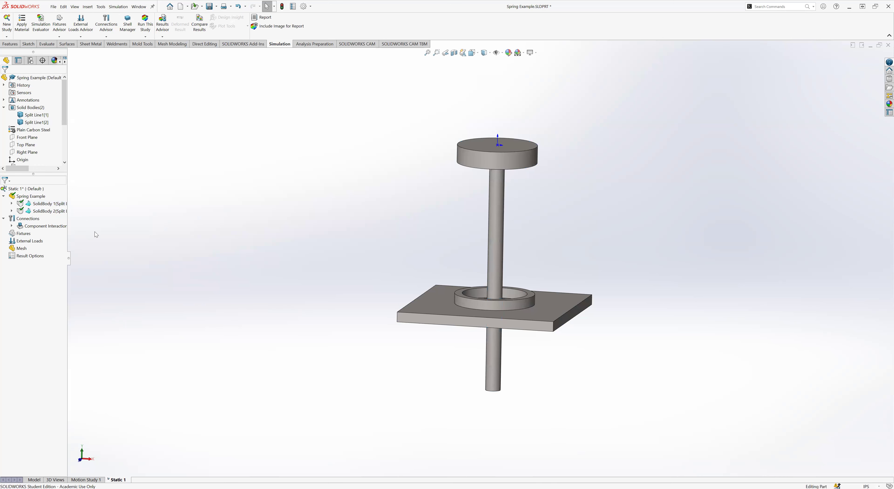
right_click(38, 204)
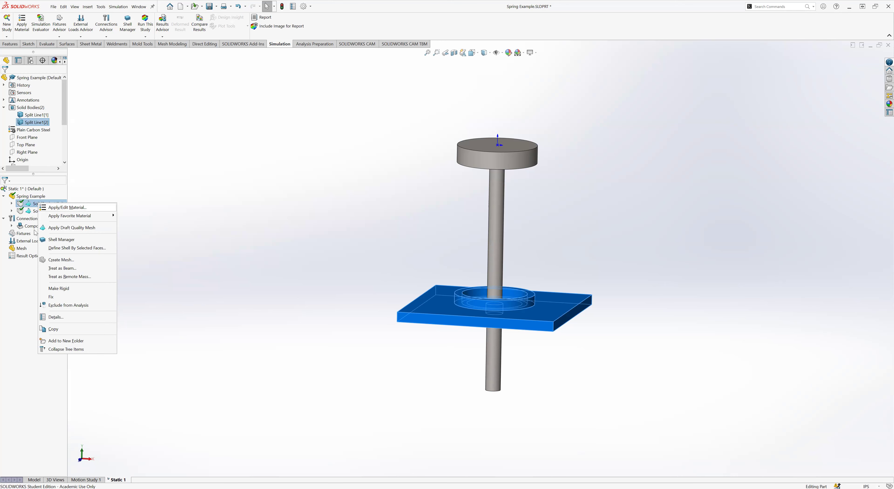
left_click(68, 207)
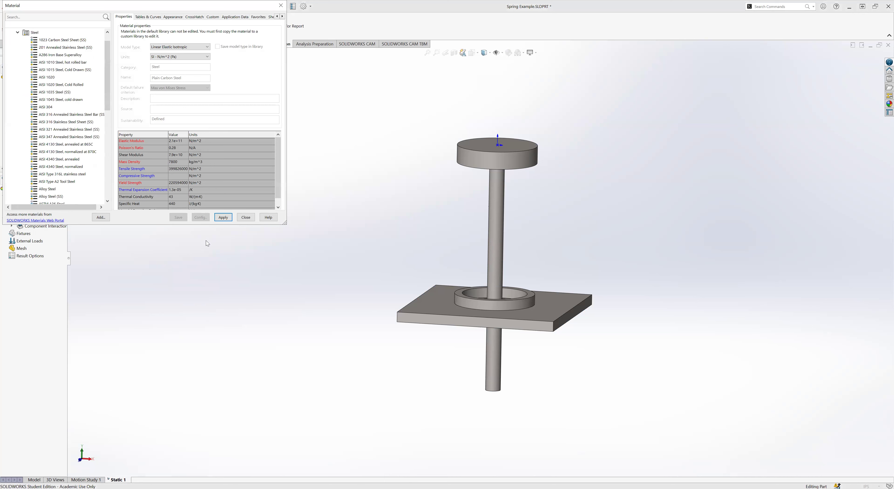
left_click(245, 217)
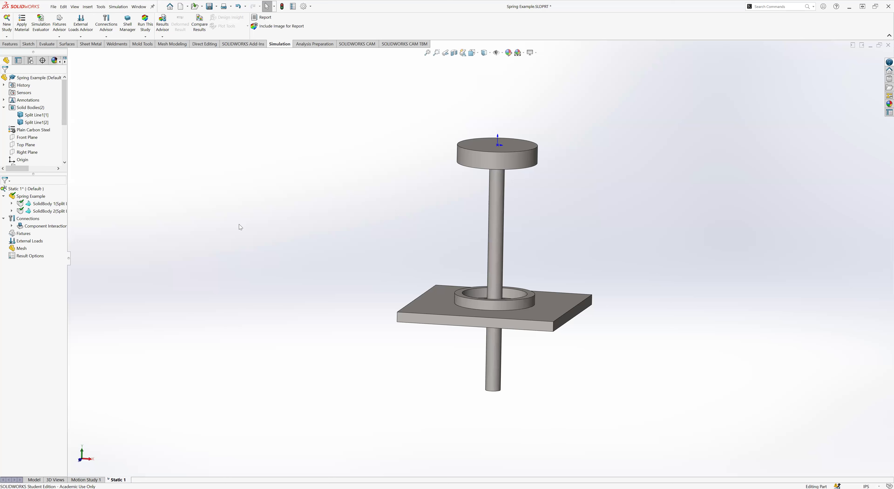
left_click(4, 196)
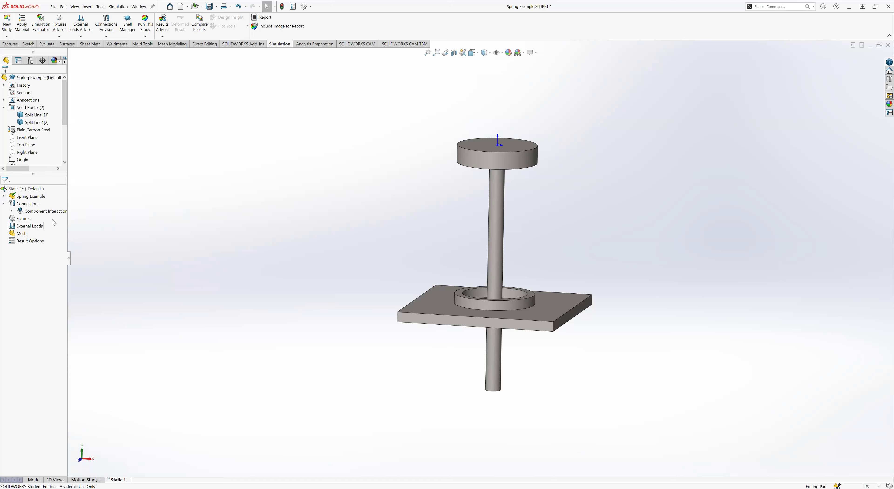
- Examine the study's component interactions and the gap between the rod and the plate's hole
middle_click_drag(247, 241, 274, 196)
scroll(359, 206, "up", 3)
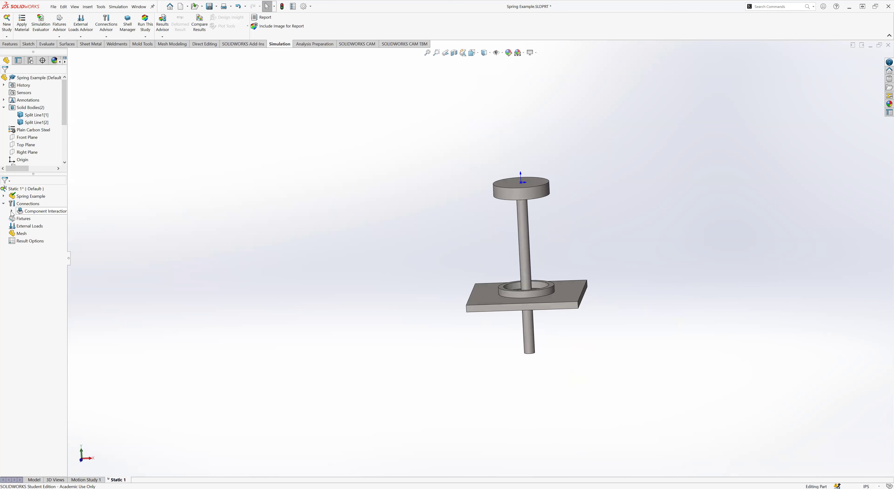
left_click(11, 211)
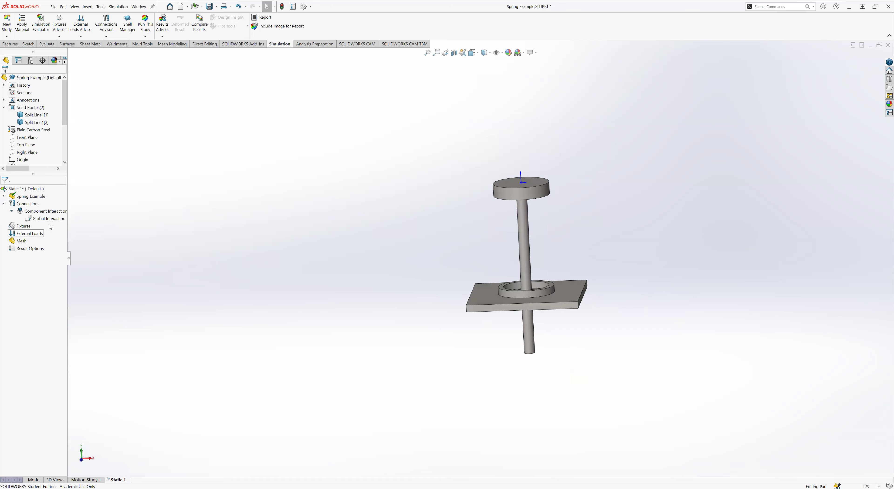
scroll(456, 252, "down", 2)
middle_click_drag(417, 205, 415, 254)
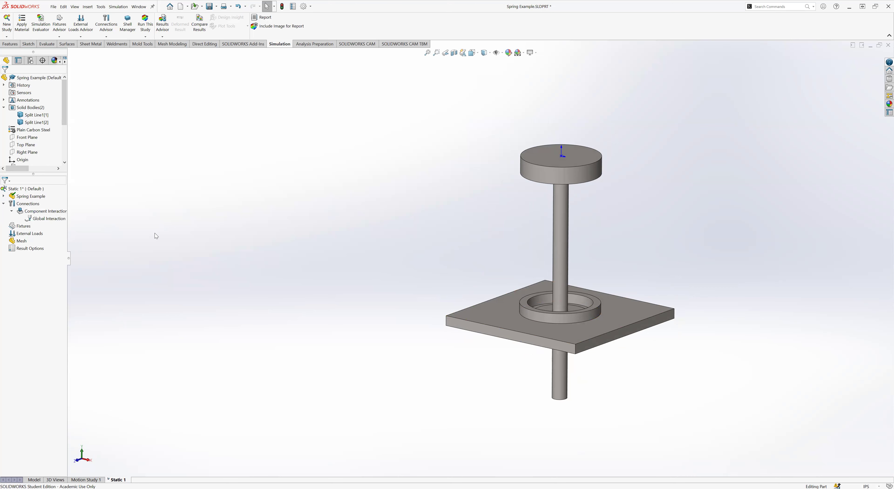
scroll(572, 340, "down", 8)
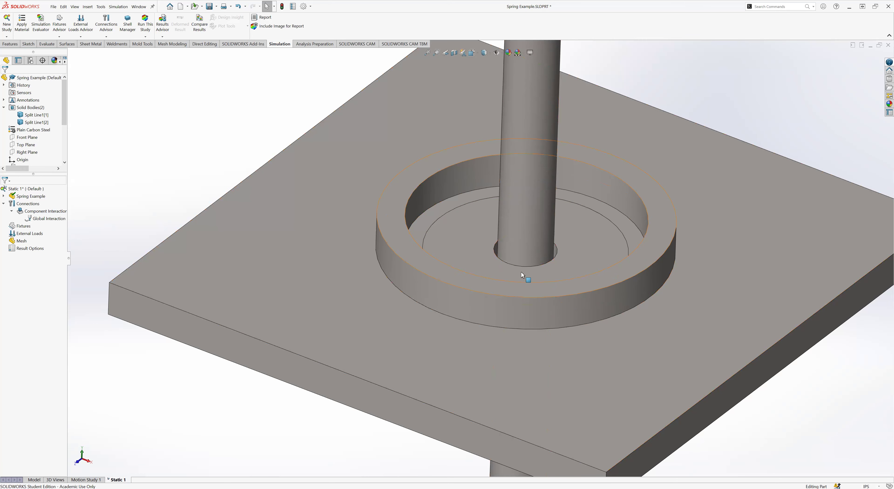
scroll(461, 244, "up", 5)
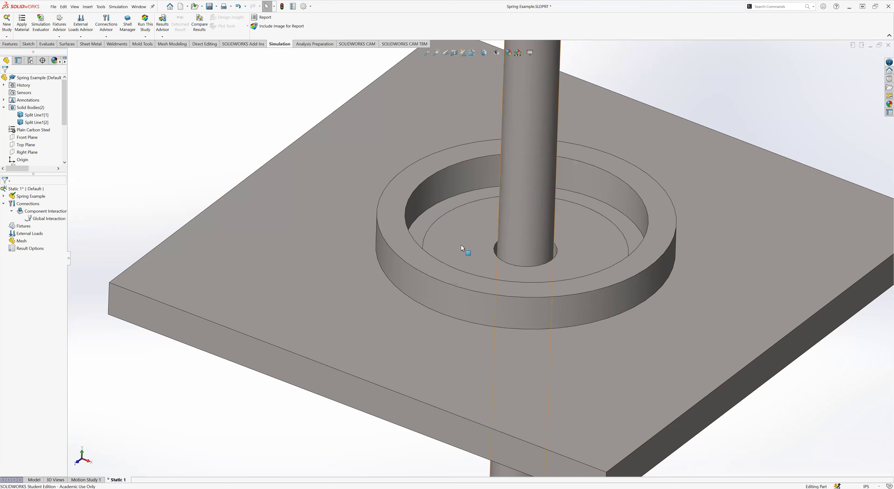
- Examine the whole part around the rod, disc and plate ring, and check the interaction commands available for the study
scroll(427, 288, "up", 4)
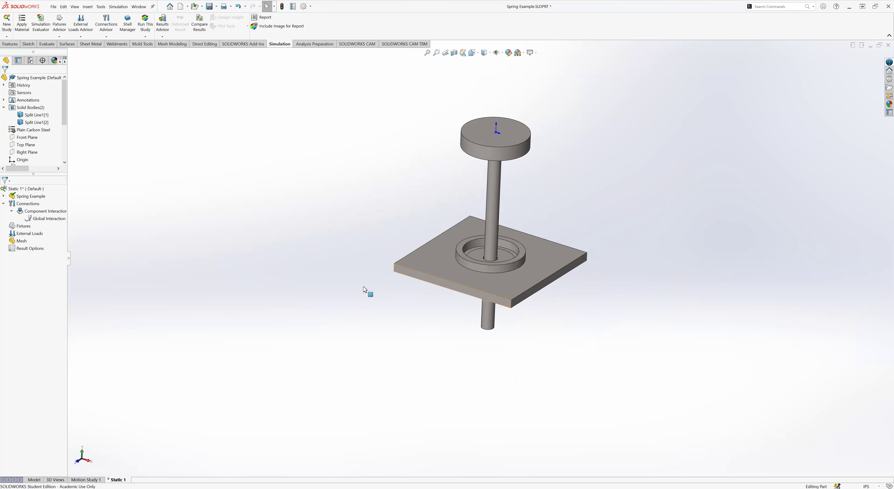
mouse_move(396, 246)
middle_mouse_down()
mouse_move(405, 181)
mouse_move(409, 253)
middle_mouse_up()
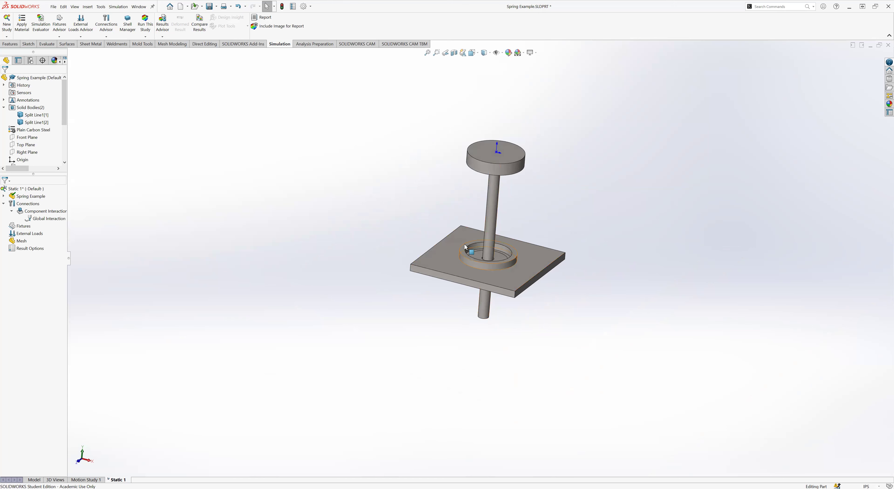
middle_click_drag(463, 231, 541, 222)
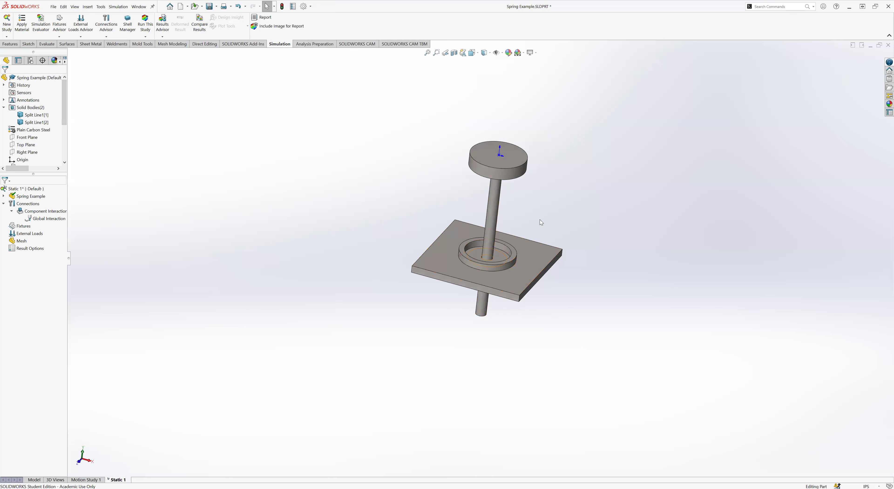
middle_click_drag(502, 200, 432, 234)
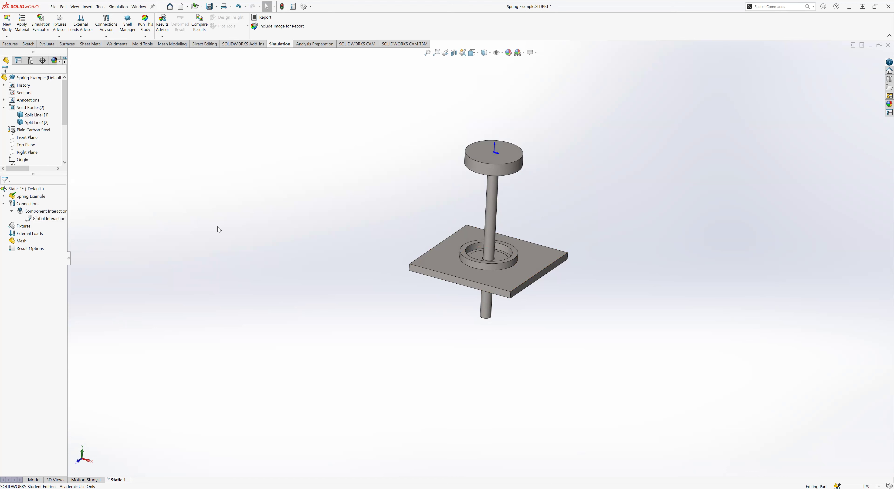
right_click(41, 210)
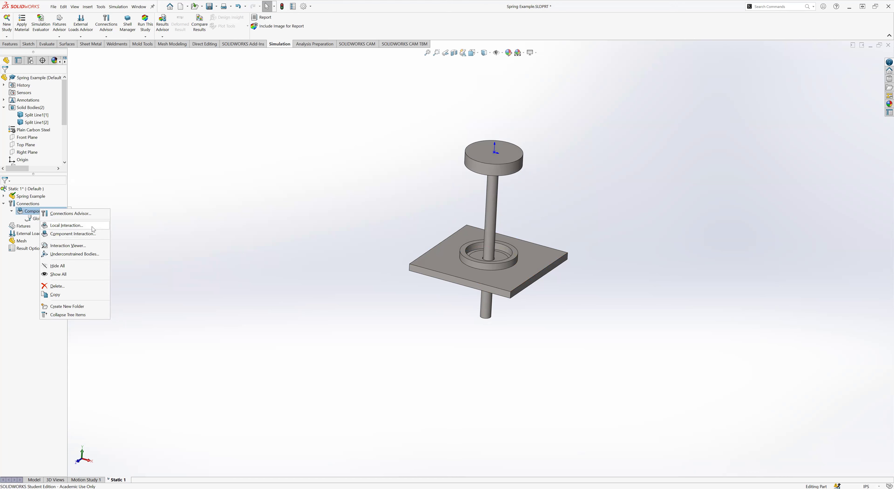
left_click(282, 265)
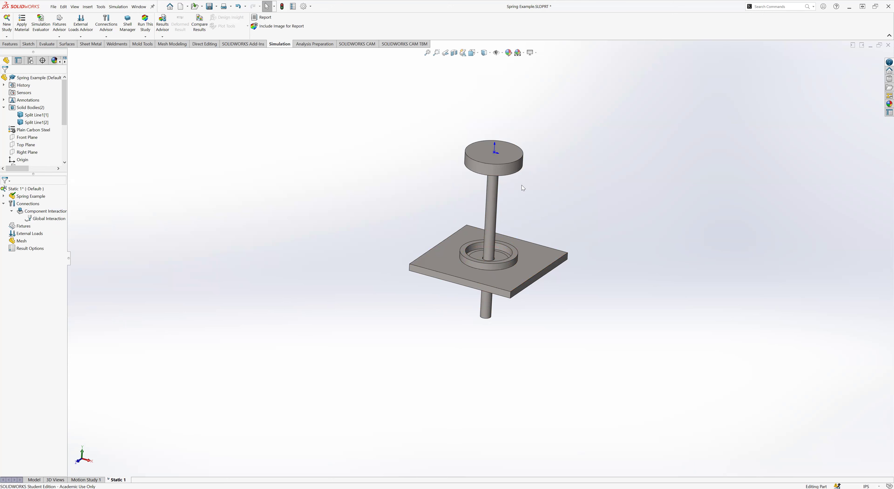
scroll(486, 237, "down", 3)
middle_click_drag(478, 249, 477, 245)
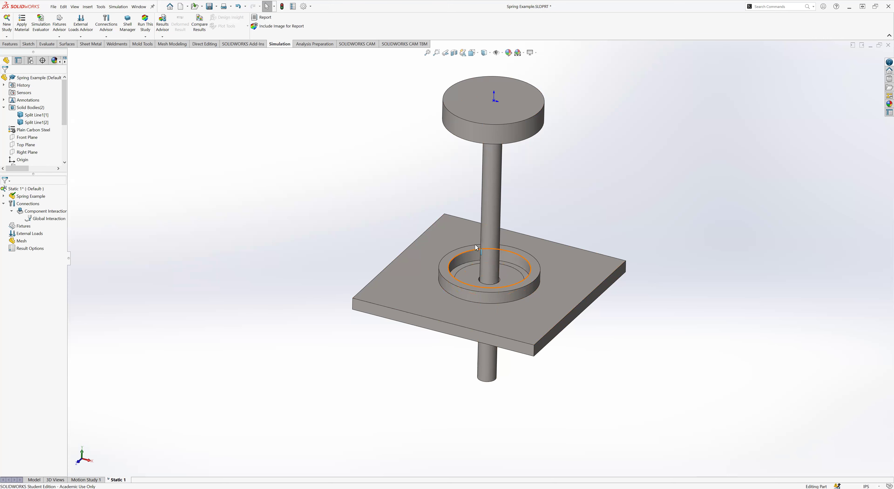
middle_click_drag(482, 233, 460, 218)
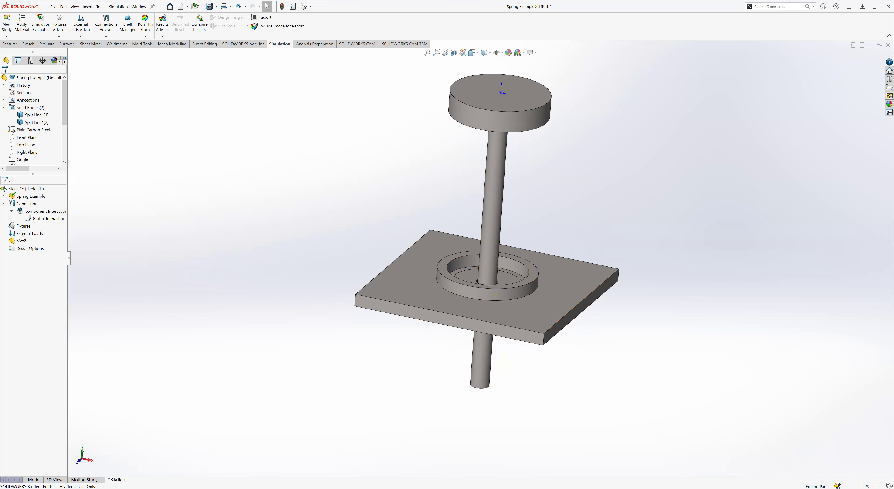
- Review the bonded, contact and free options of a new component interaction, and close it without defining one
right_click(51, 211)
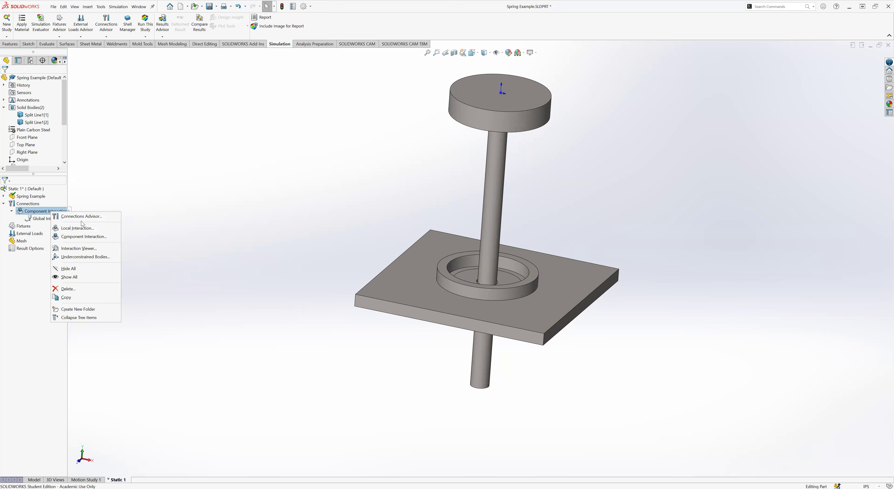
left_click(84, 237)
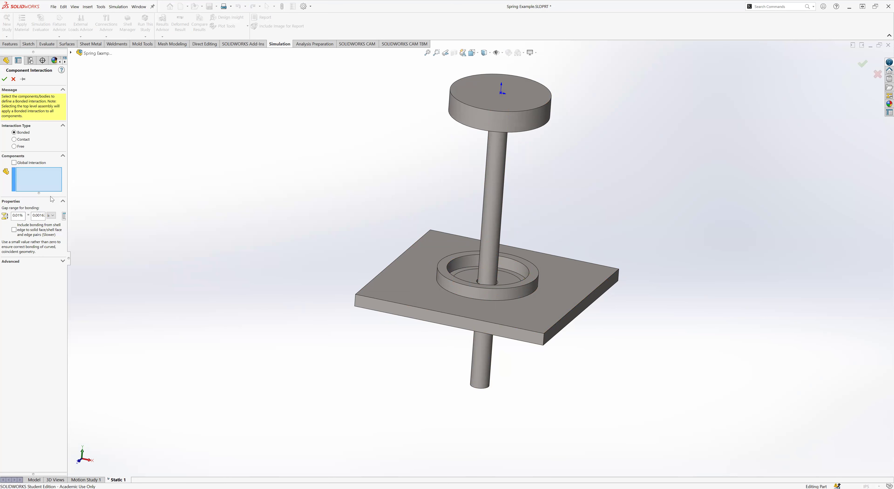
left_click(14, 79)
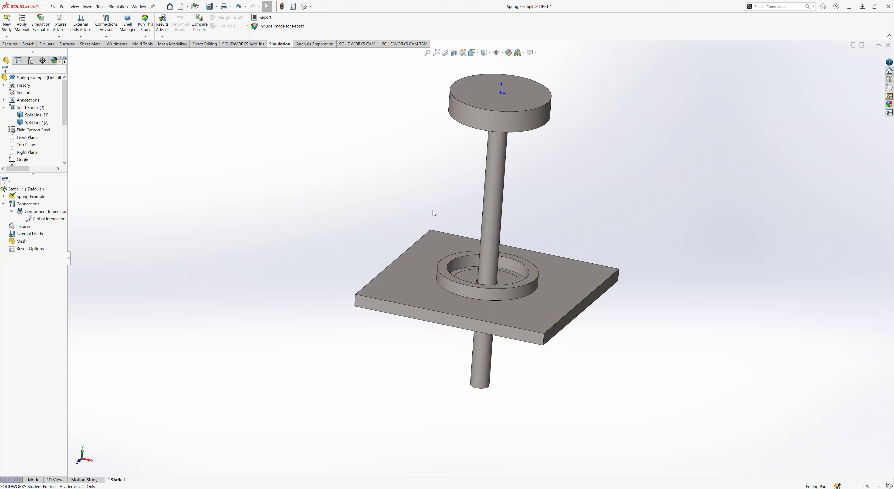
- Inspect how the rod passes through the plate, including the plate's underside and the split seat face beneath the disc
middle_click_drag(429, 221, 430, 257)
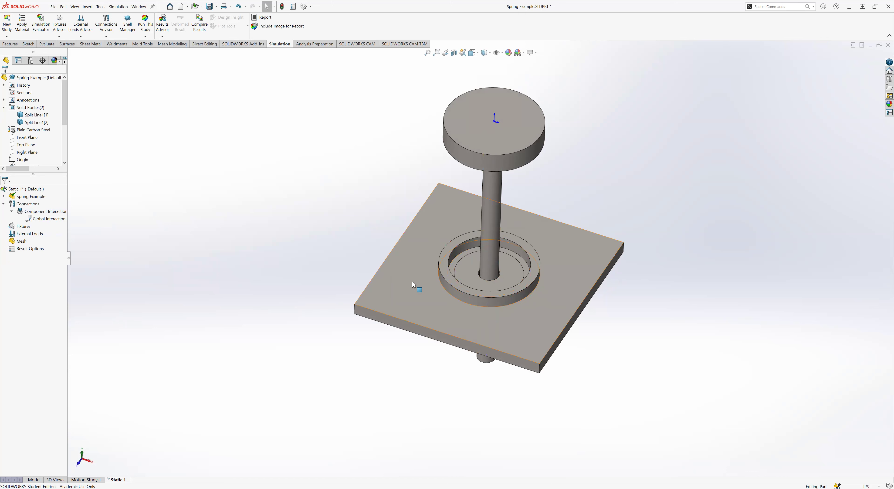
middle_click_drag(459, 344, 491, 193)
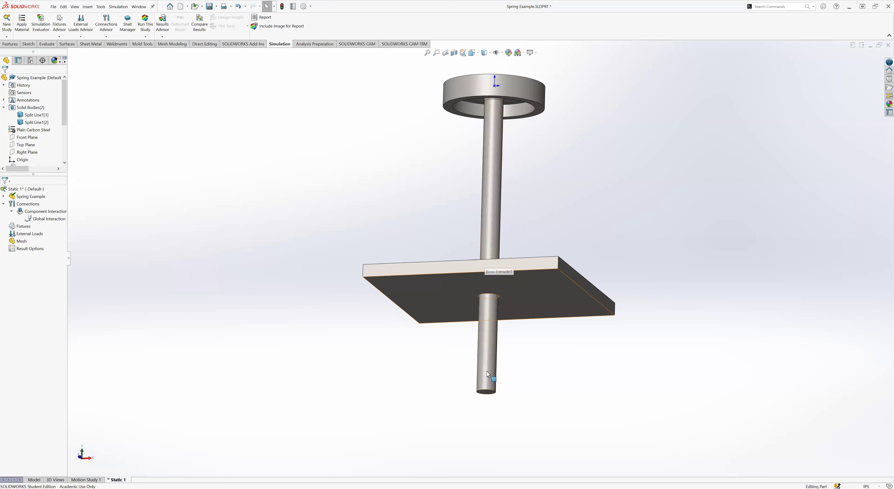
middle_click_drag(484, 262, 442, 303)
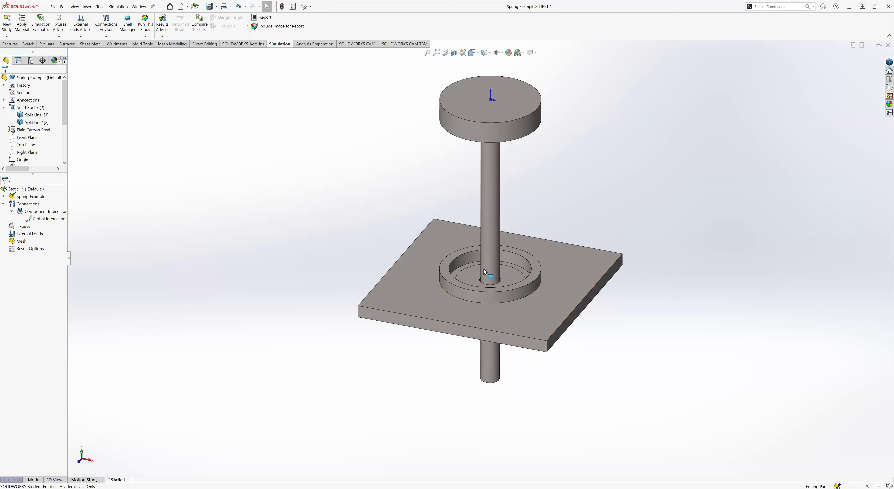
middle_click_drag(433, 223, 461, 179)
middle_click_drag(444, 243, 466, 267)
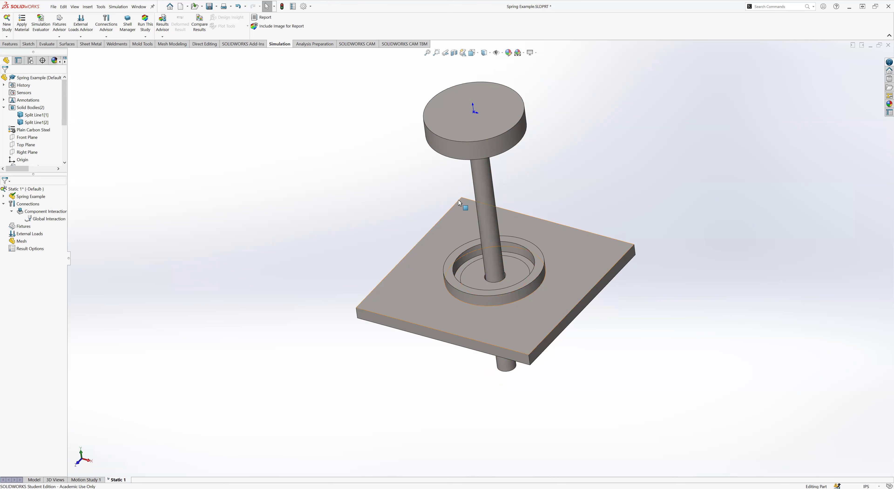
middle_click_drag(483, 244, 489, 166)
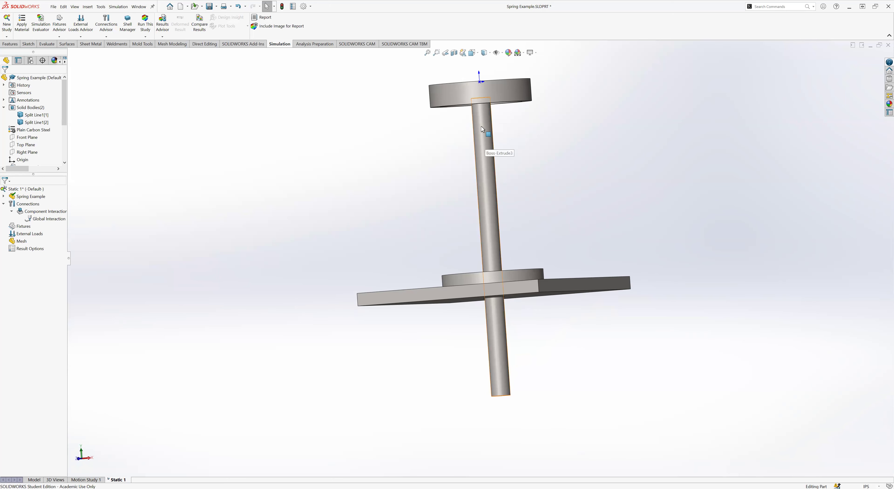
middle_click_drag(448, 228, 422, 180)
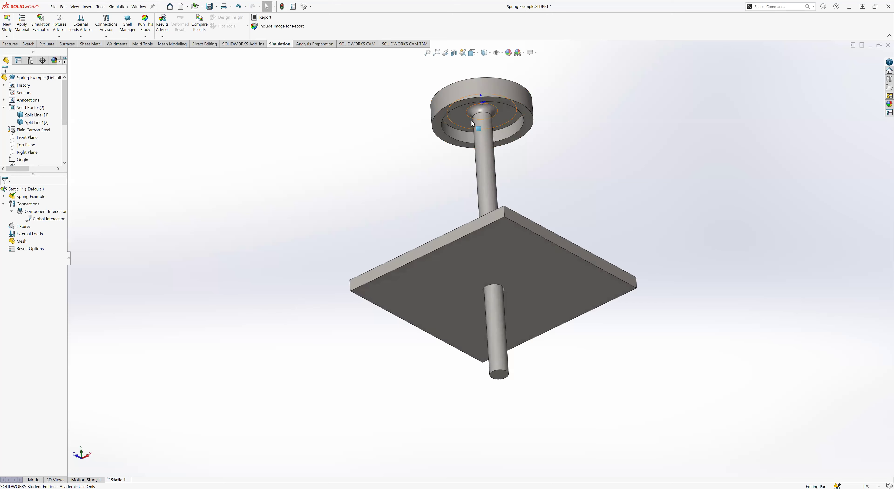
scroll(473, 101, "down", 4)
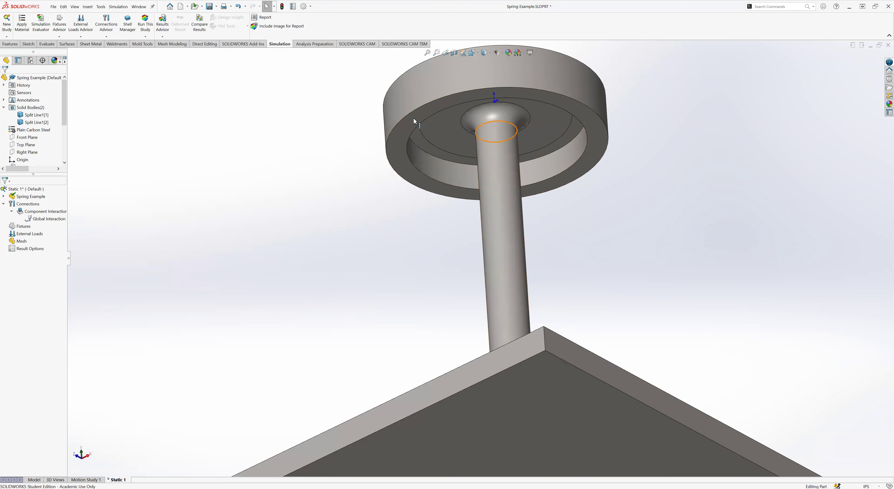
scroll(388, 170, "up", 1)
middle_click_drag(388, 170, 396, 307)
scroll(392, 235, "up", 4)
scroll(397, 226, "up", 1)
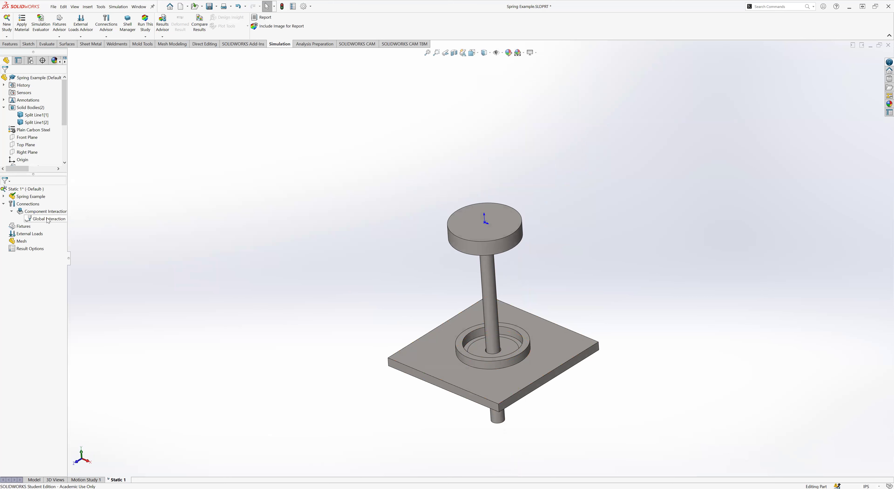
- Collapse the component interactions and review the connector types available under the study's connections
left_click(11, 212)
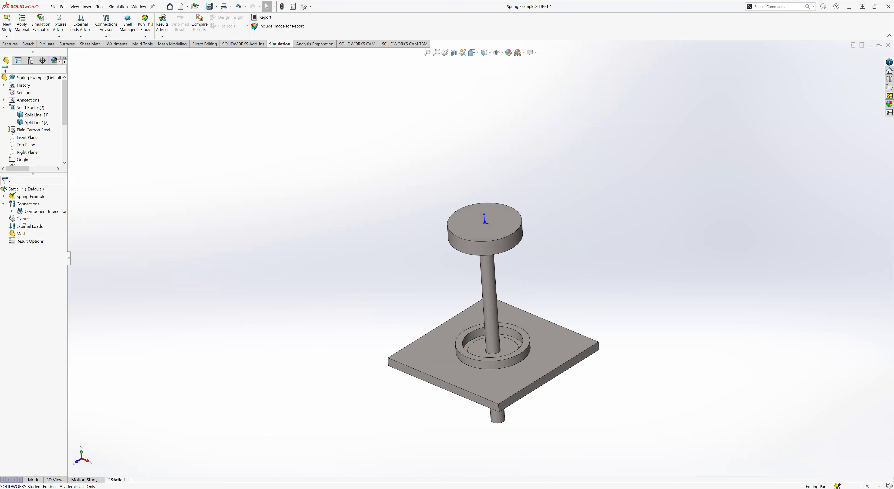
right_click(31, 206)
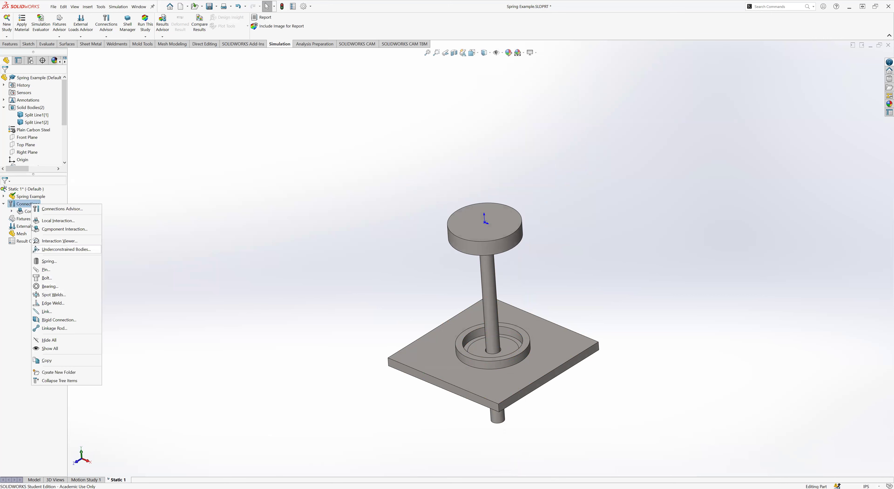
left_click(201, 248)
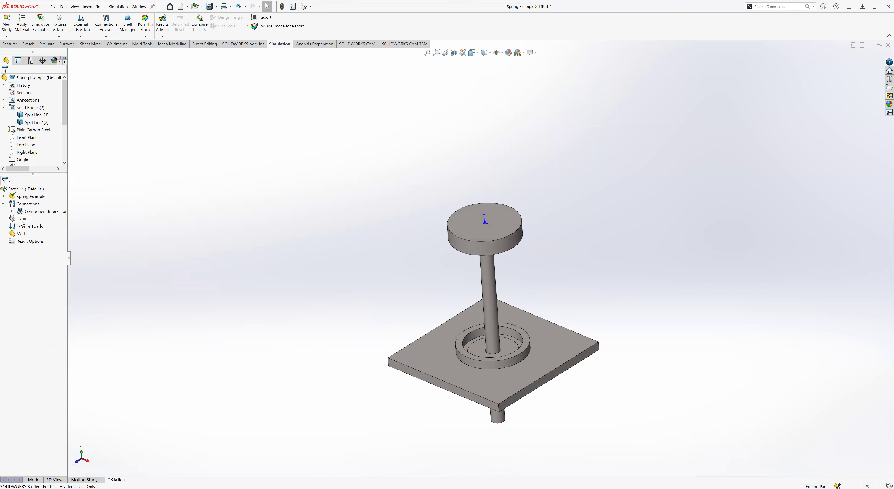
- Apply a Fixed Geometry fixture to the plate's bottom face and save the part
right_click(23, 221)
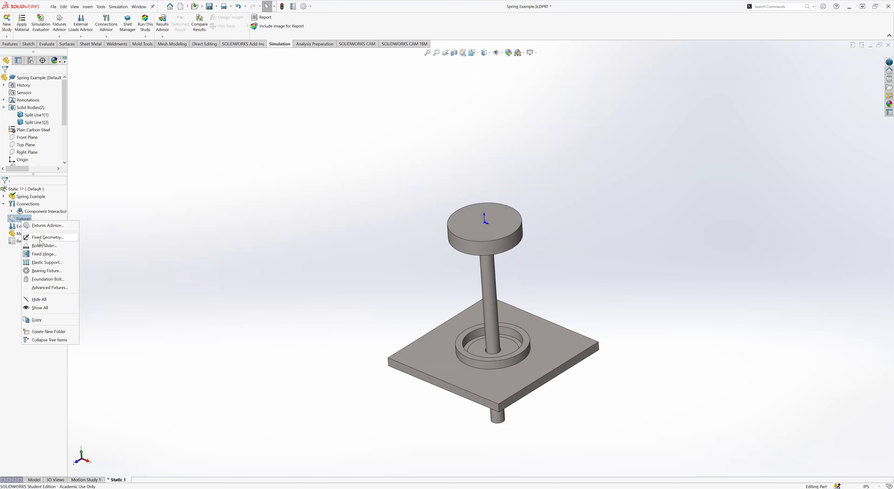
left_click(41, 240)
middle_click_drag(320, 344, 289, 239)
left_click(455, 346)
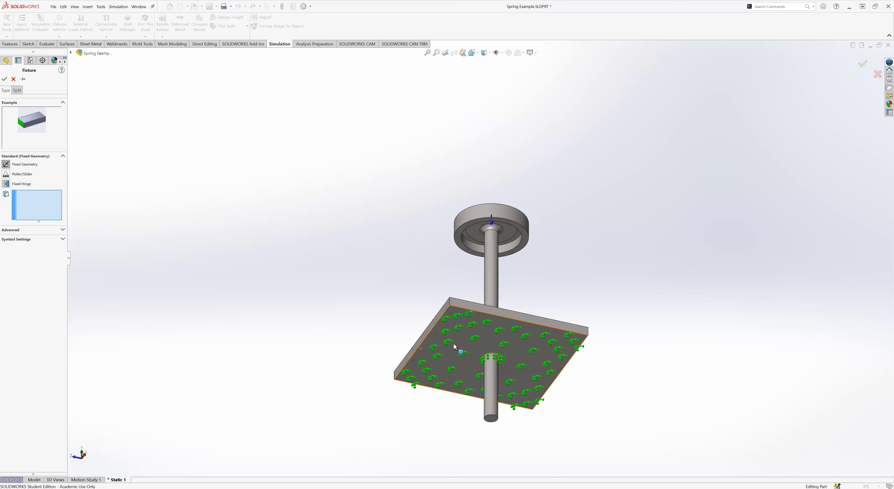
middle_click_drag(363, 265, 374, 387)
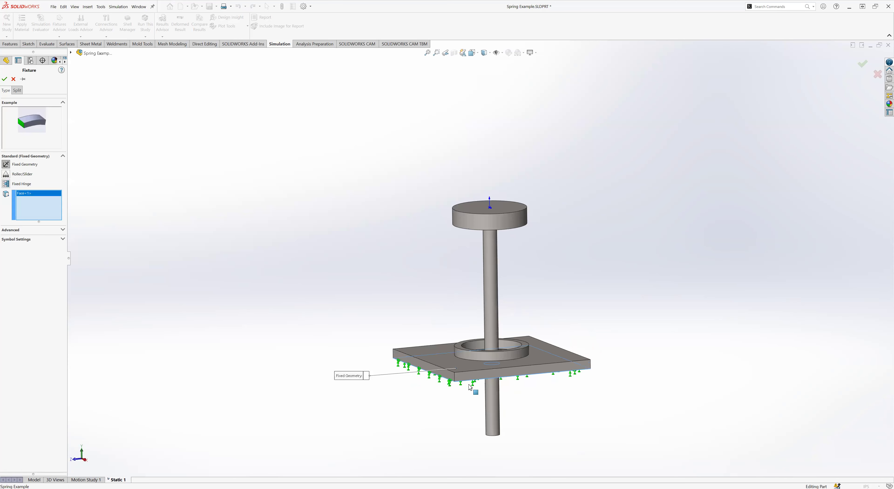
middle_click_drag(463, 409, 501, 438)
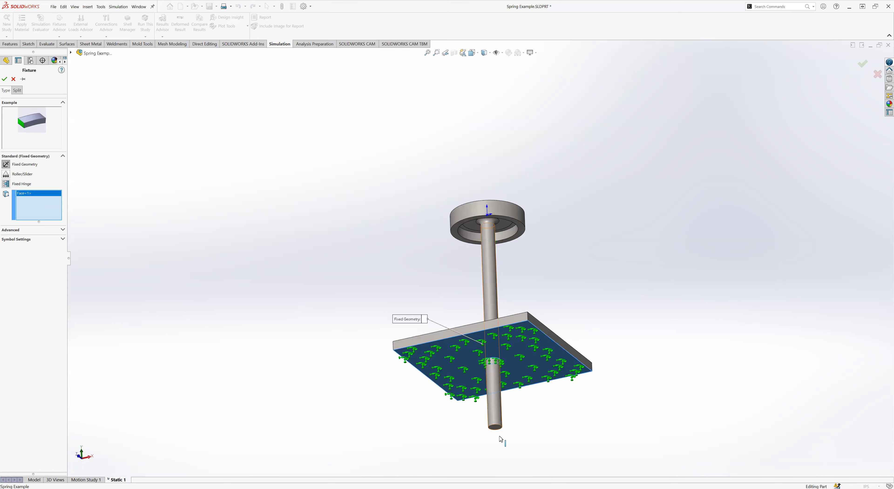
middle_click_drag(435, 265, 421, 366)
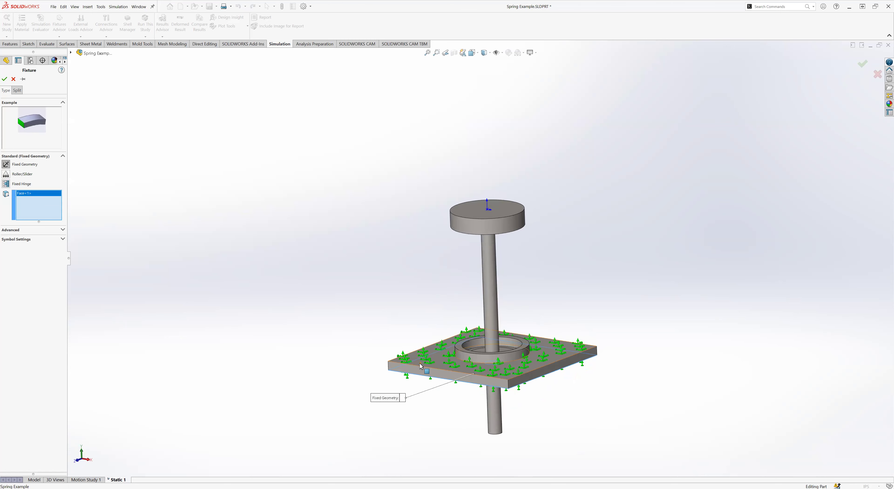
middle_click_drag(300, 409, 160, 281)
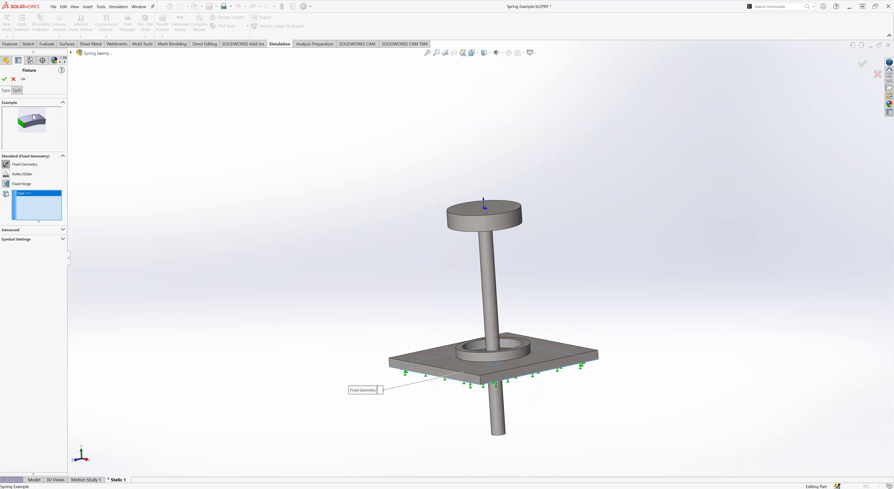
left_click(5, 80)
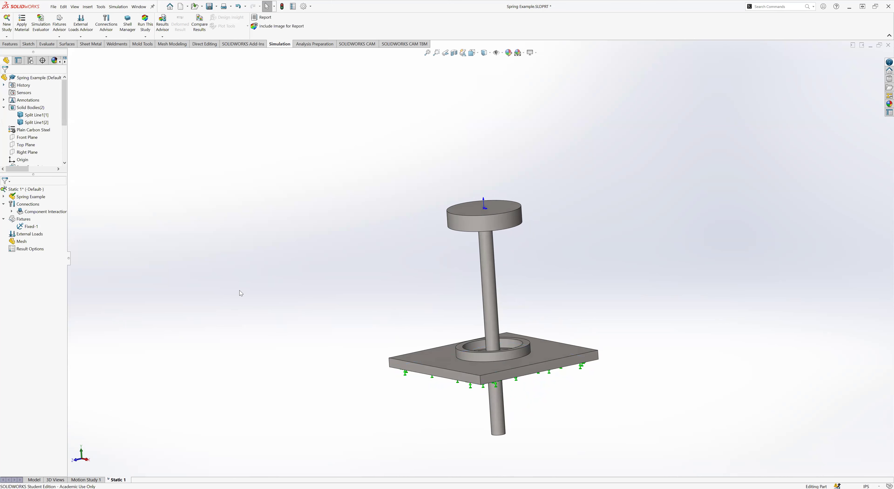
key("ctrl+s")
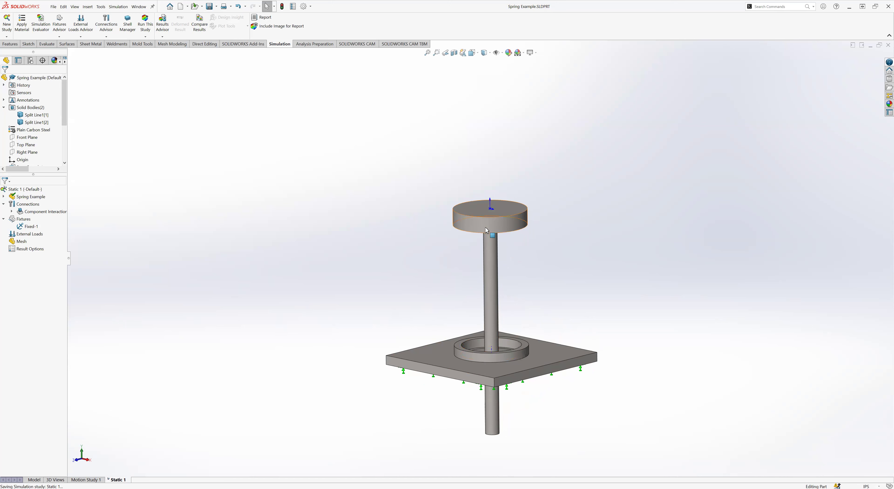
- Start an advanced On Cylindrical Faces fixture and choose the disc's outer cylindrical face as its target
middle_click_drag(459, 280, 461, 311)
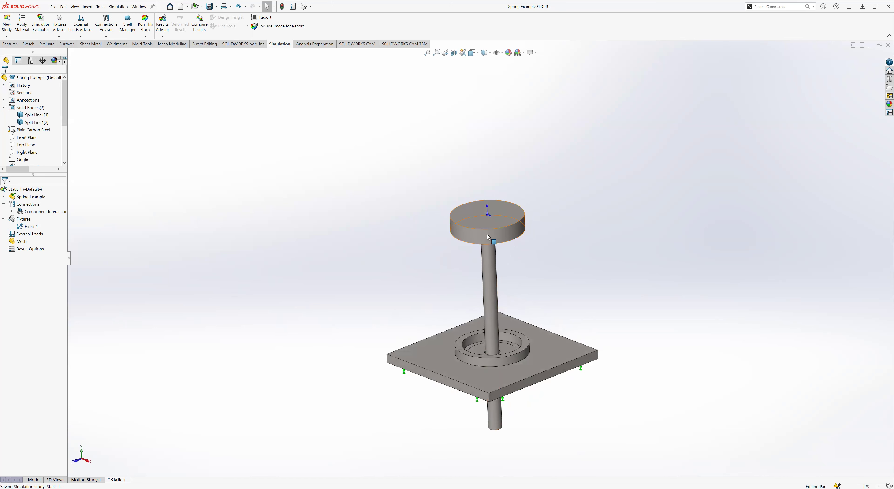
left_click(481, 361)
key("Escape")
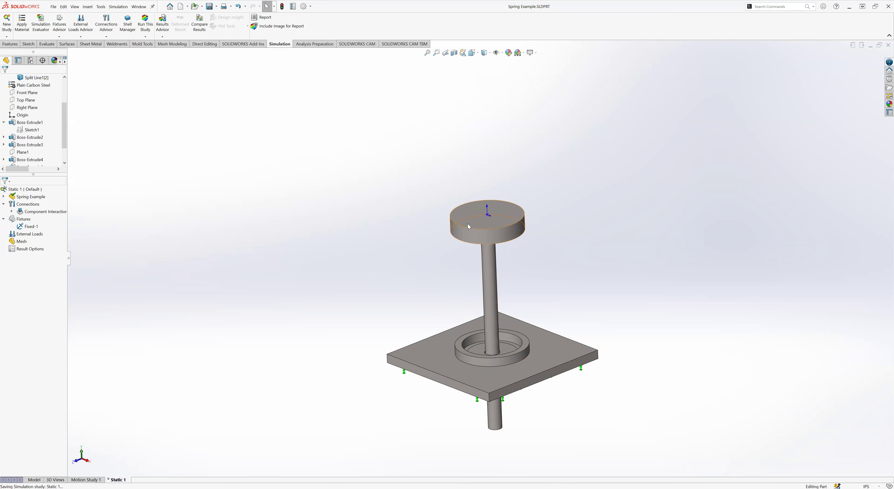
left_click(23, 219)
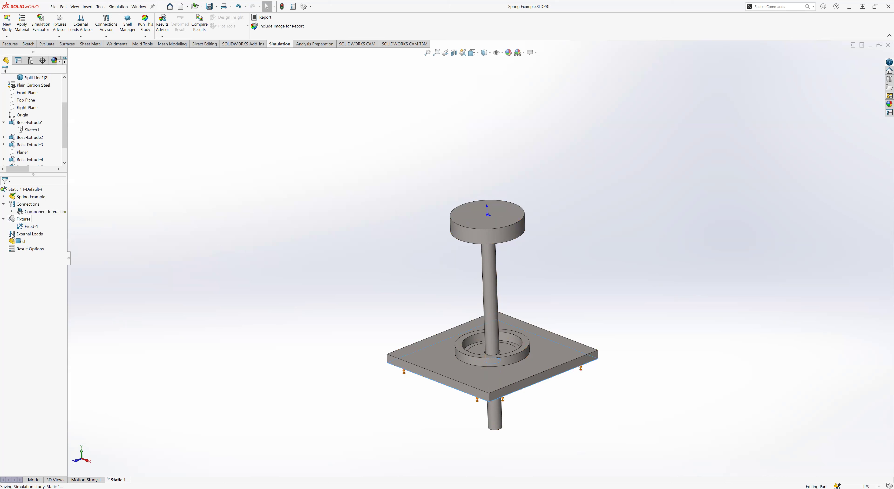
right_click(28, 221)
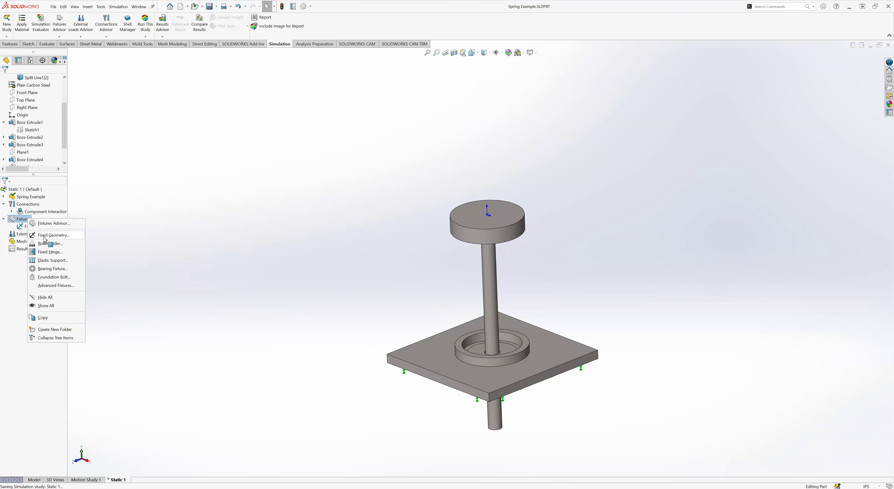
left_click(57, 286)
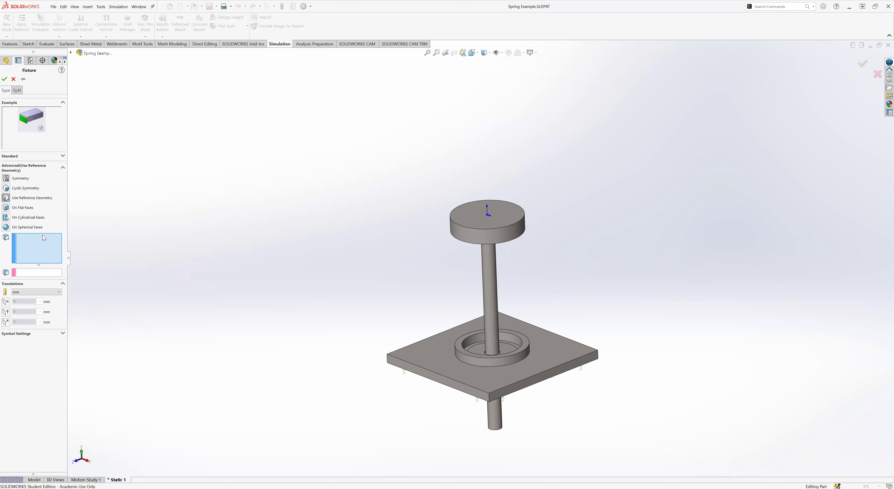
left_click(6, 217)
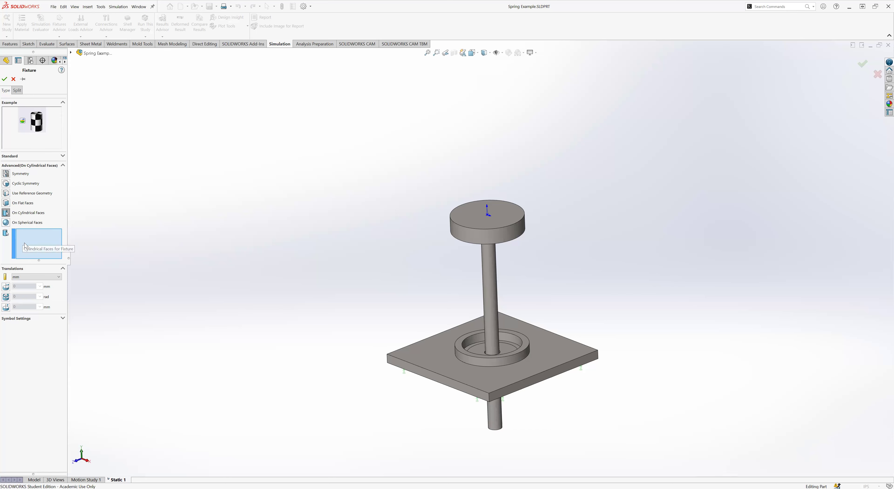
left_click(502, 233)
middle_click_drag(335, 314, 315, 290)
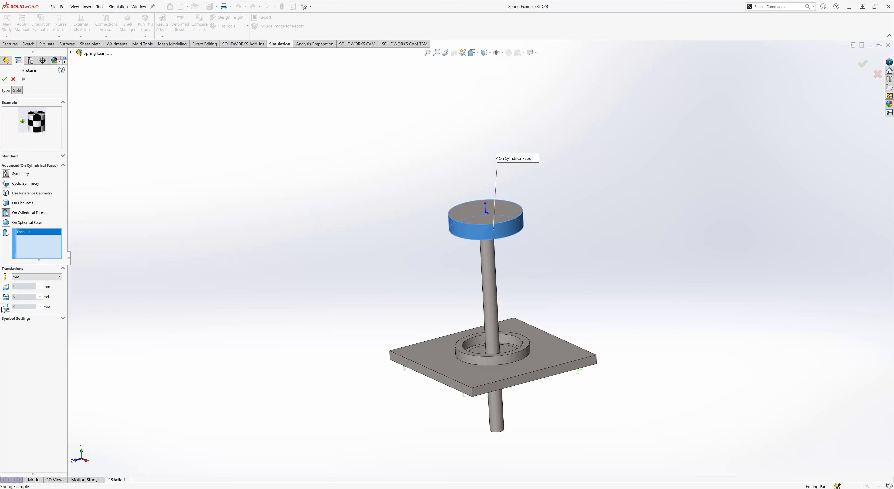
- Restrain the disc face's radial translation at 0 mm, accept the fixture and save the part
left_click(6, 291)
middle_click_drag(329, 305, 484, 265)
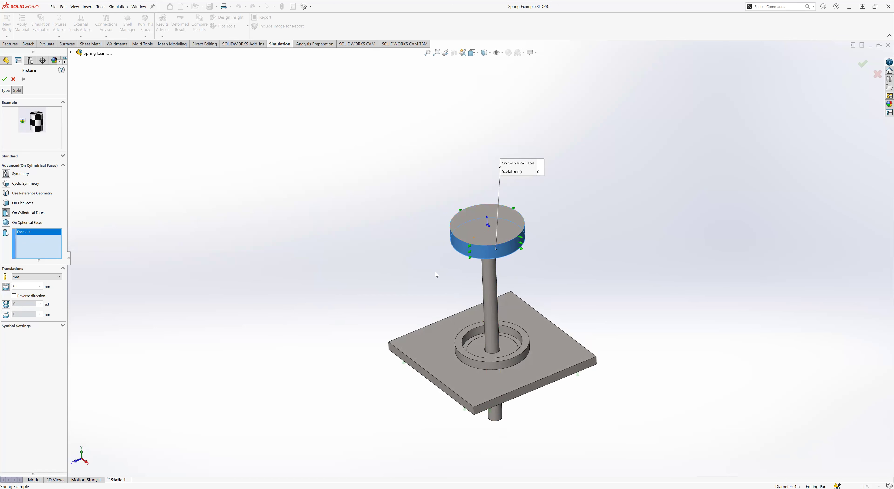
mouse_move(440, 267)
middle_mouse_down()
mouse_move(441, 278)
mouse_move(440, 270)
middle_mouse_up()
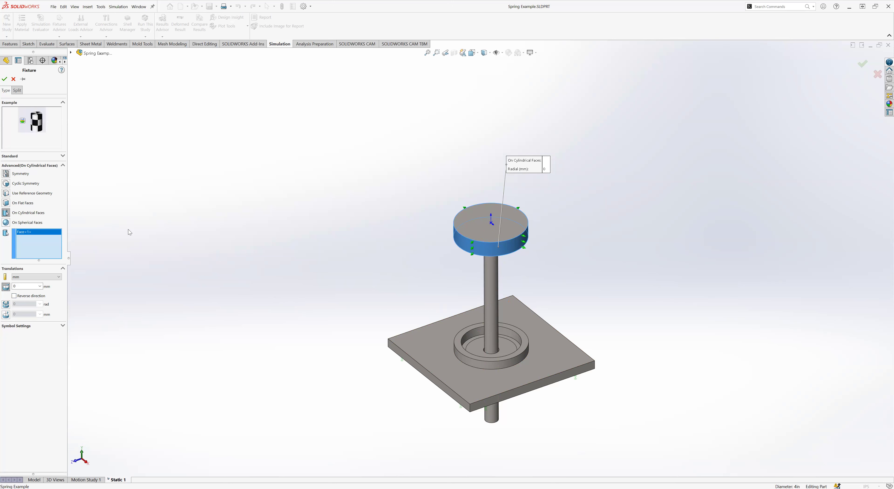
left_click(5, 79)
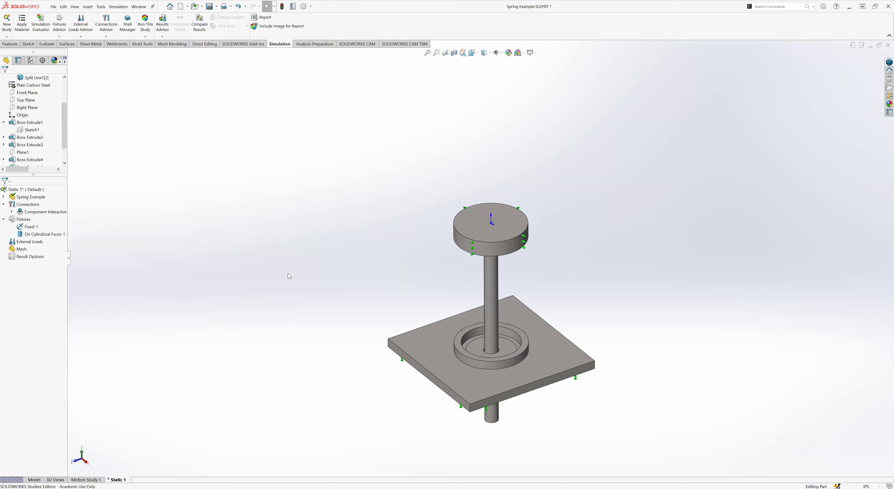
key("ctrl+s")
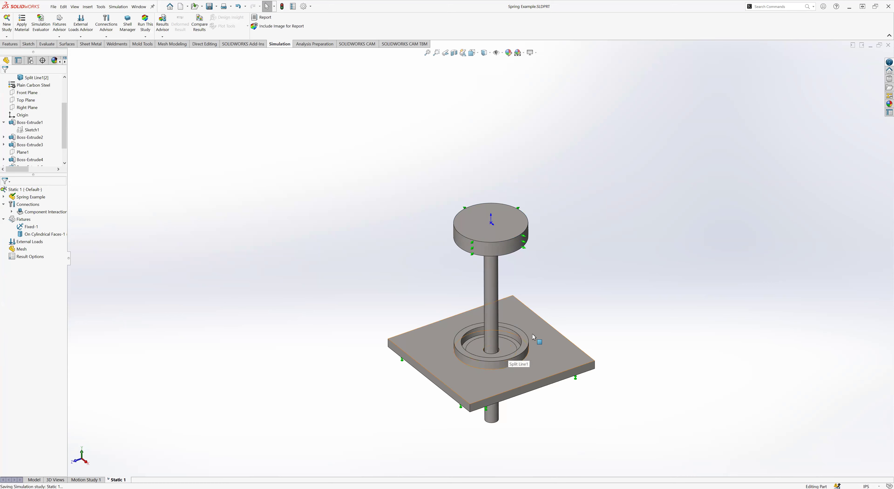
- Examine the fixtures on the plate's underside and the disc's rim, and how the disc and rod sit relative to the plate
middle_click_drag(430, 379, 415, 312)
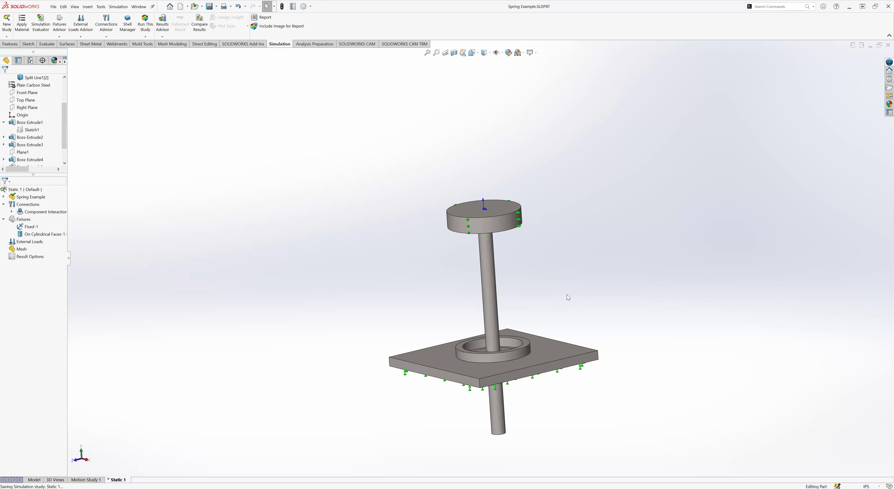
middle_click_drag(392, 410, 411, 248)
middle_click_drag(424, 314, 403, 439)
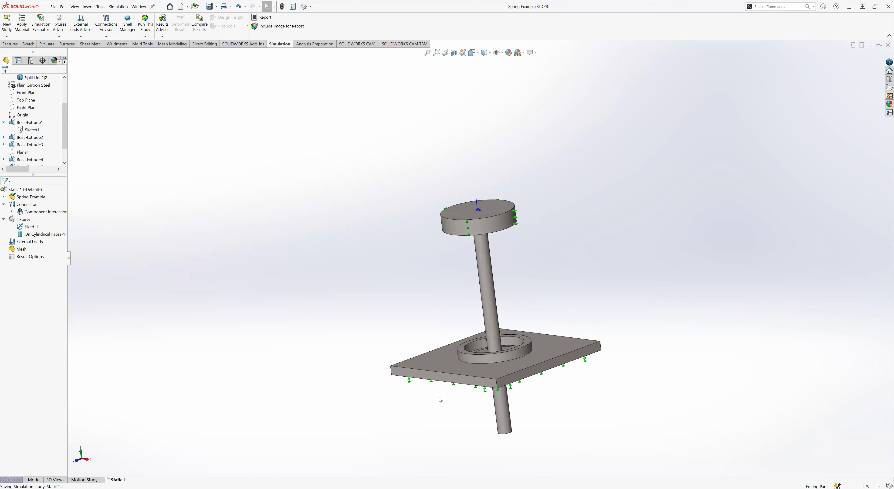
middle_click_drag(459, 348, 430, 373)
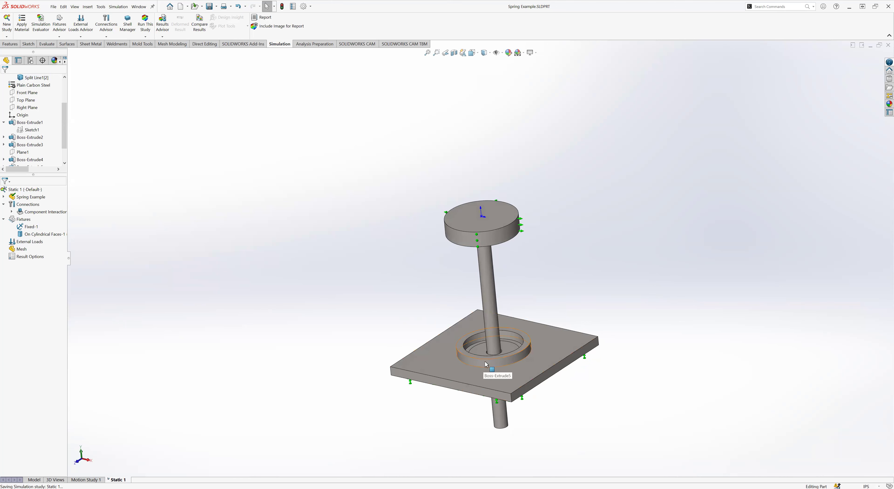
middle_click_drag(473, 406, 438, 403)
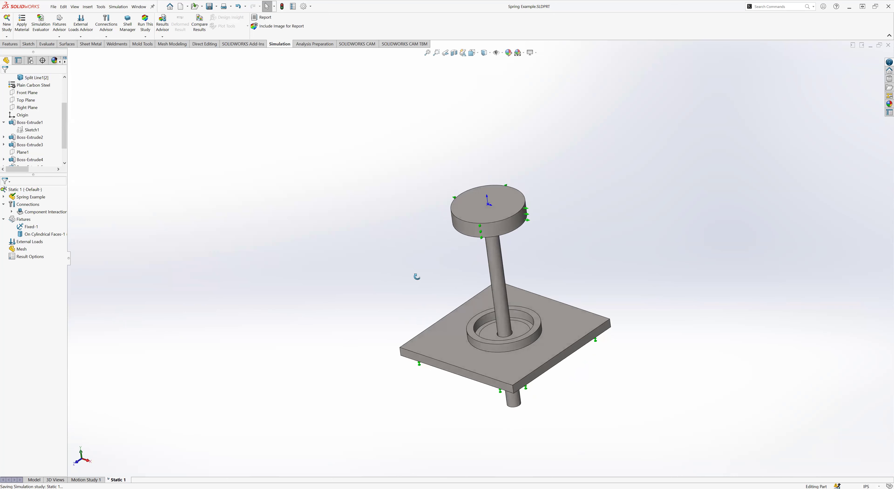
middle_click_drag(415, 275, 483, 354)
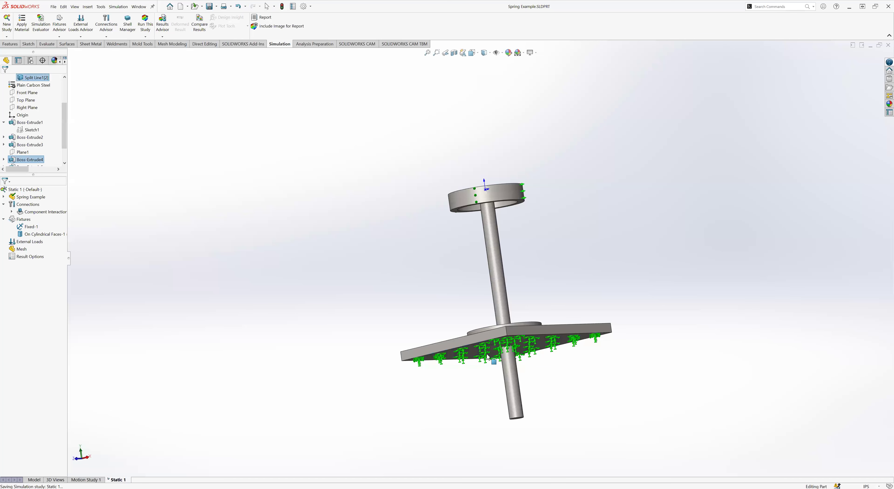
middle_click_drag(450, 340, 446, 358)
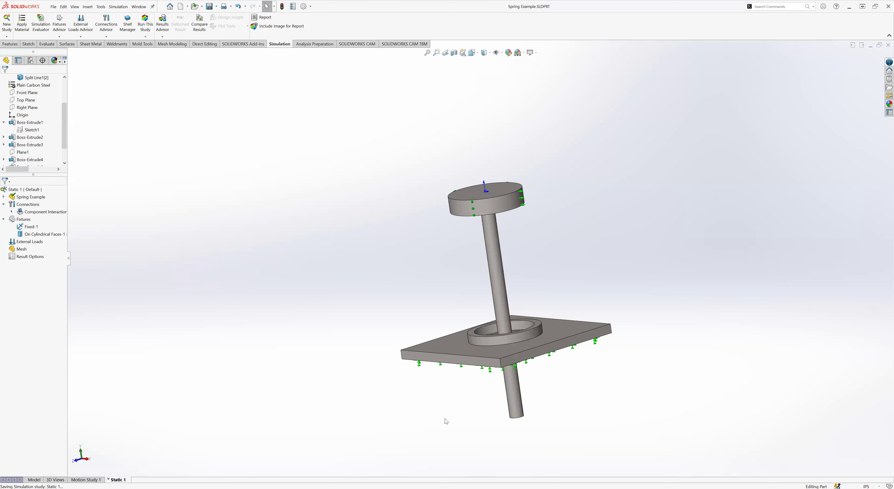
middle_click_drag(476, 371, 481, 352)
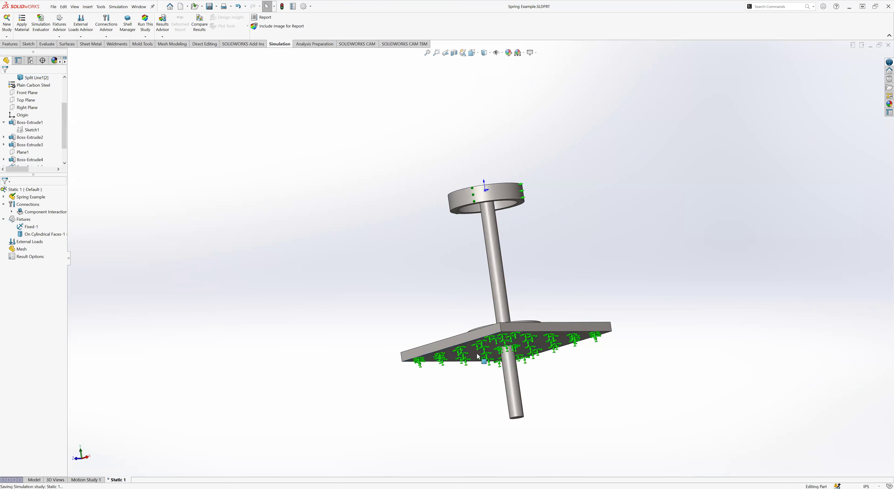
middle_click_drag(481, 351, 500, 356)
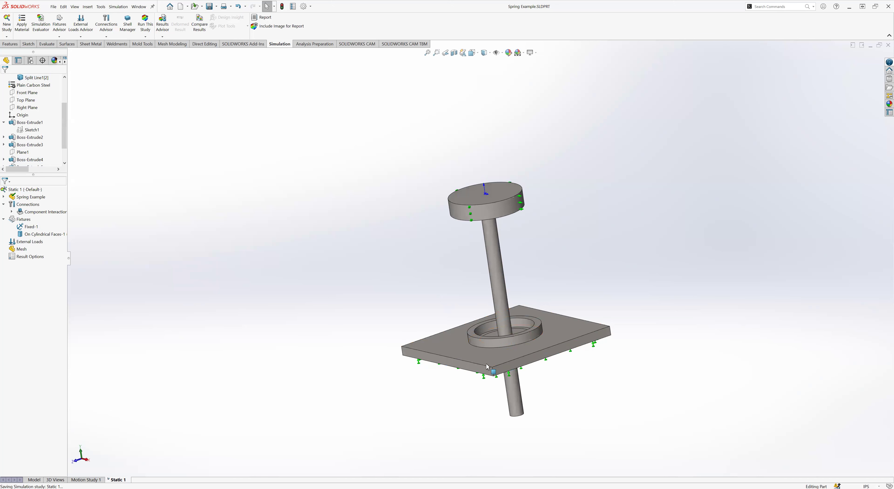
middle_click_drag(462, 378, 388, 297)
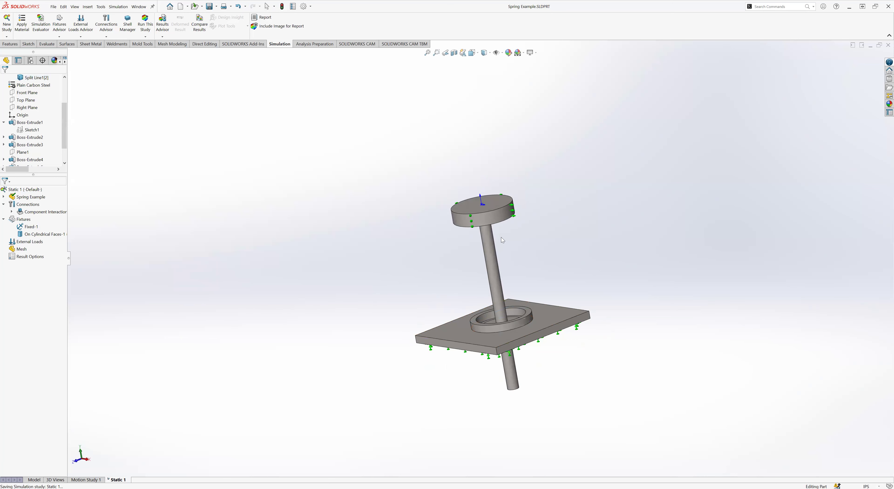
left_click(490, 226)
left_click(447, 170)
left_click(480, 214)
middle_click_drag(416, 280, 439, 284)
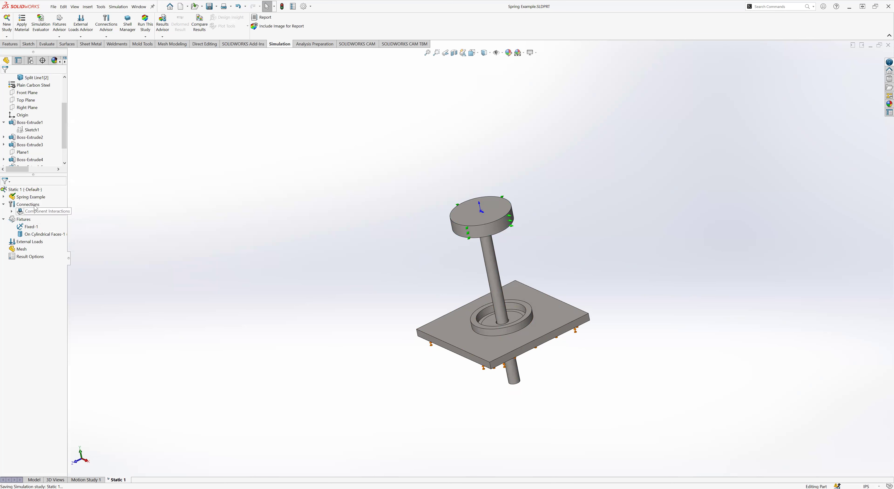
left_click(106, 23)
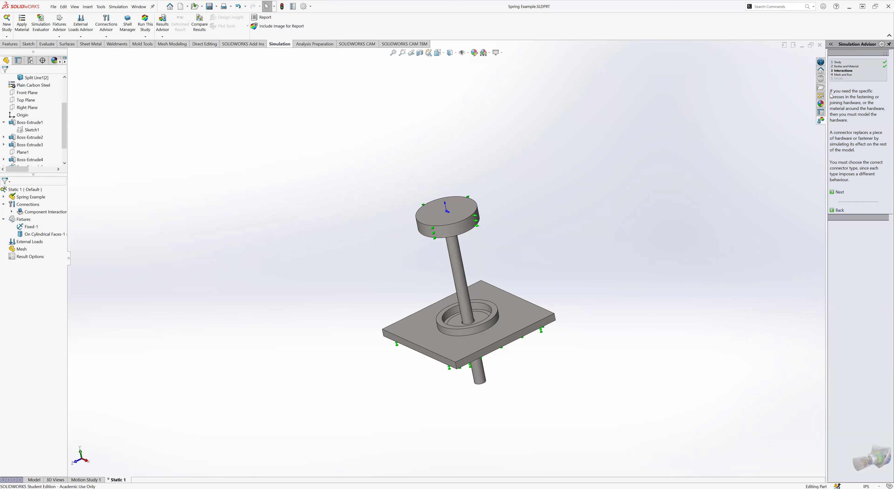
left_click(641, 184)
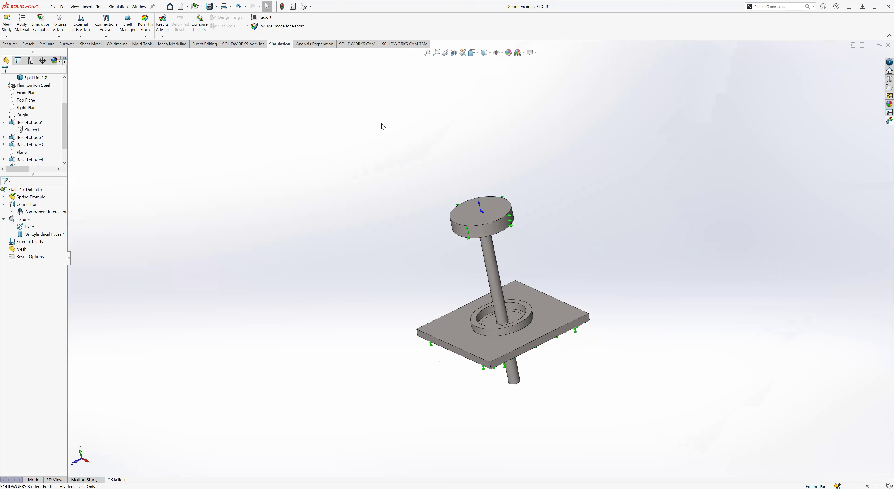
left_click(106, 37)
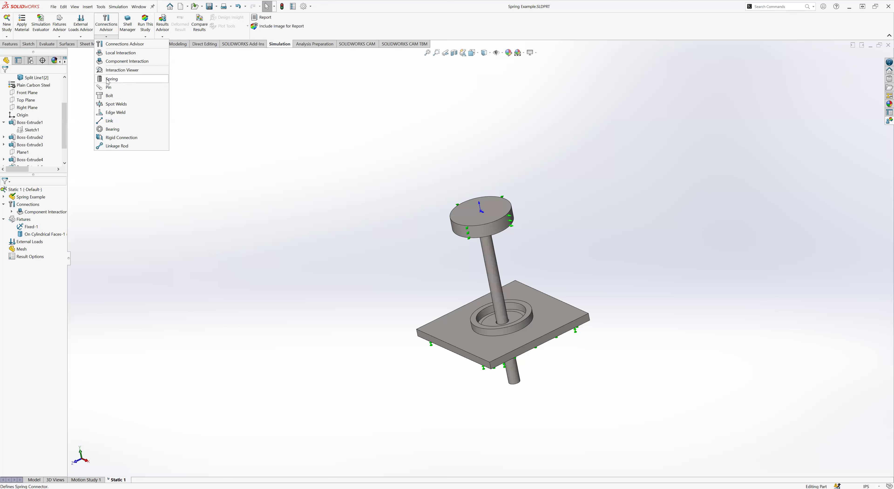
left_click(222, 204)
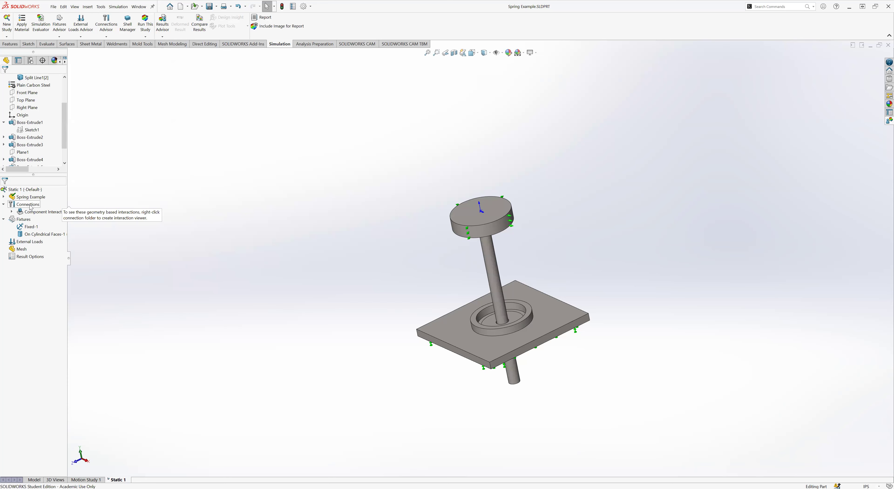
- Start a compression-only spring connector between flat parallel faces in the static study
right_click(30, 206)
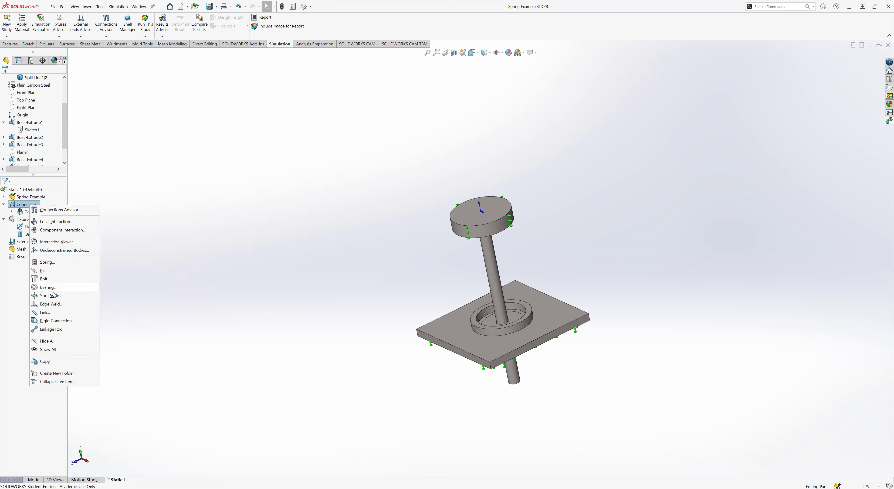
left_click(48, 264)
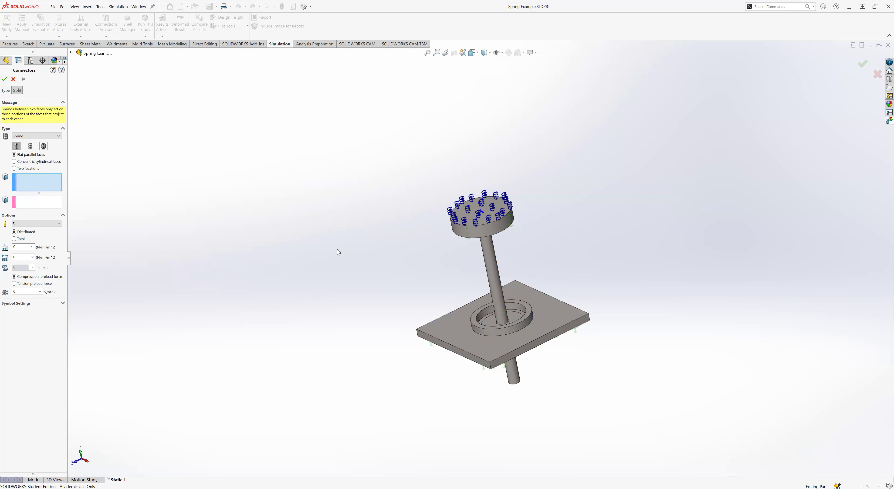
left_click(29, 146)
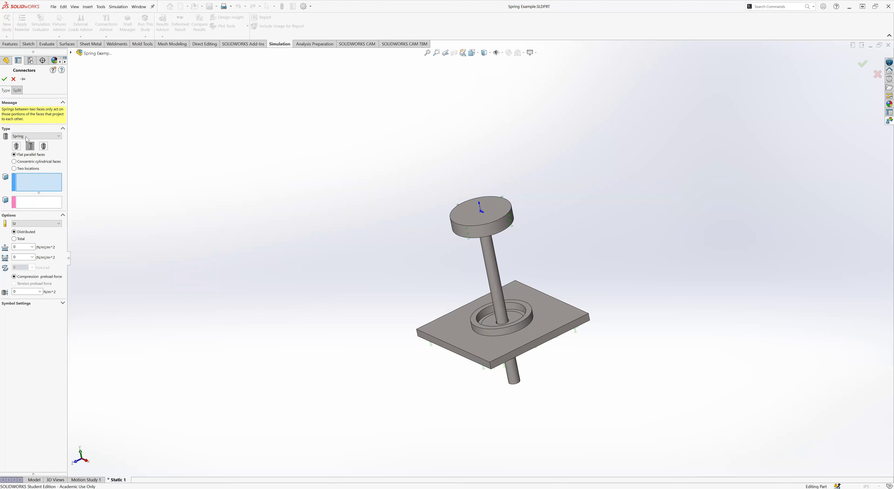
left_click(27, 136)
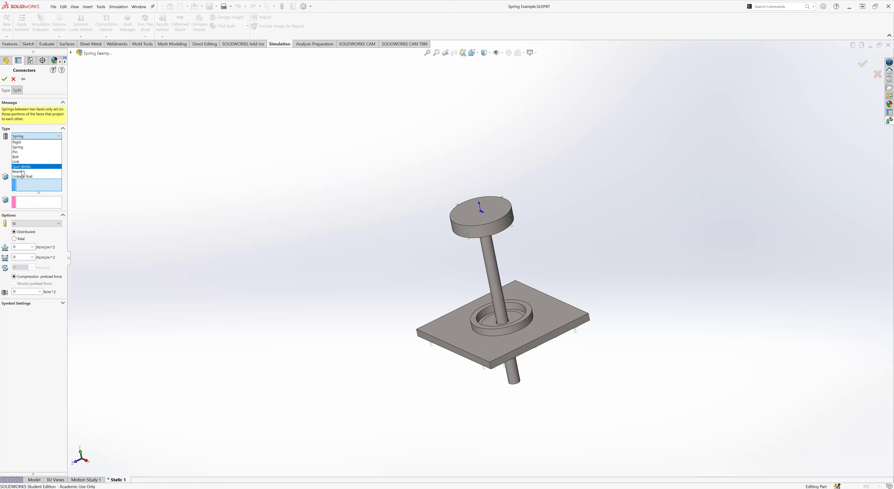
left_click(39, 291)
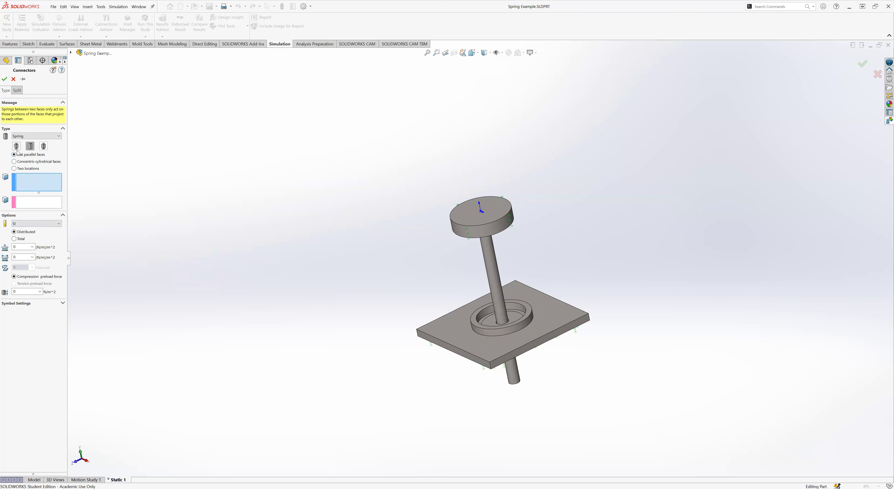
- Select the ring-shaped split face inside the plate's raised collar as the spring's first face
scroll(487, 323, "down", 3)
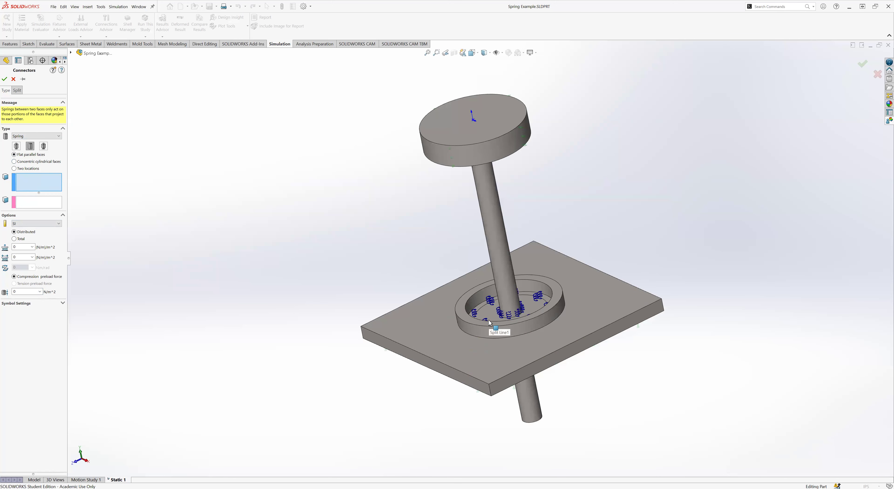
scroll(488, 323, "down", 4)
scroll(463, 280, "up", 3)
middle_click_drag(424, 392, 413, 169)
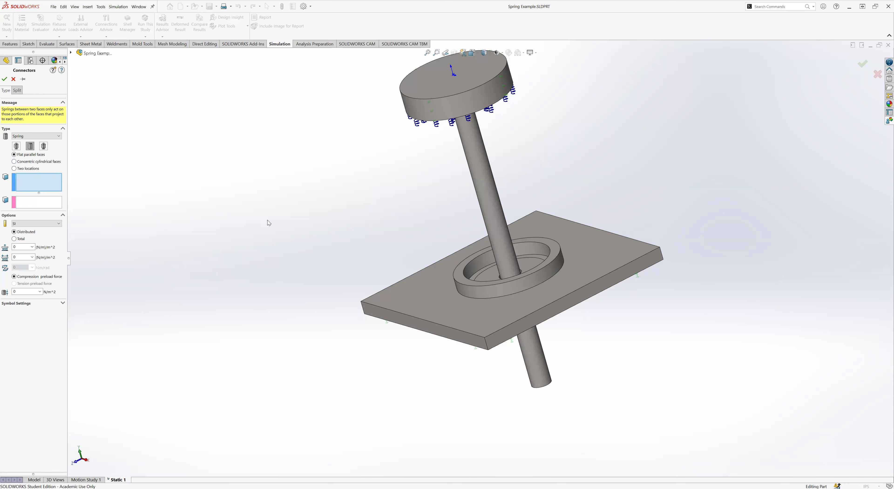
mouse_move(265, 223)
middle_mouse_down()
mouse_move(262, 177)
mouse_move(261, 210)
middle_mouse_up()
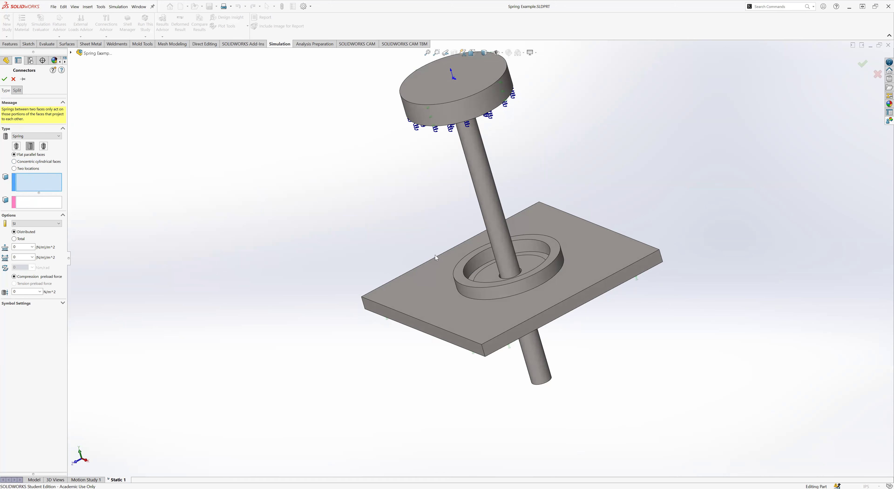
middle_click_drag(444, 274, 445, 280)
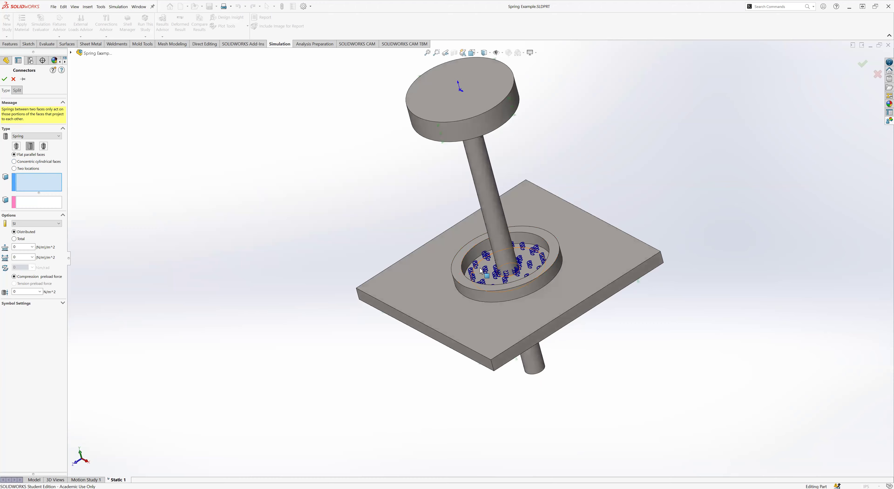
scroll(448, 275, "down", 6)
scroll(207, 200, "up", 2)
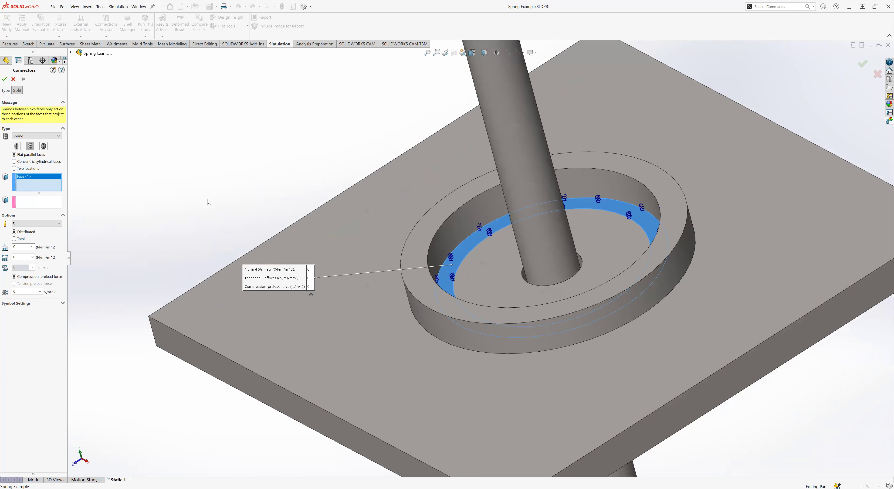
- Select the matching ring-shaped split face on the underside of the round cap as the spring's second face
left_click(31, 202)
scroll(198, 93, "up", 3)
middle_click_drag(197, 94, 409, 166)
scroll(410, 167, "down", 3)
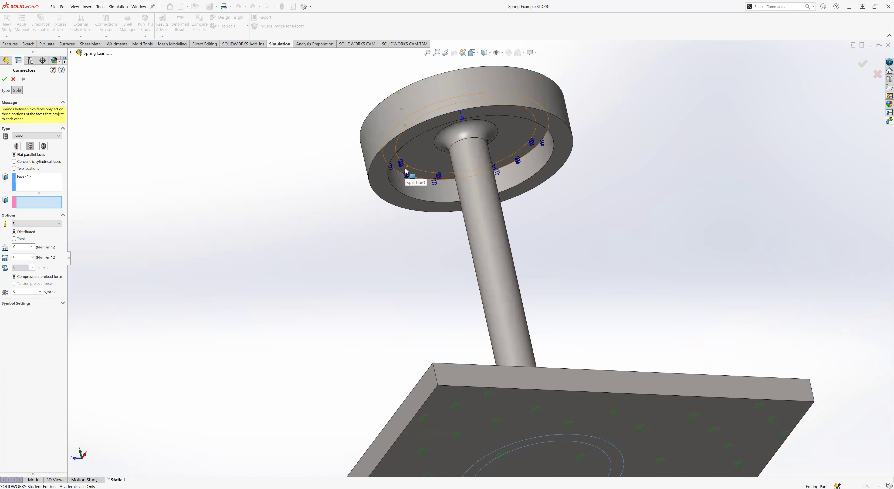
left_click(406, 172)
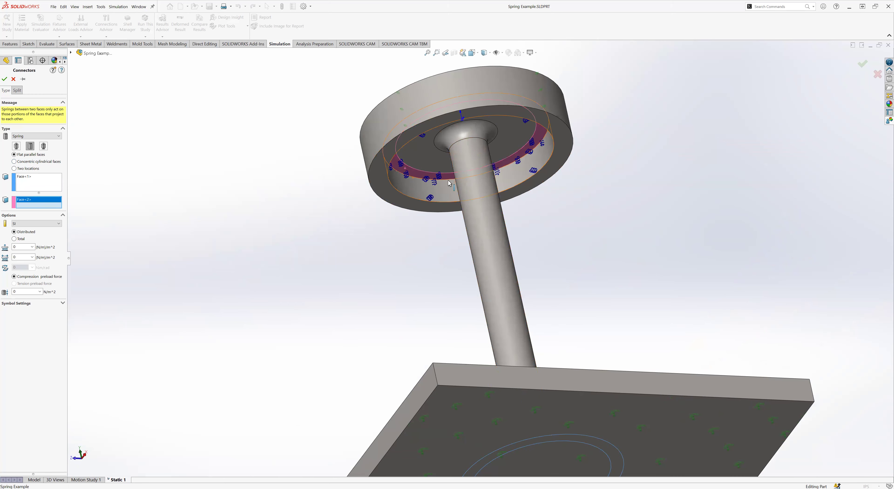
- Examine the two selected spring faces from above and below the model, moving the stiffness callout clear of the collar
middle_click_drag(449, 183, 558, 349)
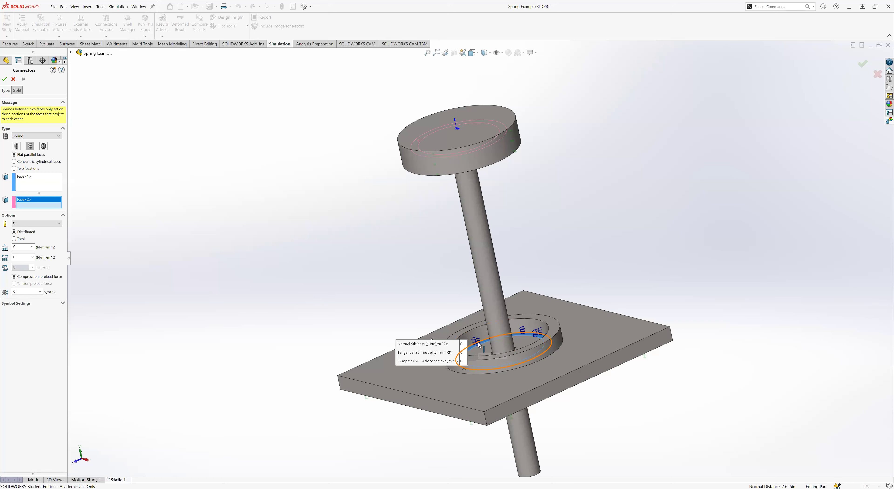
middle_click_drag(482, 339, 503, 243)
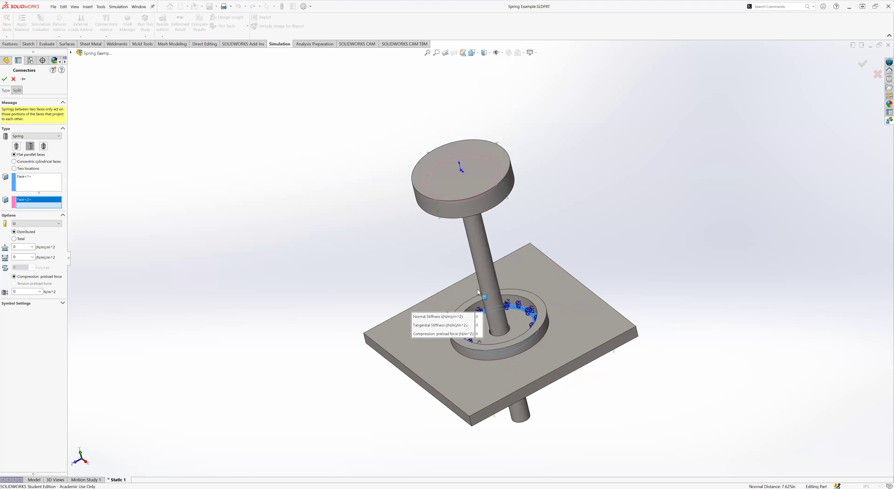
middle_click_drag(419, 144, 411, 354)
left_click_drag(408, 310, 318, 244)
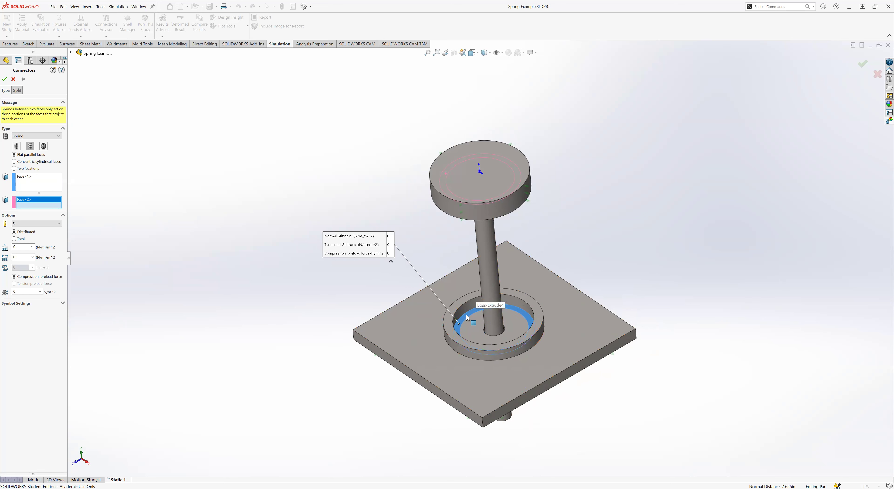
middle_click_drag(465, 304, 442, 139)
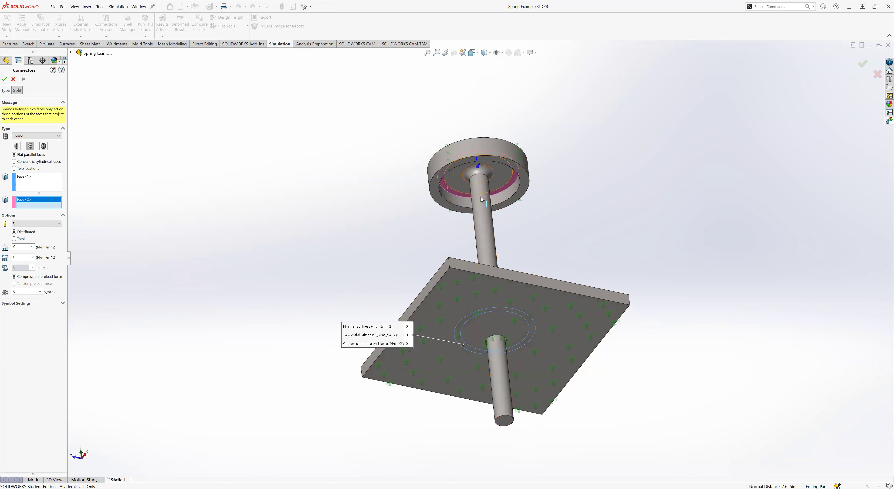
middle_click_drag(484, 228, 411, 217)
middle_click_drag(410, 213, 430, 188)
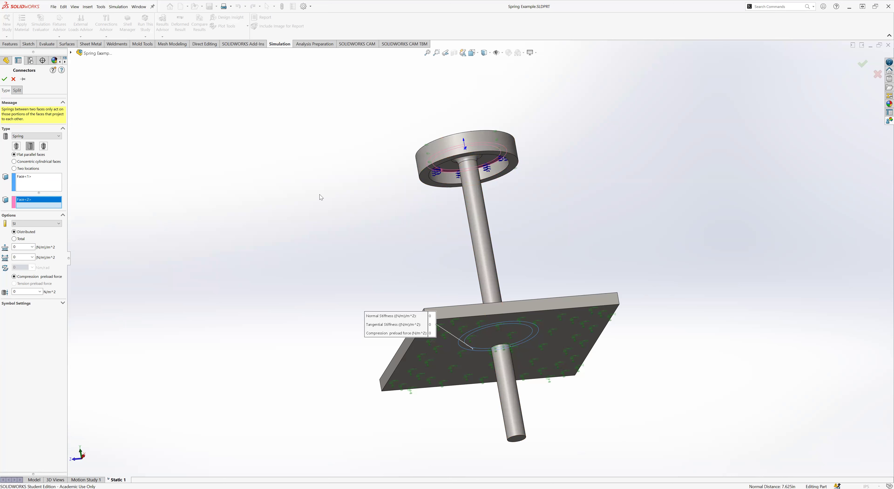
- Define the spring stiffness as a total value and set the normal stiffness to 500 N/m
left_click(15, 238)
middle_click_drag(345, 275, 161, 292)
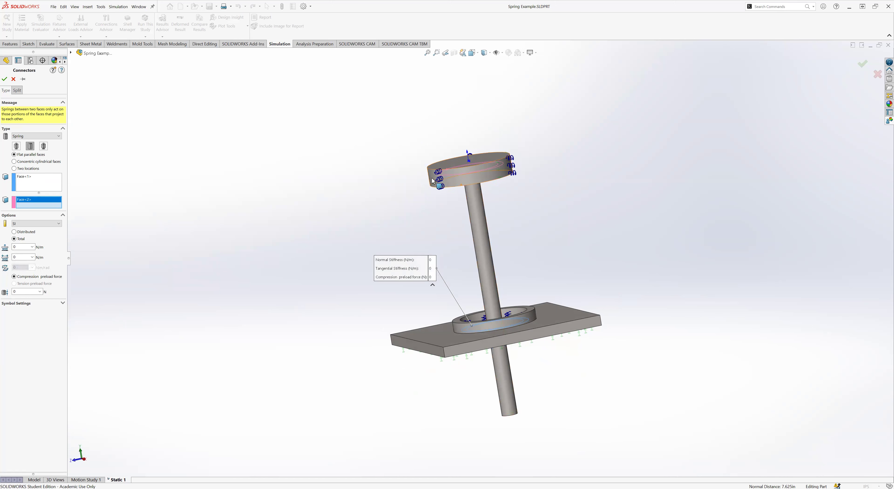
middle_click_drag(439, 172, 439, 197)
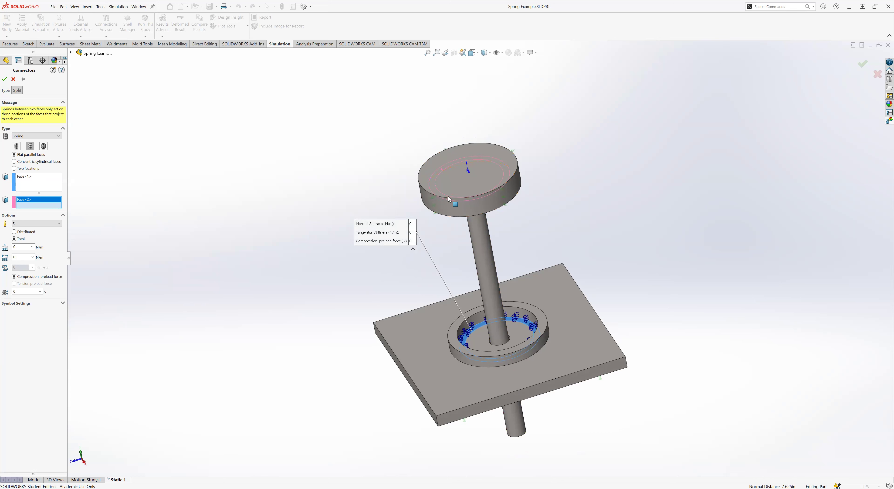
mouse_move(470, 185)
middle_mouse_down()
mouse_move(358, 140)
mouse_move(349, 220)
mouse_move(360, 147)
mouse_move(355, 170)
mouse_move(356, 158)
middle_mouse_up()
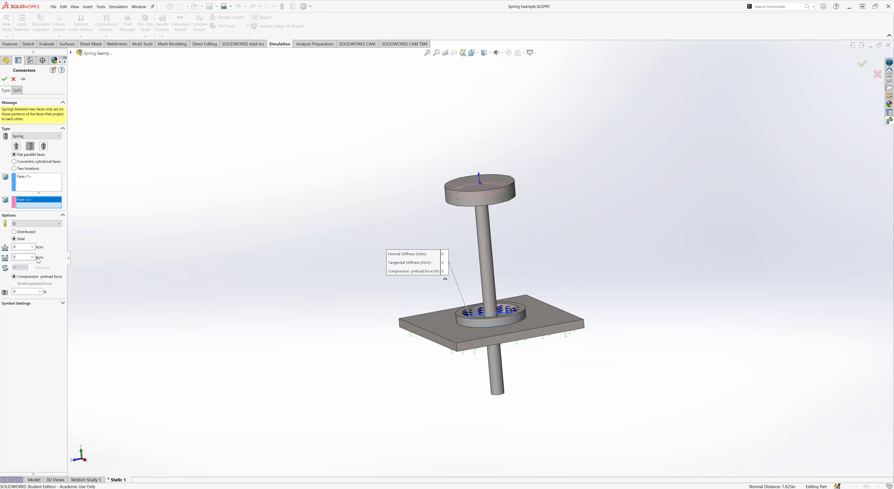
double_click(19, 248)
type("500")
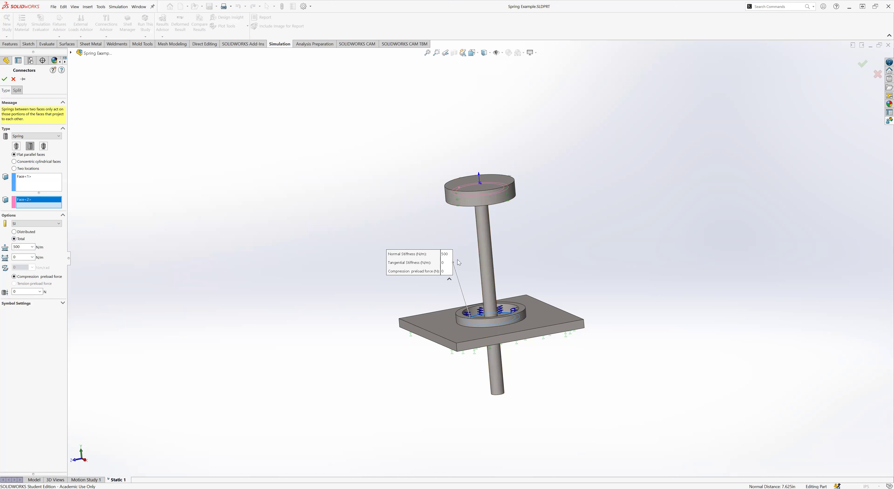
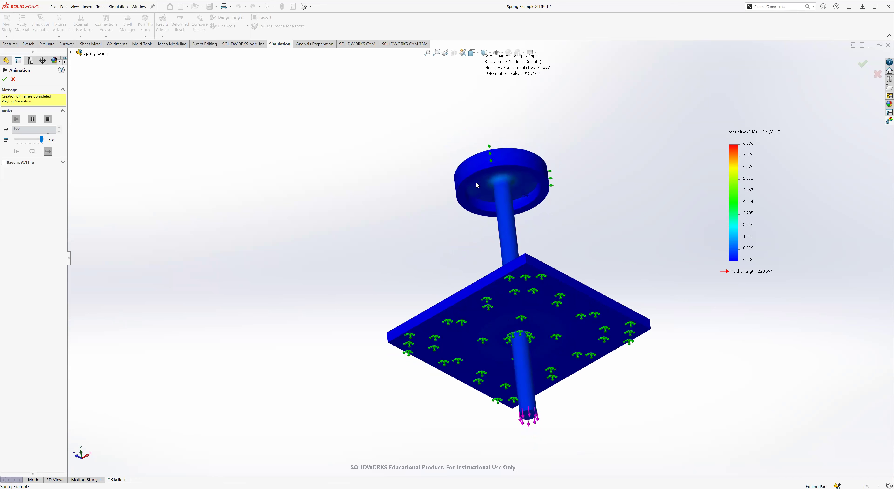
- Examine the animated von Mises stress plot from above, below and close up at the plate's collar
middle_click_drag(432, 263, 454, 342)
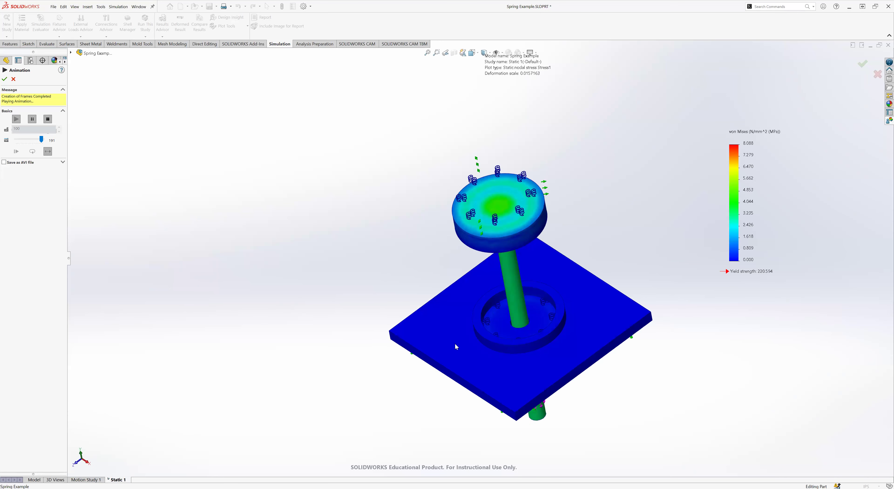
scroll(486, 315, "up", 1)
middle_click_drag(399, 252, 427, 196)
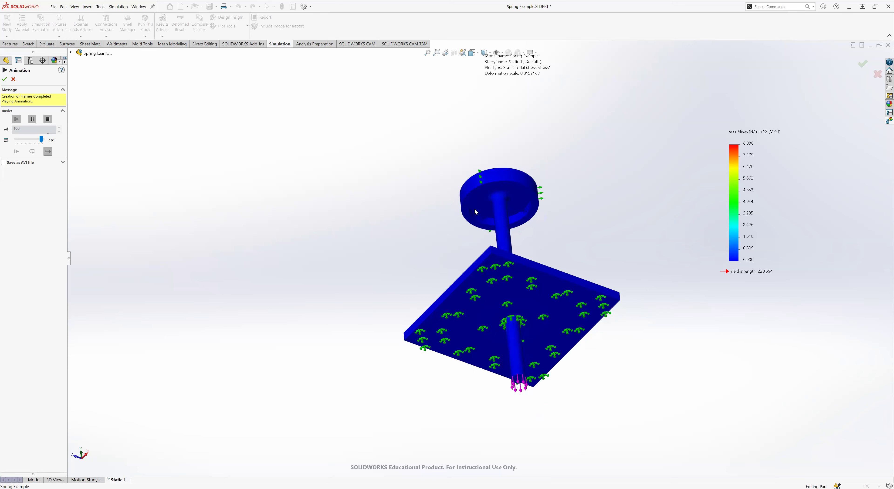
middle_click_drag(416, 245, 505, 321)
scroll(502, 319, "down", 5)
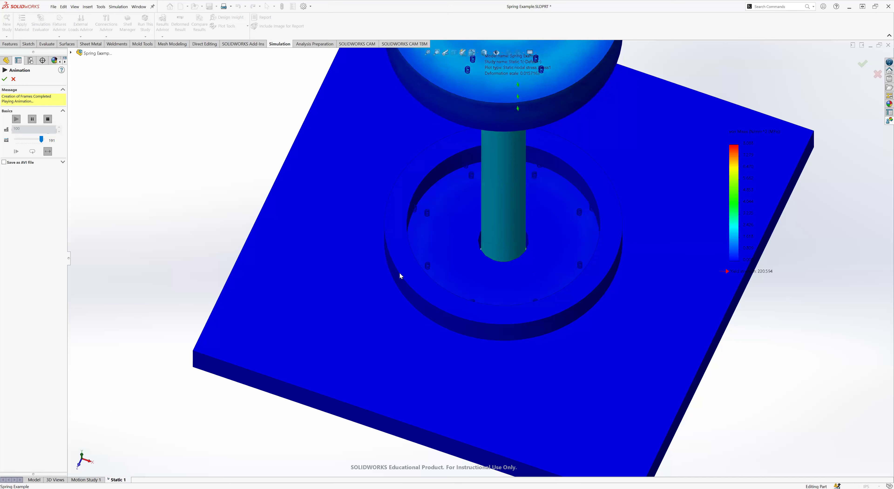
scroll(476, 340, "up", 5)
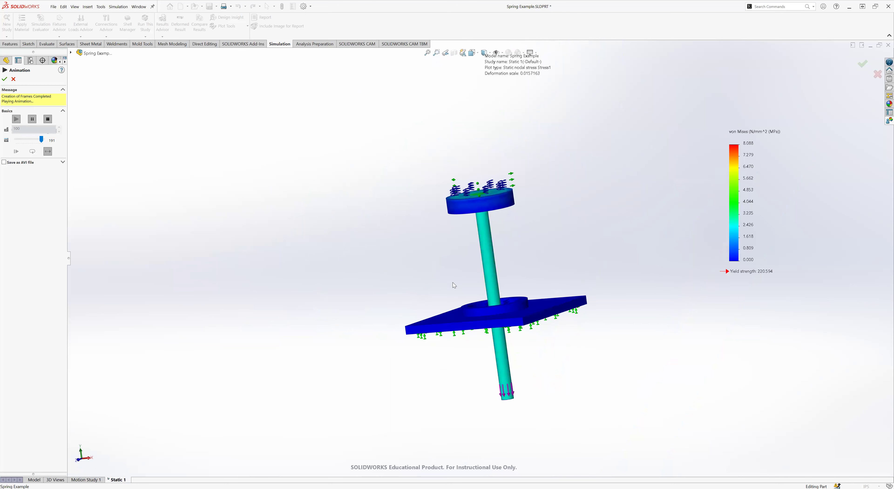
- Close the stress animation and display the resultant displacement plot Displacement1
left_click(4, 79)
double_click(45, 310)
mouse_move(545, 264)
middle_mouse_down()
mouse_move(549, 300)
mouse_move(547, 270)
middle_mouse_up()
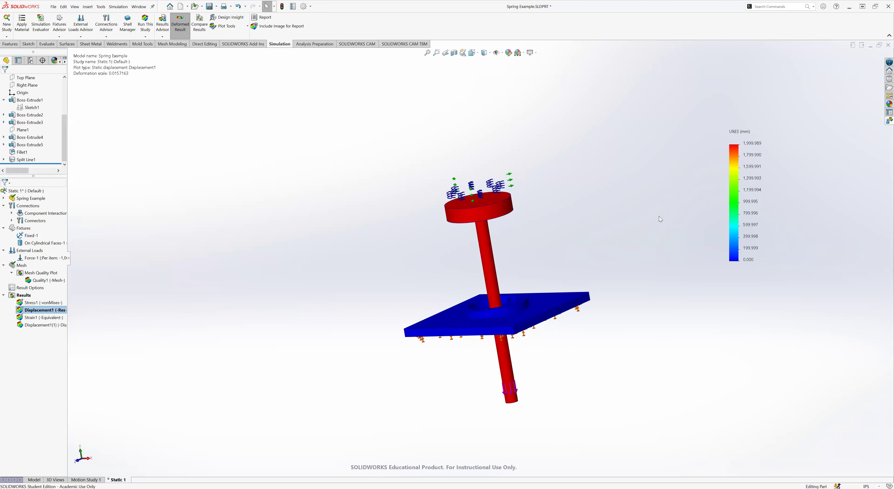
middle_click_drag(268, 205, 79, 344)
- Review the component and unit options of the deformed-shape plot Displacement1(1), leave them as they are, and redisplay the resultant displacement plot
double_click(41, 325)
right_click(49, 325)
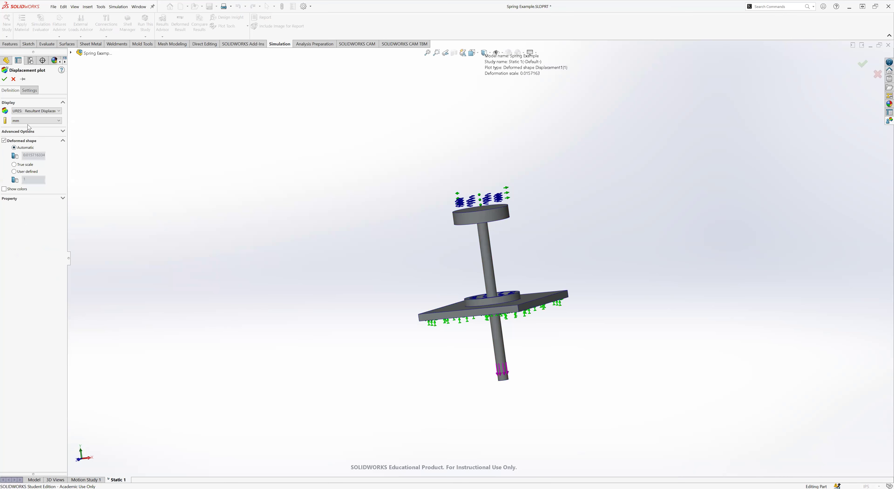
left_click(35, 110)
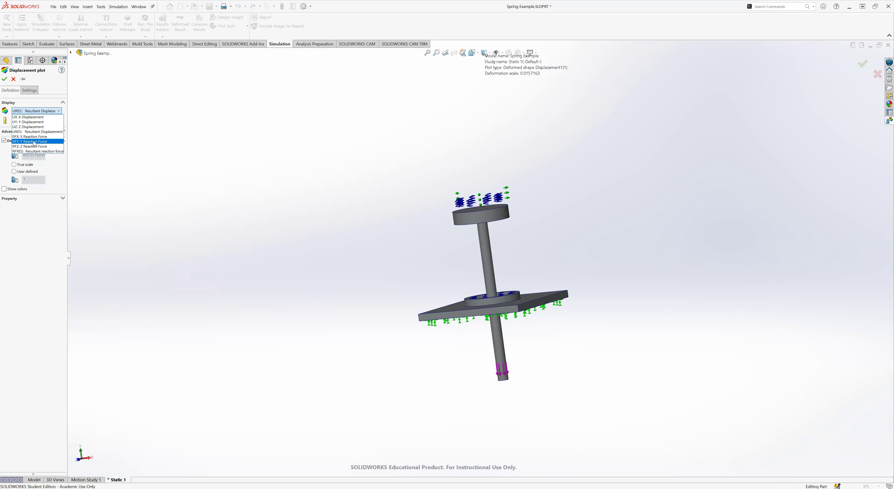
left_click(188, 137)
left_click(26, 122)
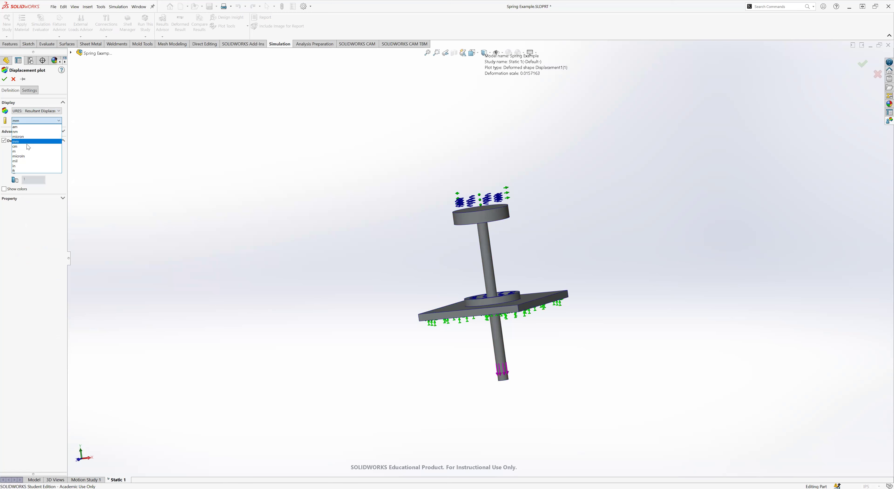
left_click(161, 181)
left_click(4, 79)
double_click(44, 311)
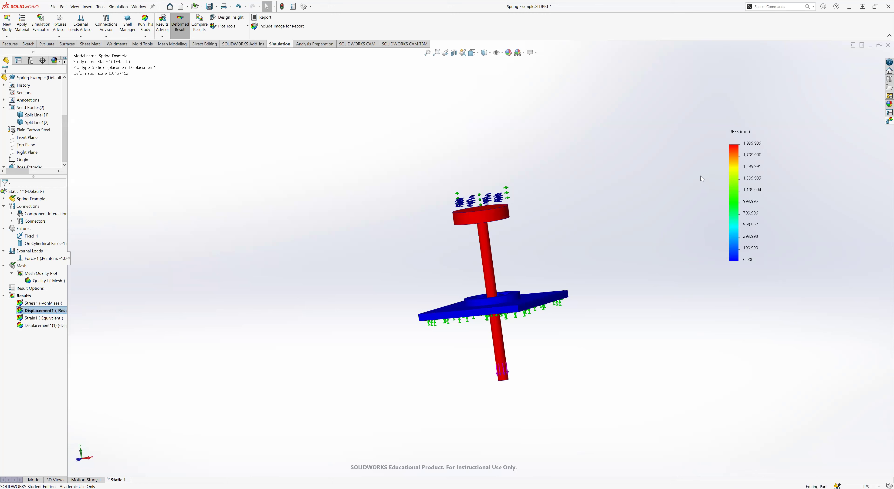
- Change the units of the resultant displacement plot Displacement1 to inches
scroll(706, 151, "down", 4)
scroll(317, 301, "up", 4)
middle_click_drag(287, 310, 164, 353)
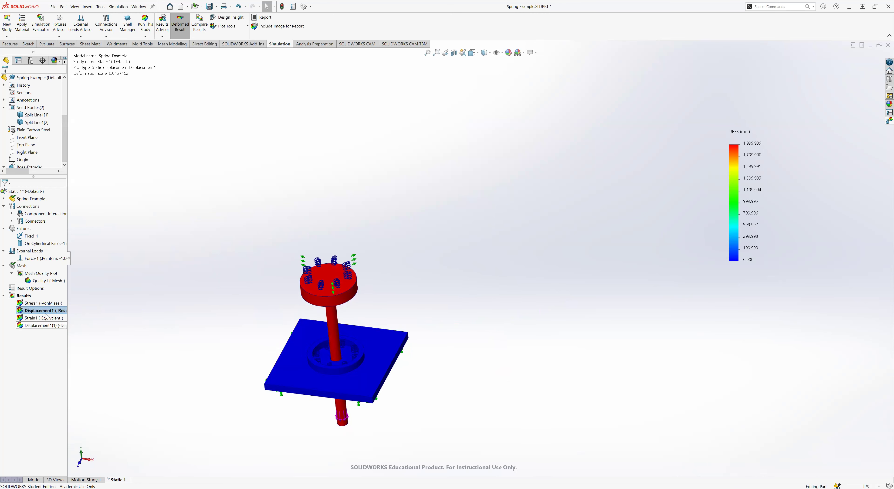
right_click(79, 314)
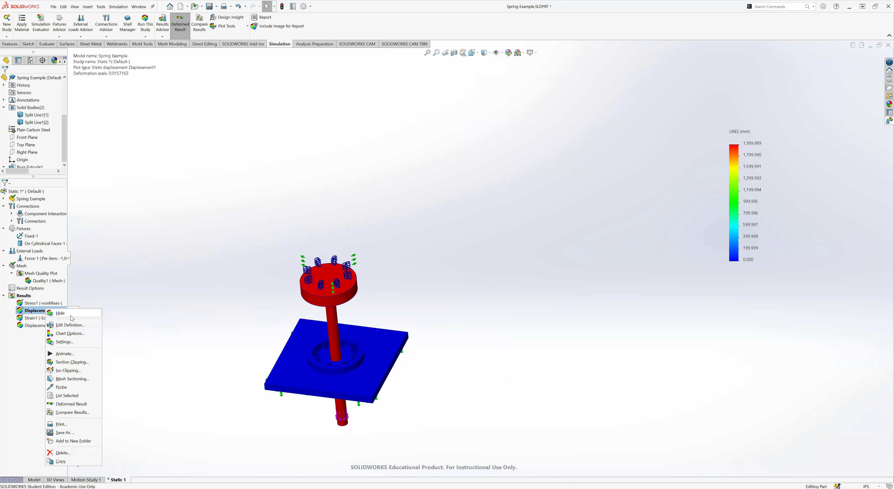
left_click(71, 316)
right_click(56, 311)
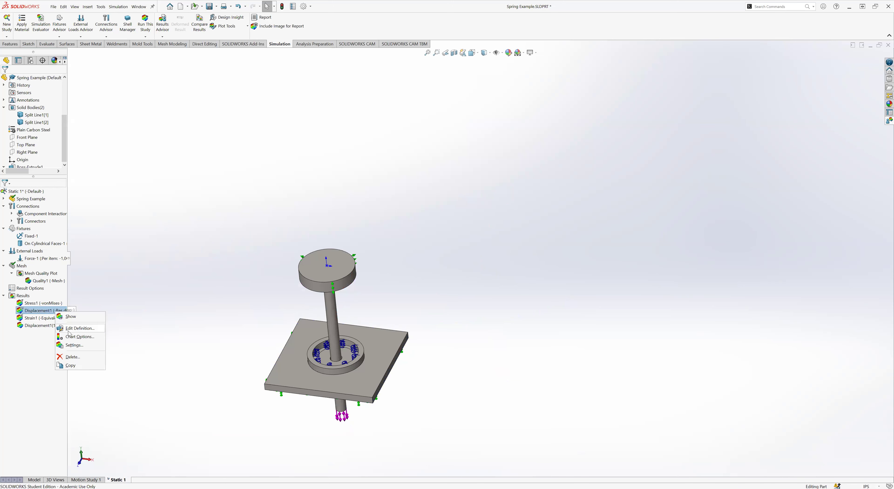
left_click(68, 330)
left_click(37, 129)
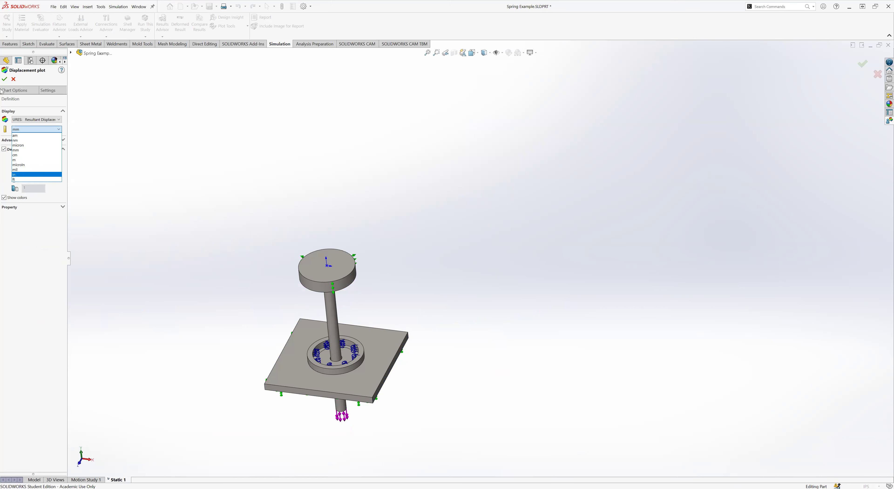
left_click(4, 80)
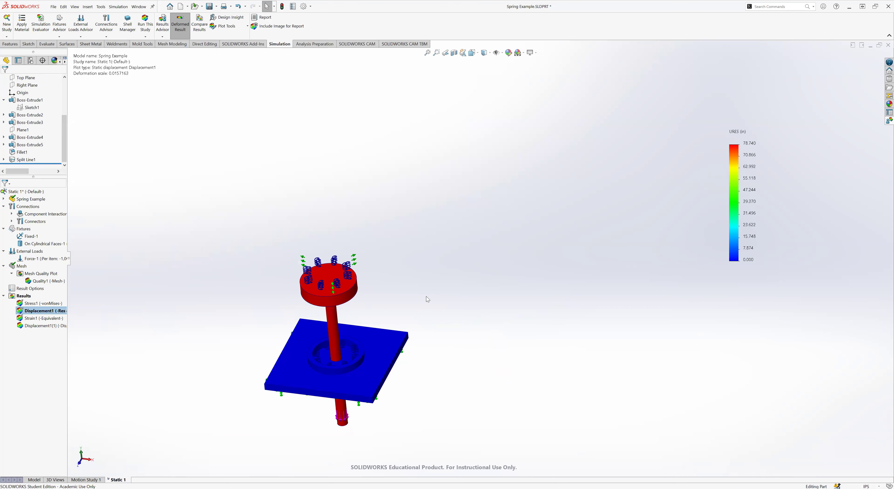
- Return to the part model and measure the distance between the cap's underside rim and the plate's collar face
middle_click_drag(426, 296, 376, 293)
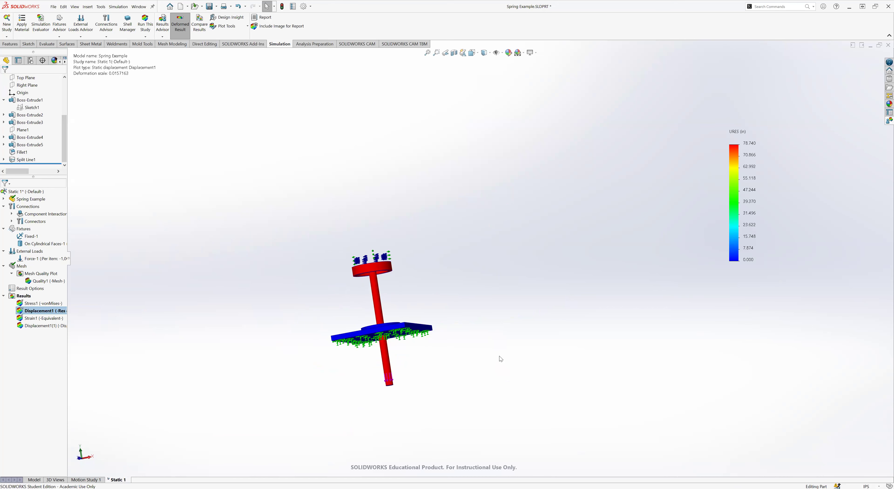
left_click(34, 480)
left_click(371, 302)
left_click(340, 155, "ctrl")
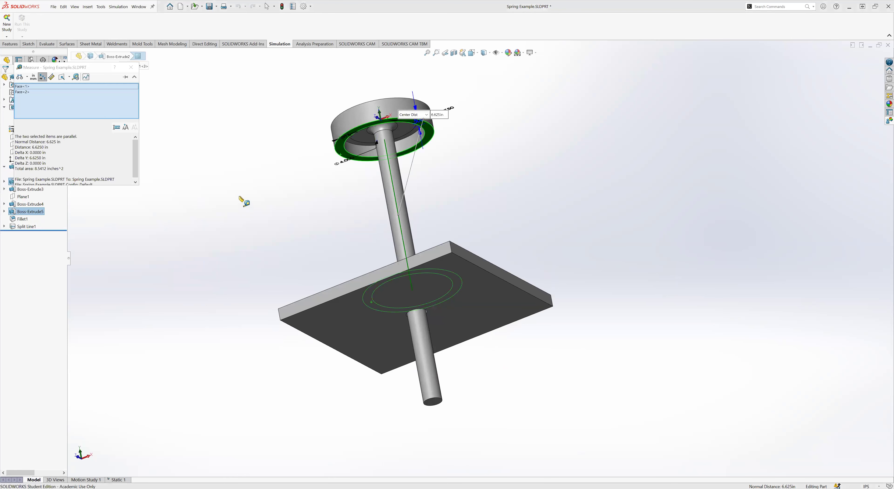
double_click(40, 168)
left_click(131, 67)
middle_click_drag(490, 195, 496, 250)
scroll(496, 250, "up", 1)
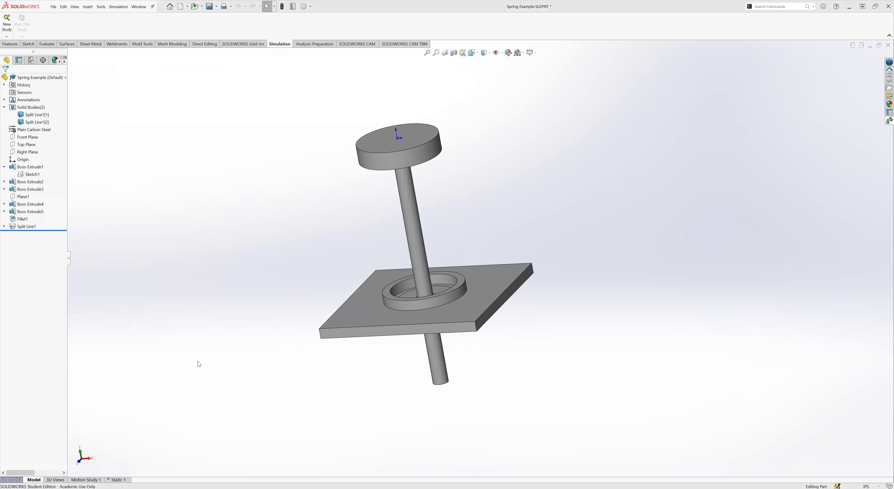
- Return to the Static 1 study, redisplay the Displacement1 plot, examine it from several angles, and dismiss the mesh warning
left_click(118, 480)
double_click(66, 310)
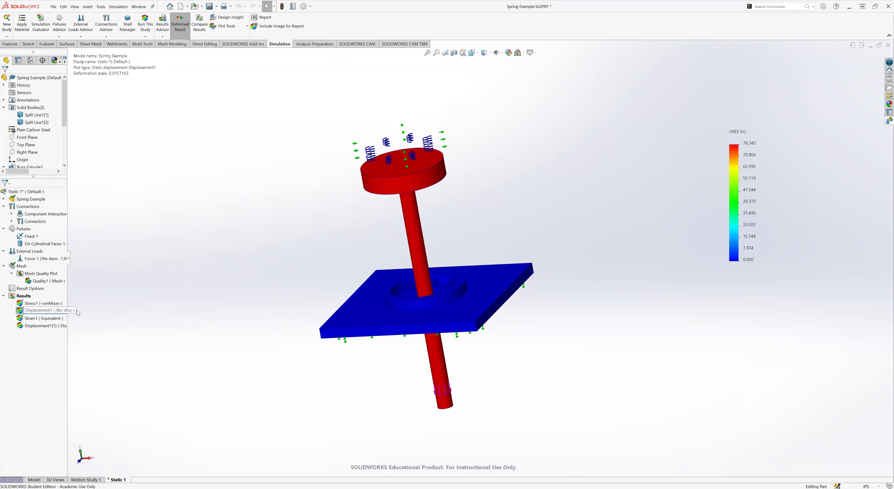
middle_click_drag(389, 272, 394, 249)
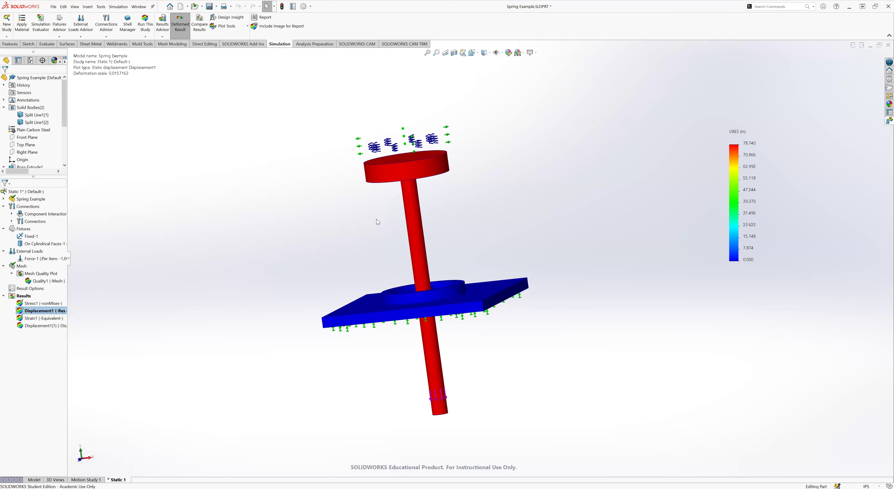
middle_click_drag(318, 299, 528, 230)
middle_click_drag(434, 195, 281, 215)
key("ctrl+s")
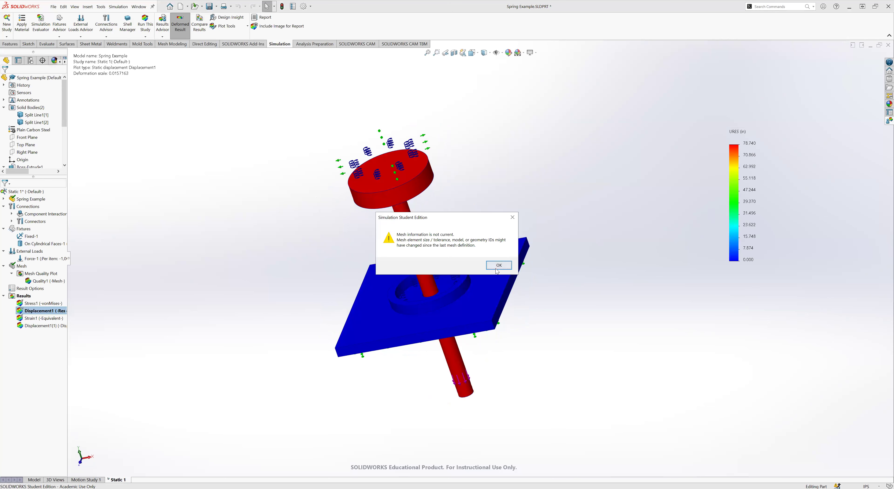
left_click(499, 265)
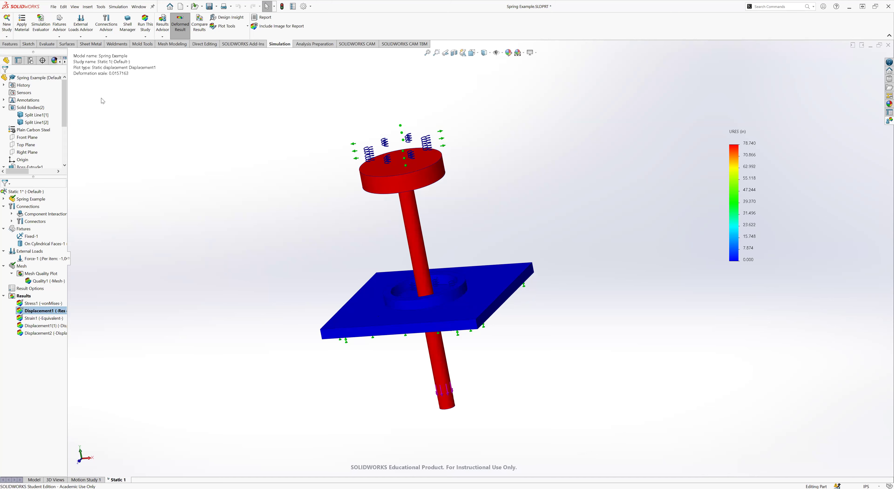
- Compare the undeformed and deformed displays of the resultant displacement plot, leaving the deformed result shown
mouse_move(285, 200)
middle_mouse_down()
mouse_move(284, 156)
mouse_move(282, 198)
middle_mouse_up()
scroll(26, 232, "down", 2)
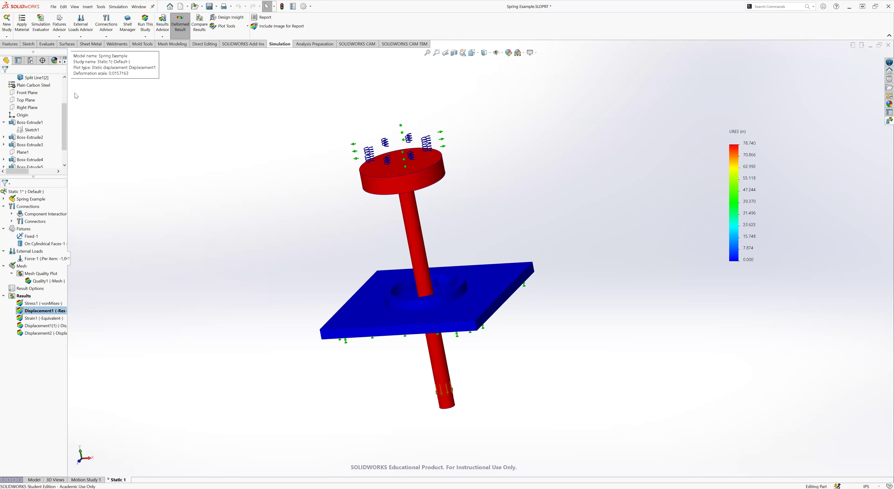
left_click(180, 24)
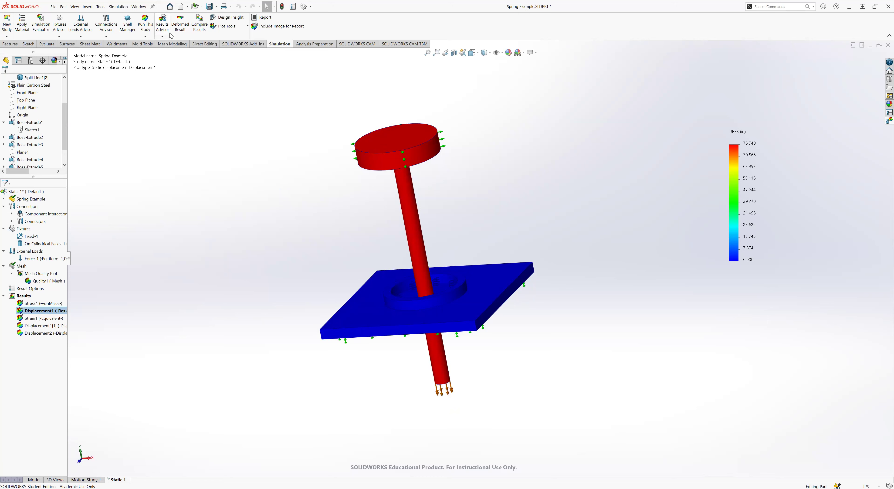
left_click(180, 24)
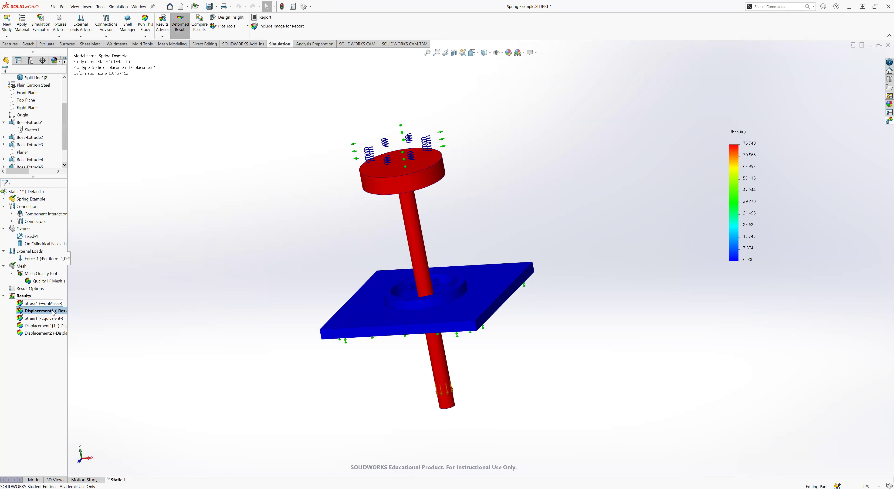
- Set the deformed shape of the Displacement1 plot to true scale and inspect the cap's position relative to the plate
right_click(38, 310)
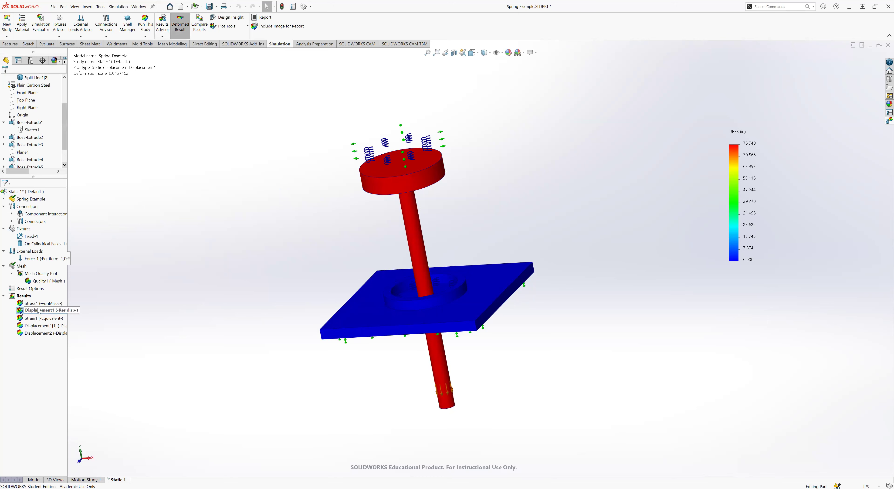
left_click(63, 325)
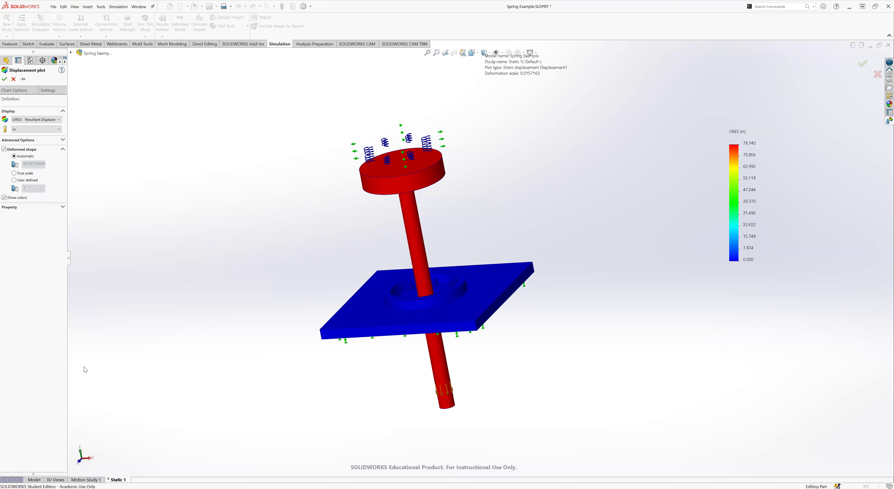
left_click(14, 172)
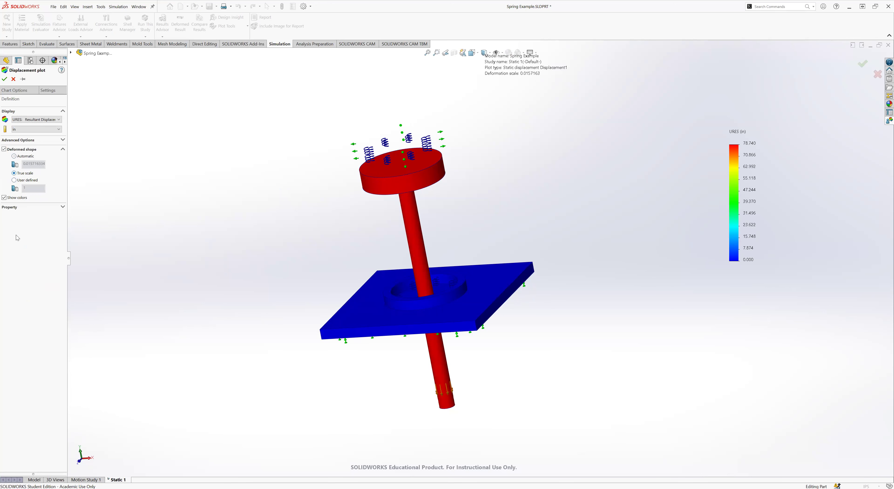
left_click(5, 79)
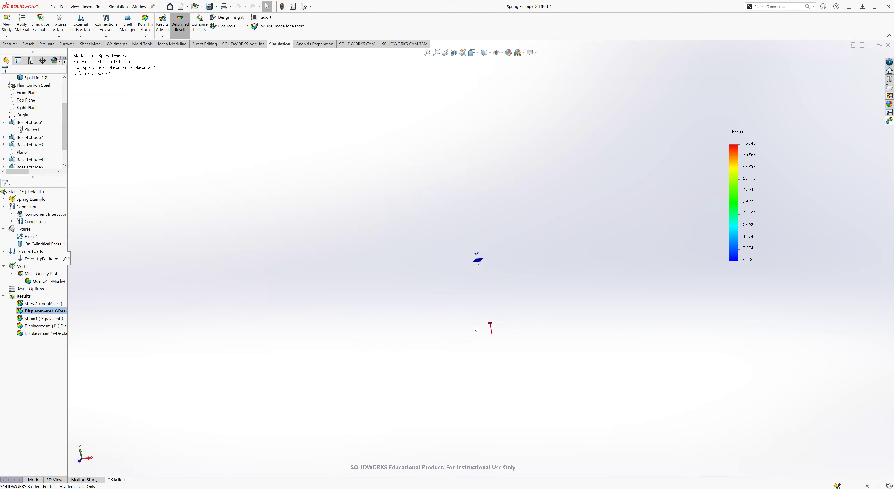
scroll(473, 327, "down", 6)
scroll(504, 277, "up", 6)
scroll(486, 201, "down", 10)
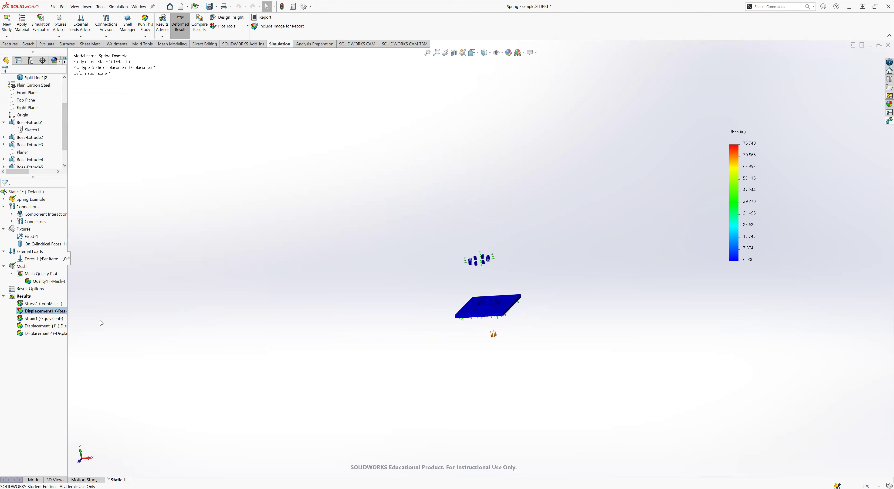
scroll(498, 267, "up", 5)
scroll(497, 267, "down", 4)
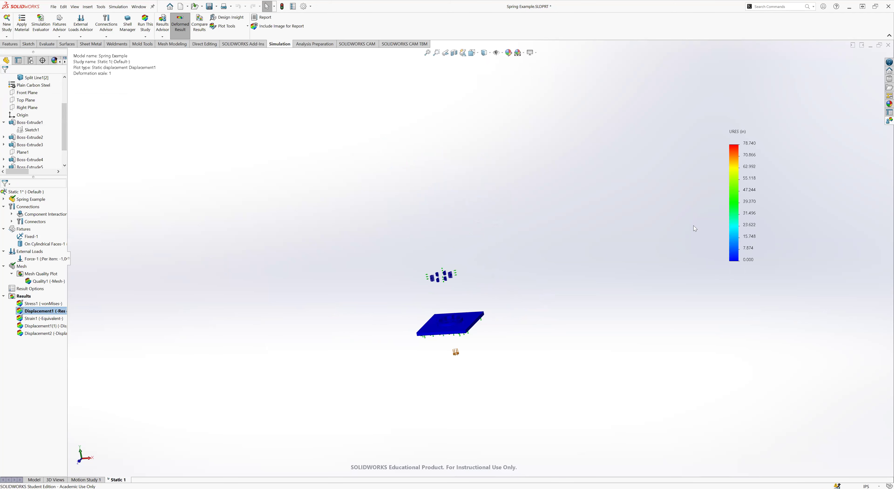
scroll(480, 257, "up", 3)
- Reduce the normal force on the rod's lower end face to 50 N and rerun the study
right_click(36, 260)
left_click(52, 278)
double_click(27, 188)
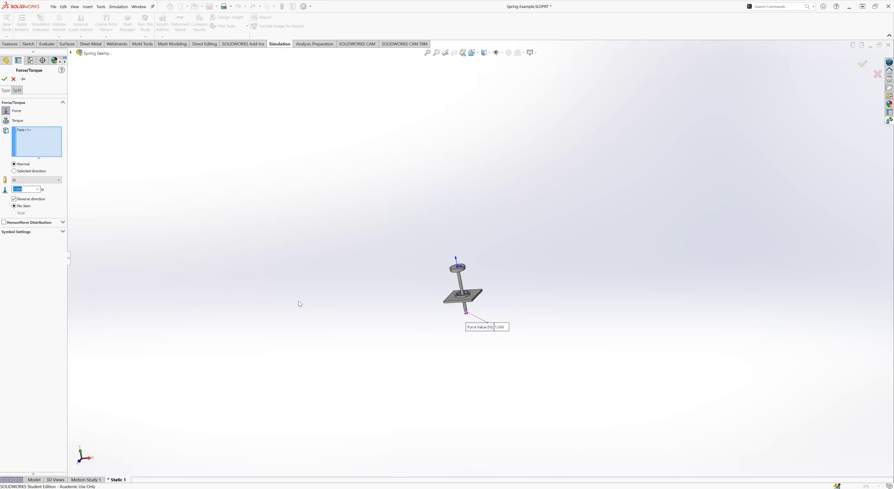
type("5")
left_click(4, 79)
left_click(145, 21)
- Display the true-scale Displacement1 plot of the new run and examine the cap's travel toward the plate
scroll(449, 300, "down", 5)
double_click(45, 313)
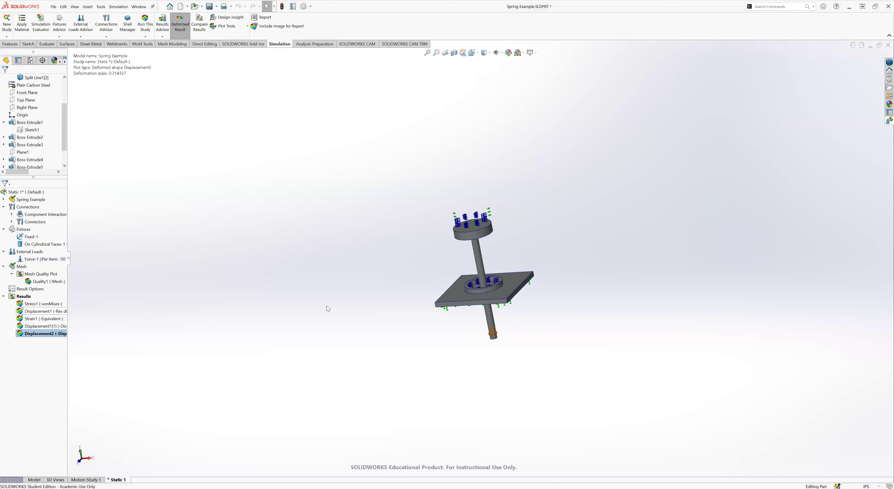
scroll(490, 288, "down", 5)
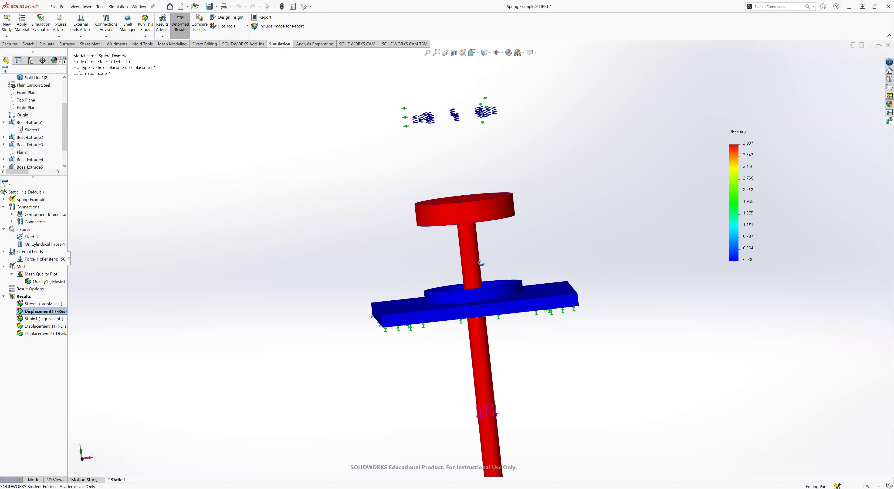
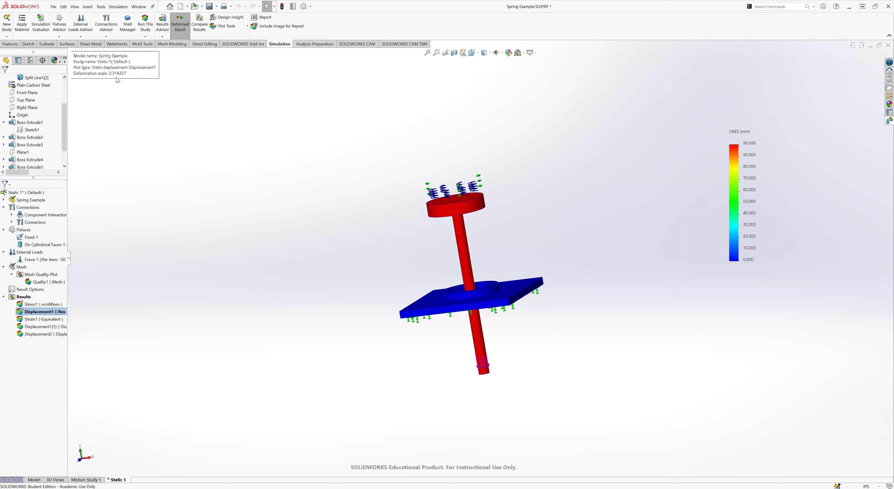
- Display the von Mises stress plot Stress1 and examine the cap, rod and plate from several angles
double_click(46, 304)
scroll(461, 243, "down", 3)
middle_click_drag(486, 305, 514, 335)
middle_click_drag(447, 261, 453, 227)
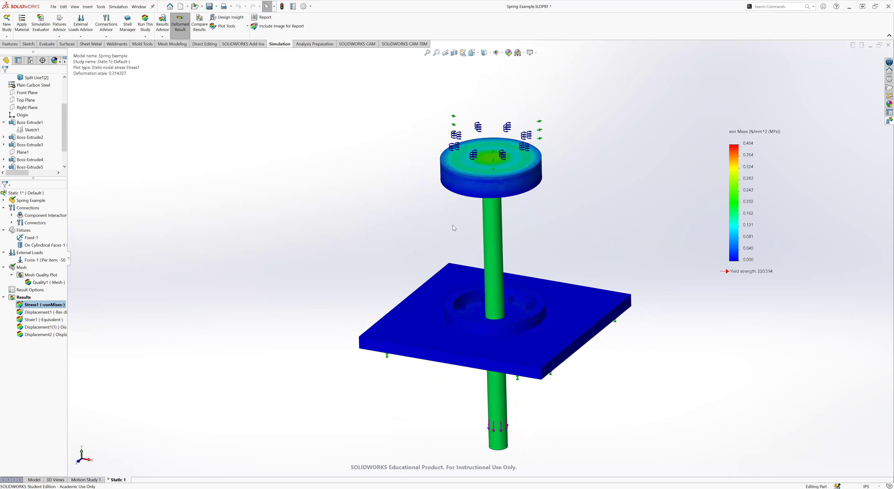
middle_click_drag(524, 242, 473, 292)
scroll(554, 381, "up", 2)
middle_click_drag(553, 382, 382, 348)
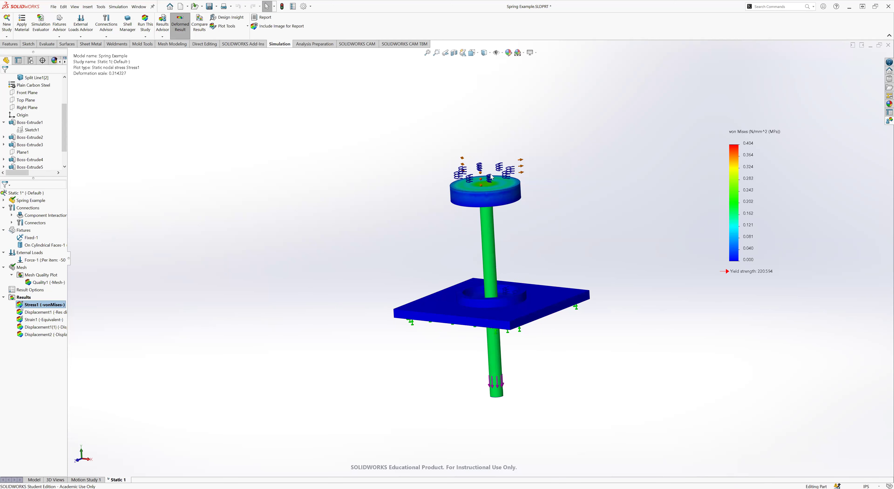
- Start Save Bodies from the model's solid bodies and assign both the cap-and-rod body and the plate body to new part files
left_click(34, 479)
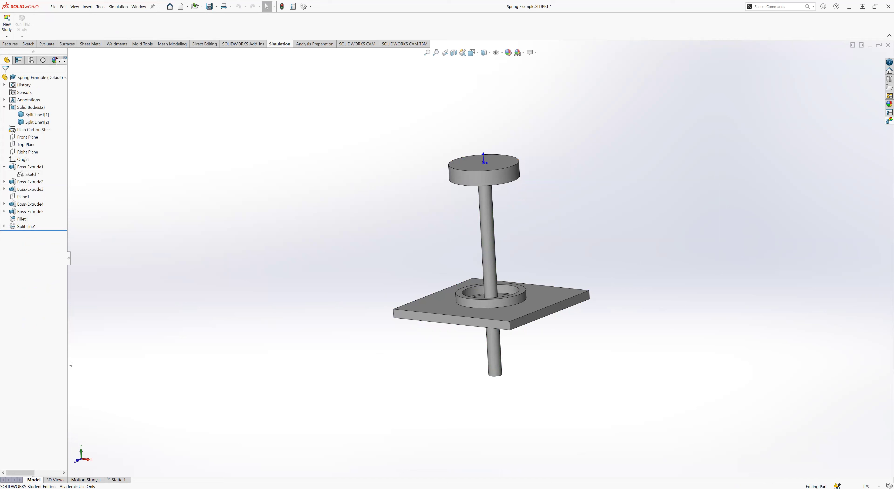
middle_click_drag(339, 246, 376, 304)
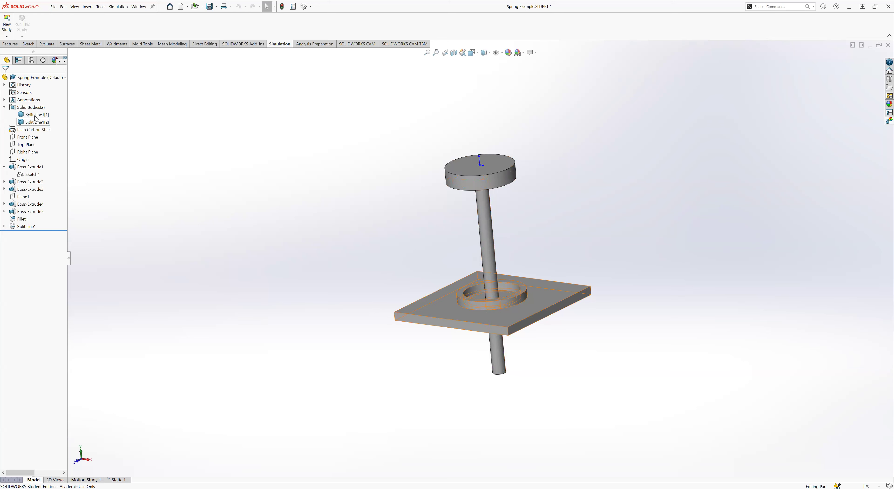
right_click(34, 106)
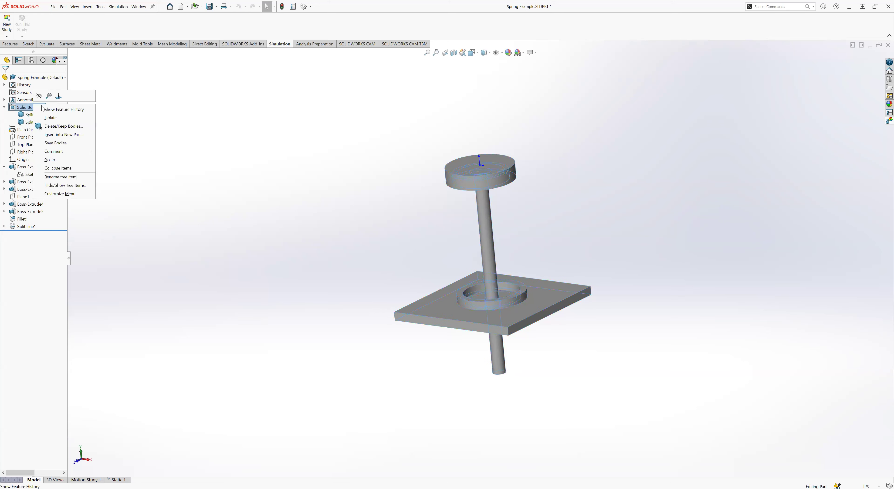
left_click(55, 142)
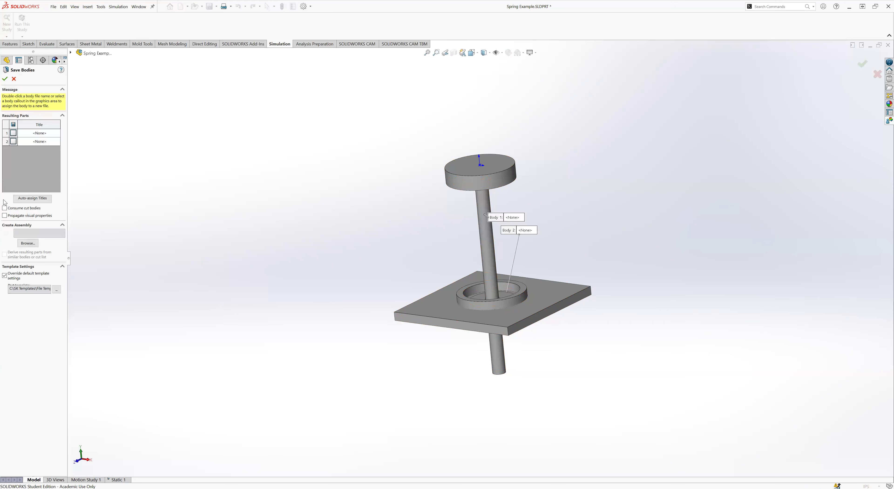
left_click(18, 132)
double_click(34, 135)
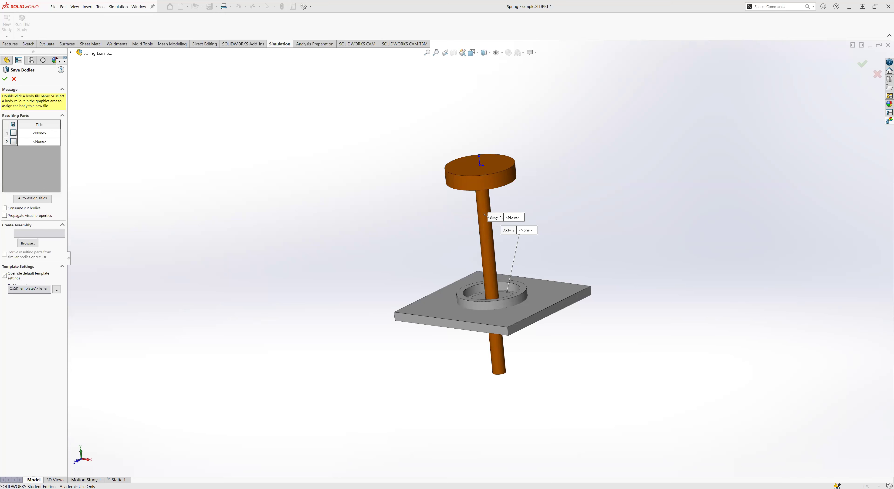
left_click(485, 214)
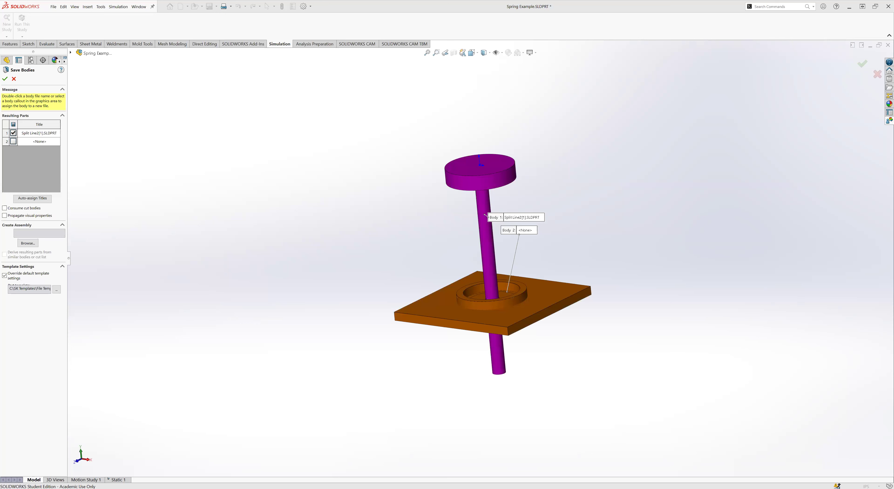
left_click(753, 303)
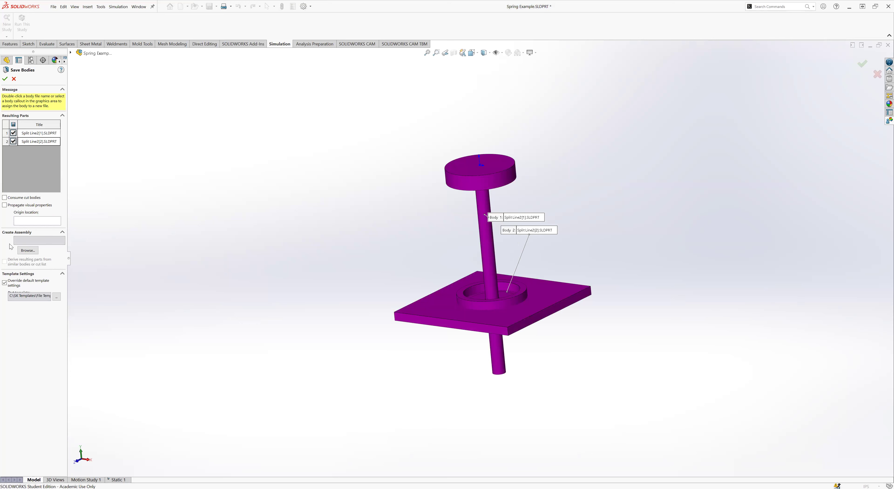
- Set the assembly created from the saved bodies to a file named Spring Example in the Downloads folder
left_click(33, 252)
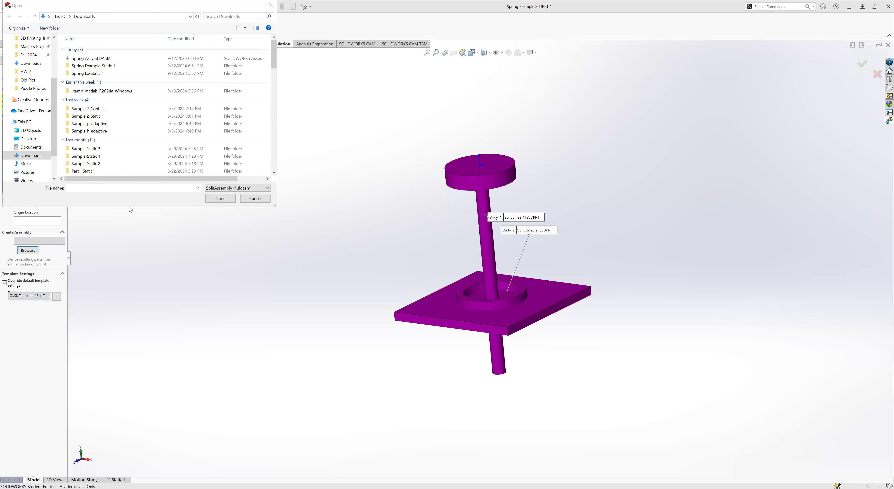
left_click(98, 187)
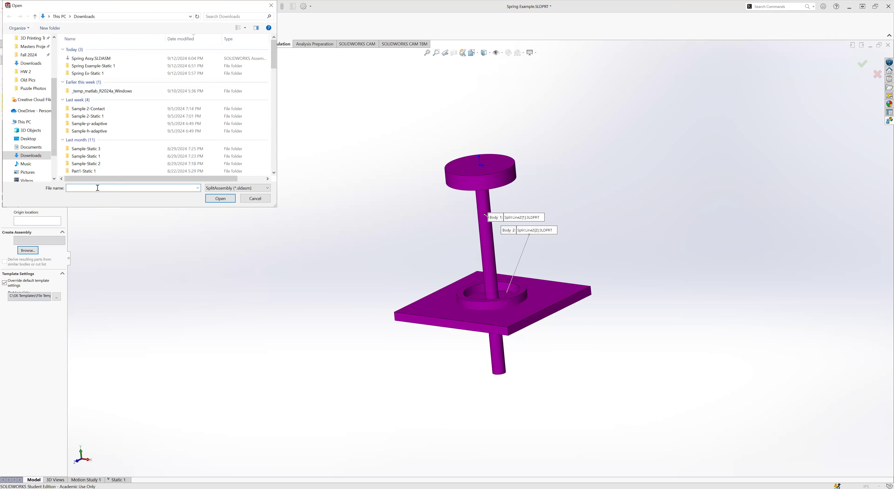
type("S")
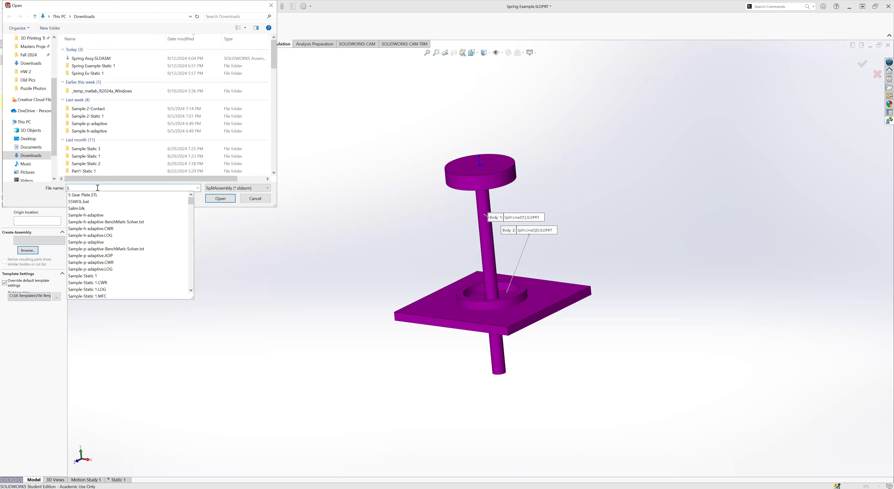
type("rping")
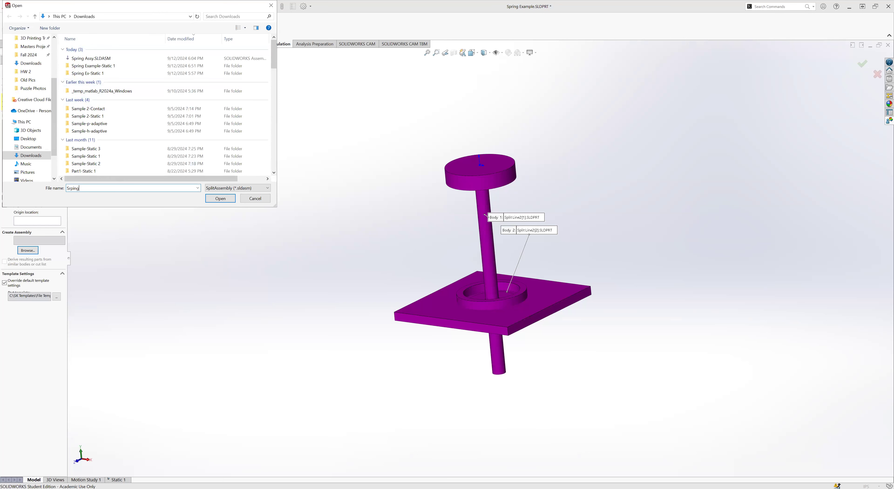
key("BackSpace")
key("Left")
type("pring")
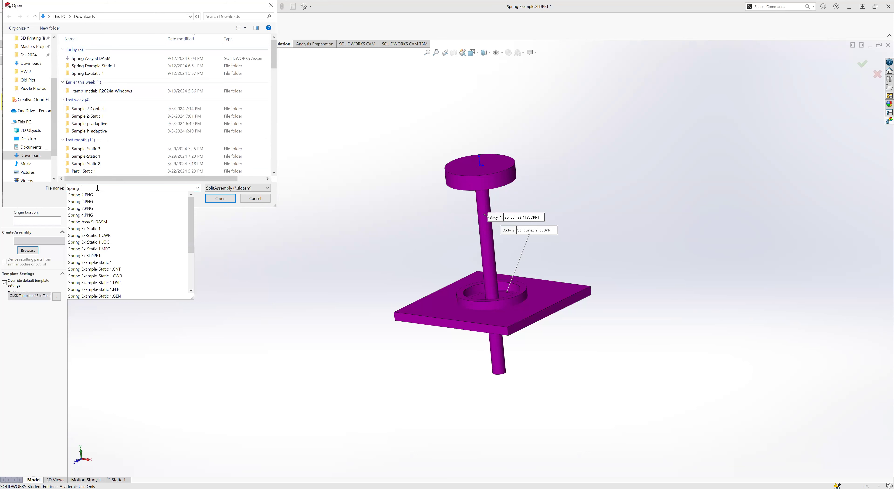
type(" Example")
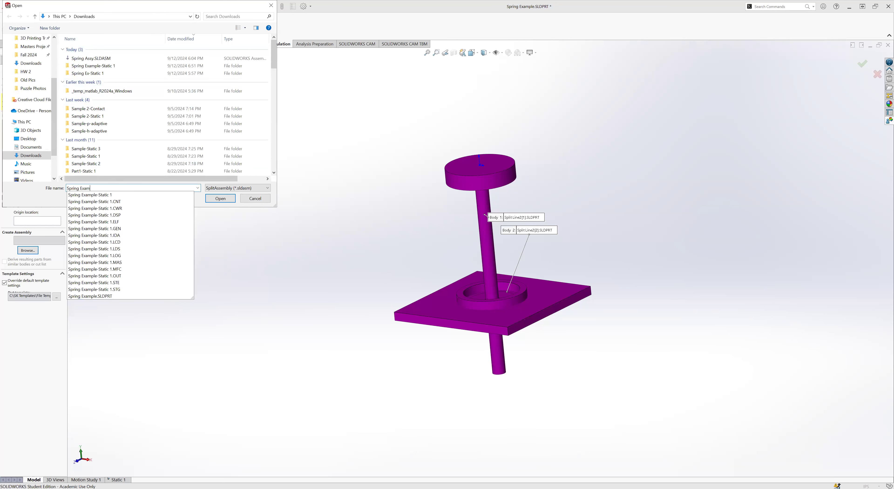
left_click(220, 199)
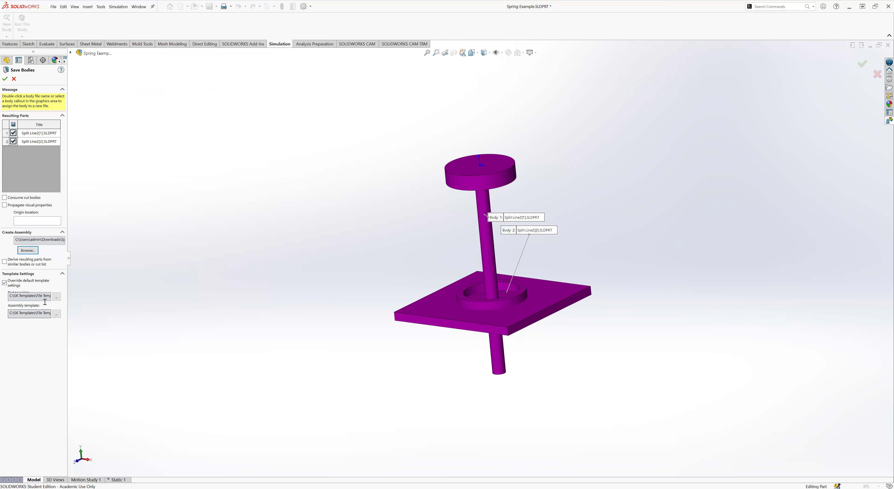
- Choose the inch part and assembly templates, finish saving the bodies, and keep the template's units for the derived parts
left_click(59, 298)
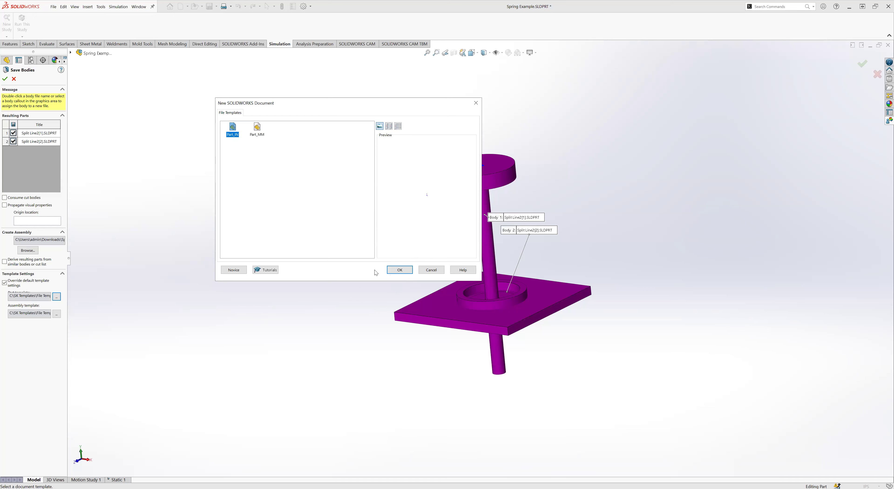
left_click(396, 270)
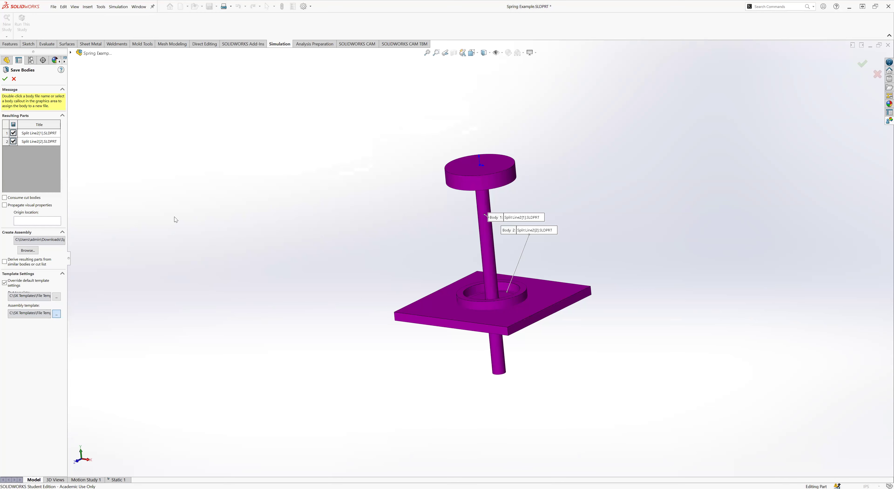
left_click(403, 270)
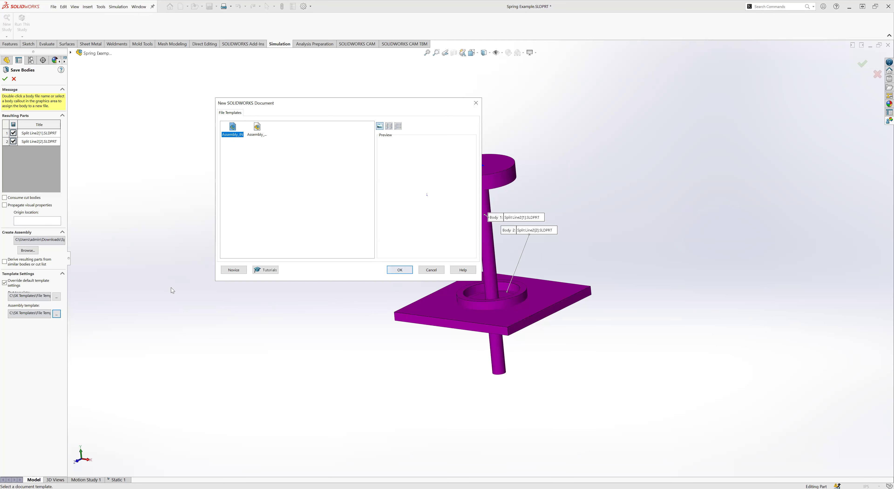
left_click(390, 271)
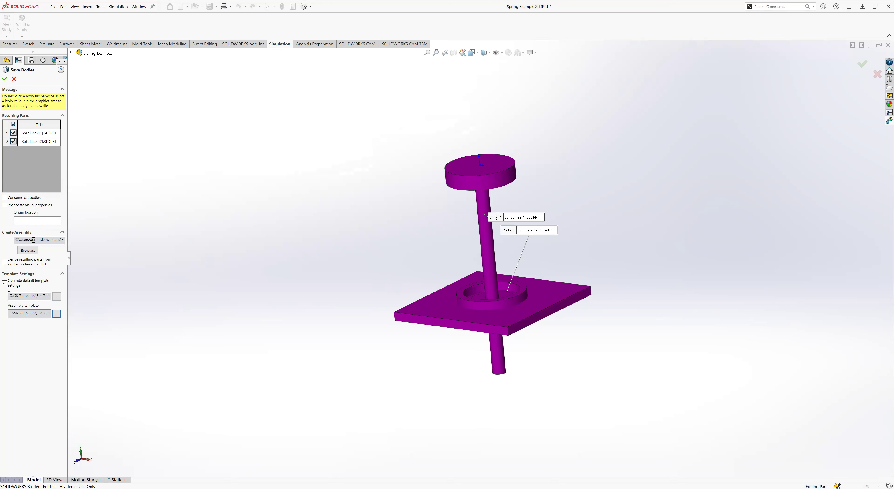
left_click(20, 221)
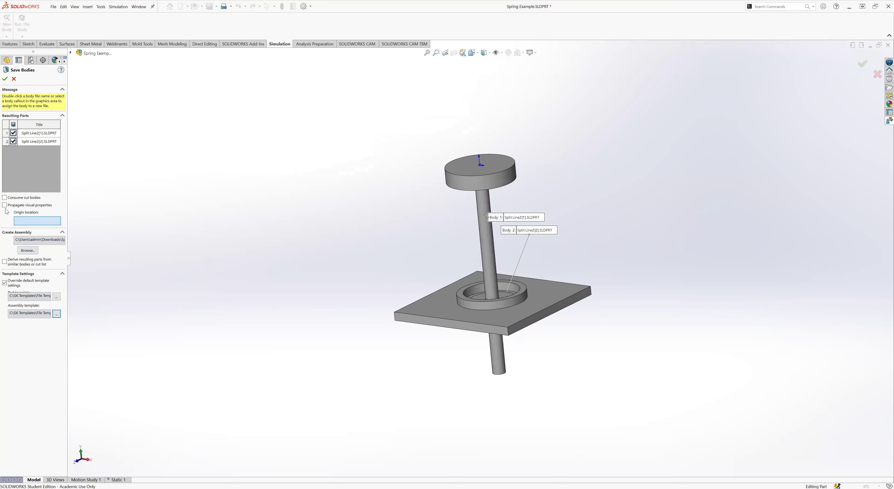
left_click(5, 79)
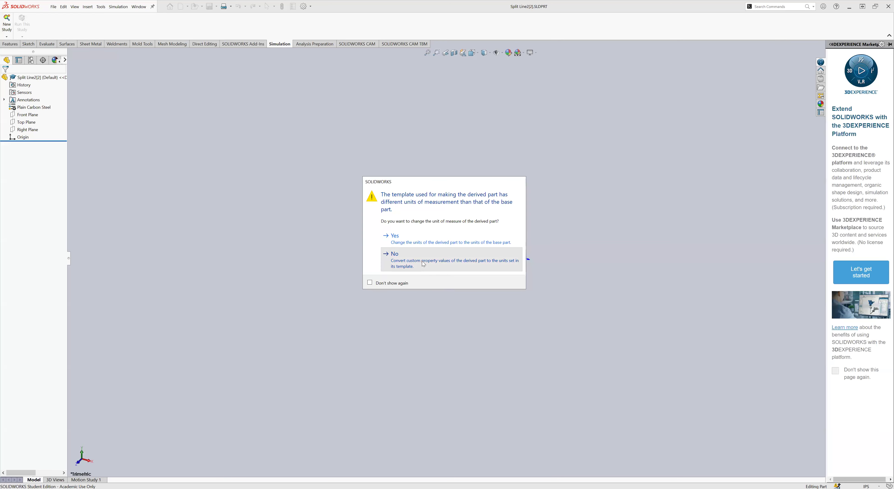
left_click(411, 266)
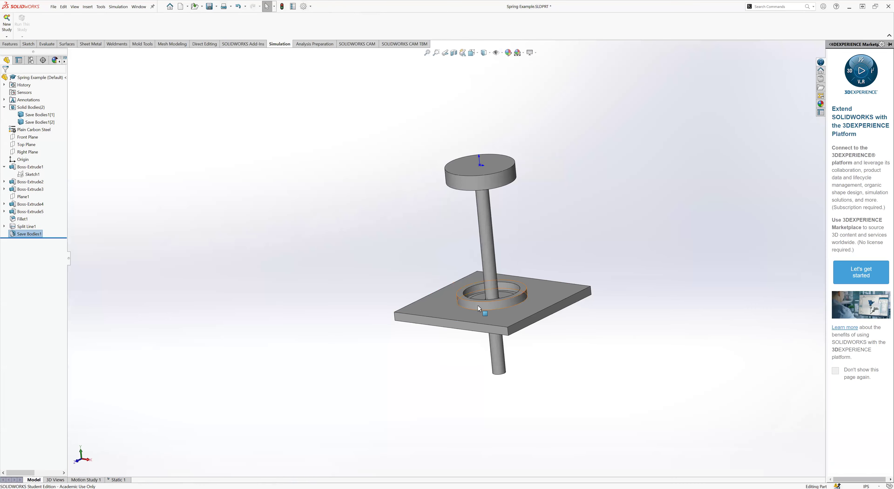
left_click(350, 254)
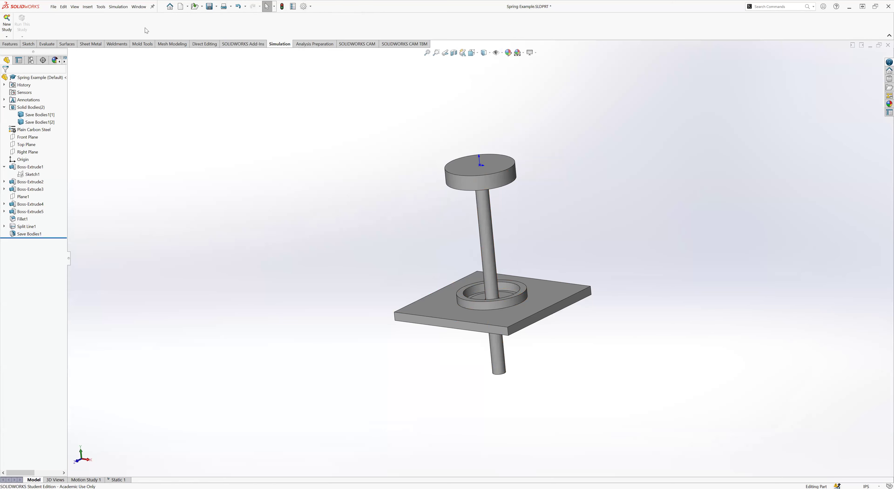
- Switch to the open assembly document Spring Example.SLDASM
left_click(140, 7)
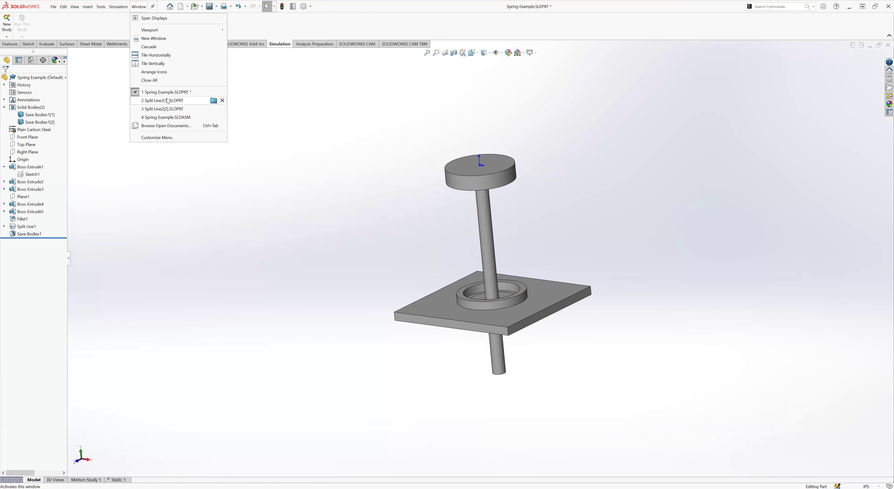
mouse_move(158, 95)
left_click(139, 7)
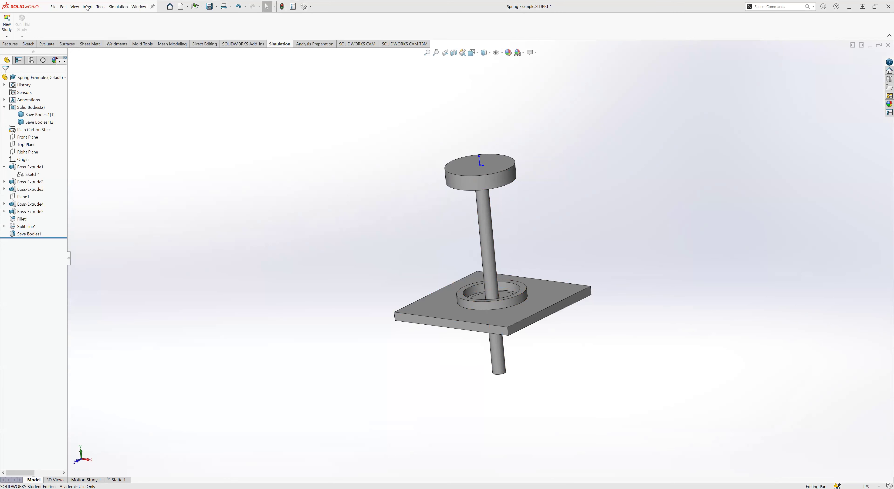
left_click(135, 8)
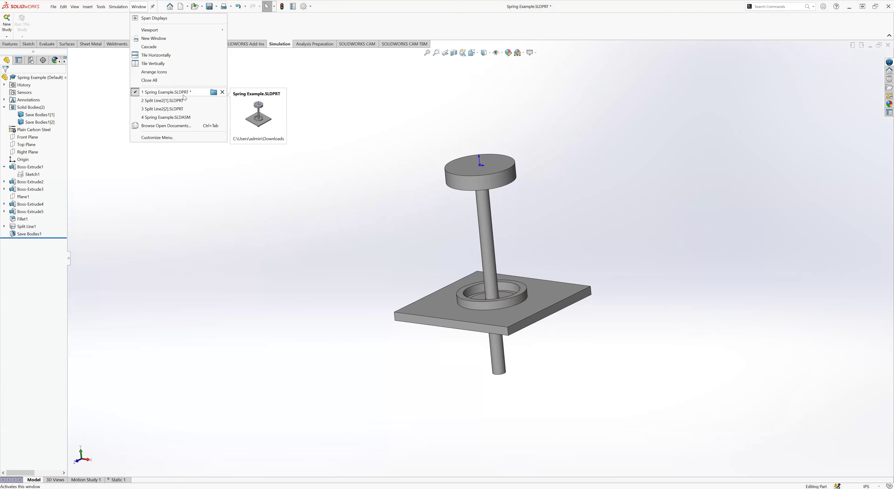
mouse_move(160, 103)
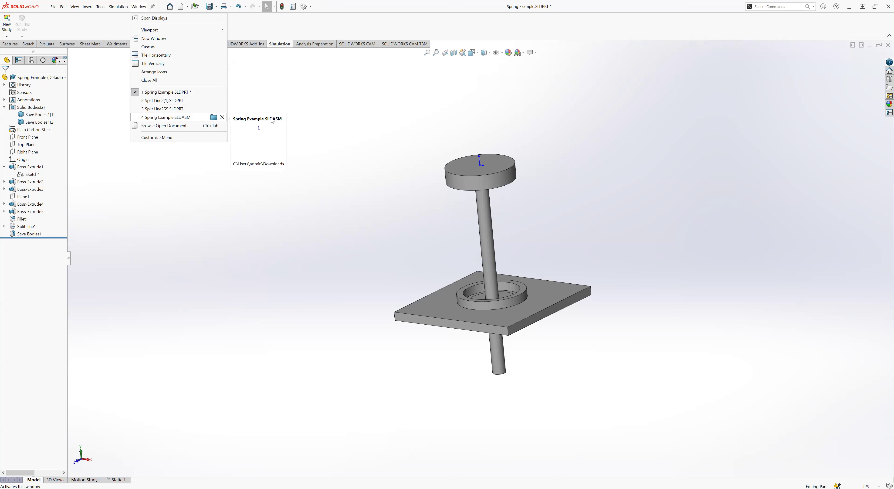
left_click(179, 121)
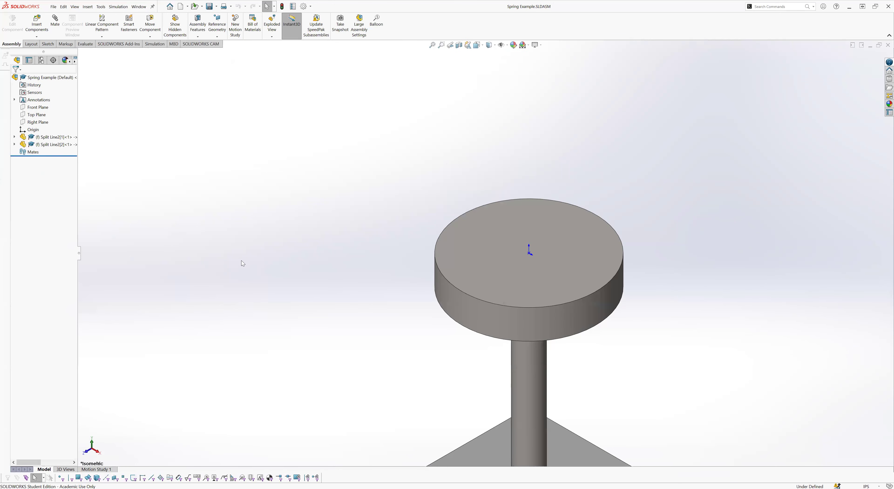
- Examine the assembly from several angles, checking the cap-and-rod and plate components and whether each is fixed
scroll(373, 305, "down", 5)
scroll(485, 332, "up", 3)
scroll(484, 318, "down", 1)
mouse_move(484, 318)
middle_mouse_down()
mouse_move(484, 294)
mouse_move(486, 305)
middle_mouse_up()
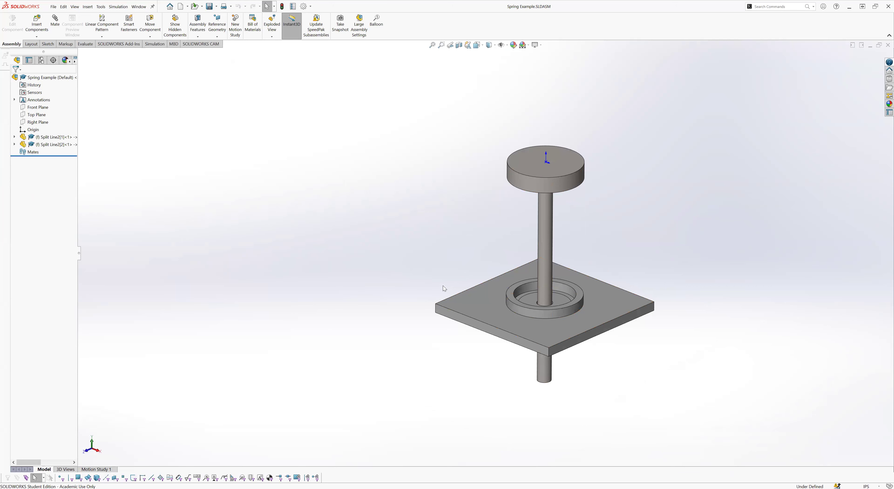
left_click(50, 136)
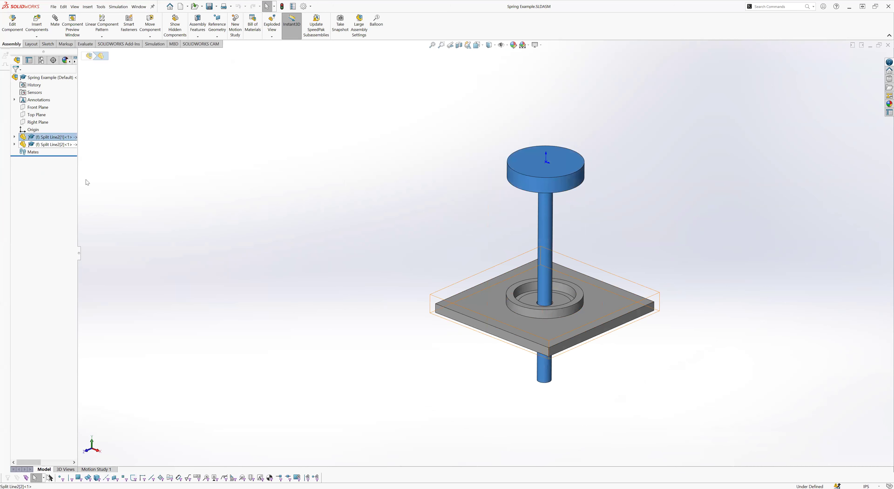
left_click(352, 245)
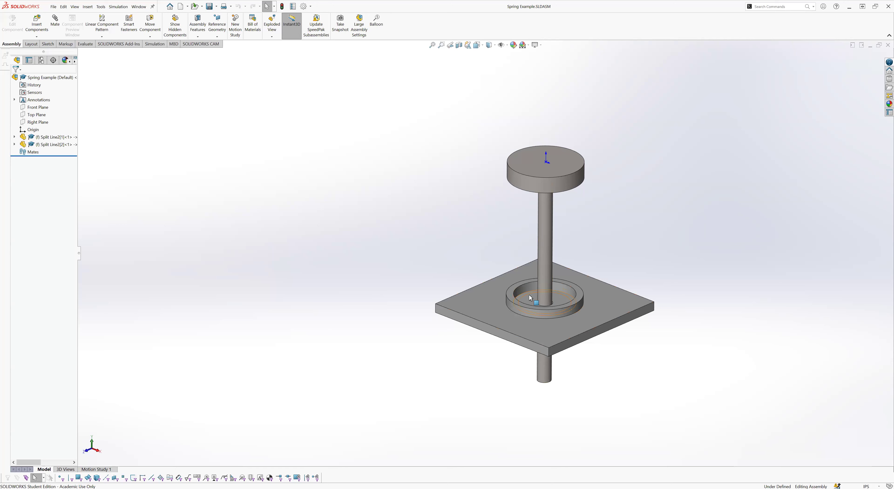
middle_click_drag(512, 221, 510, 95)
middle_click_drag(512, 179, 531, 304)
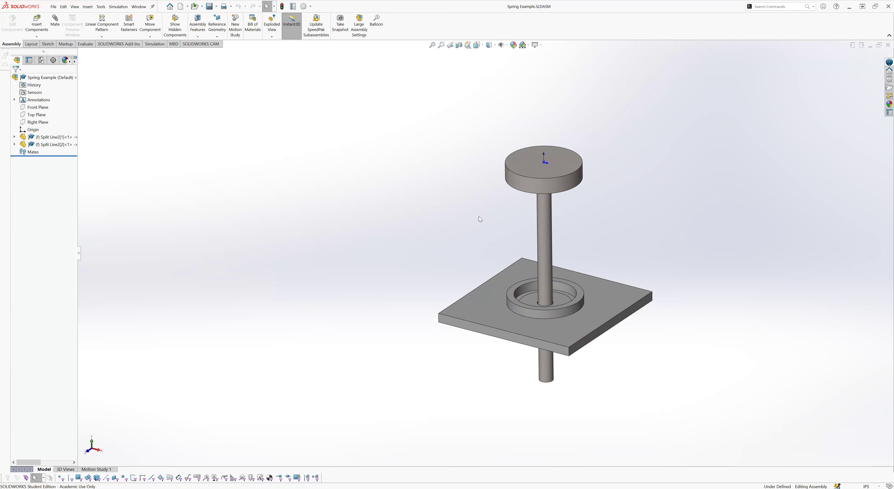
middle_click_drag(473, 210, 487, 281)
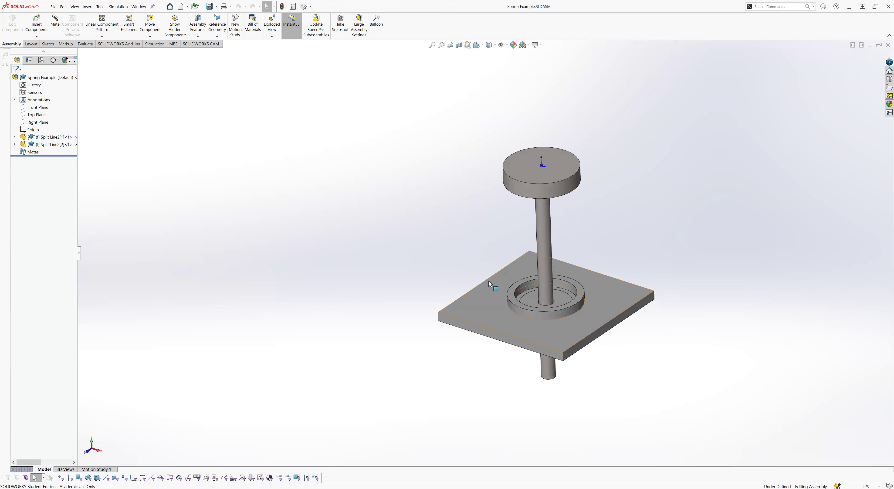
left_click(491, 315)
key("Escape")
left_click(543, 236)
key("Escape")
- Float the cap-and-rod component and try moving it relative to the fixed plate
right_click(544, 219)
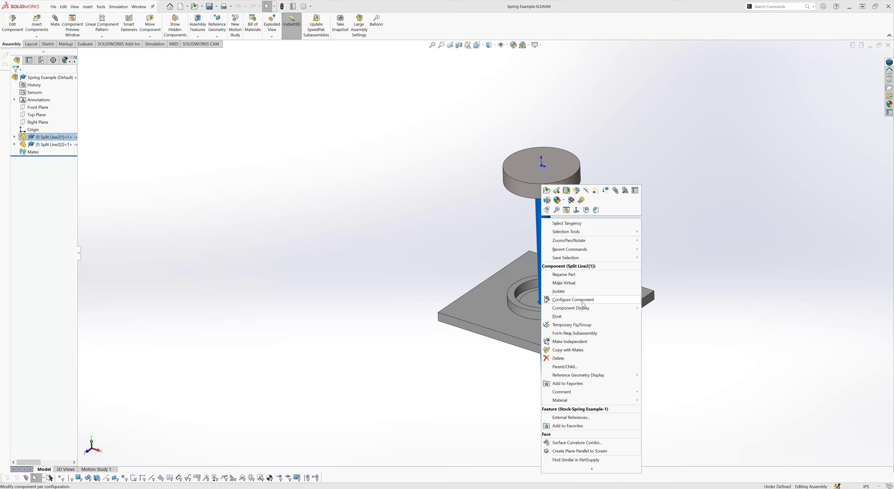
left_click(573, 317)
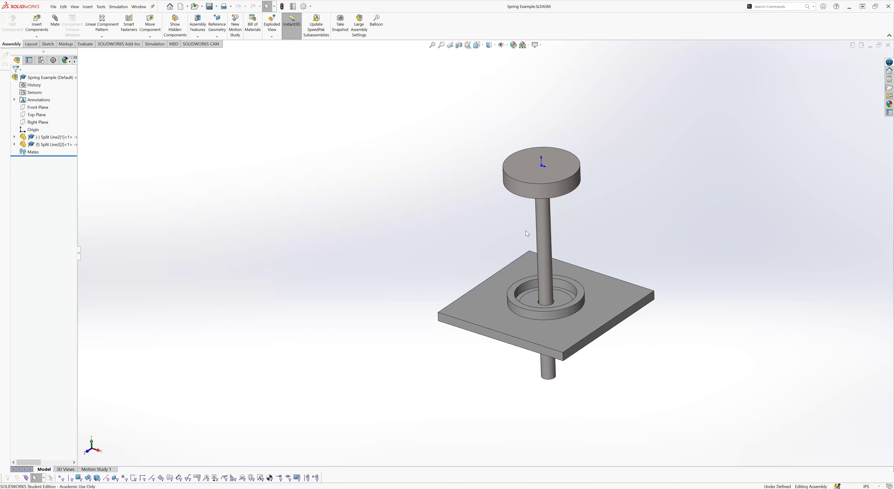
mouse_move(544, 233)
left_mouse_down()
mouse_move(499, 231)
mouse_move(607, 249)
mouse_move(522, 243)
mouse_move(534, 233)
left_mouse_up()
left_click(265, 280)
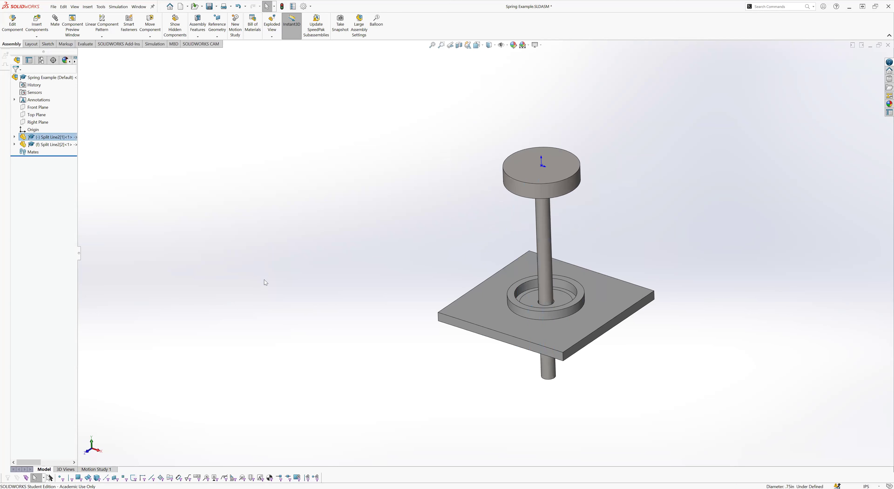
middle_click_drag(392, 383, 385, 264)
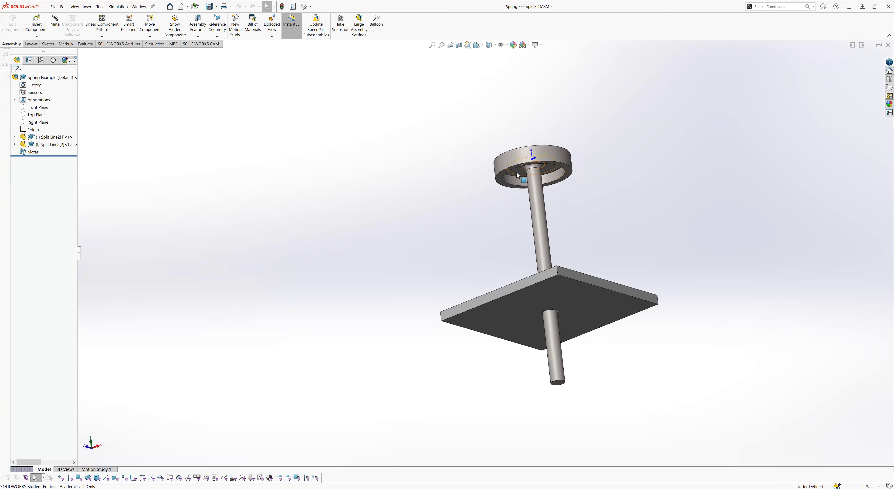
middle_click_drag(519, 269, 531, 380)
middle_click_drag(524, 339, 535, 169)
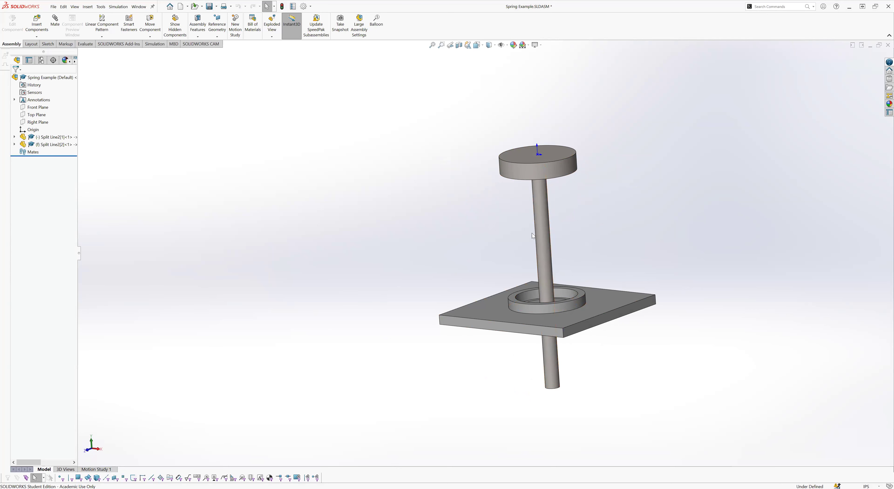
middle_click_drag(488, 256, 536, 307)
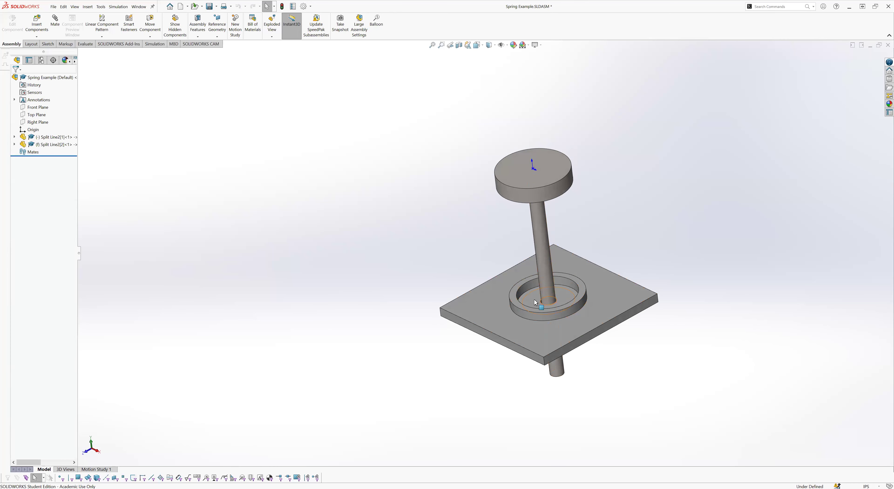
left_click(58, 21)
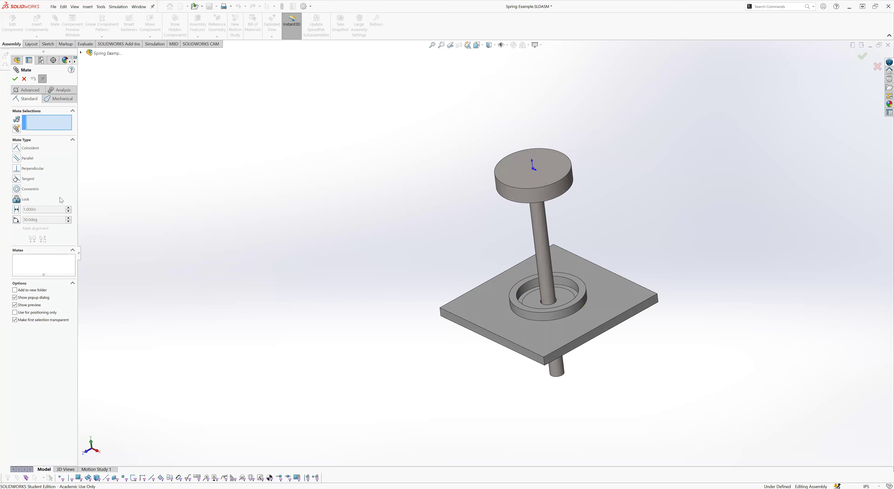
left_click(25, 79)
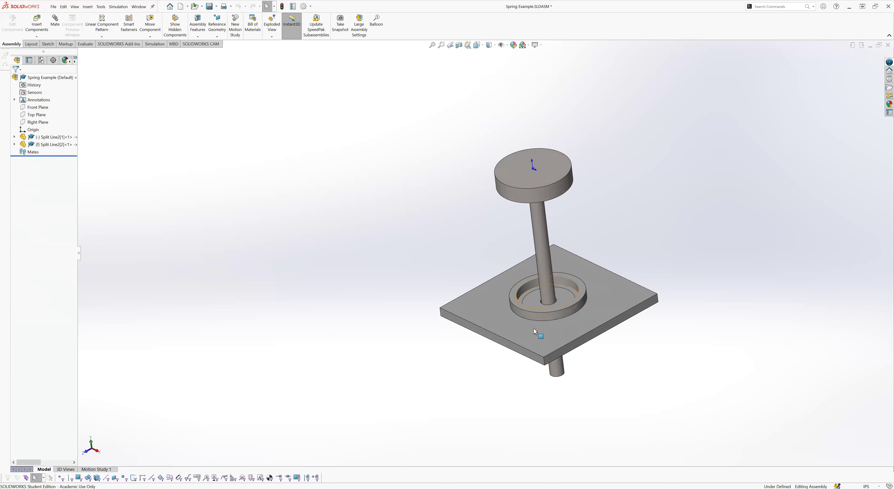
- Add a 7.625 in distance mate between the recessed face of the plate's ring and the inner underside face of the cap
left_click(532, 301)
middle_click_drag(479, 250, 530, 195)
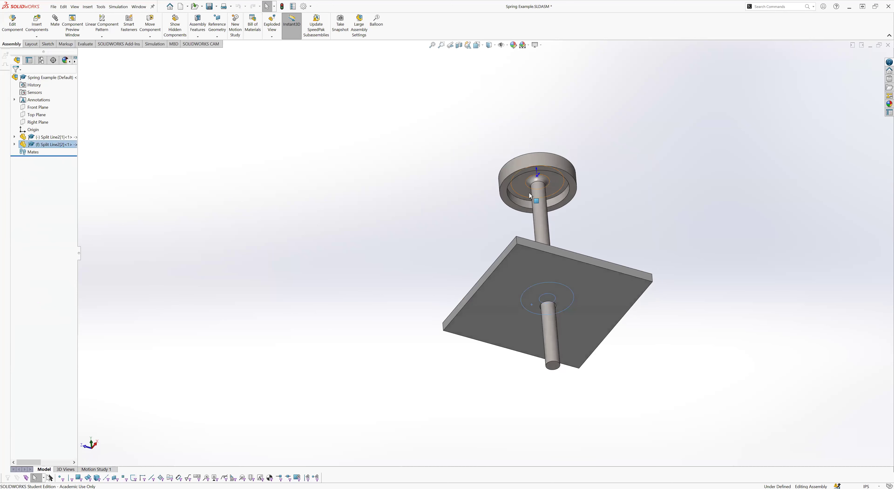
left_click(524, 188, "ctrl")
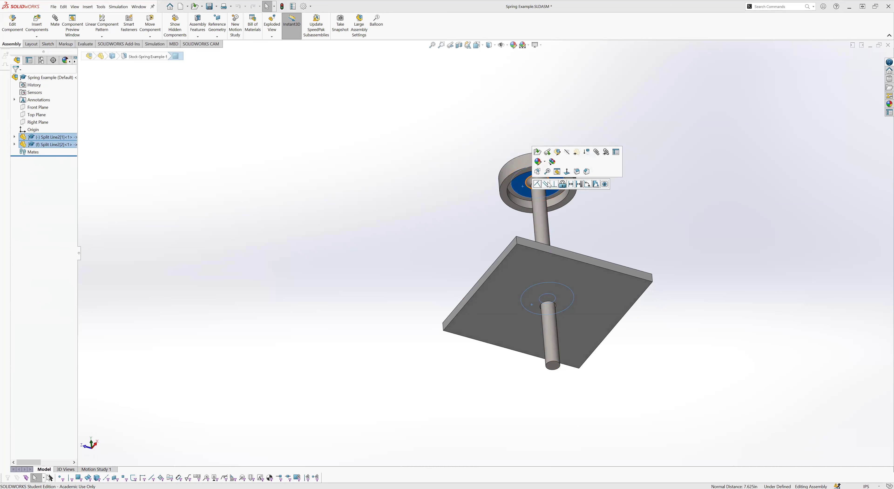
left_click(572, 184)
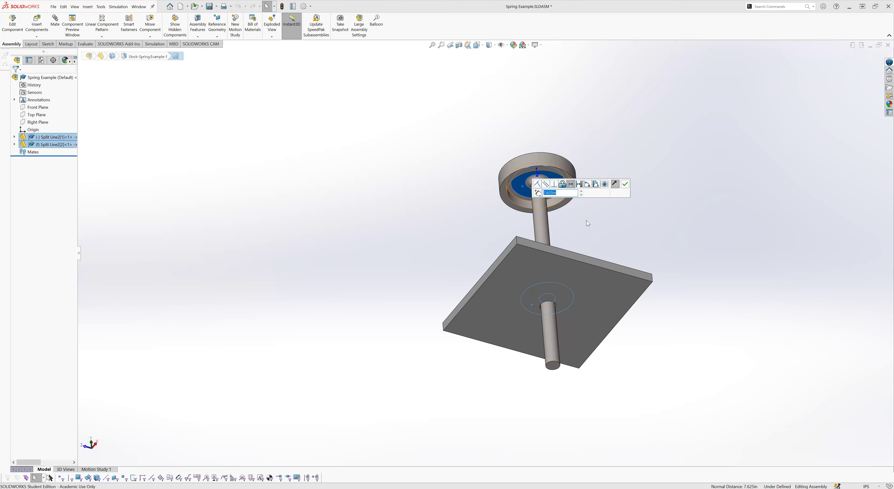
left_click(625, 185)
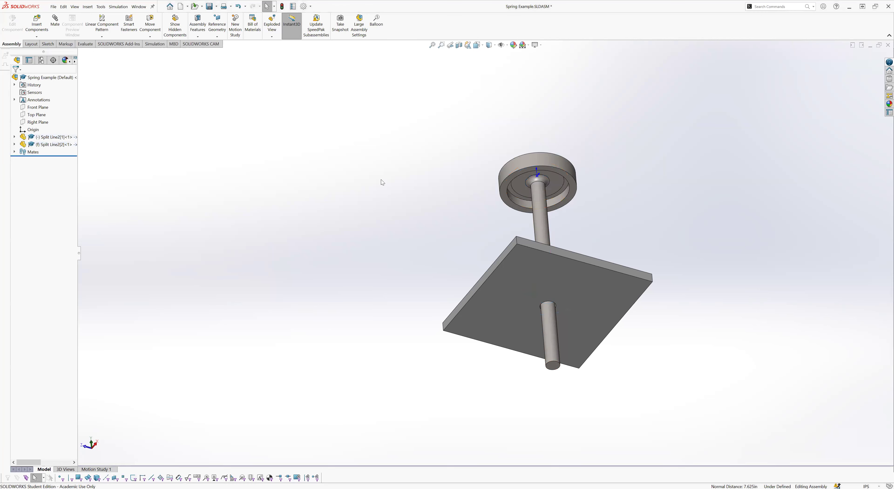
- Show the new distance mate in the assembly tree and move the cap-and-rod component sideways, away from the plate's hole
scroll(381, 182, "up", 2)
middle_click_drag(381, 182, 342, 236)
left_click(14, 152)
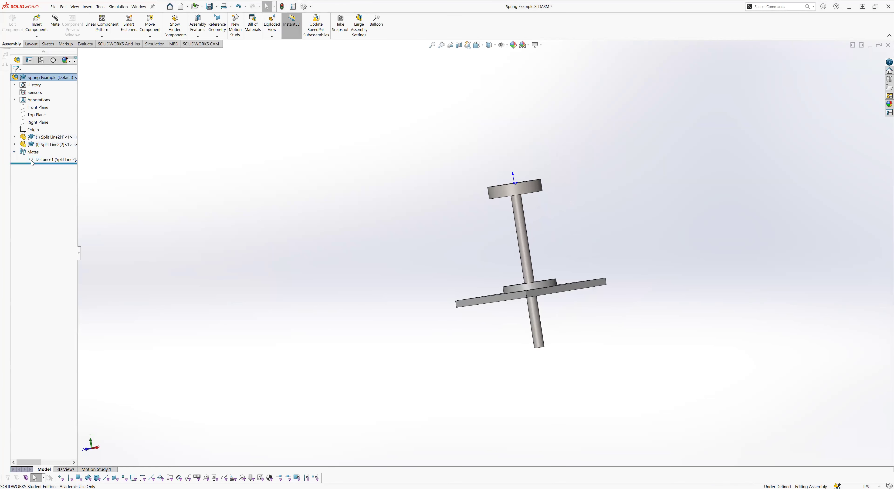
middle_click_drag(461, 241, 469, 299)
scroll(535, 239, "down", 4)
left_click_drag(471, 280, 337, 275)
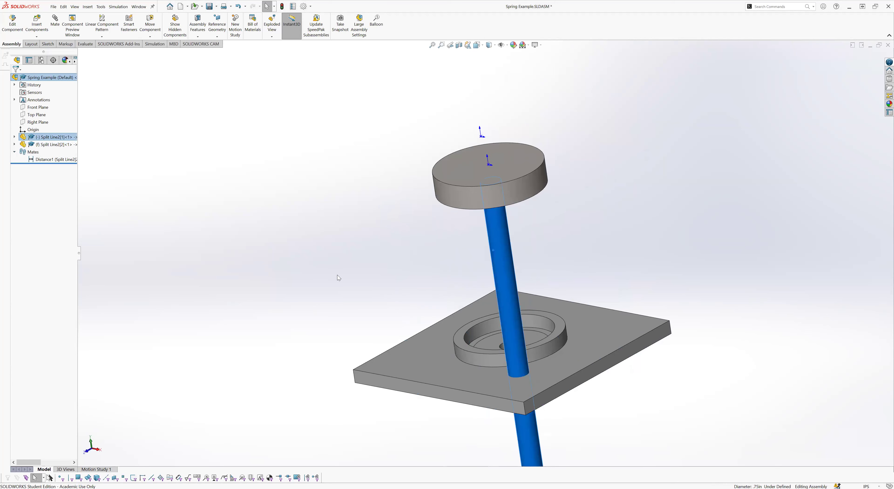
left_click(343, 274)
scroll(357, 274, "up", 3)
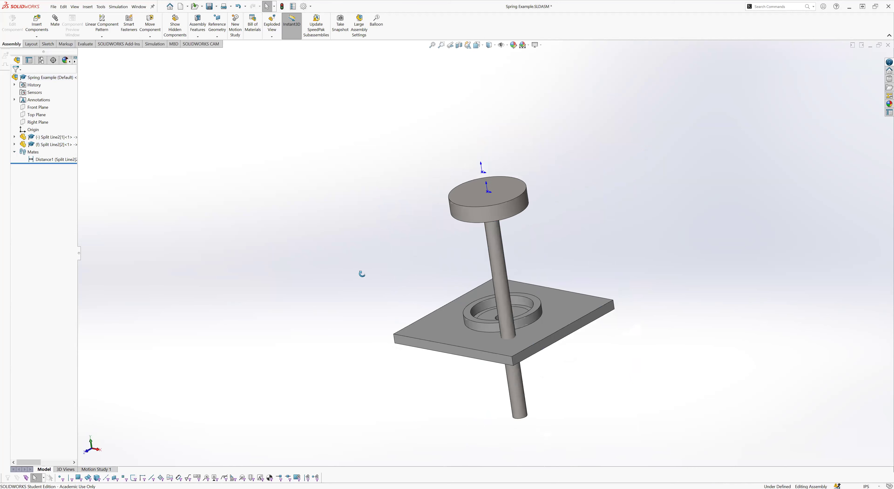
- Add a concentric mate between the rod's cylindrical face and the plate's central hole
middle_click_drag(362, 273, 430, 335)
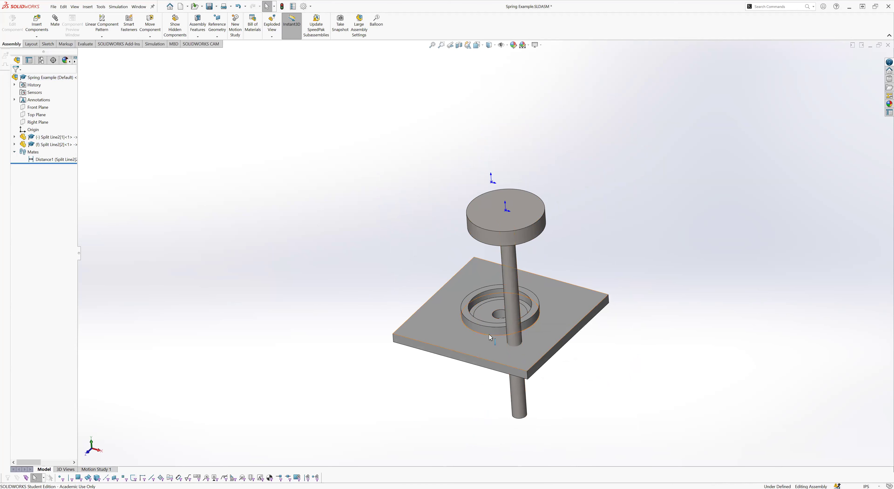
left_click(514, 296)
scroll(511, 328, "down", 4)
left_click(494, 304, "ctrl")
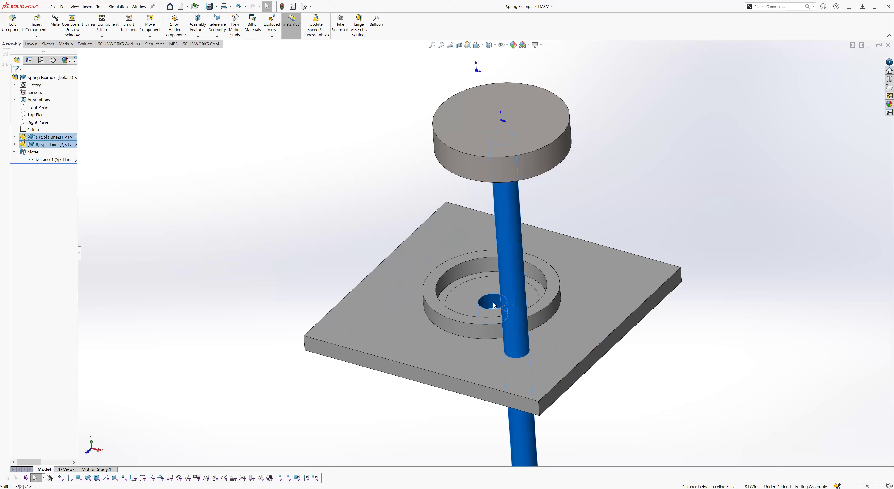
left_click(533, 299)
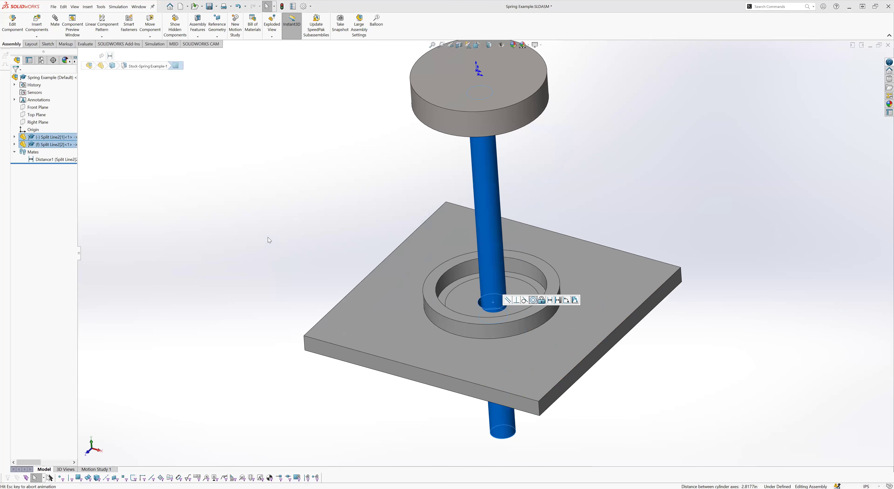
scroll(301, 291, "up", 3)
middle_click_drag(301, 290, 299, 270)
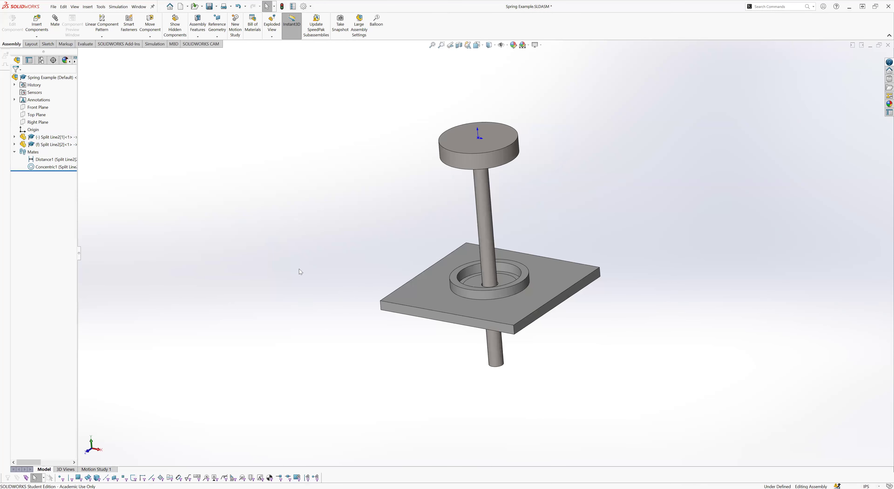
- Save the assembly with its modified part, and try to move the cap-and-rod component along the hole's axis
key("ctrl+s")
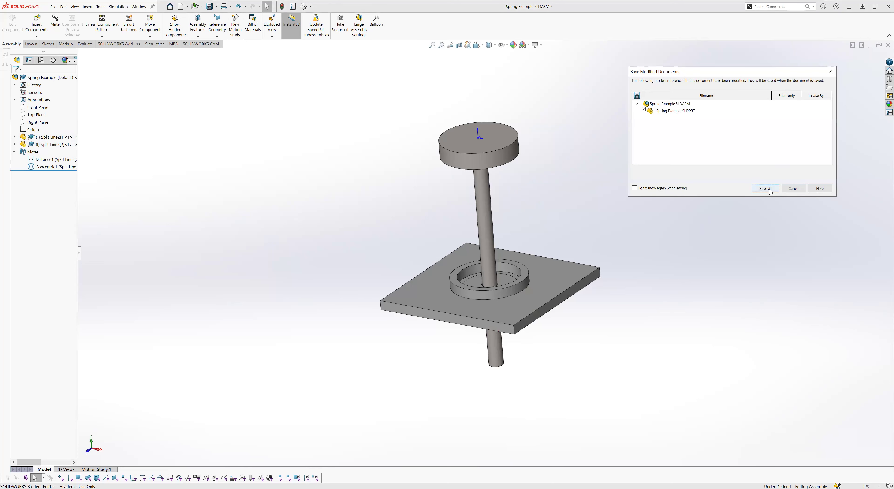
left_click(654, 190)
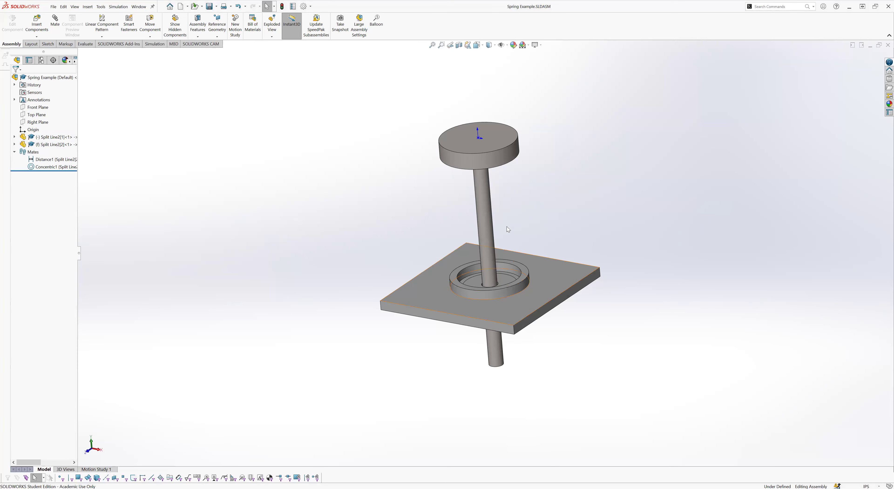
left_click(482, 213)
left_click_drag(482, 213, 465, 291)
left_click(459, 187)
- Add a new assembly configuration named Free and return to the assembly's feature tree
left_click(41, 61)
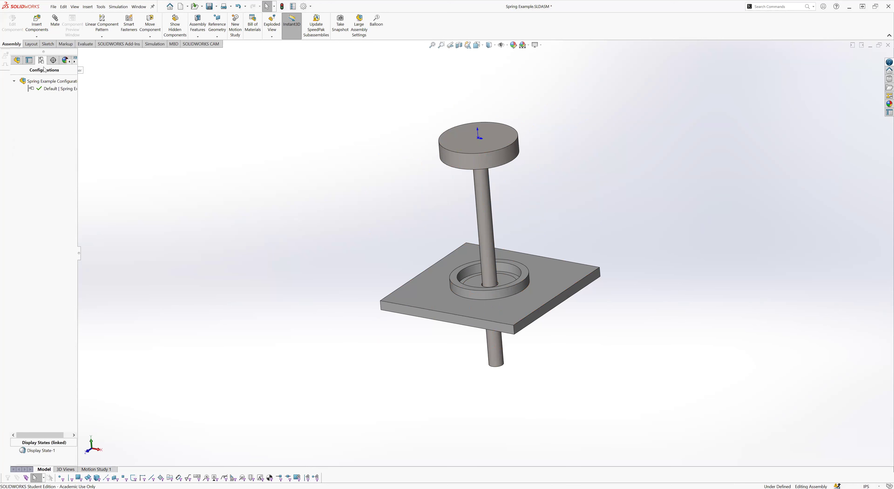
right_click(51, 81)
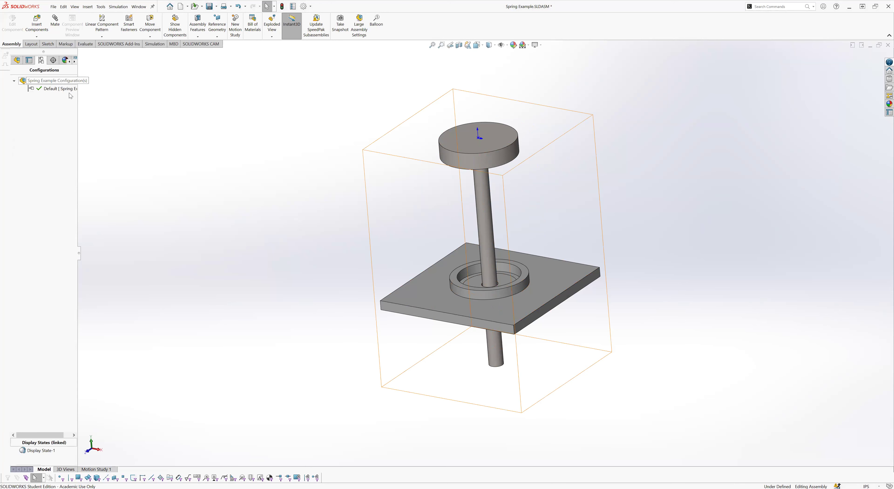
left_click(70, 94)
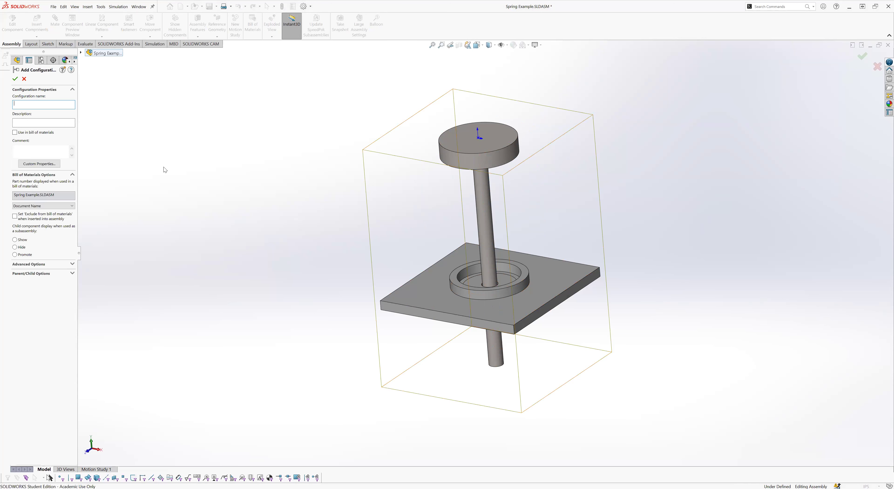
left_click(15, 79)
left_click(17, 60)
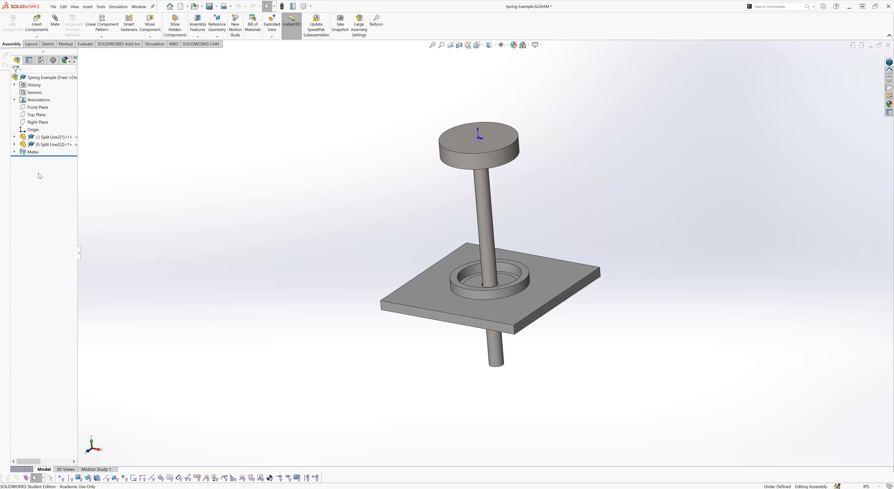
- Suppress the distance mate in the Free configuration and slide the cap and rod down toward the plate
left_click(15, 152)
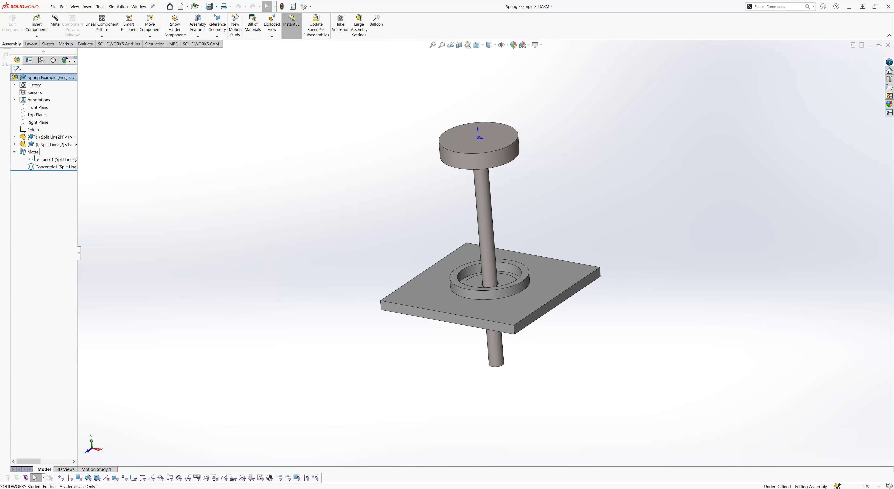
left_click(51, 160)
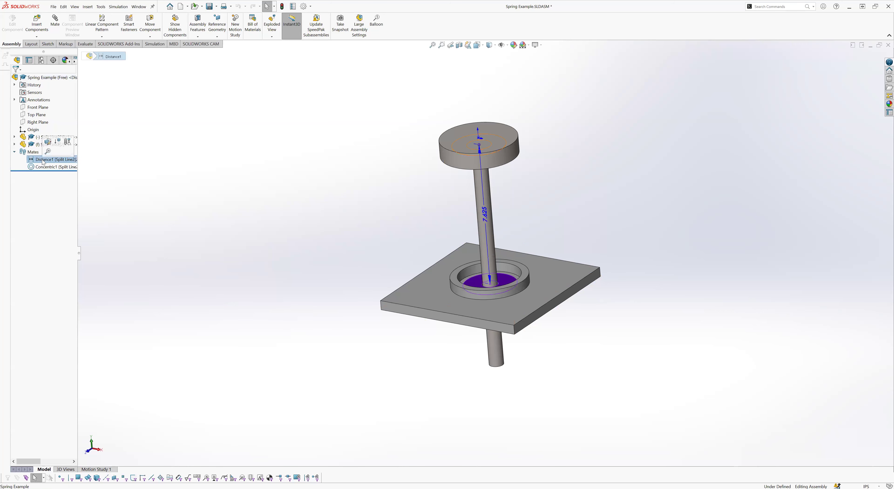
left_click(57, 142)
left_click_drag(448, 159, 393, 187)
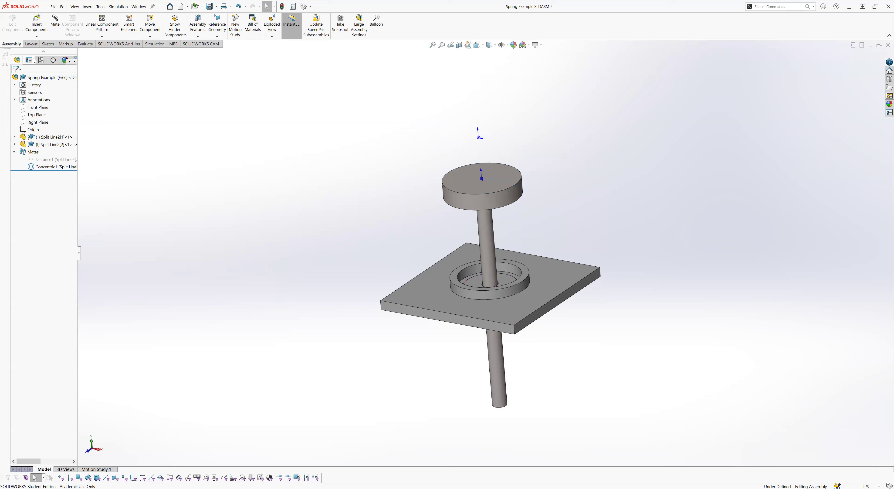
- Activate the Default configuration and try to move the cap-and-rod component with the distance mate in place
left_click(41, 60)
double_click(44, 89)
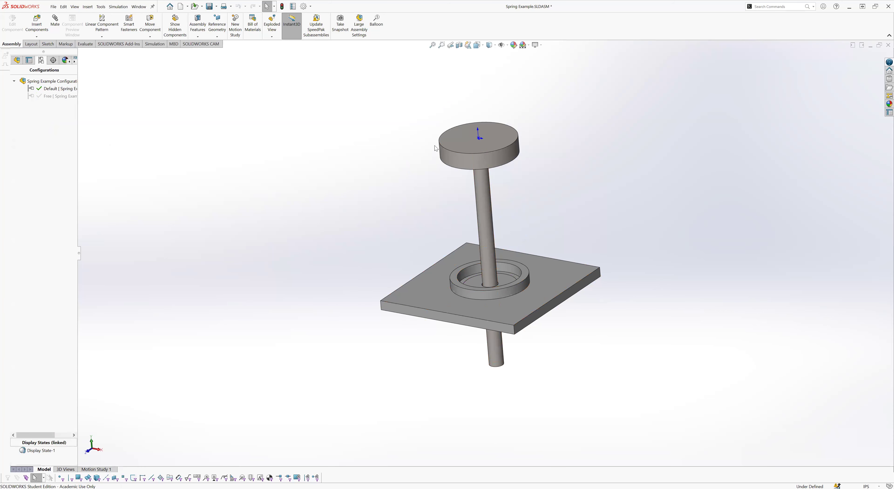
left_click(446, 158)
left_click(394, 174)
left_click_drag(458, 164, 558, 207)
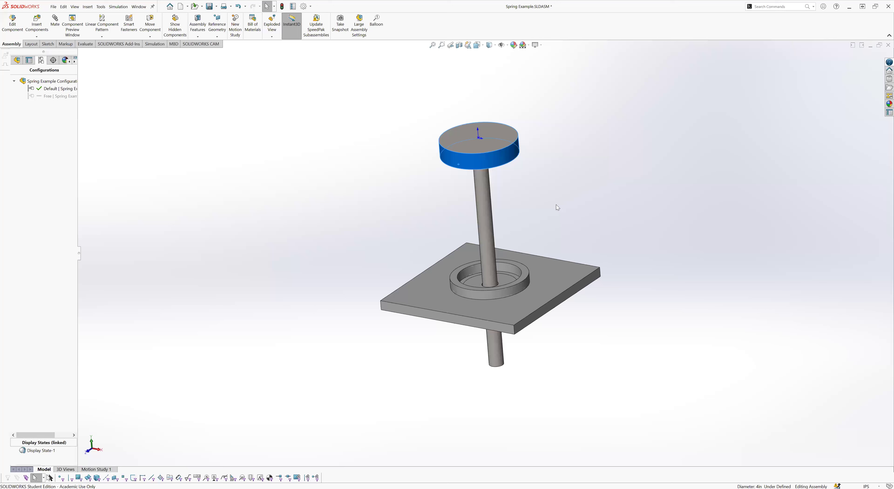
left_click(267, 209)
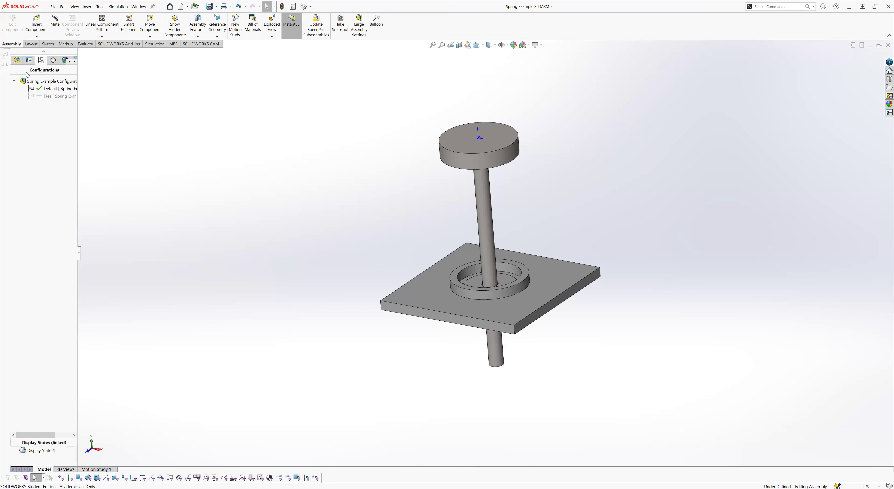
- Create a static simulation study named Static 1 for the assembly's Default configuration
left_click(16, 60)
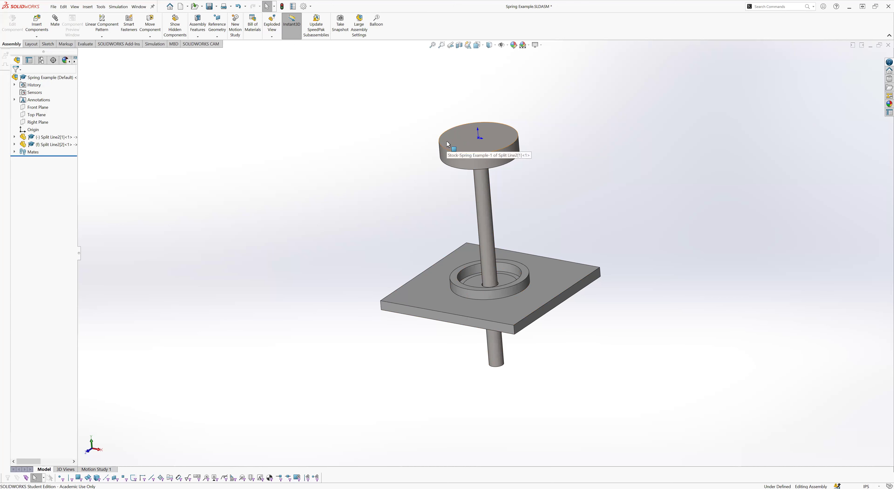
left_click(156, 44)
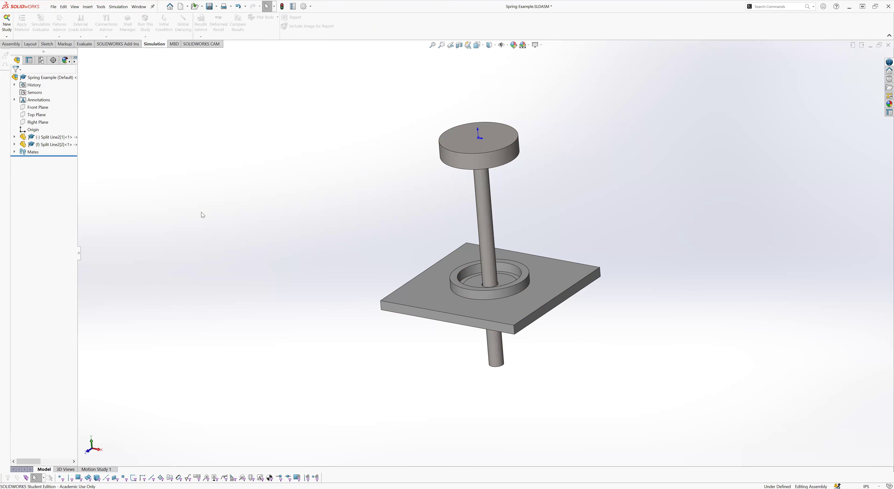
left_click(6, 23)
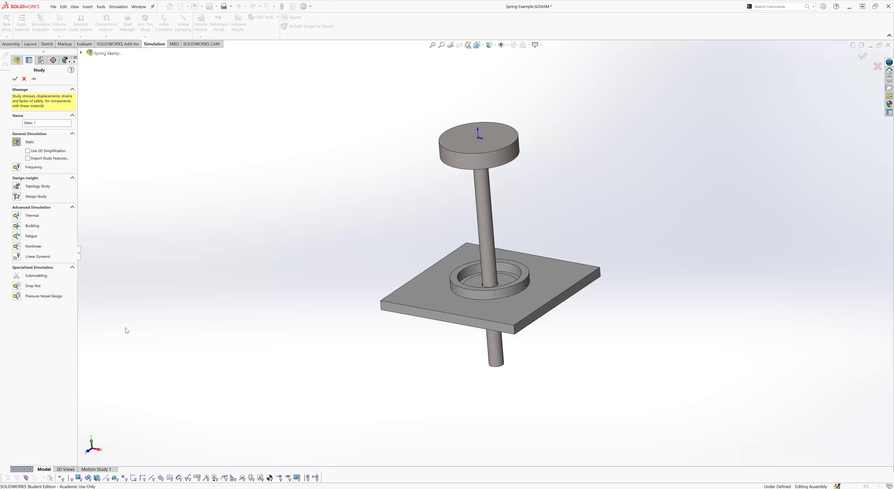
left_click(15, 78)
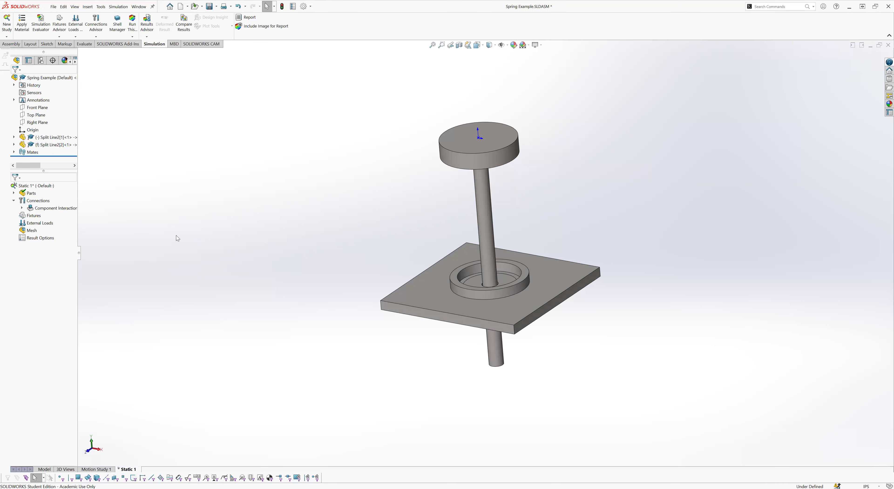
- Start a compression-only spring connector with normal stiffness 1000 and pick the annular face inside the plate's ring as the first parallel face
left_click(14, 193)
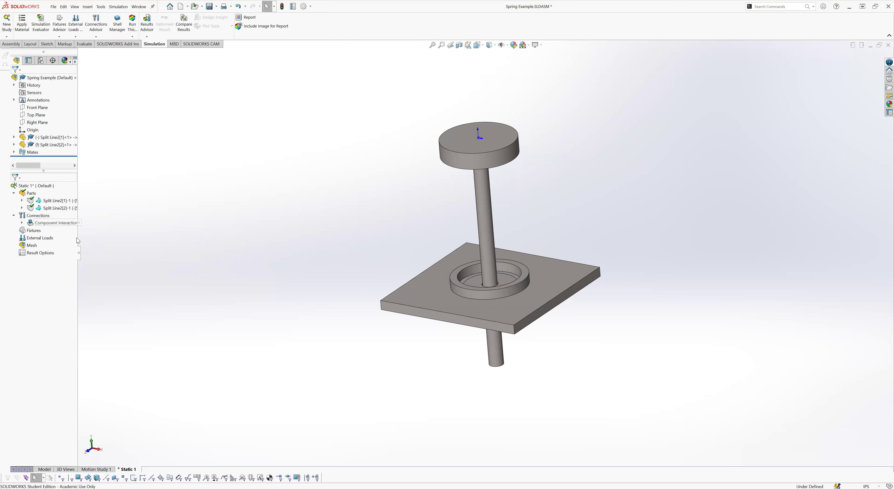
left_click(22, 223)
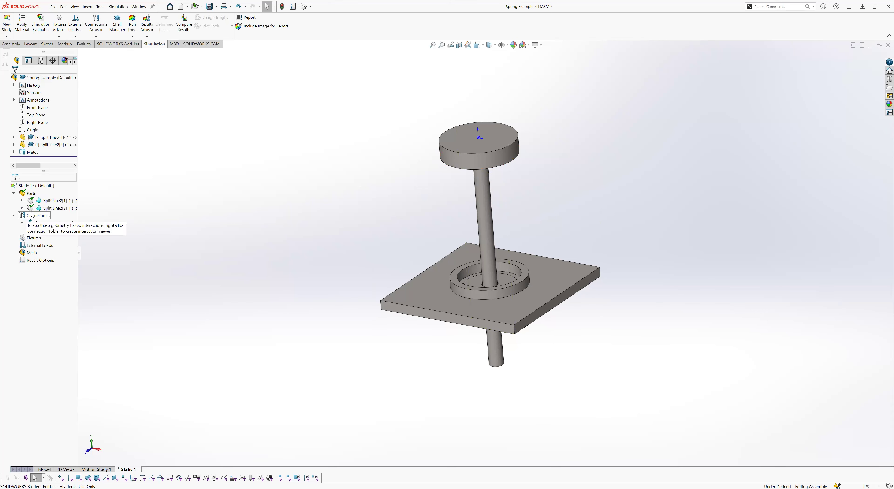
right_click(37, 217)
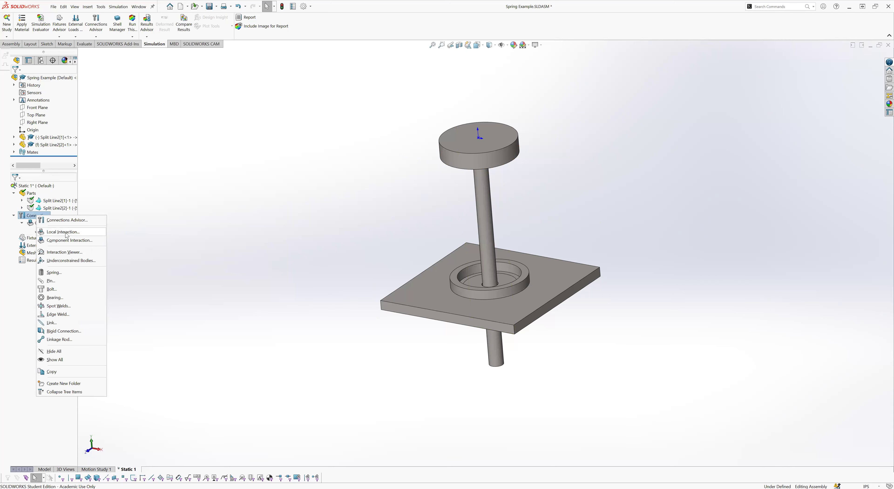
left_click(58, 273)
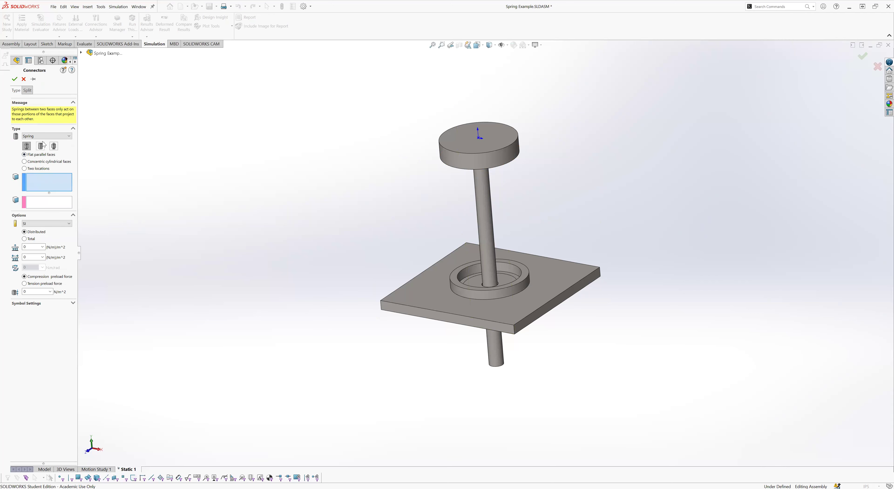
left_click(41, 145)
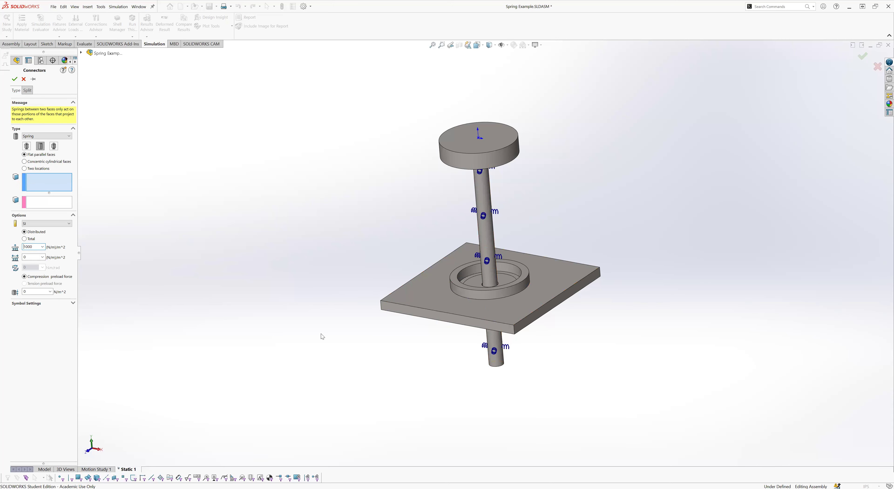
scroll(488, 296, "down", 8)
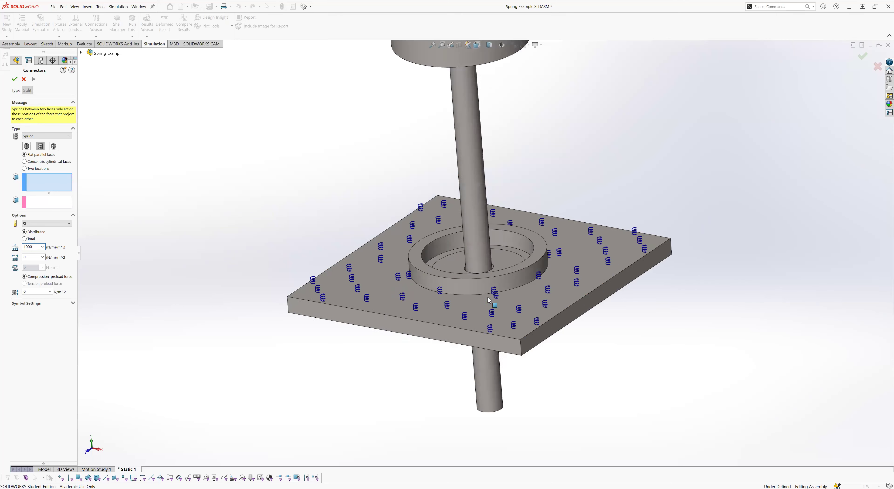
left_click(383, 224)
- Assign the matching annular face under the cap as the spring's second face and finish the connector with Total stiffness
scroll(384, 226, "up", 5)
middle_click_drag(379, 228, 376, 72)
scroll(435, 82, "down", 8)
left_click(440, 198)
scroll(440, 198, "up", 5)
middle_click_drag(285, 269, 427, 228)
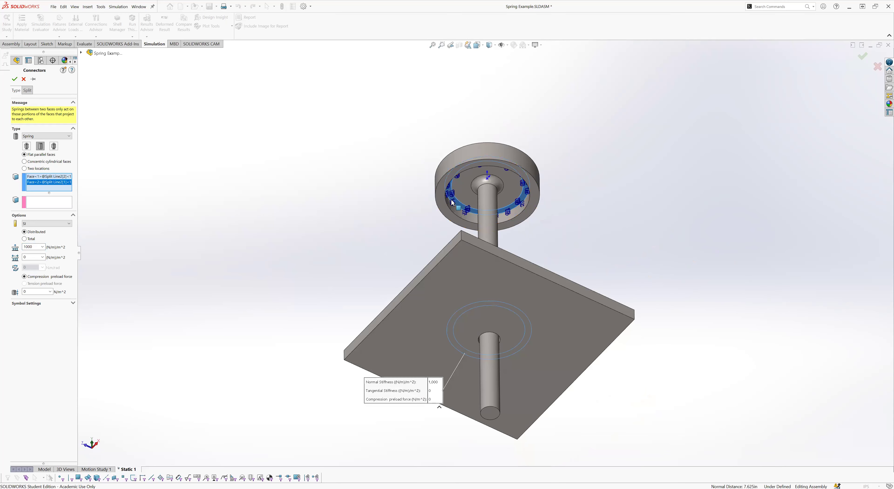
left_click(457, 205)
left_click(44, 206)
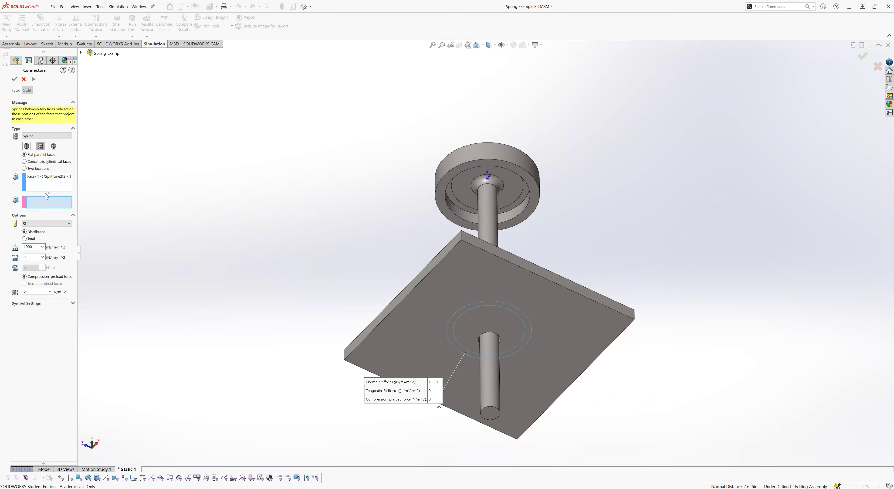
left_click(457, 202)
middle_click_drag(354, 231, 427, 207)
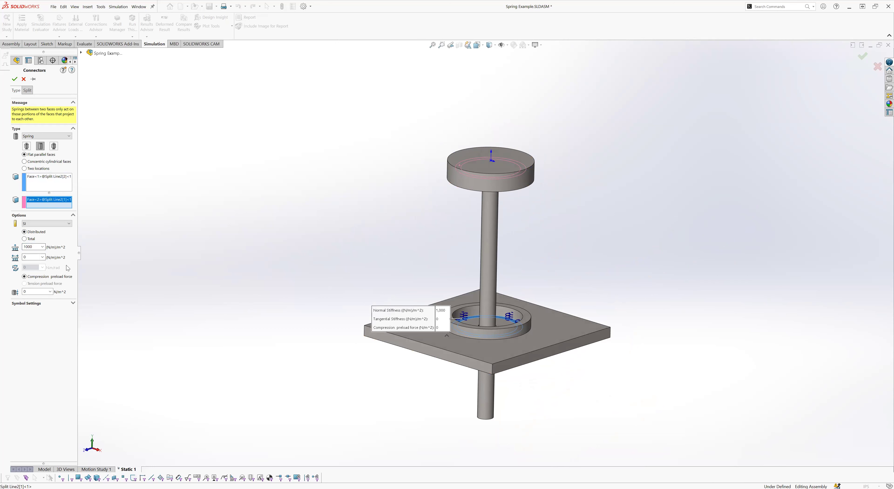
left_click(24, 239)
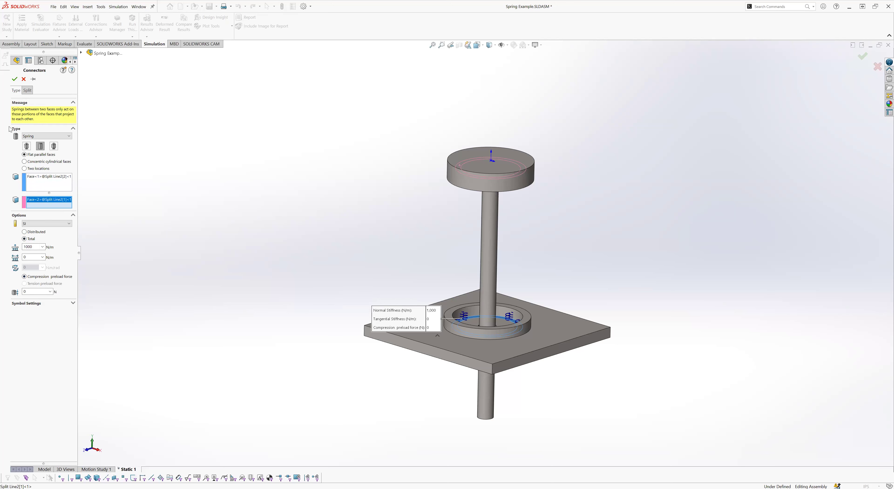
left_click(14, 80)
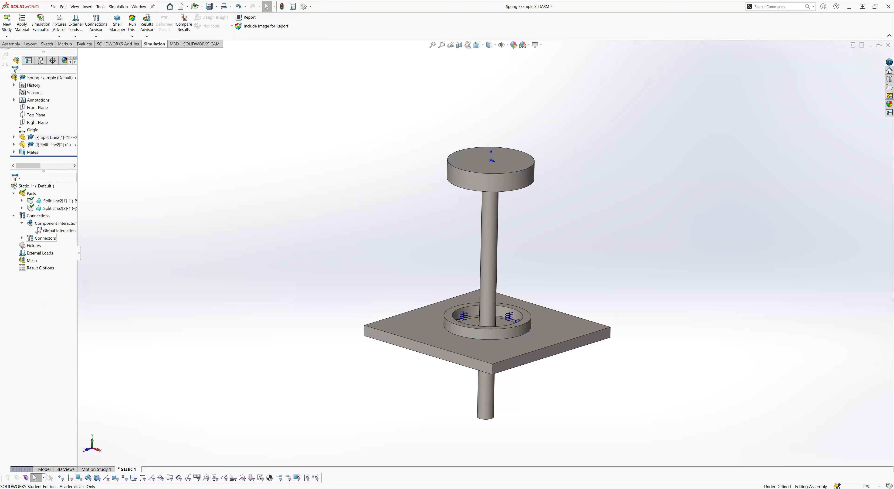
- Add a Fixed Geometry fixture to the underside face of the square plate
right_click(39, 246)
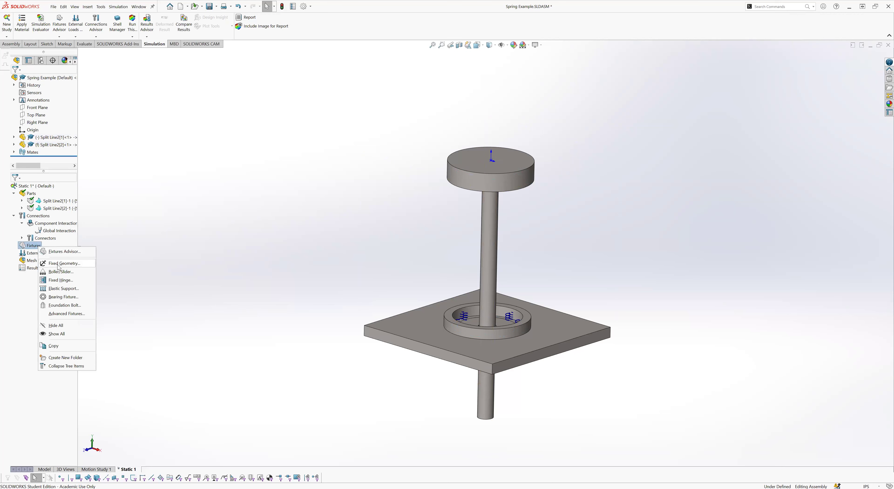
left_click(58, 265)
scroll(291, 258, "up", 1)
middle_click_drag(290, 258, 292, 219)
left_click(409, 313)
middle_click_drag(314, 268, 315, 313)
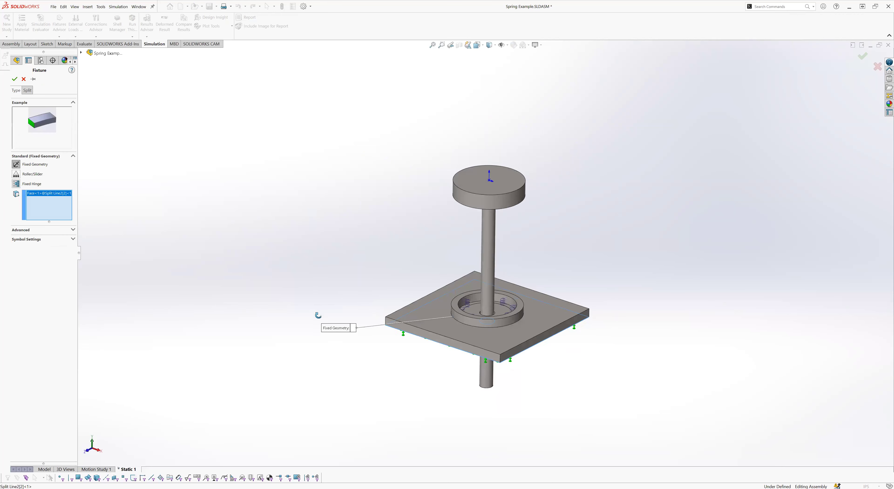
left_click(14, 79)
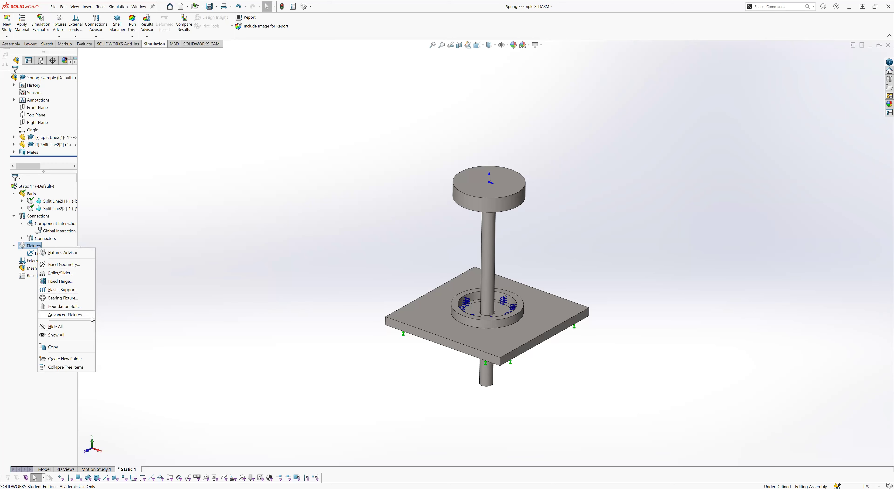
- Add an On Cylindrical Faces fixture to the cap's outer face with a radial translation of 0 mm
left_click(78, 317)
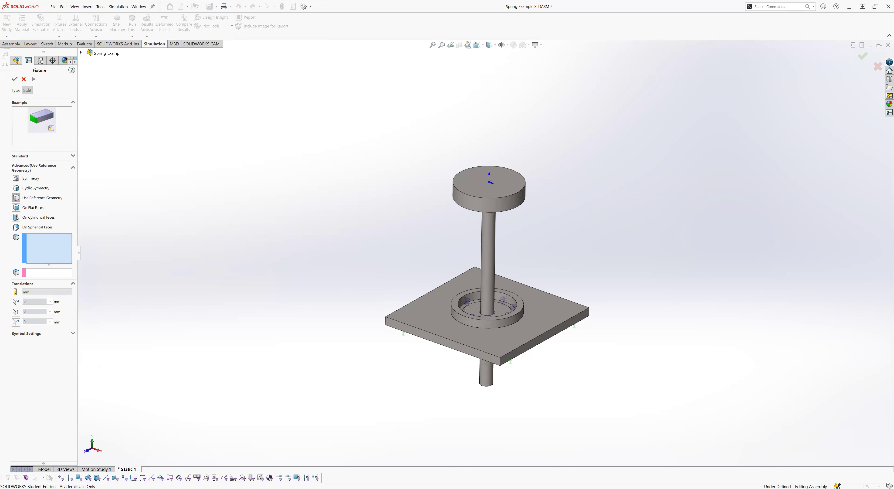
left_click(16, 217)
left_click(471, 198)
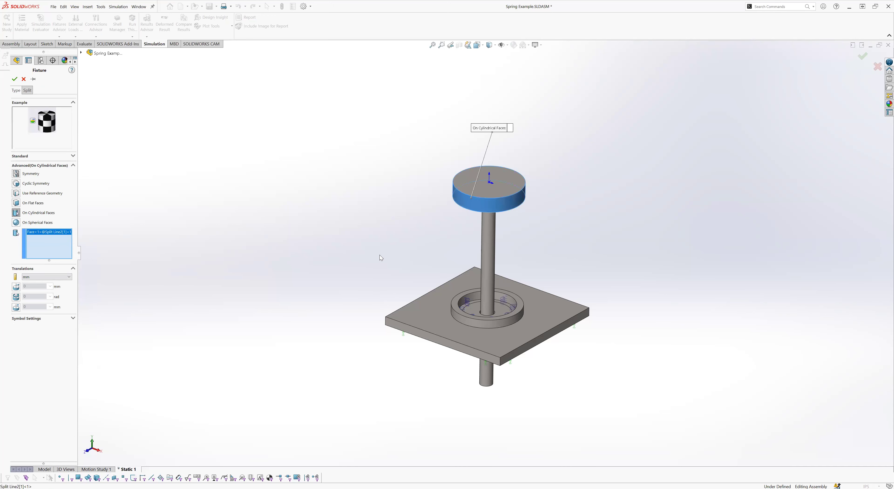
left_click(16, 287)
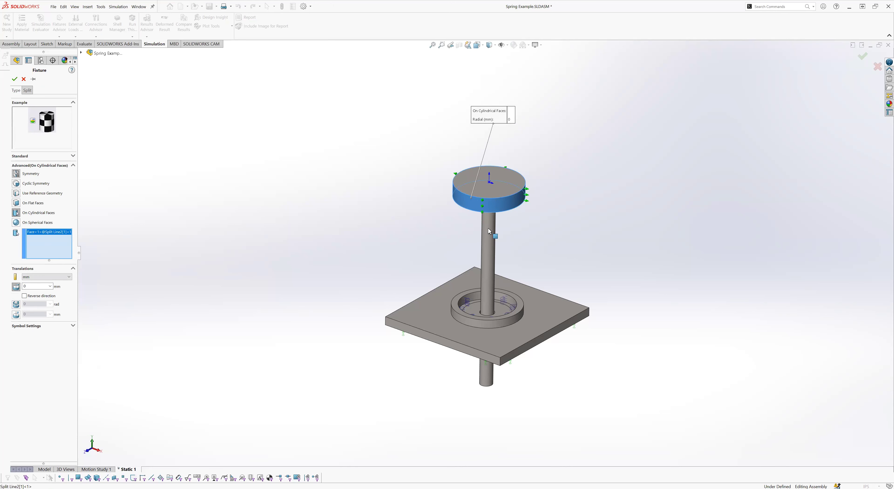
left_click(15, 80)
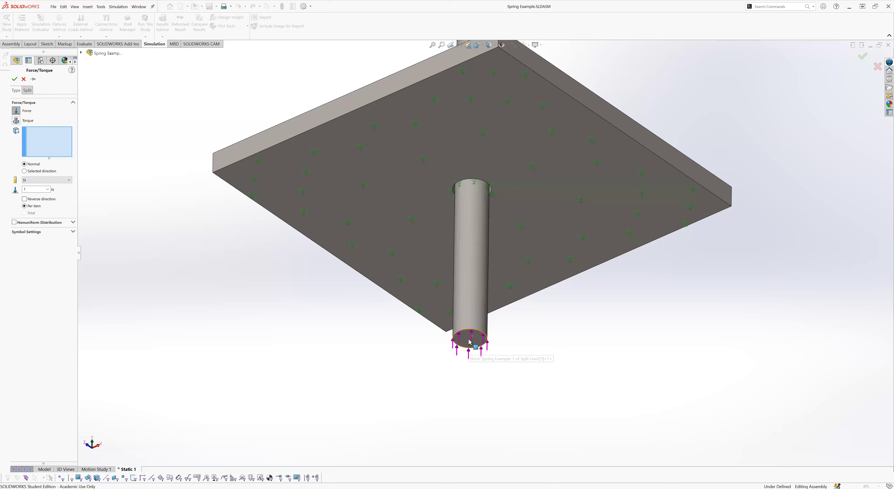
- Apply a 50 N normal force to the rod's lower end face, reversed so it pulls away from the cap
left_click(469, 338)
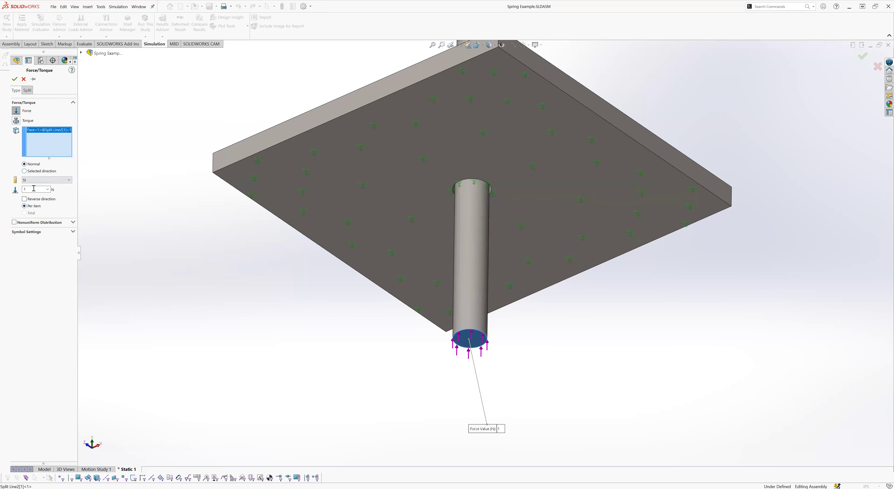
left_click(24, 200)
type("50")
scroll(229, 255, "up", 2)
middle_click_drag(228, 254, 254, 236)
scroll(242, 238, "up", 4)
left_click(15, 79)
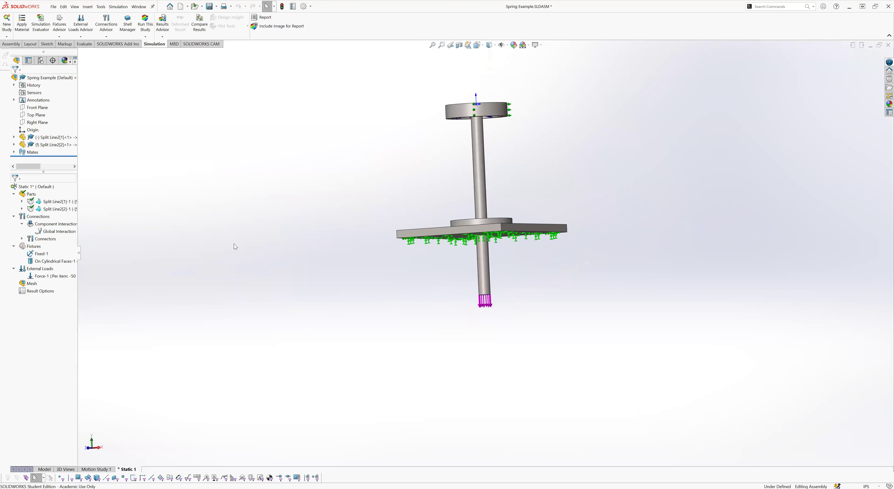
scroll(413, 179, "up", 3)
middle_click_drag(413, 179, 544, 257)
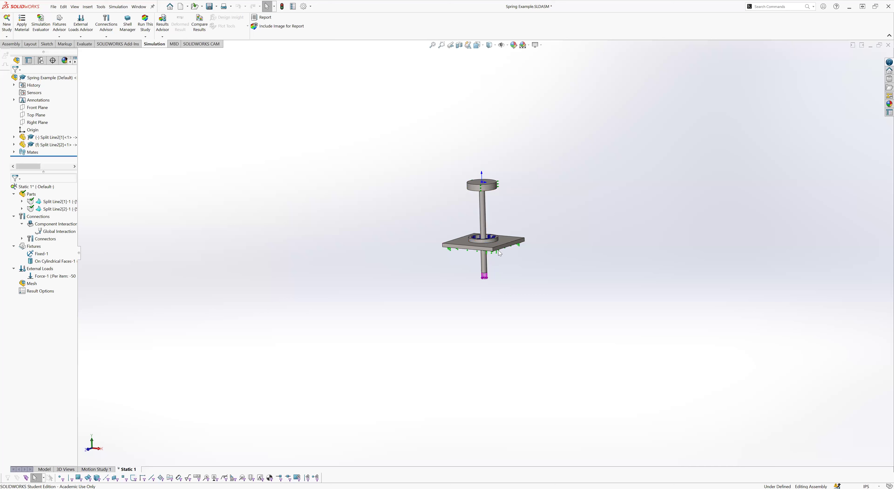
scroll(465, 191, "down", 4)
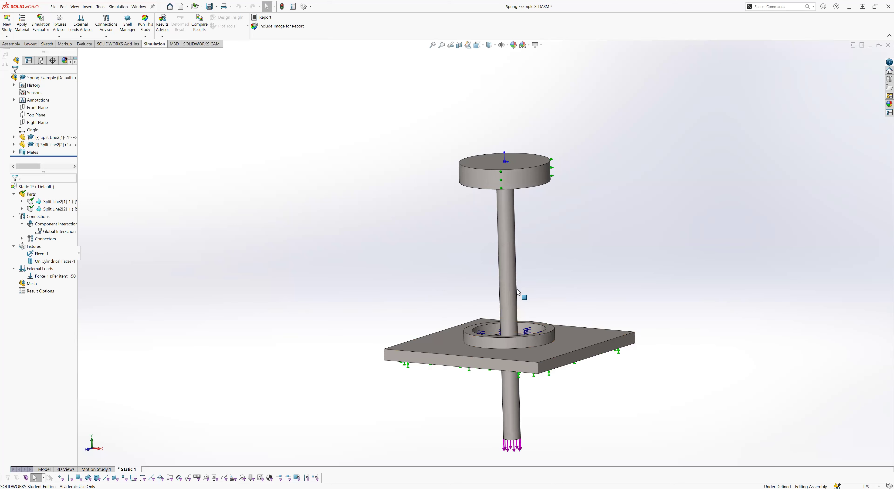
scroll(417, 279, "up", 3)
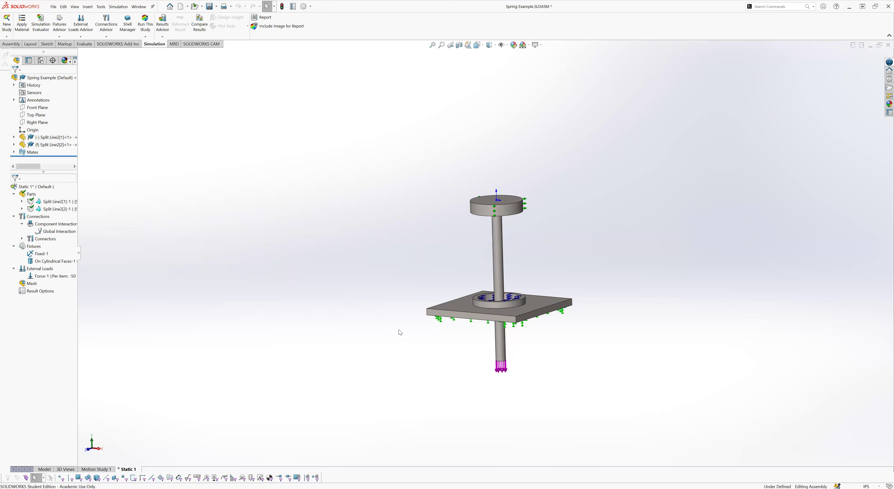
middle_click_drag(455, 335, 470, 293)
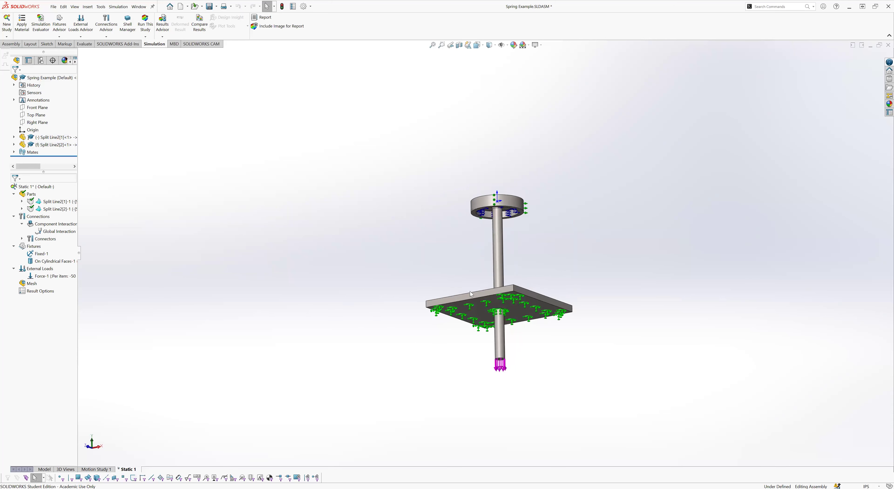
middle_click_drag(380, 227, 358, 287)
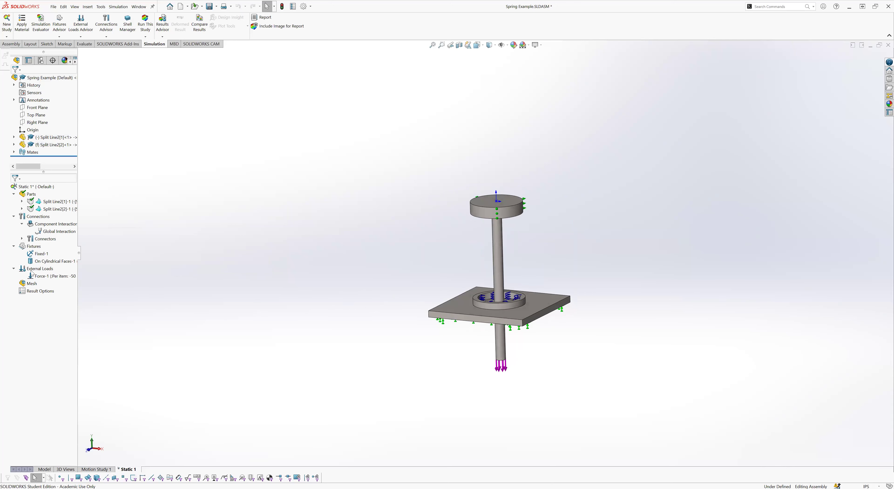
- Mesh the assembly at the default density with Mesh Parameters turned off
right_click(31, 283)
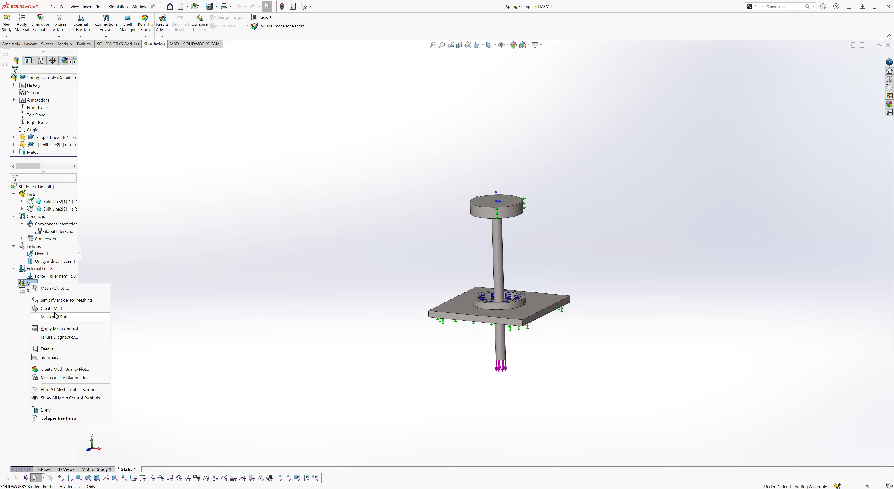
left_click(54, 309)
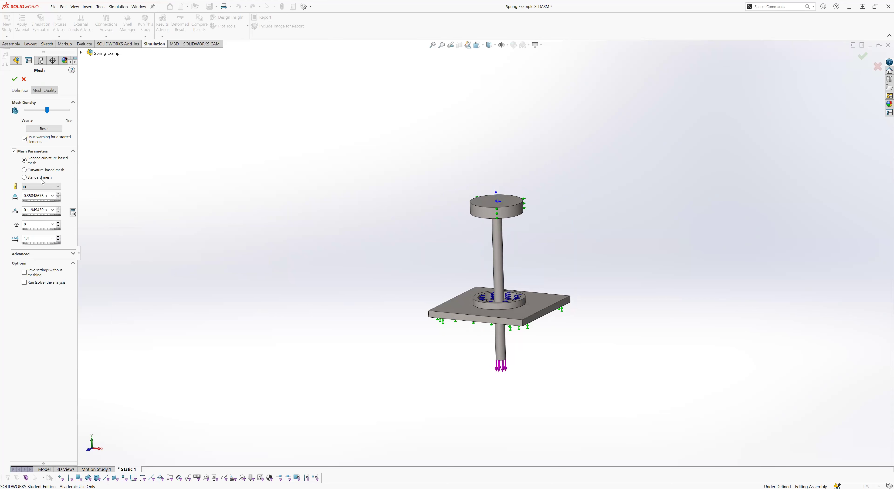
left_click(32, 152)
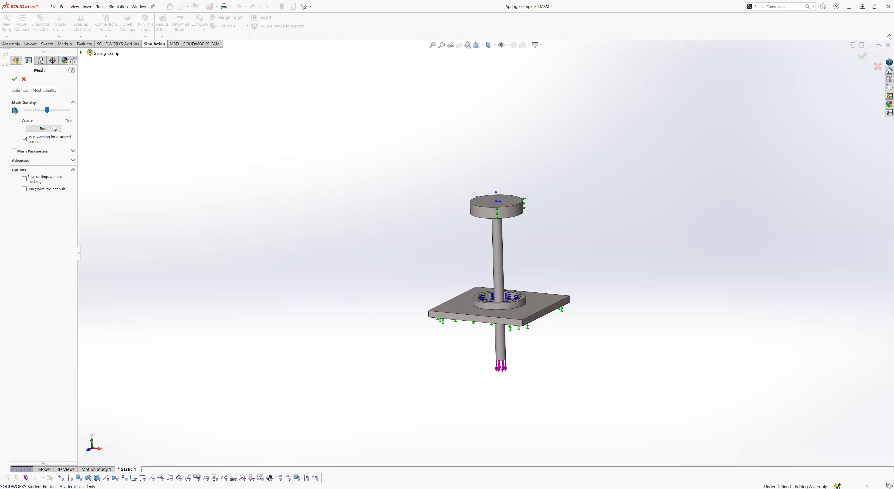
left_click(15, 80)
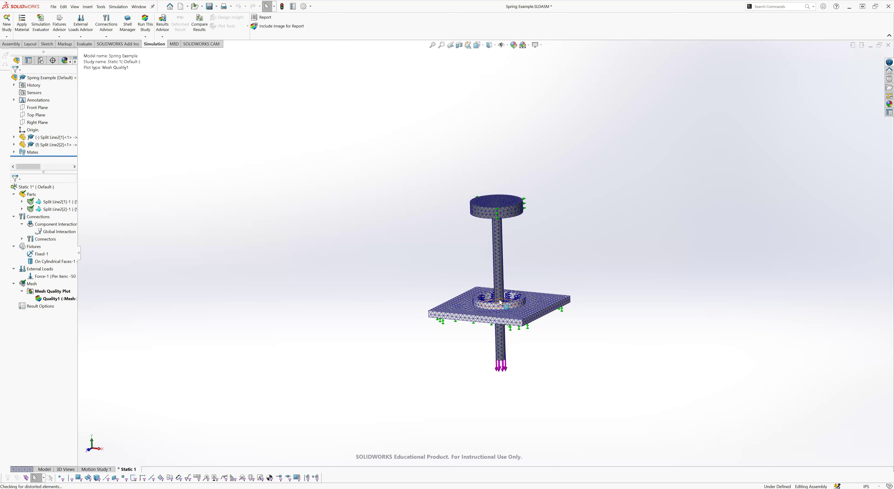
- Apply a per-part mesh control to the square plate component with the mesh density set to Fine
scroll(497, 278, "up", 5)
scroll(437, 198, "down", 3)
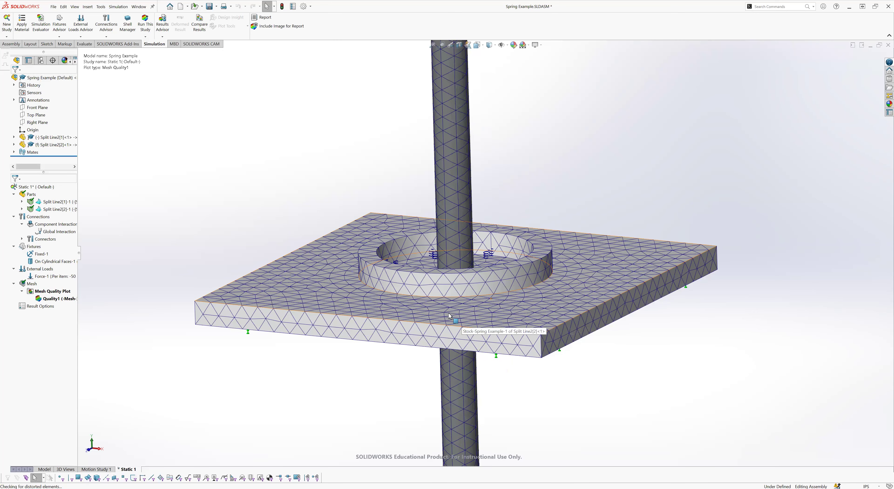
middle_click_drag(436, 198, 416, 215)
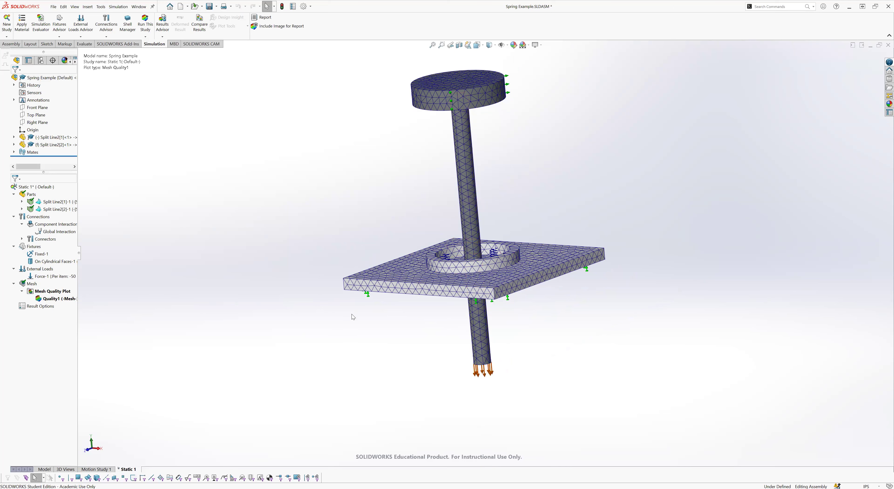
middle_click_drag(322, 289, 321, 347)
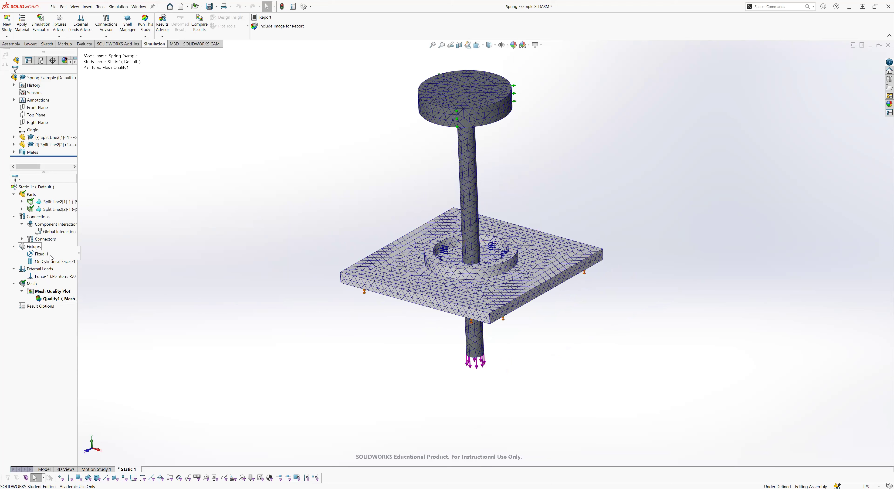
right_click(35, 285)
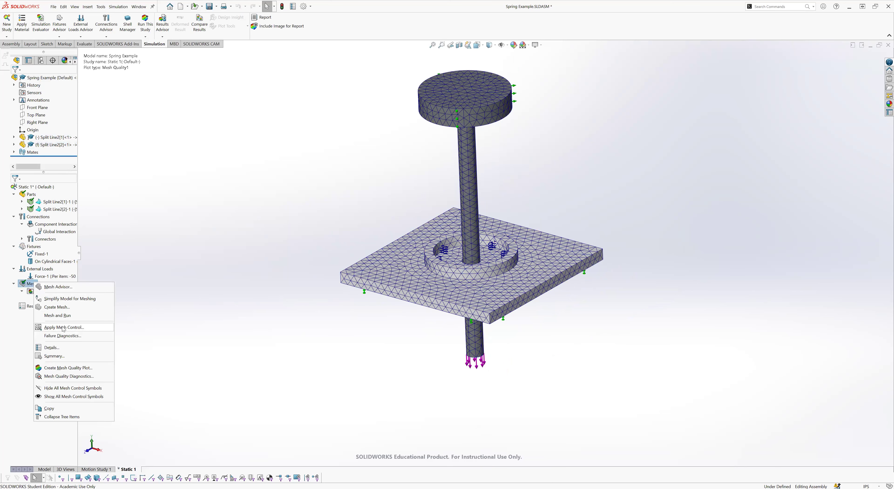
left_click(63, 327)
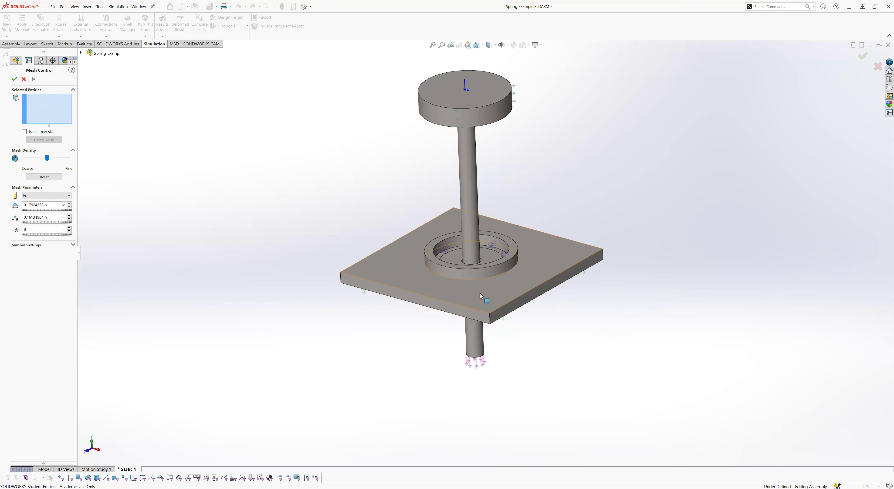
left_click(457, 276)
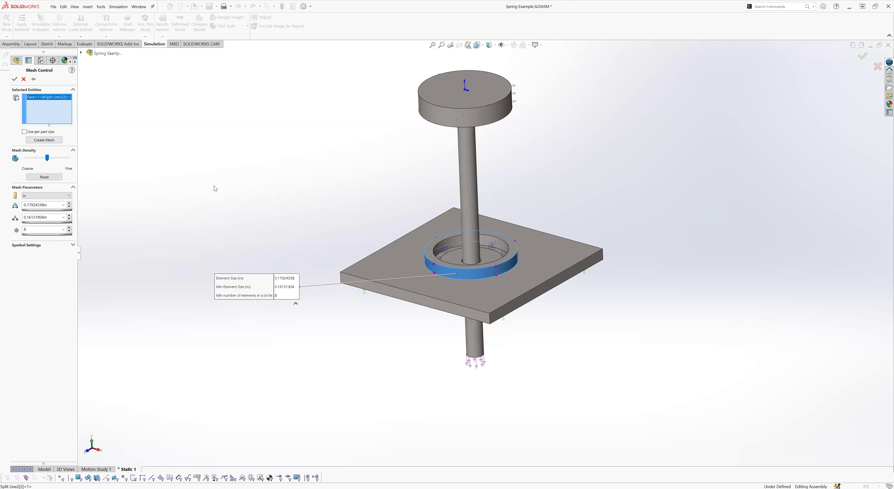
left_click(25, 132)
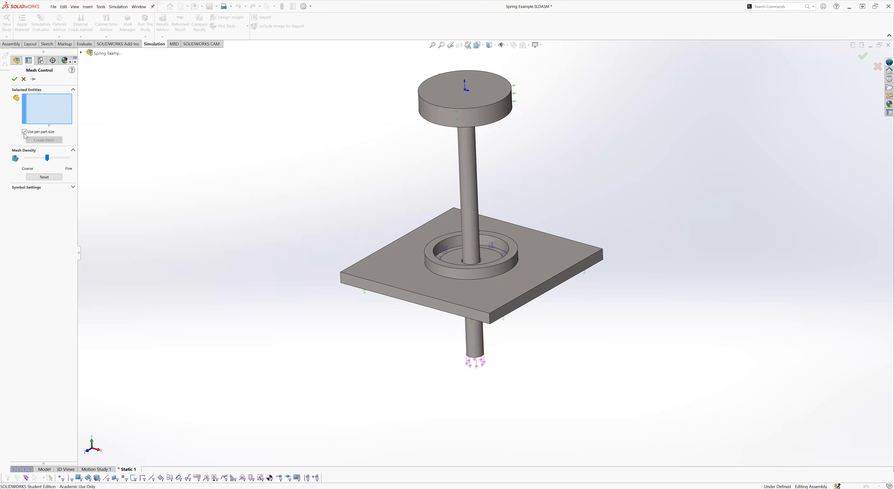
left_click(24, 132)
left_click(25, 132)
left_click(371, 276)
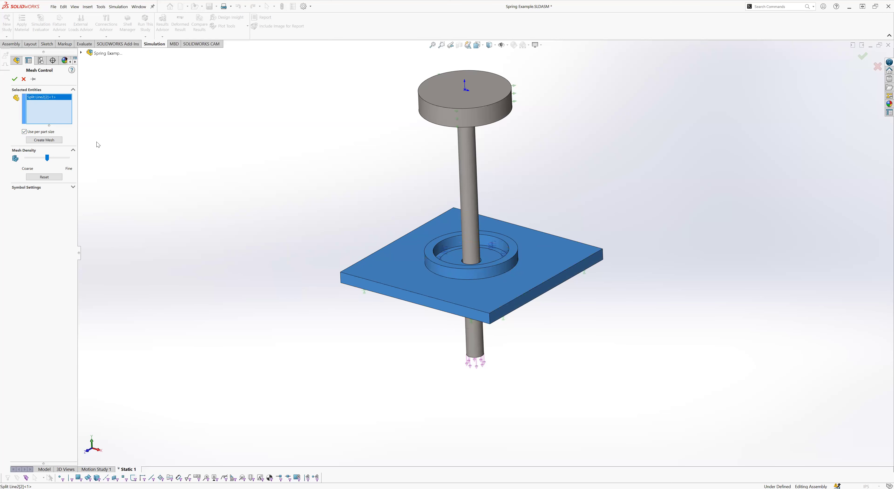
left_click_drag(48, 158, 55, 160)
left_click(14, 78)
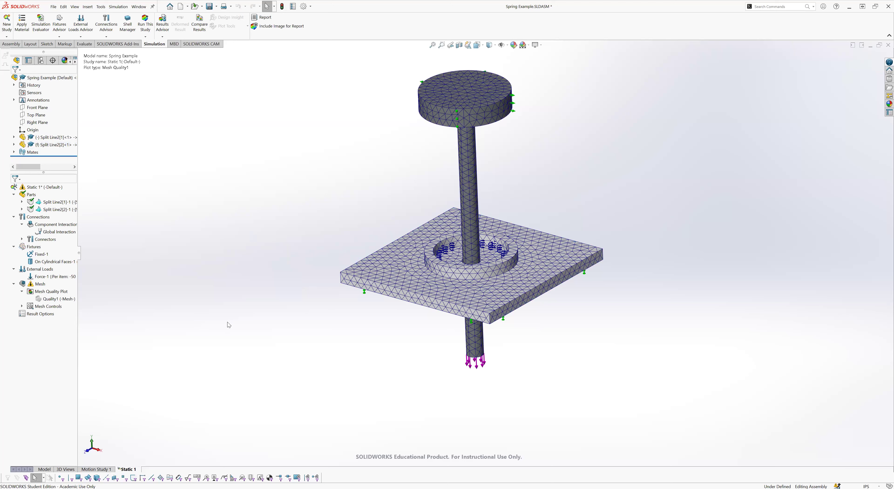
- Re-create the assembly mesh with the plate's mesh control applied, keeping the blended curvature-based mesh settings
right_click(40, 285)
left_click(66, 320)
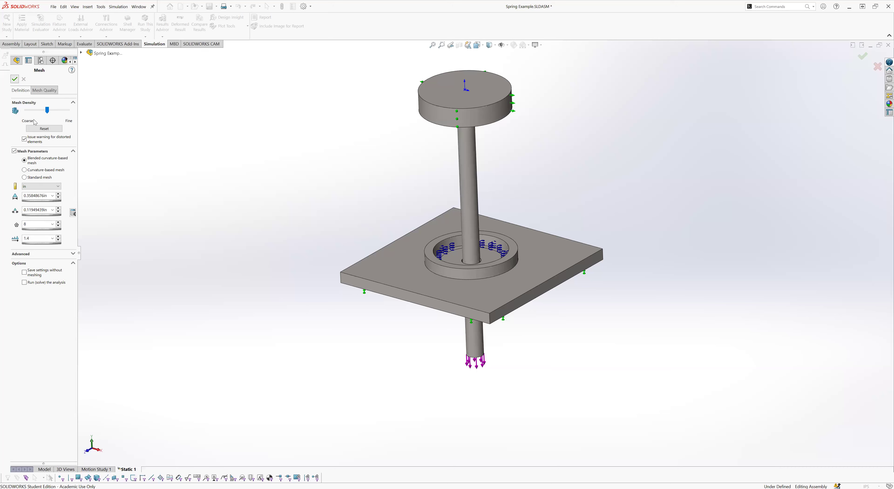
left_click(15, 79)
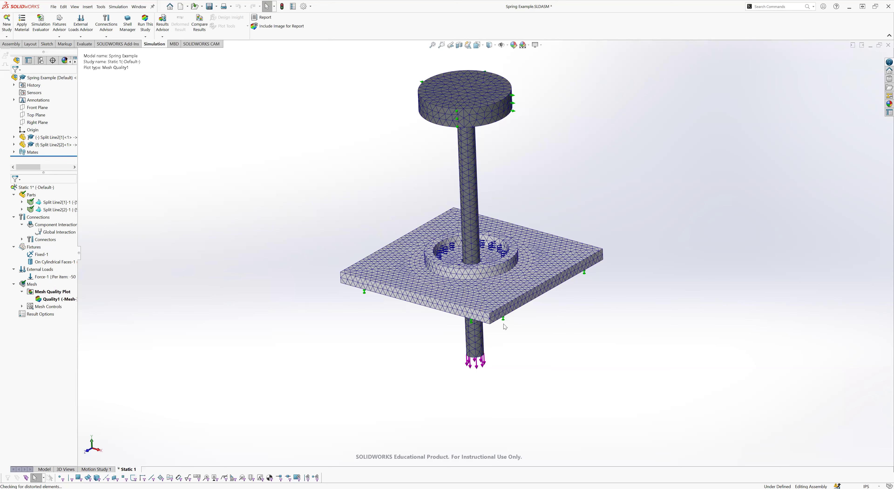
scroll(486, 321, "down", 5)
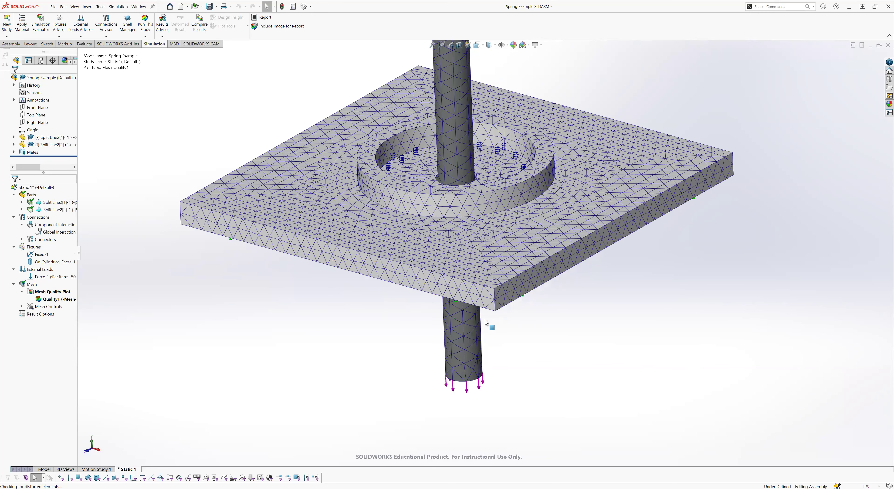
scroll(484, 319, "down", 2)
scroll(205, 269, "up", 4)
left_click(41, 253)
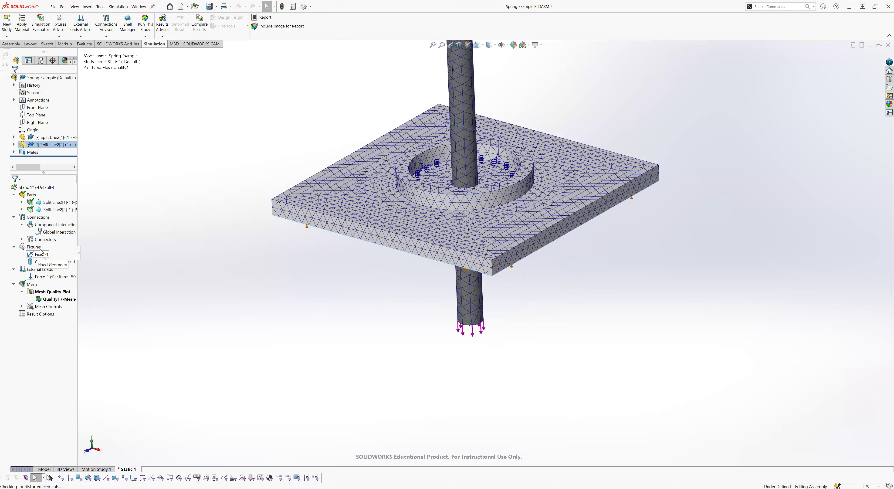
left_click(14, 284)
left_click(14, 285)
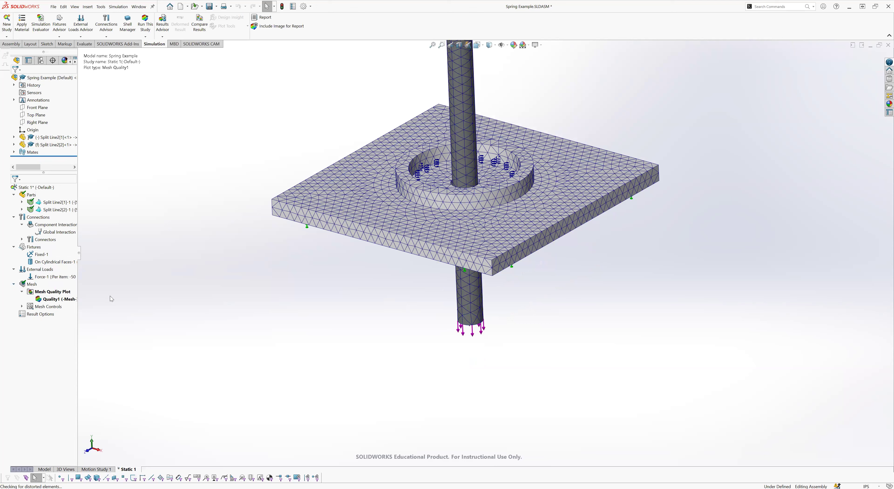
- Add a second per-part mesh control on the square plate with a finer-than-default mesh density
right_click(34, 285)
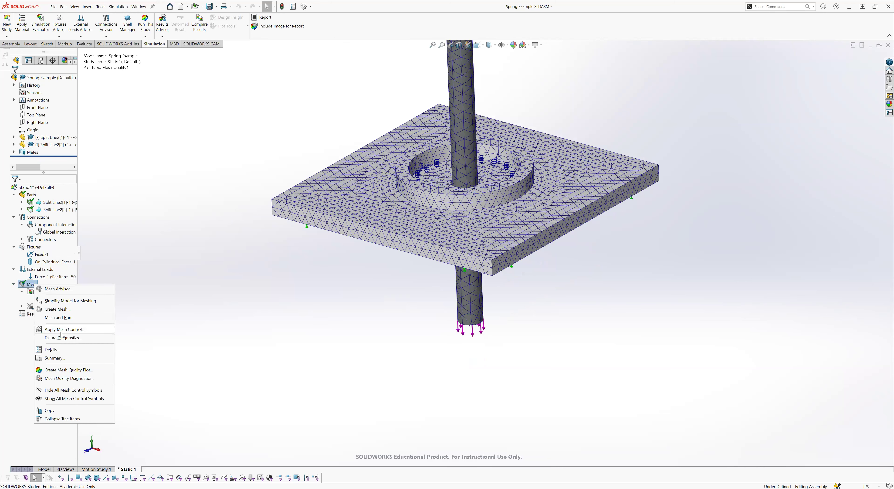
left_click(61, 330)
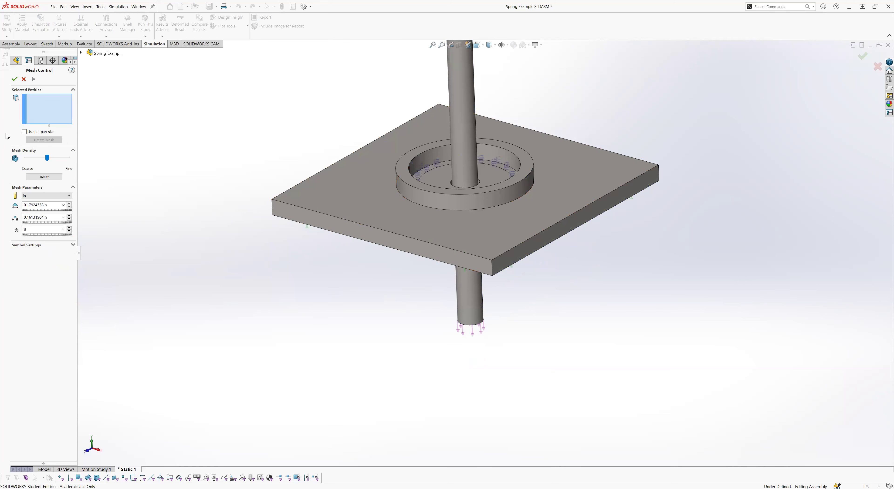
left_click(24, 132)
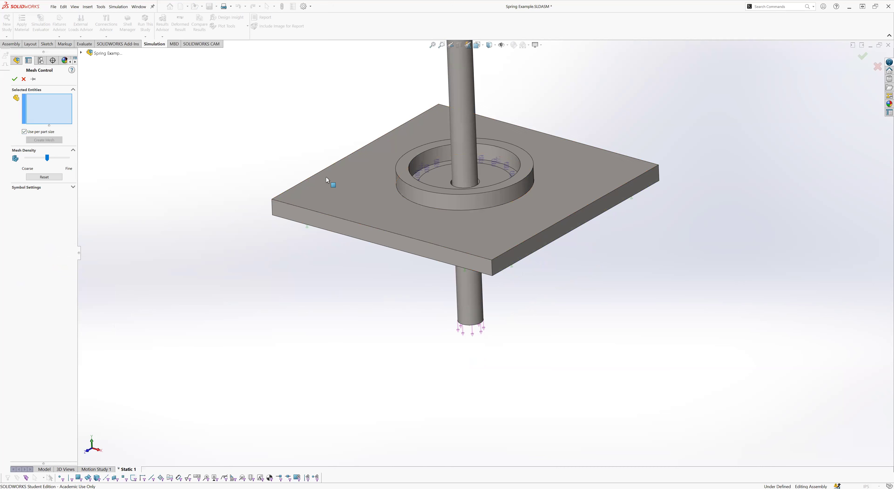
left_click(320, 201)
left_click(59, 159)
left_click(15, 79)
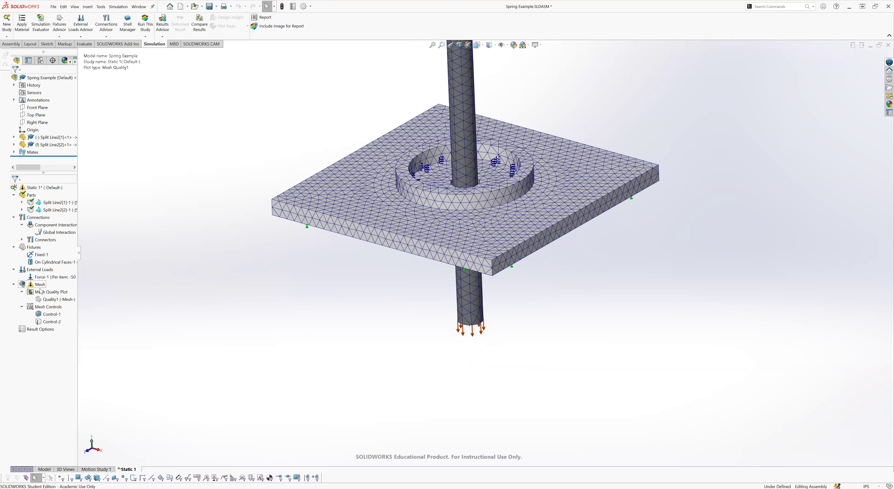
- Mesh the assembly again with both plate mesh controls applied and the other mesh settings kept
middle_click_drag(254, 239, 288, 236)
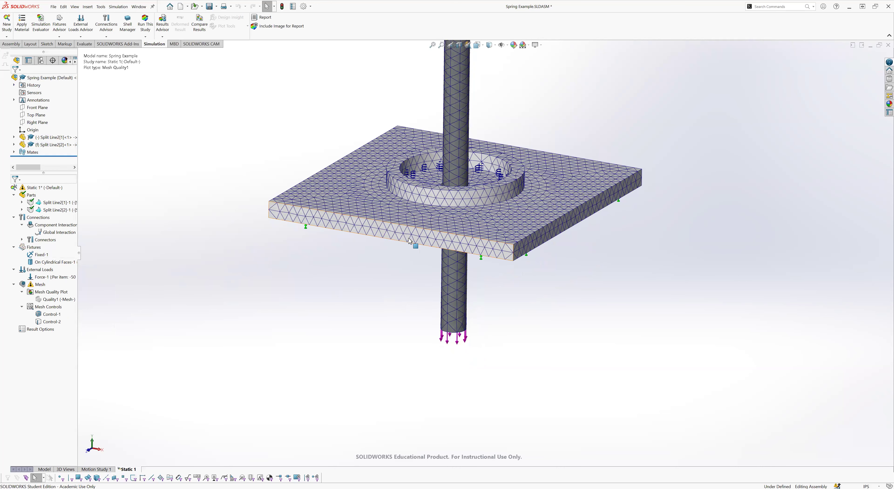
right_click(39, 285)
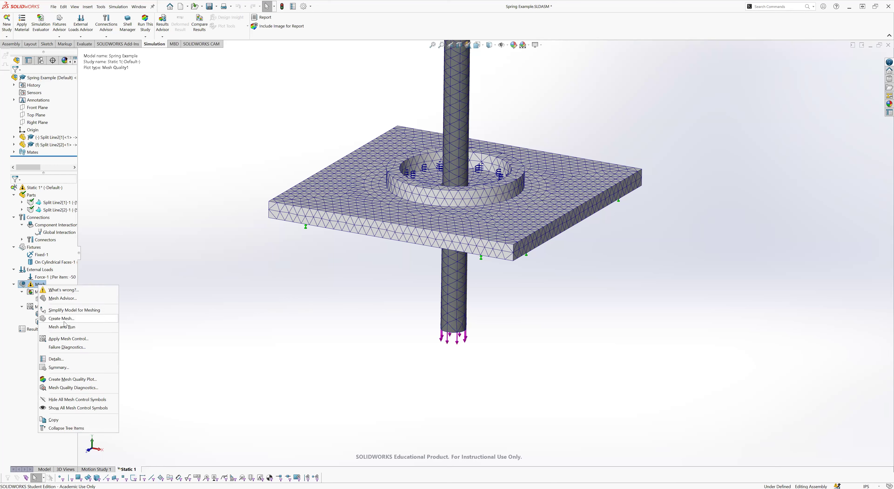
left_click(64, 320)
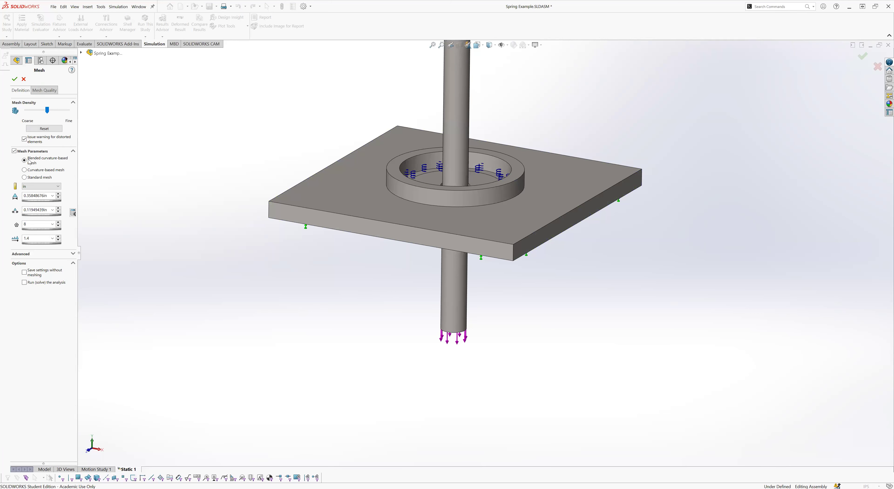
left_click(15, 79)
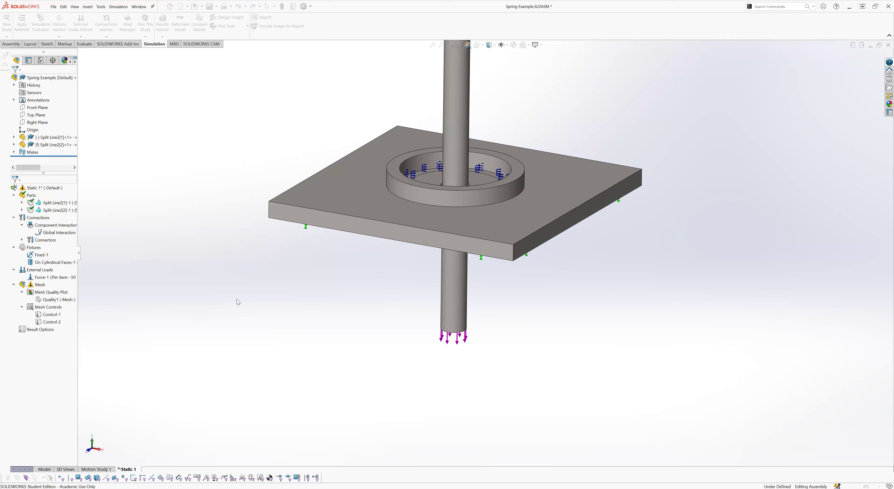
right_click(31, 284)
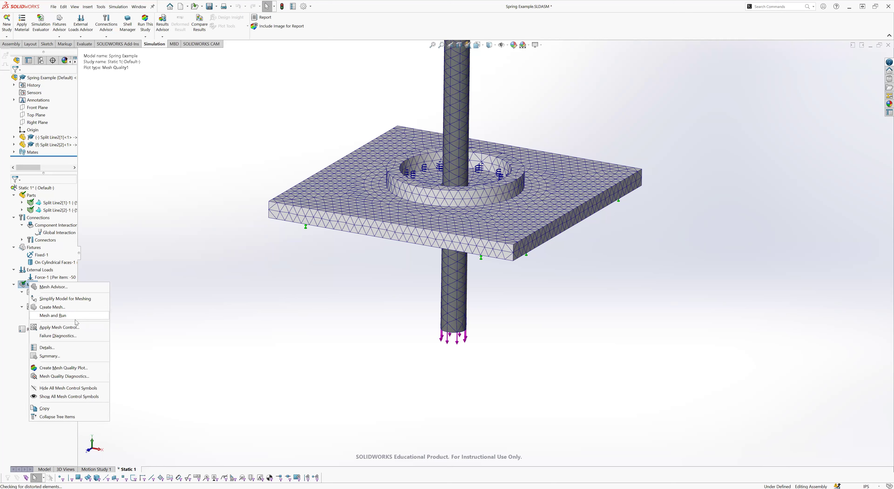
left_click(176, 288)
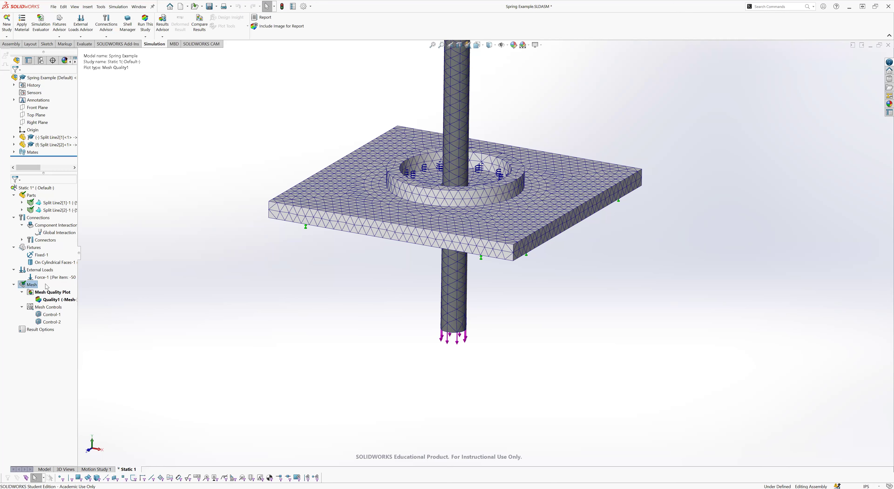
right_click(30, 286)
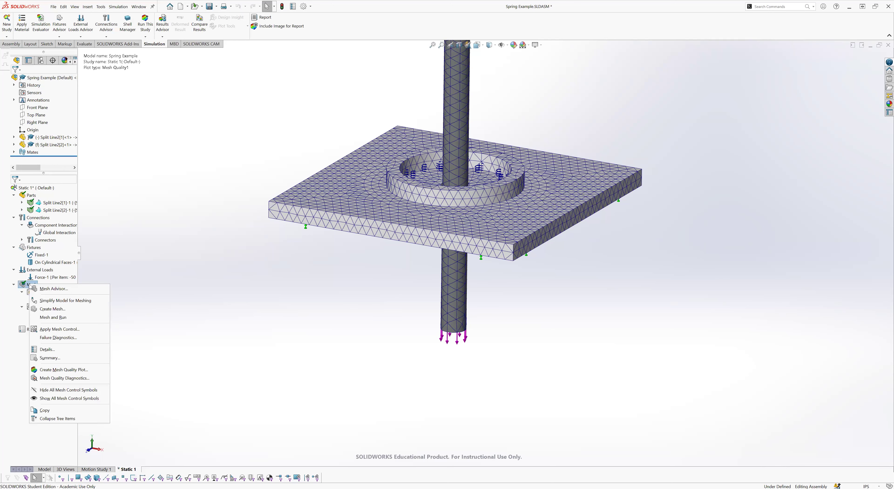
left_click(143, 317)
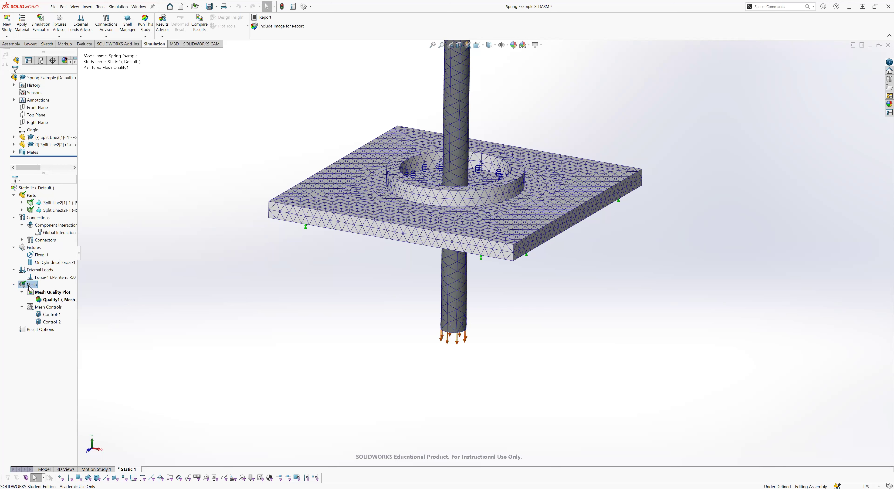
left_click(48, 292)
right_click(53, 300)
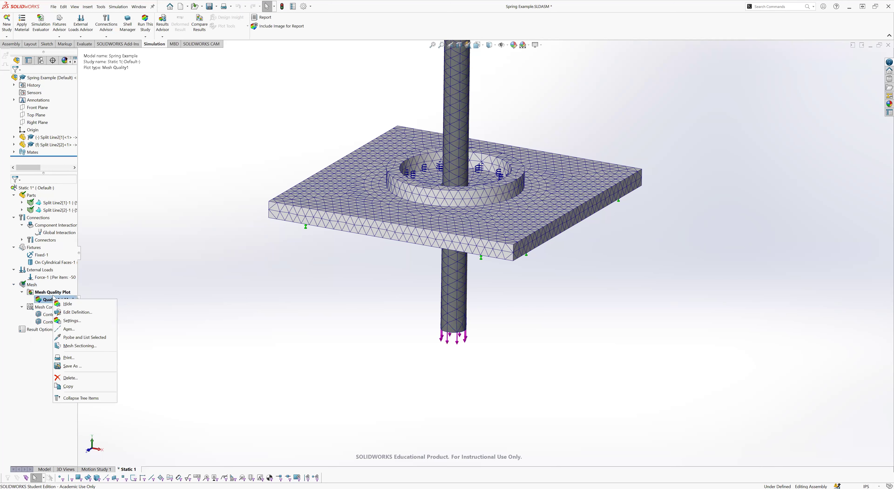
left_click(149, 266)
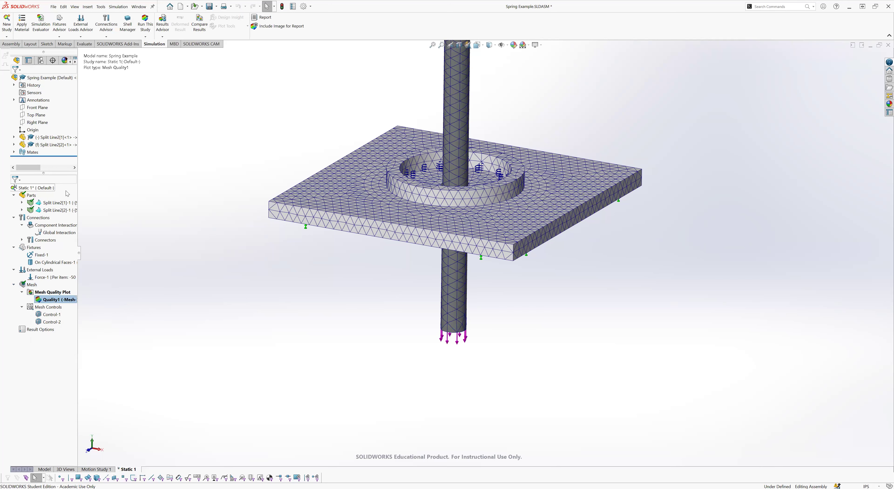
right_click(51, 188)
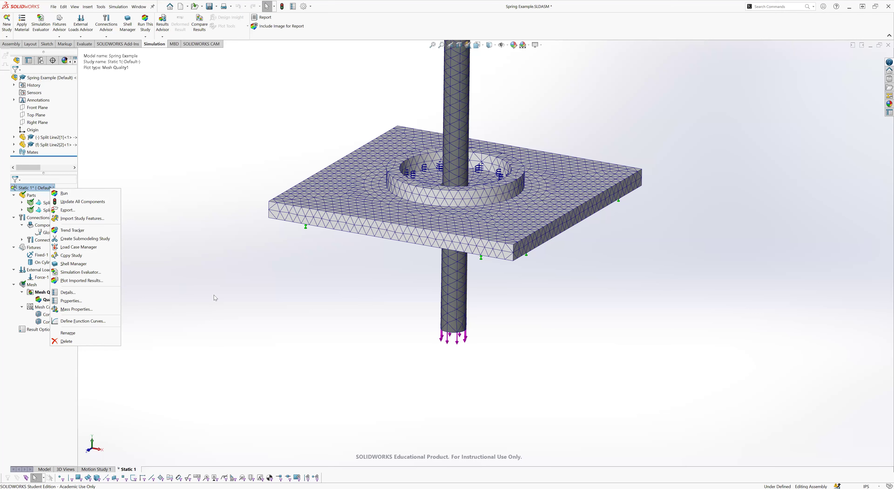
left_click(213, 268)
middle_click_drag(220, 306, 232, 321)
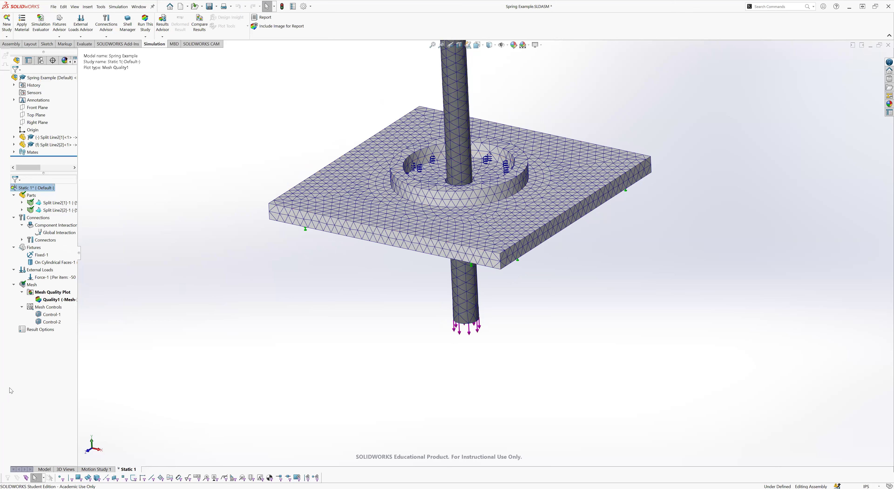
- Delete the duplicate plate mesh control Control-2
left_click(49, 315)
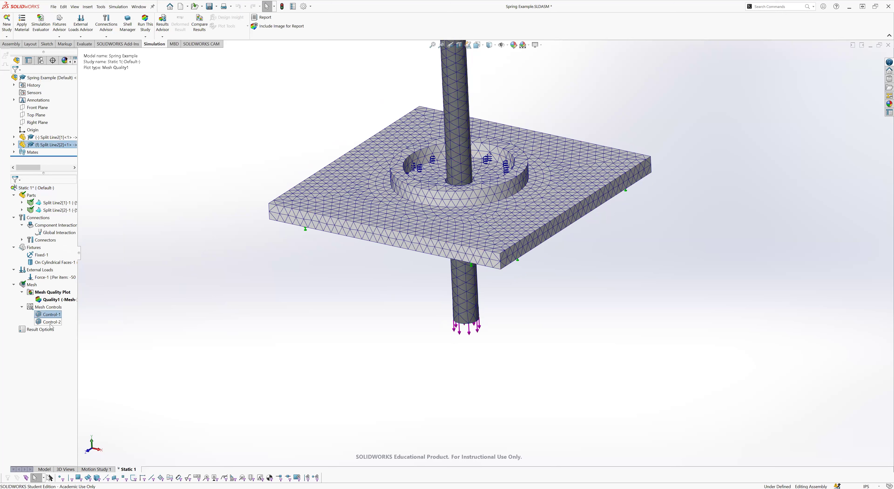
left_click(51, 323)
key("Delete")
key("Return")
- Open the definition of mesh control Control-1 to check its selected part and density, and accept it
left_click(52, 314)
right_click(56, 316)
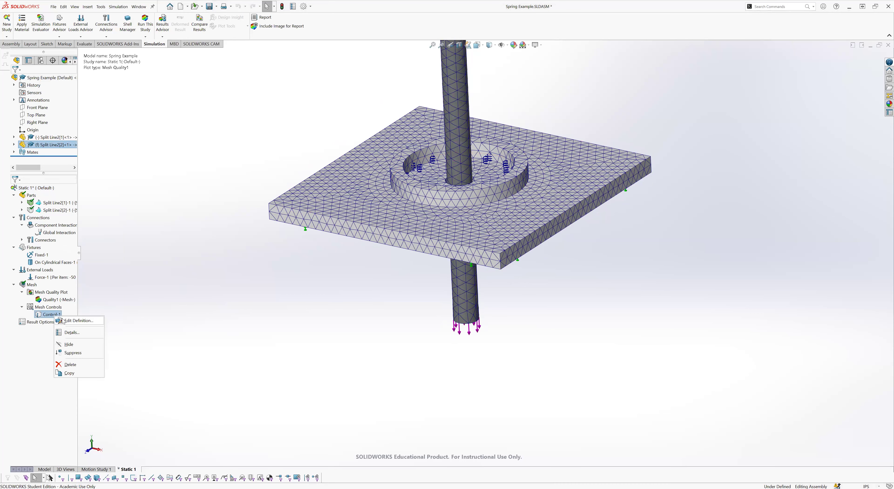
left_click(59, 330)
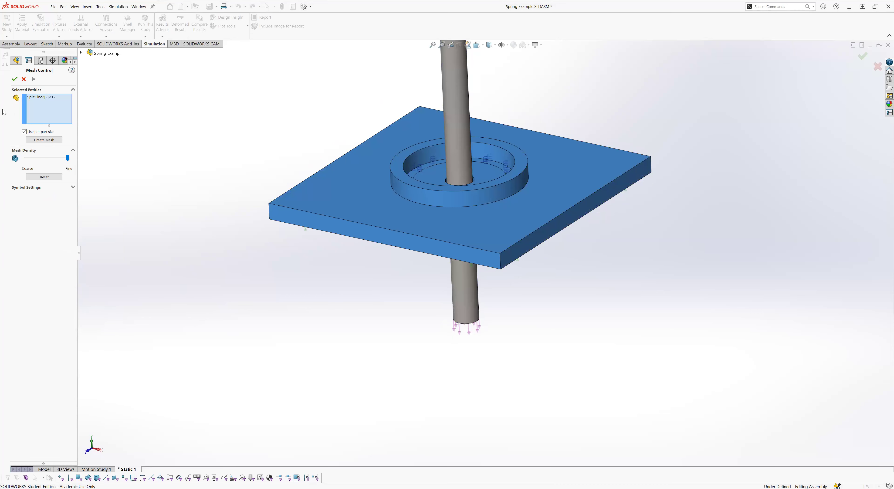
left_click(14, 79)
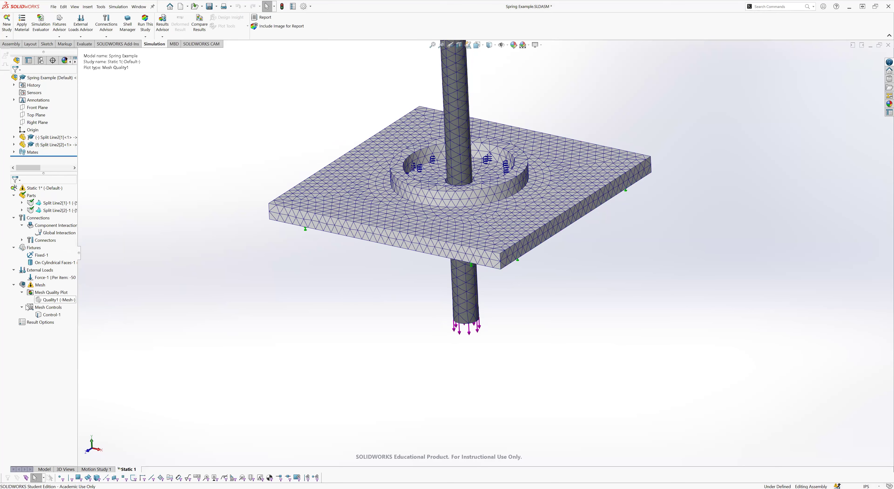
- Mesh the assembly again with the plate's mesh control Control-1 applied
right_click(31, 285)
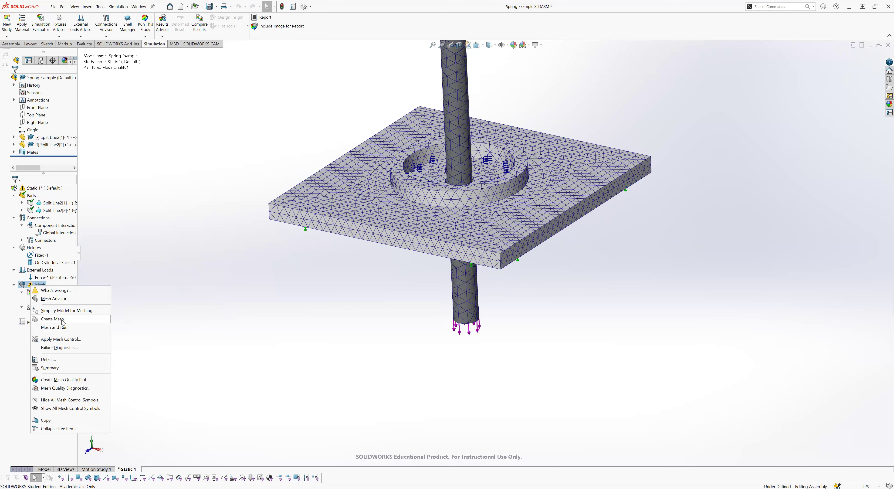
left_click(54, 319)
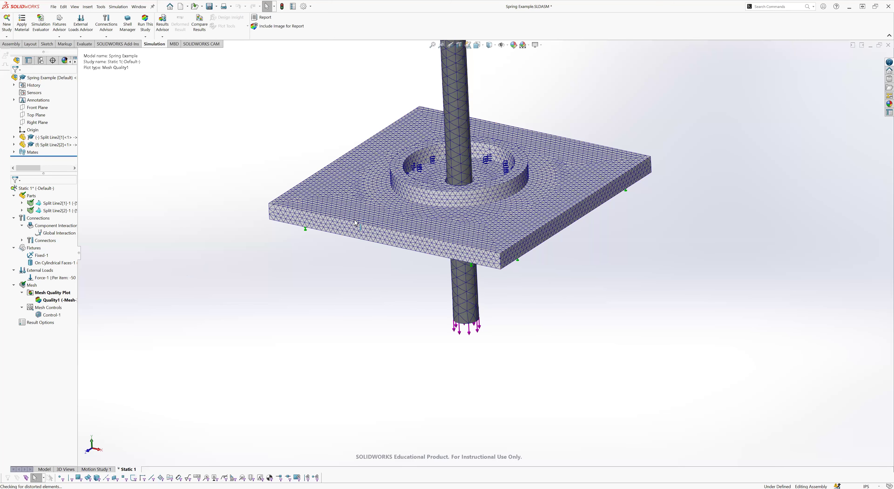
- Inspect the refined plate mesh, the cap-and-rod mesh and the fixture and load symbols from above and below
scroll(461, 220, "down", 2)
scroll(455, 239, "down", 2)
scroll(455, 240, "up", 6)
middle_click_drag(455, 240, 382, 206)
scroll(434, 135, "up", 1)
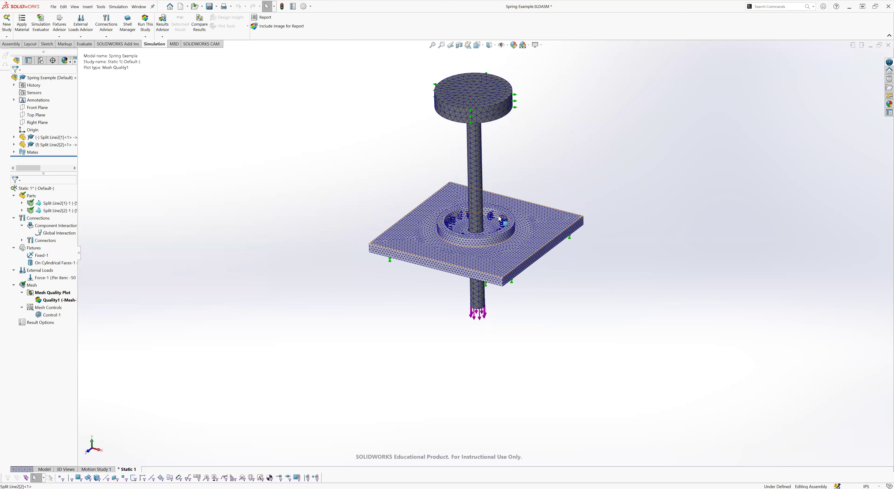
middle_click_drag(523, 190, 347, 164)
scroll(468, 256, "down", 2)
scroll(467, 256, "up", 1)
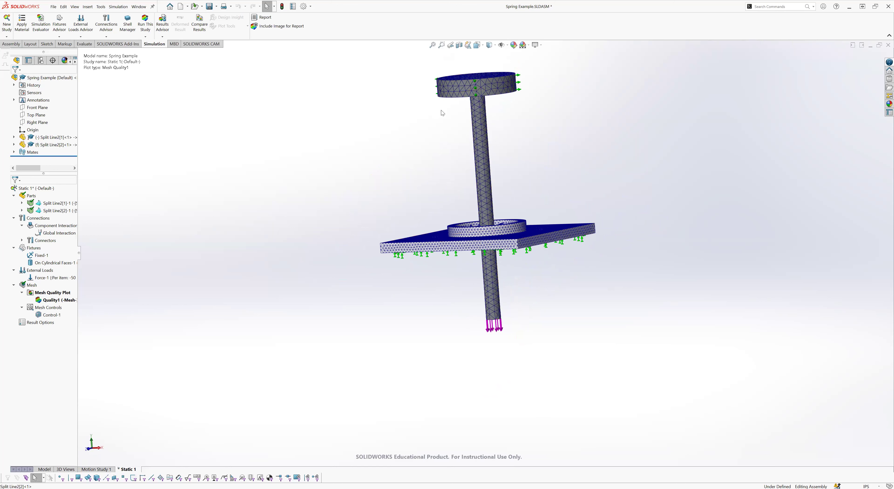
scroll(463, 155, "up", 2)
middle_click_drag(463, 155, 349, 384)
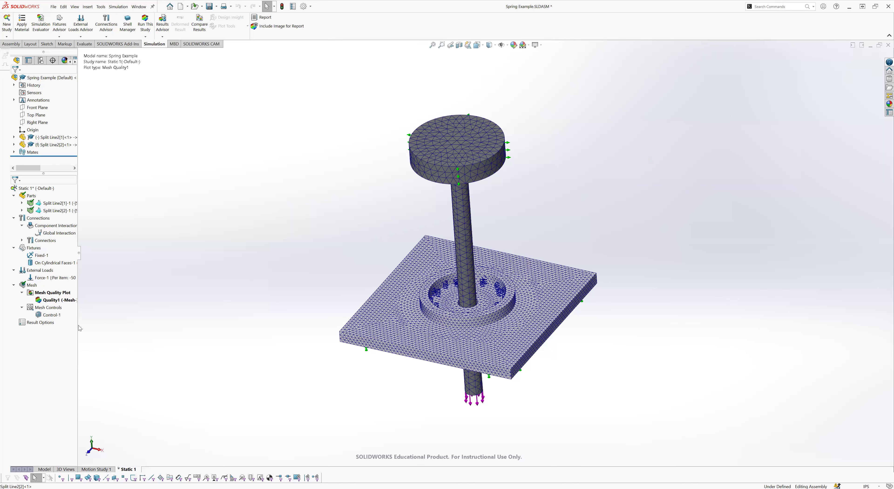
mouse_move(309, 338)
middle_mouse_down()
mouse_move(313, 261)
mouse_move(308, 368)
mouse_move(305, 351)
middle_mouse_up()
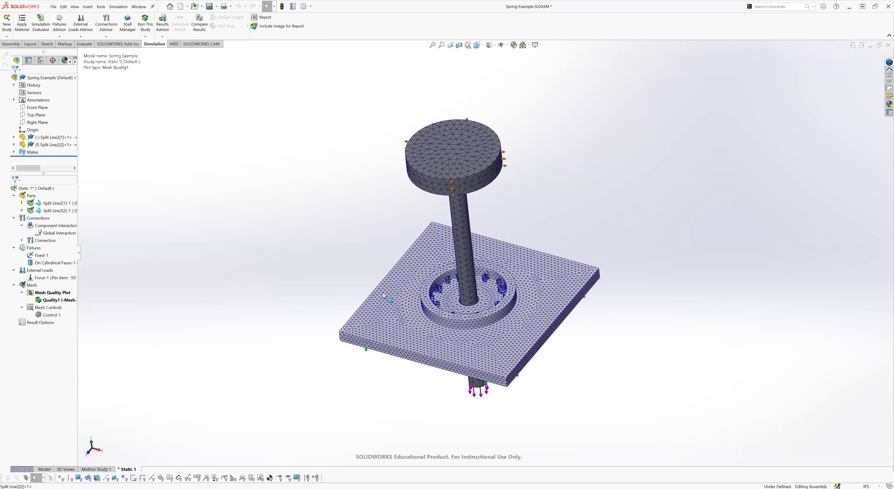
middle_click_drag(298, 313, 248, 114)
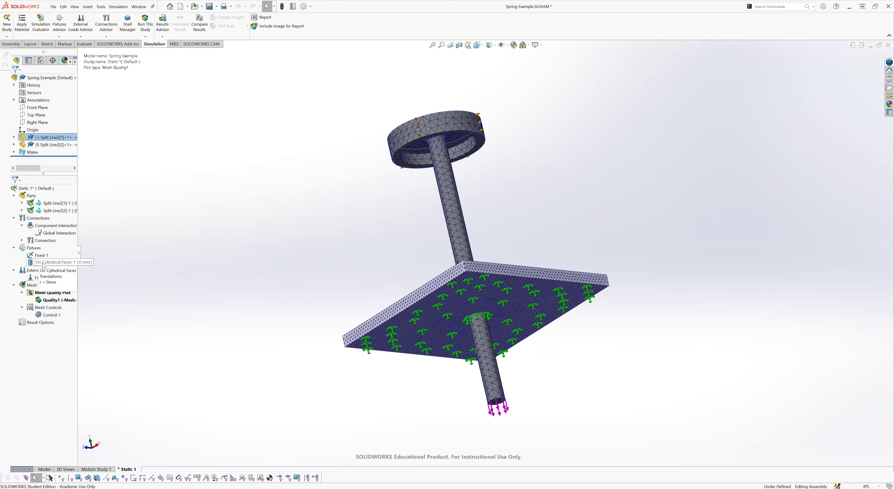
middle_click_drag(322, 250, 362, 245)
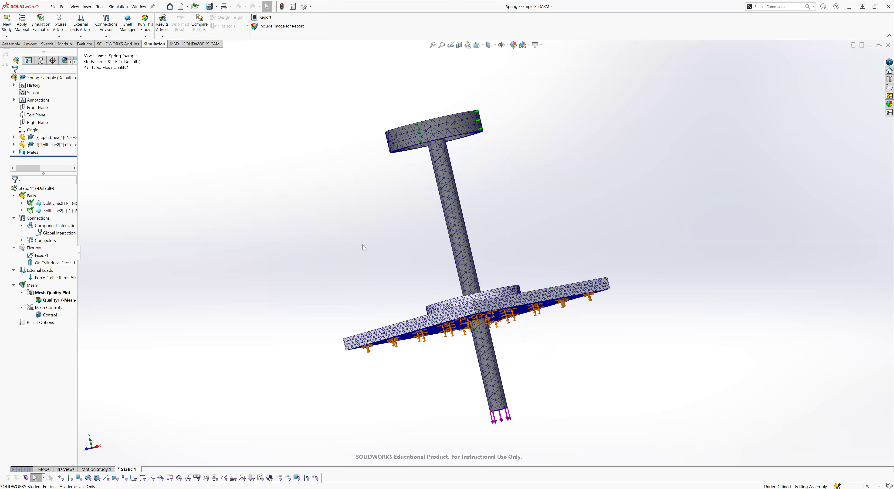
middle_click_drag(317, 393, 437, 316)
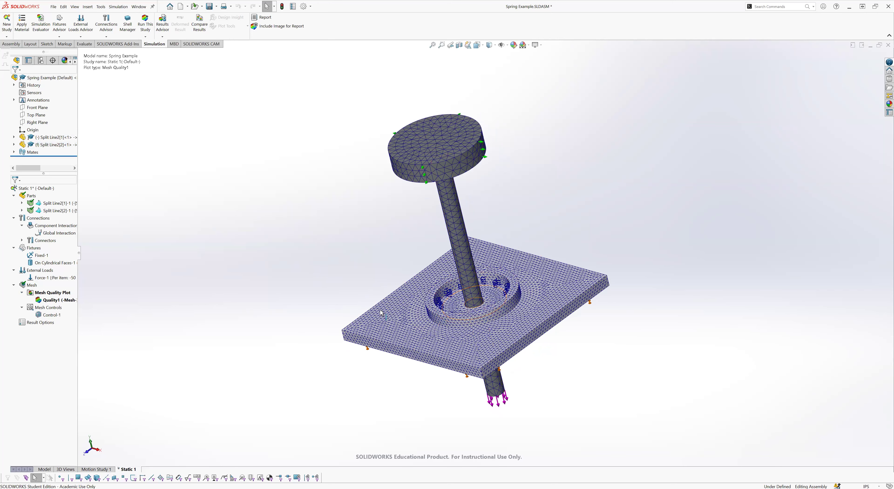
middle_click_drag(332, 168, 419, 192)
scroll(419, 192, "down", 4)
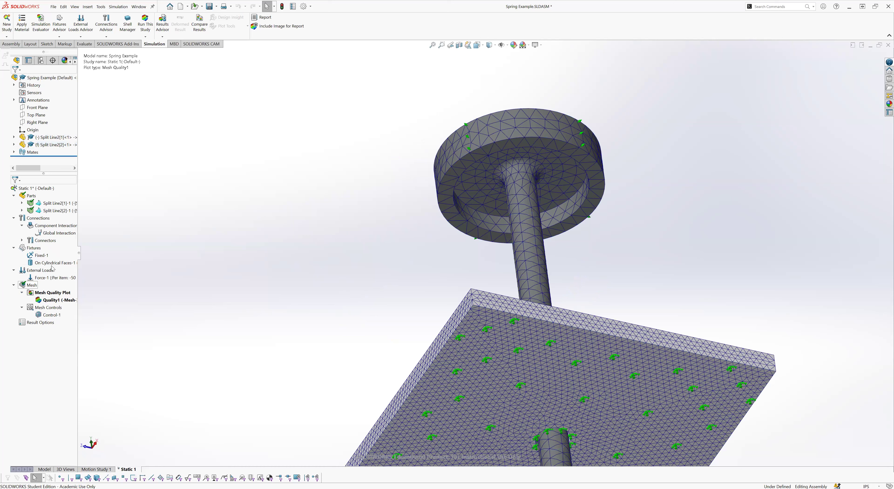
- Highlight the spring connector in the study and examine the cap underside and plate ring where it acts
left_click(54, 243)
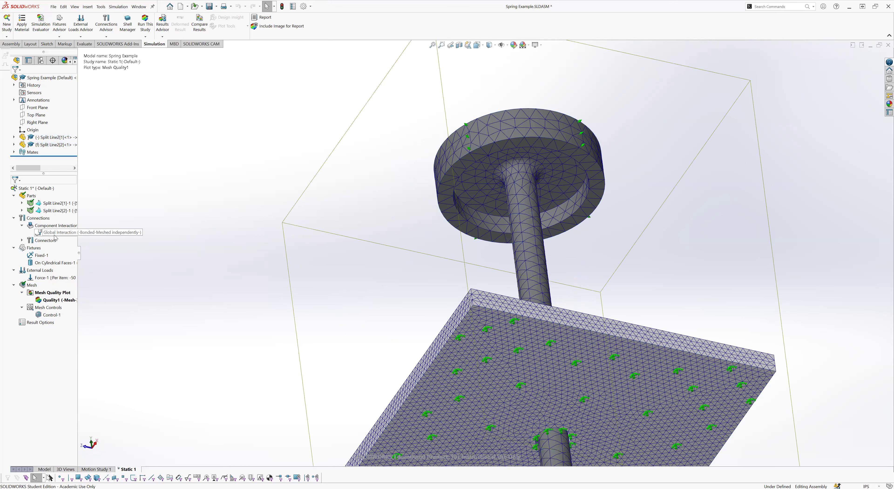
left_click(22, 240)
left_click(57, 247)
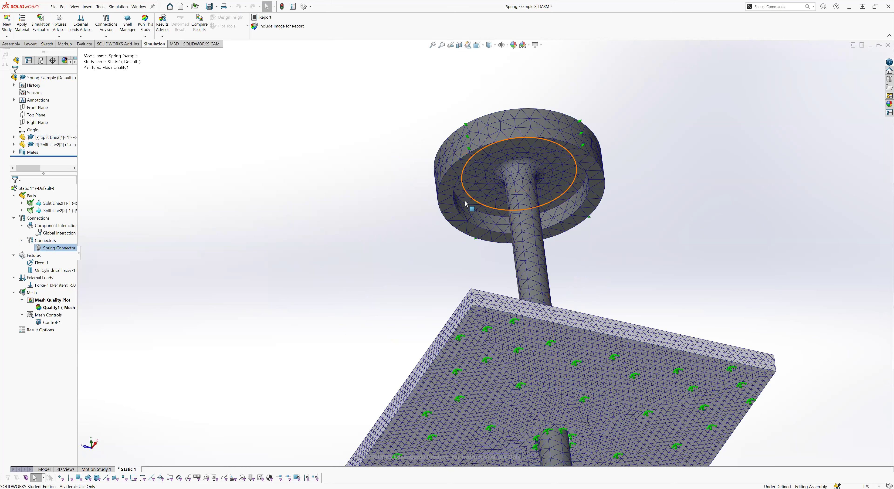
scroll(379, 387, "up", 2)
middle_click_drag(378, 387, 385, 363)
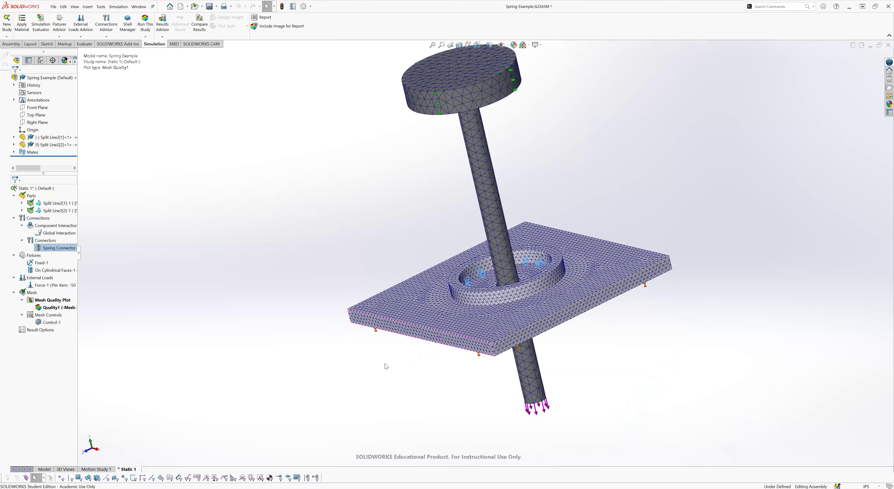
middle_click_drag(347, 217, 321, 139)
scroll(451, 166, "down", 2)
middle_click_drag(473, 241, 477, 217)
scroll(462, 194, "down", 5)
scroll(385, 250, "up", 1)
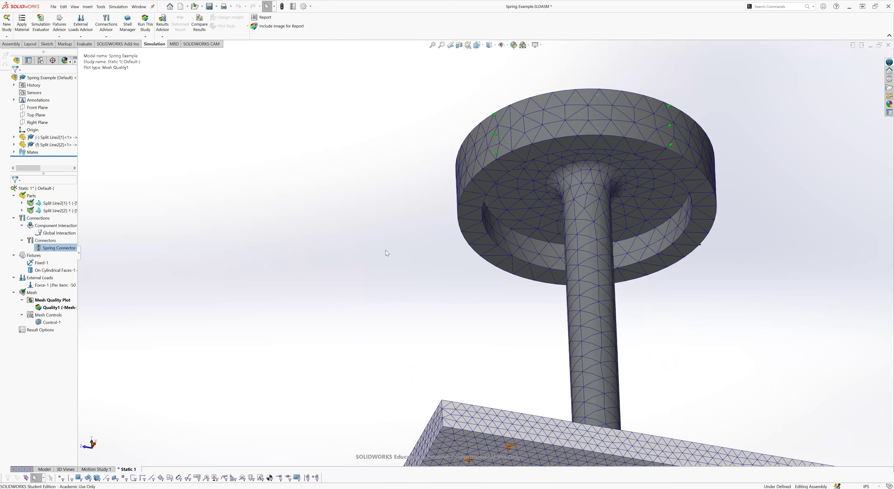
scroll(386, 250, "up", 5)
middle_click_drag(357, 287, 350, 312)
left_click(46, 240)
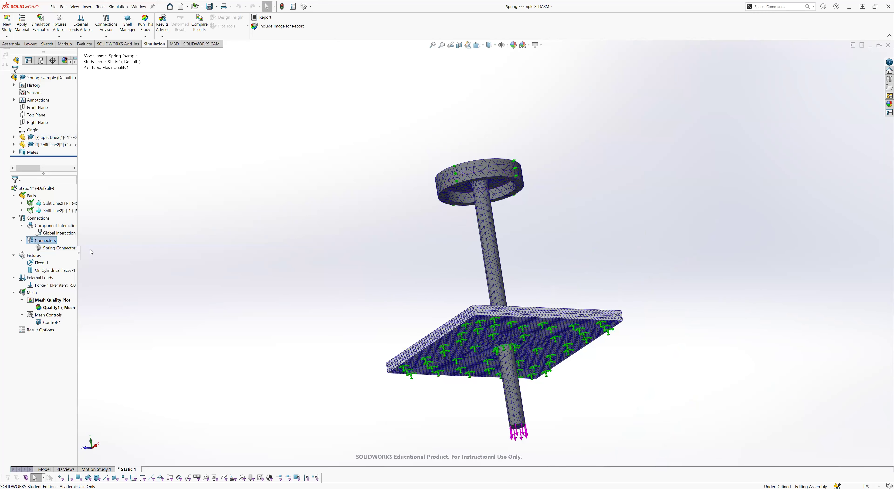
- Run the static study Static 1 on the remeshed assembly
middle_click_drag(311, 246, 383, 283)
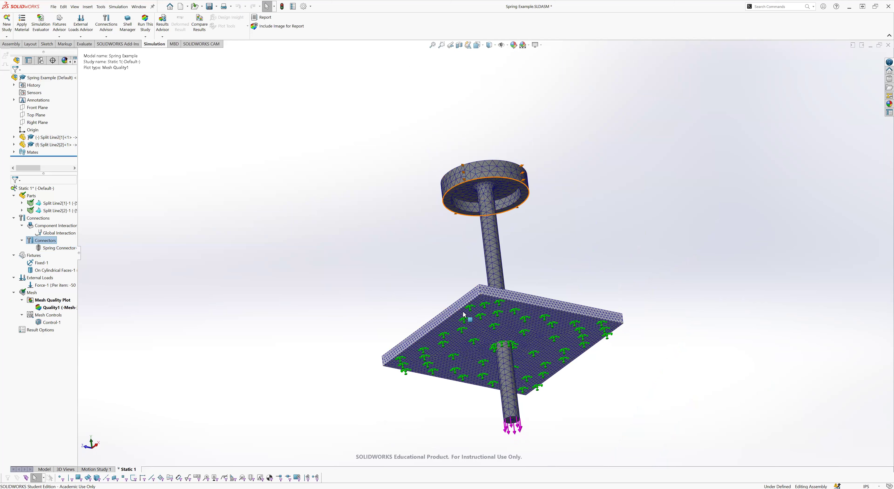
middle_click_drag(409, 208, 490, 333)
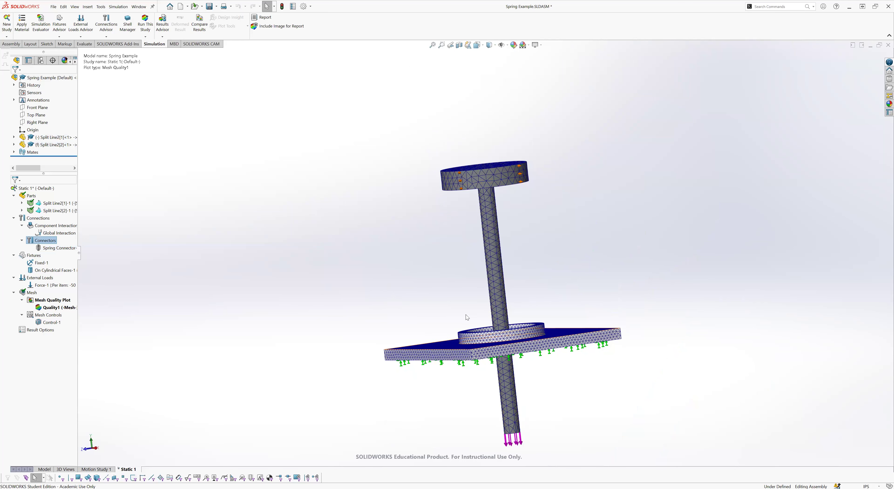
middle_click_drag(443, 144, 460, 193)
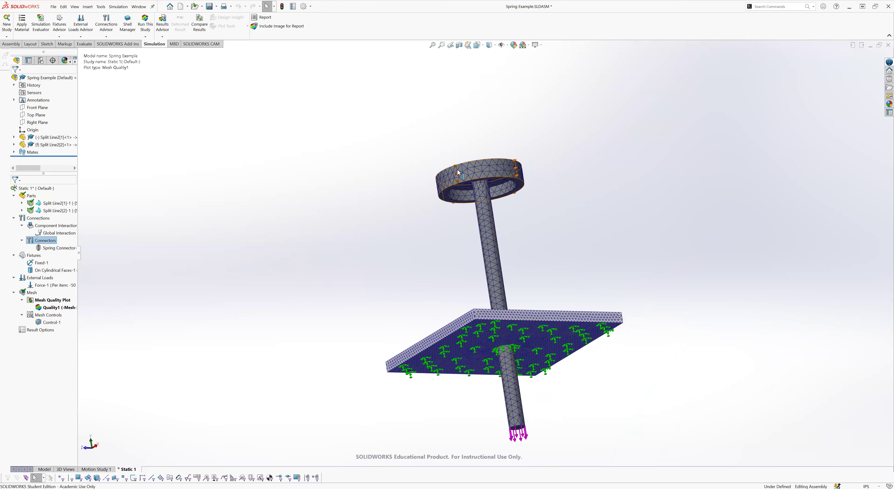
middle_click_drag(393, 279, 505, 228)
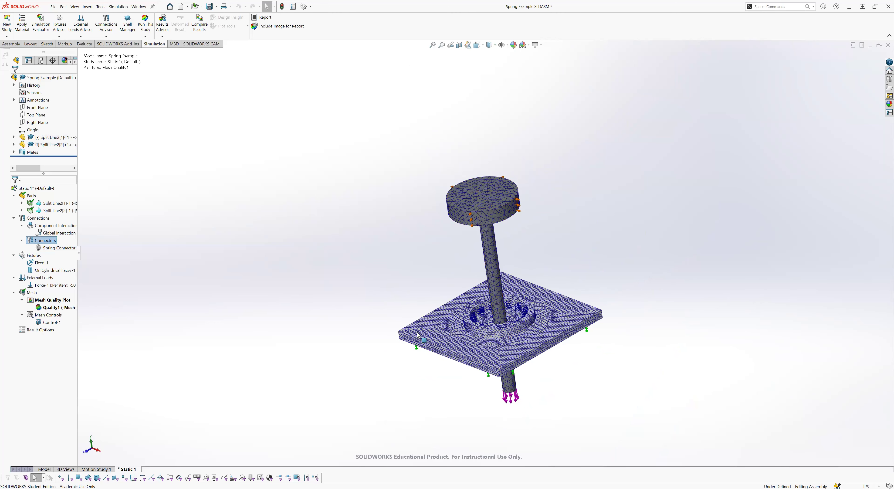
middle_click_drag(398, 403, 434, 277)
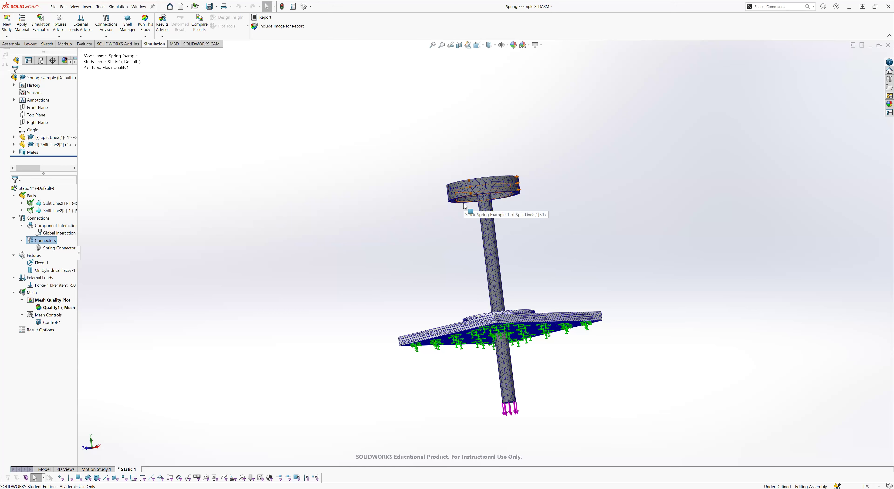
middle_click_drag(437, 245, 468, 235)
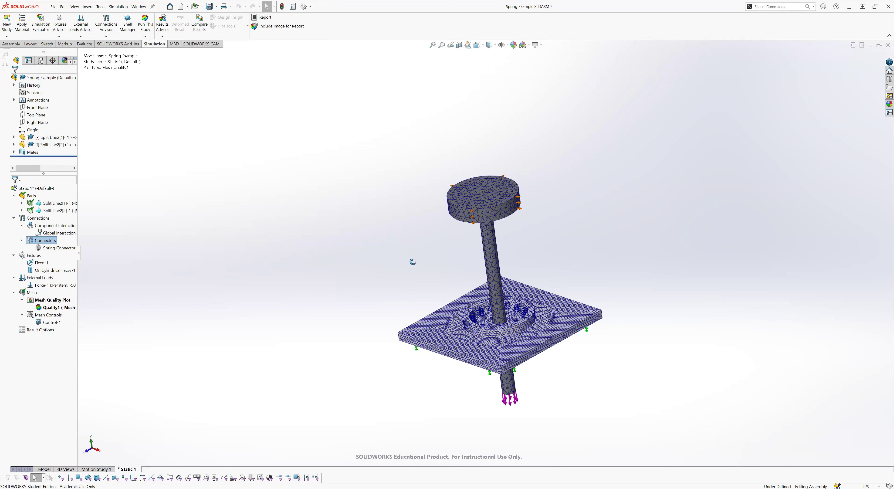
middle_click_drag(410, 260, 412, 248)
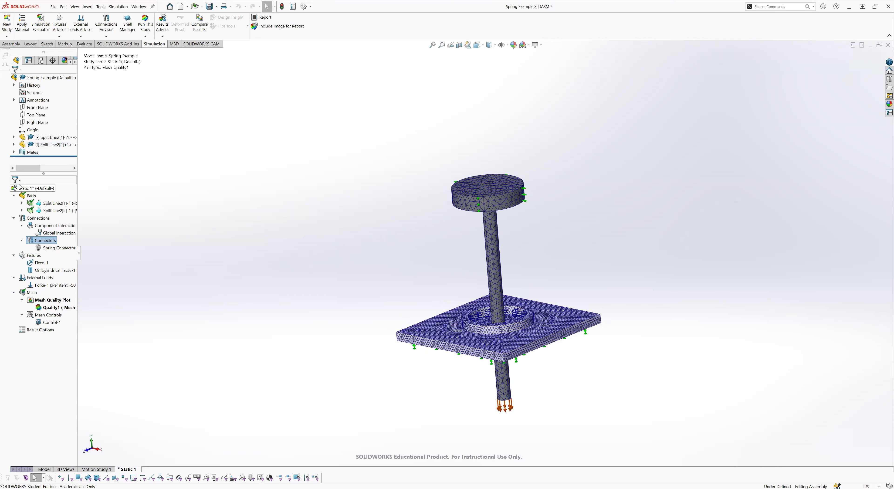
left_click(145, 24)
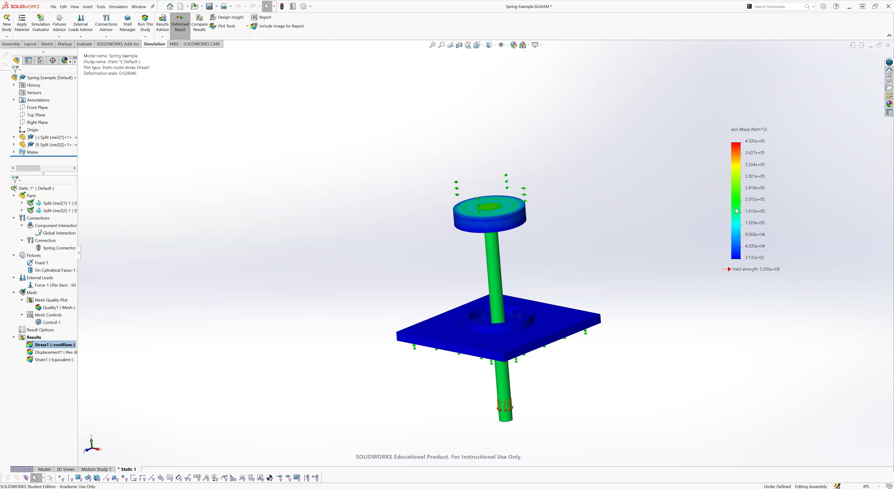
- Set the von Mises stress plot's units to N/mm^2 (MPa) and its legend number format to floating
right_click(65, 345)
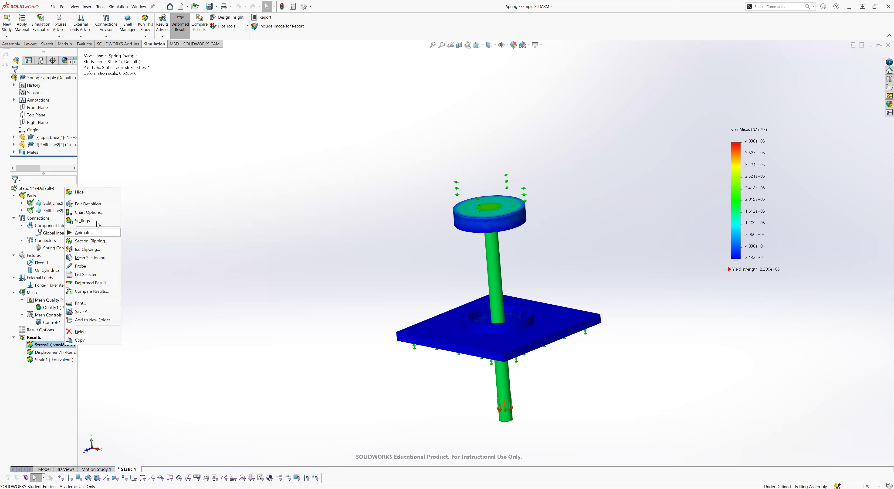
left_click(89, 204)
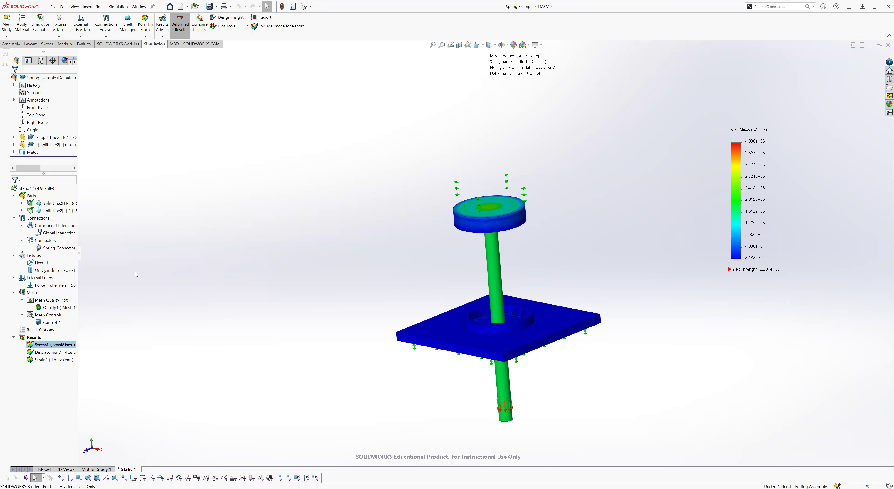
left_click(31, 131)
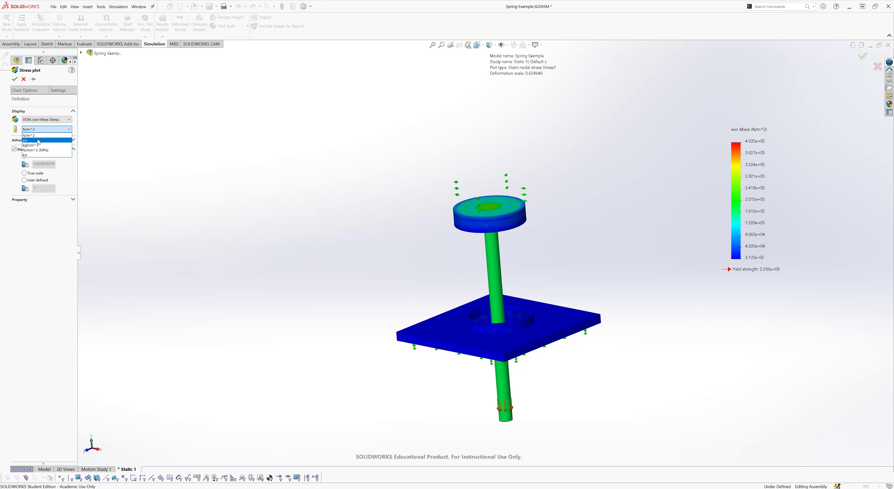
left_click(38, 150)
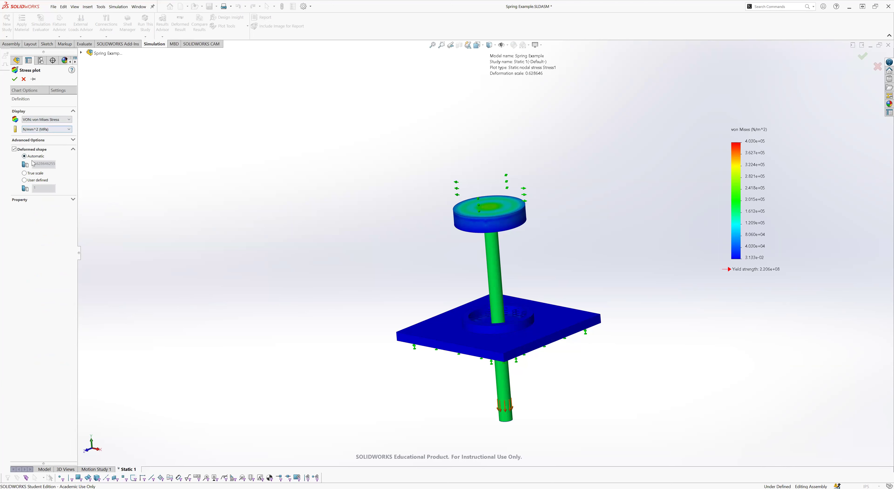
left_click(24, 90)
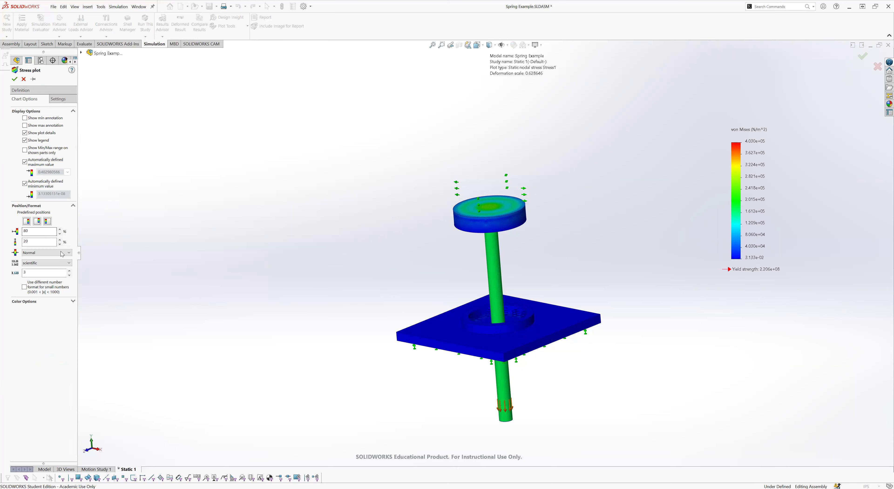
left_click(53, 263)
left_click(46, 273)
left_click(14, 79)
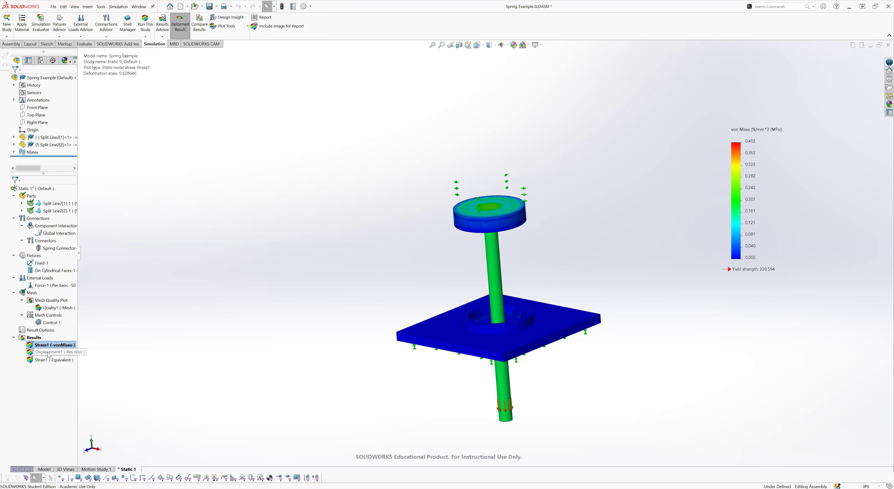
- Set the displacement plot's legend number format to floating
right_click(48, 353)
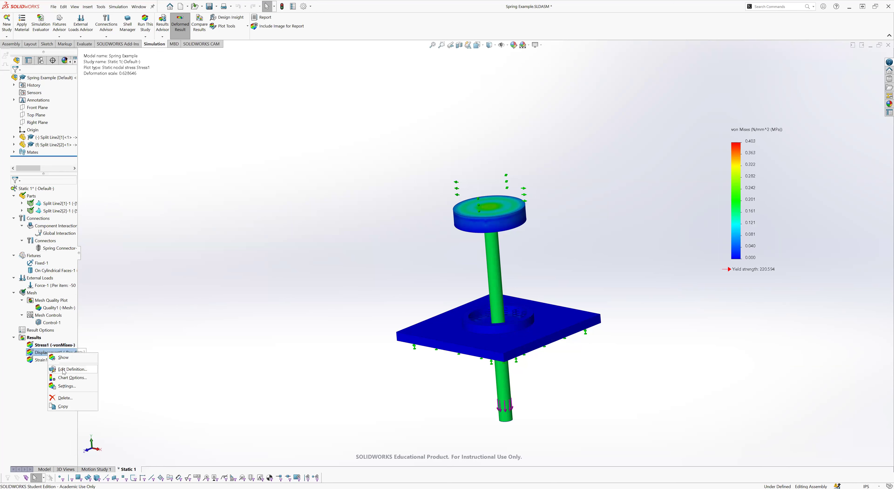
left_click(71, 377)
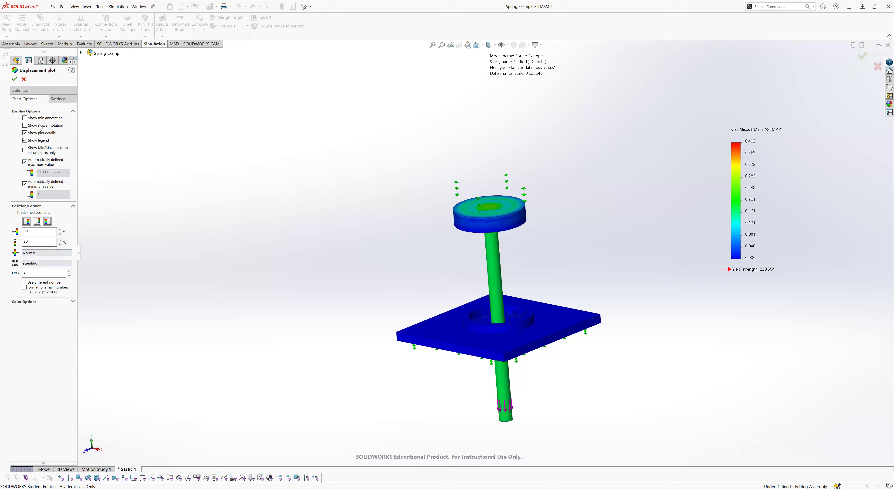
left_click(45, 262)
left_click(39, 274)
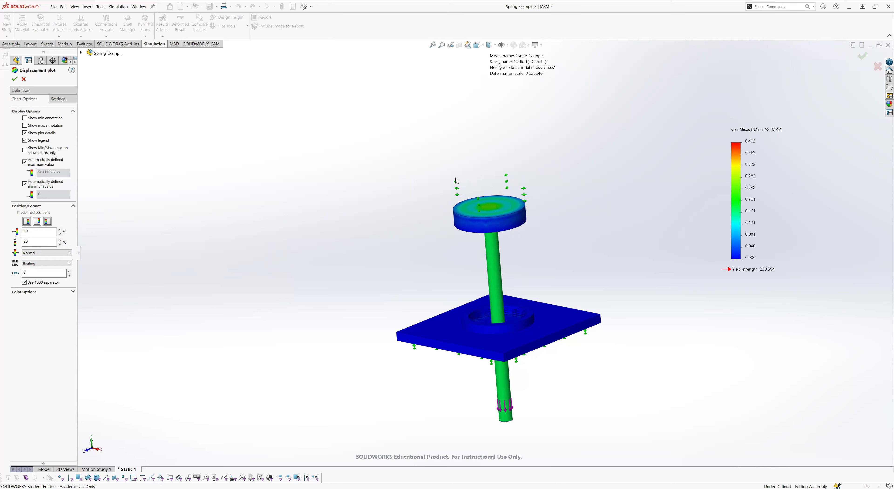
left_click(14, 80)
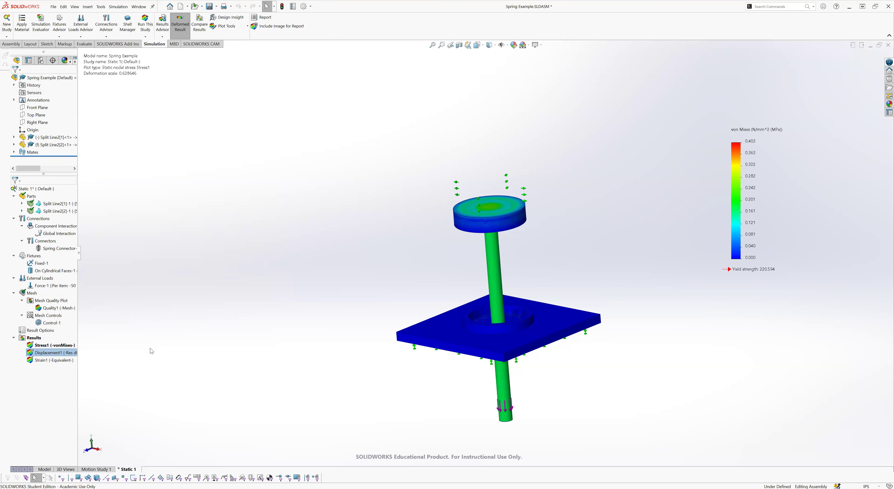
- Set the Stress1 von Mises plot's legend number format to scientific
right_click(60, 345)
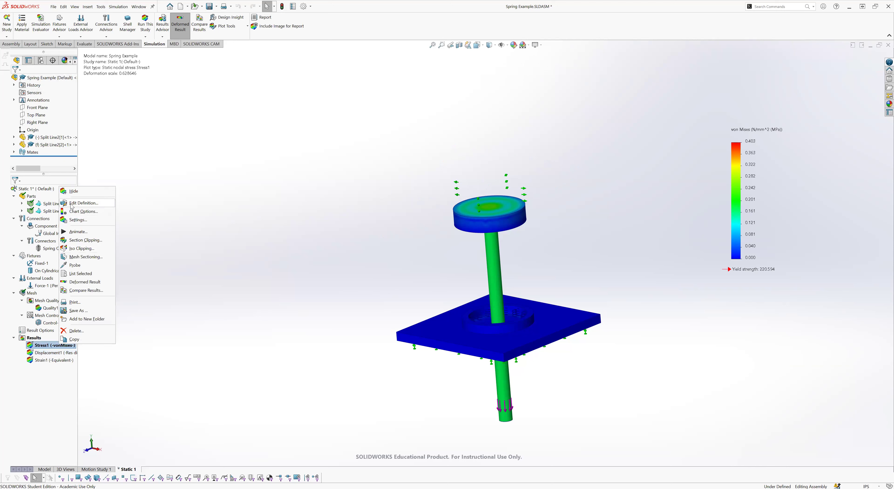
left_click(83, 211)
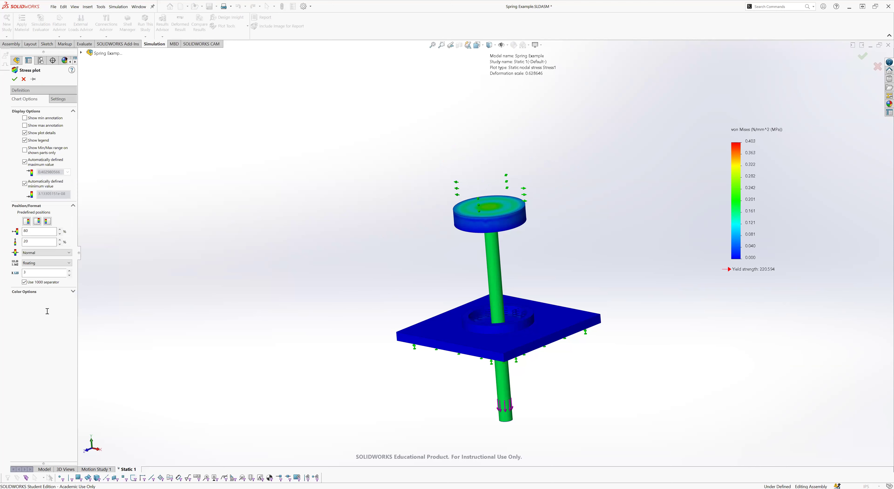
left_click(34, 264)
left_click(14, 79)
left_click(15, 79)
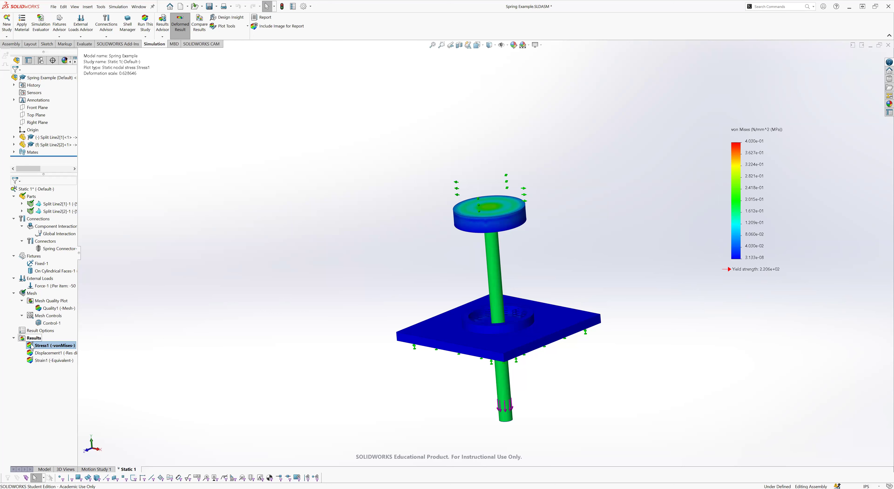
- Return the Stress1 von Mises plot's legend number format to floating
right_click(39, 348)
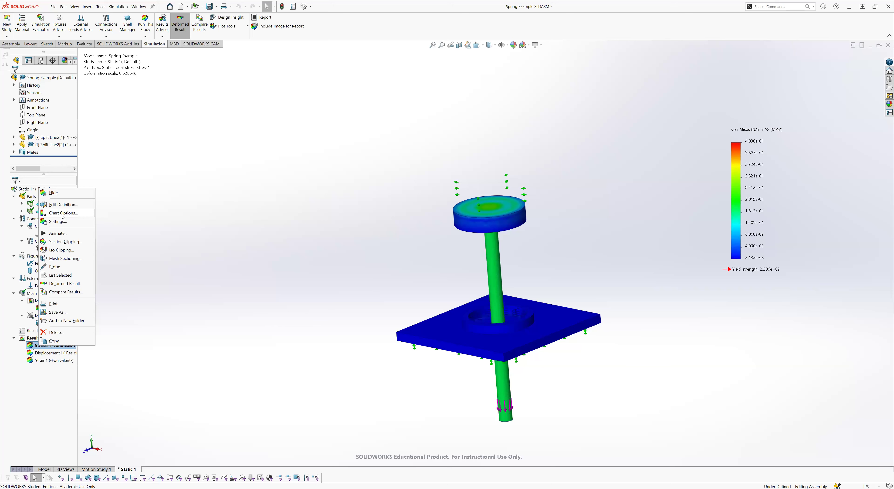
left_click(63, 214)
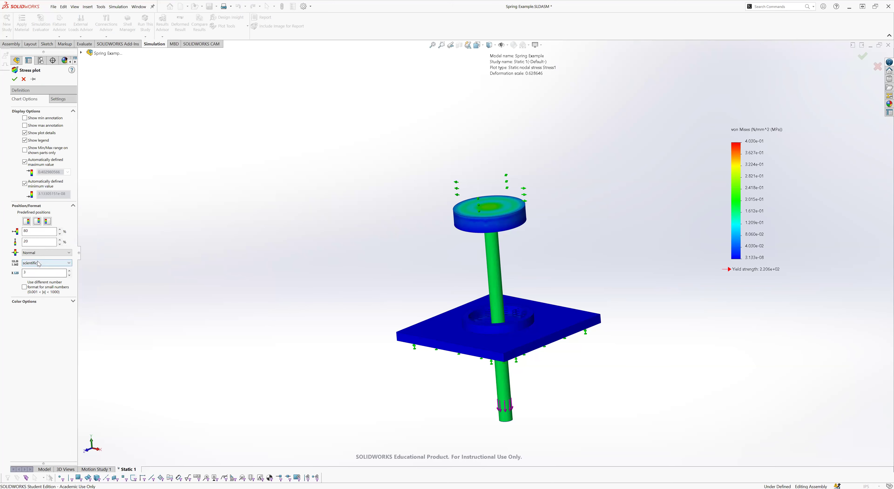
left_click(38, 263)
left_click(37, 274)
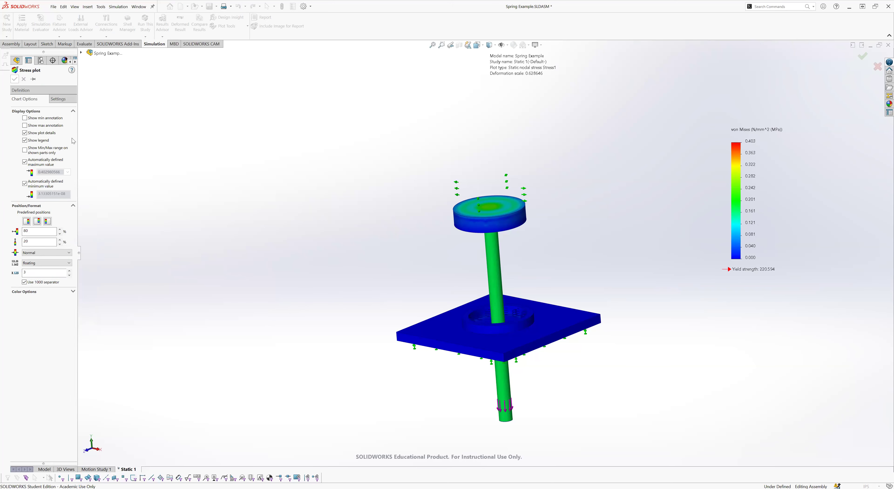
left_click(15, 79)
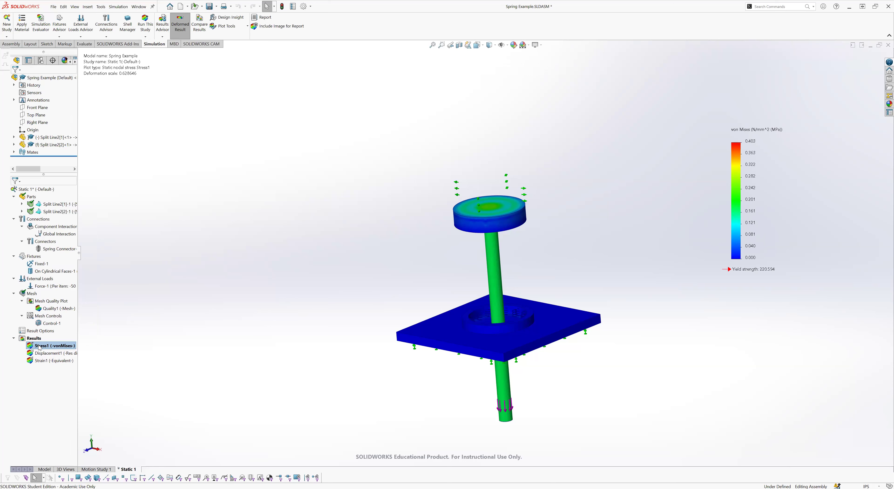
- Duplicate the Stress1 von Mises plot within the study's Results folder
key("ctrl+v")
key("Return")
left_click(34, 338)
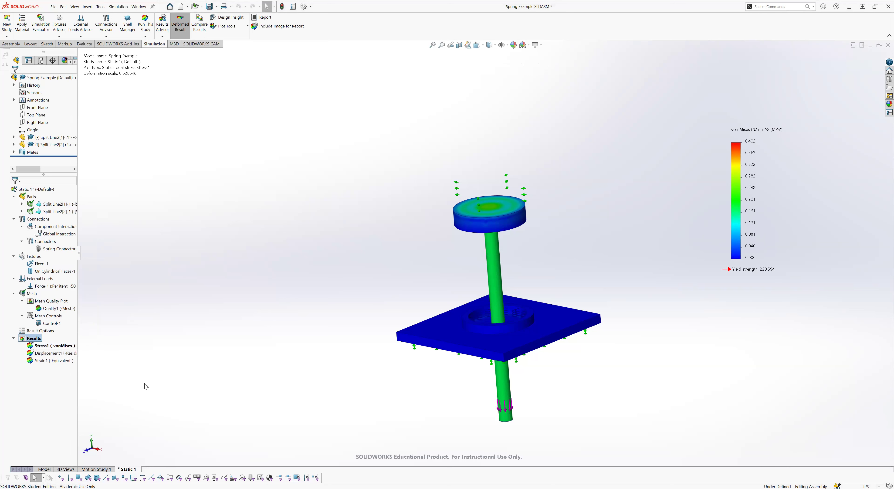
left_click(46, 347)
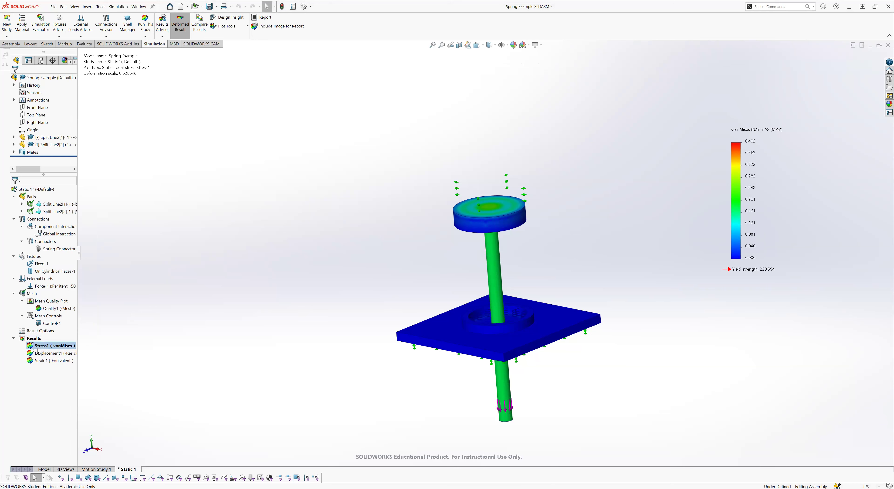
right_click(38, 348)
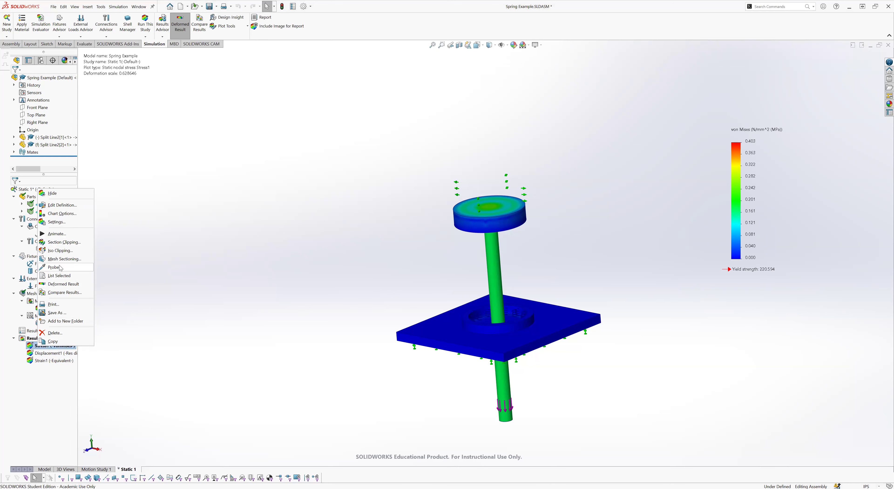
left_click(52, 341)
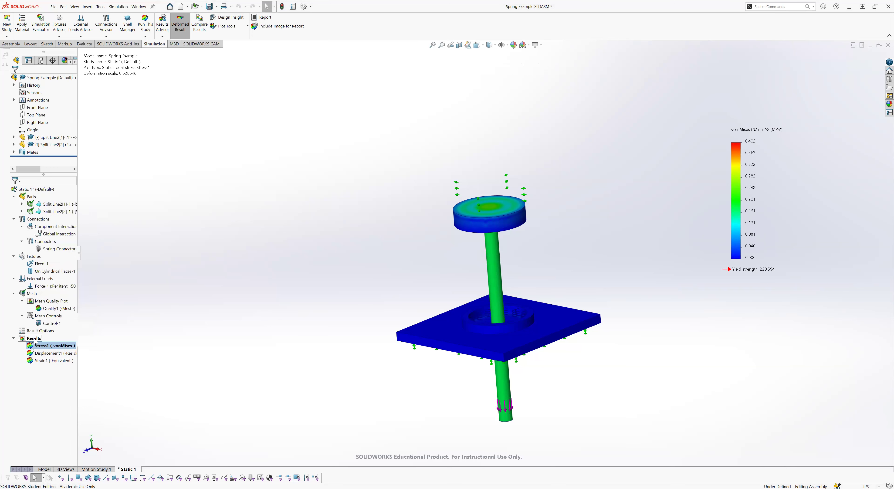
right_click(30, 338)
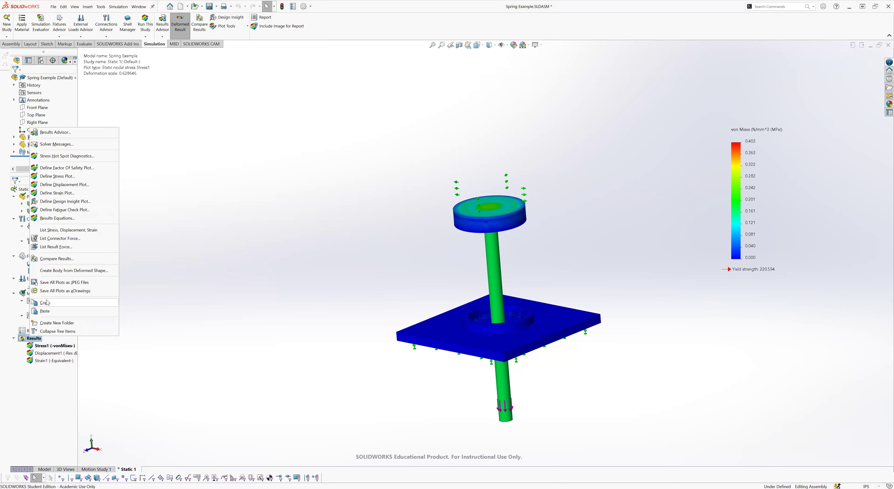
left_click(40, 315)
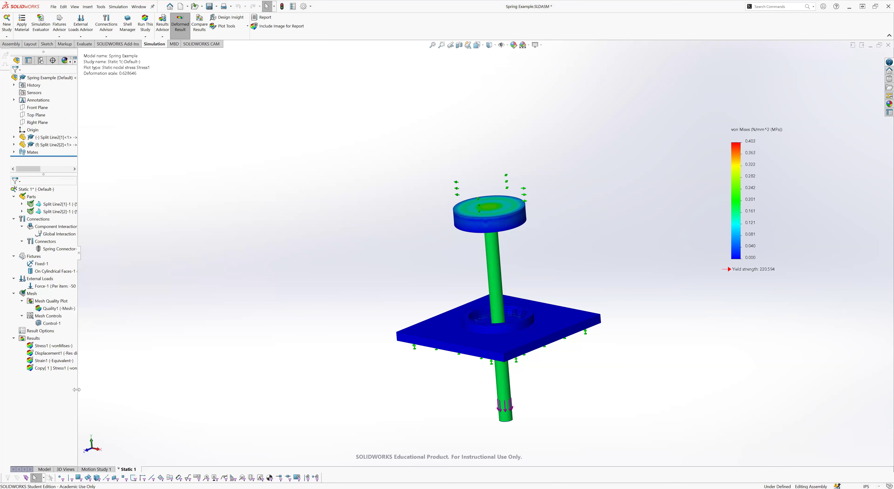
- Display the copied stress plot and set its legend number format to scientific
left_click(46, 369)
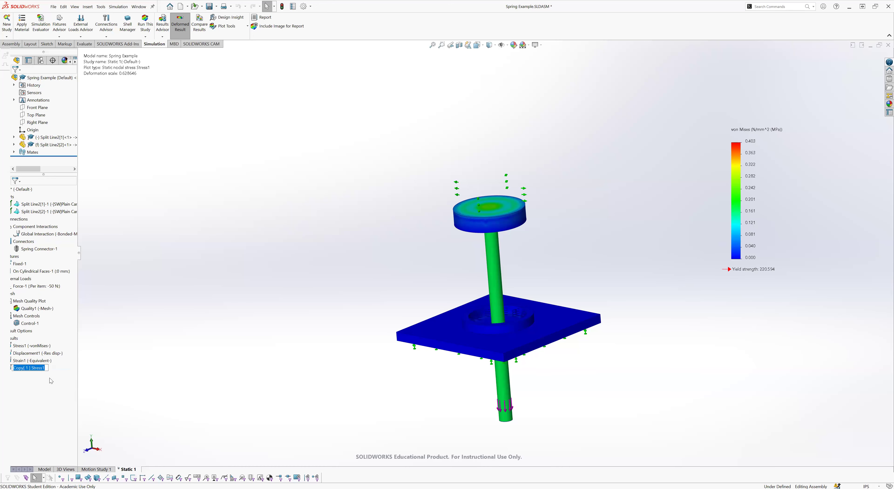
double_click(42, 369)
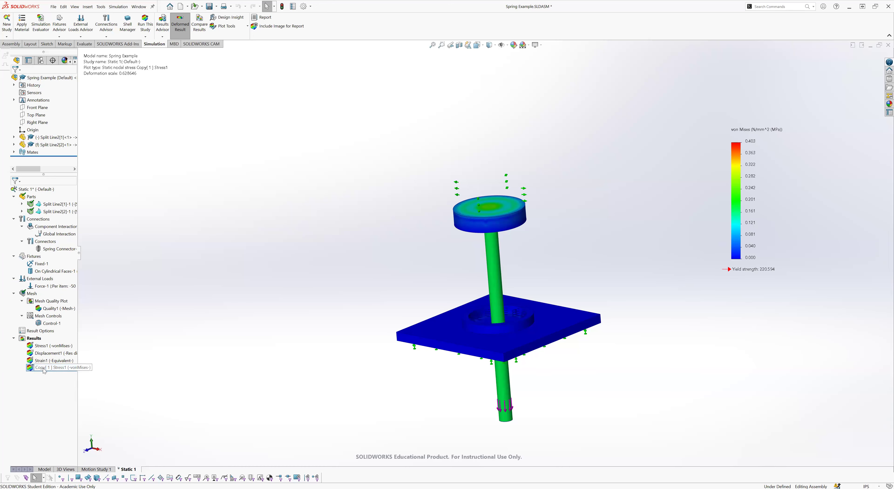
right_click(42, 369)
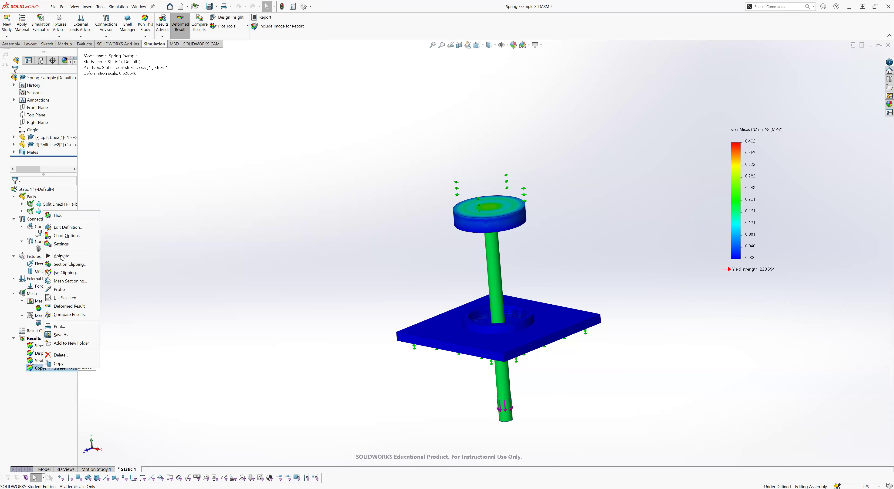
left_click(67, 235)
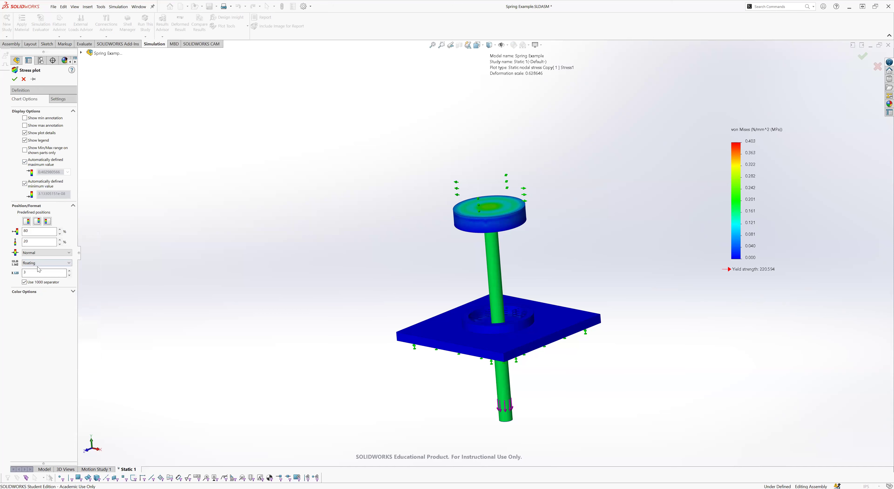
left_click(37, 265)
left_click(32, 270)
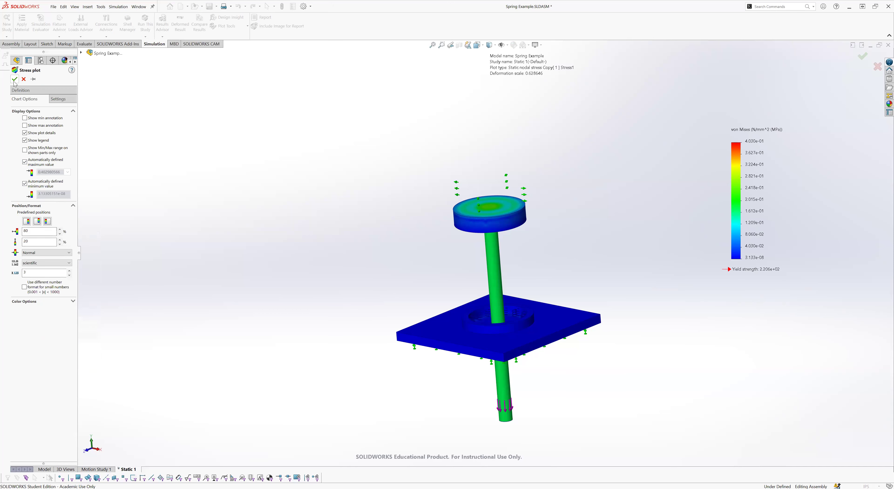
left_click(14, 79)
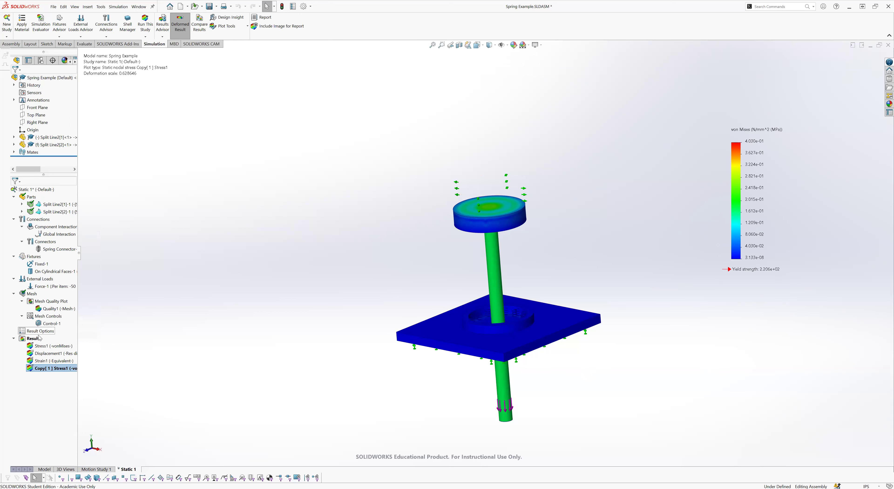
- Display the original Stress1 von Mises plot again and save the assembly
left_click(50, 346)
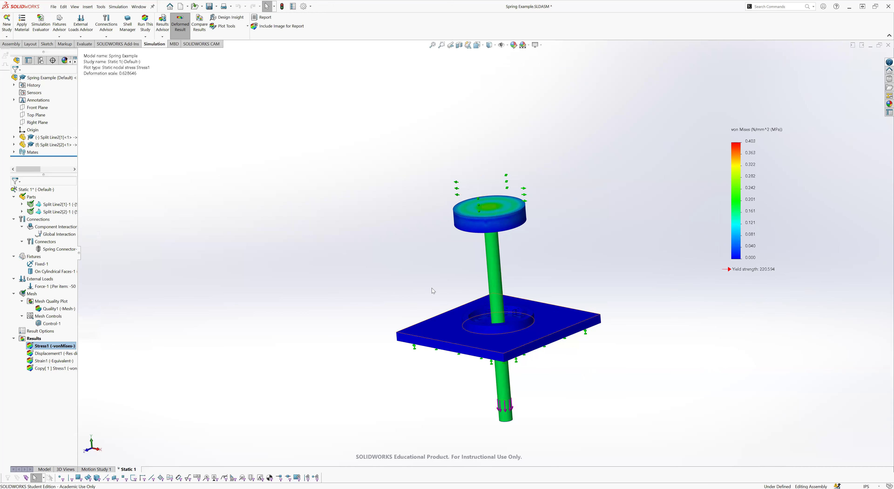
middle_click_drag(460, 286, 518, 214, "ctrl")
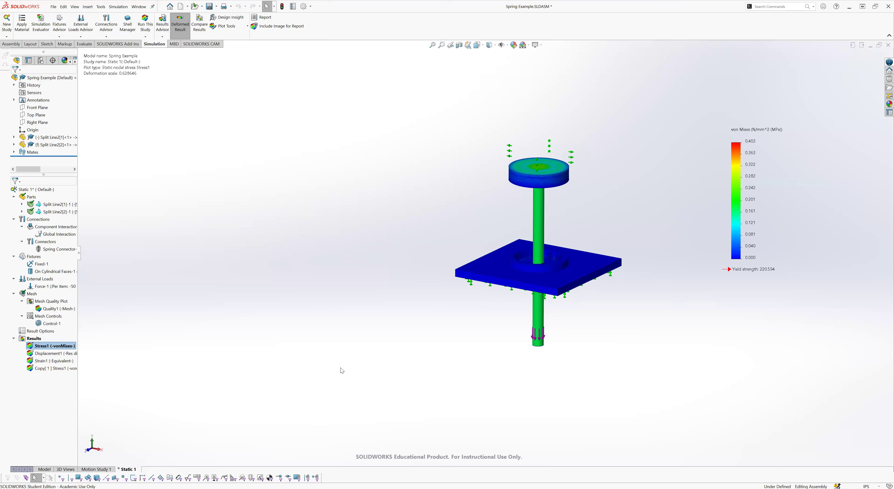
middle_click_drag(361, 332, 365, 340)
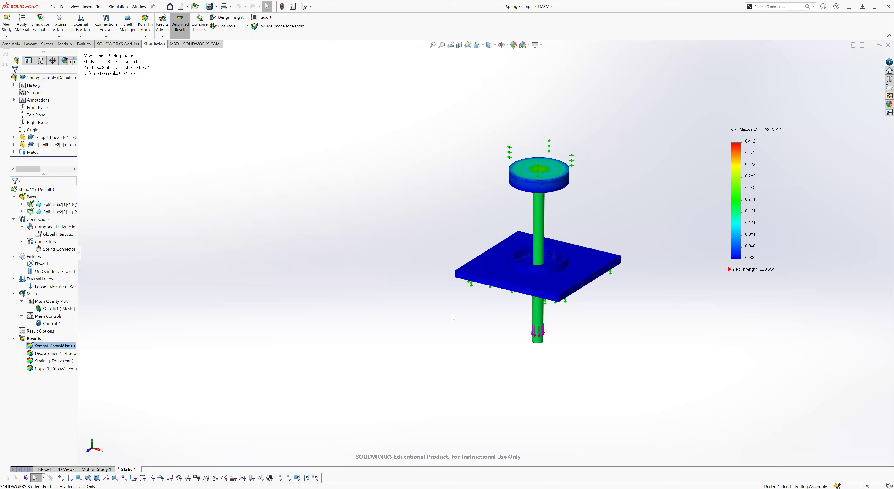
key("ctrl+s")
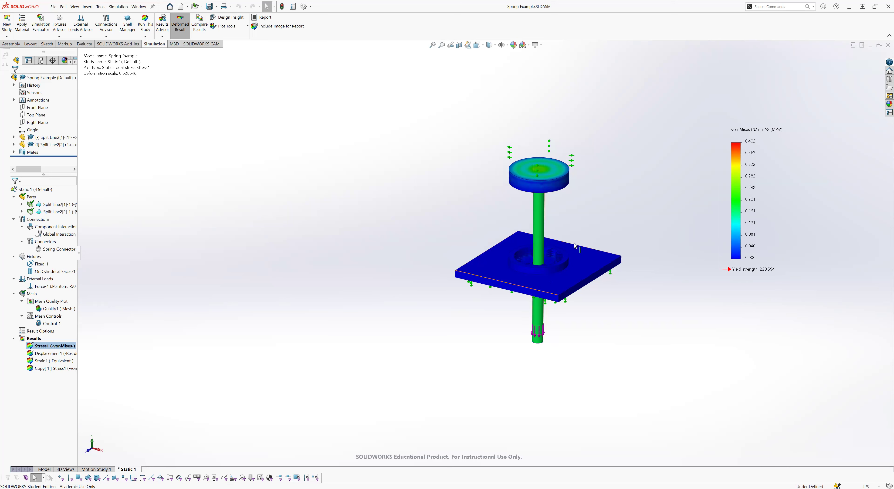
middle_click_drag(474, 310, 476, 278)
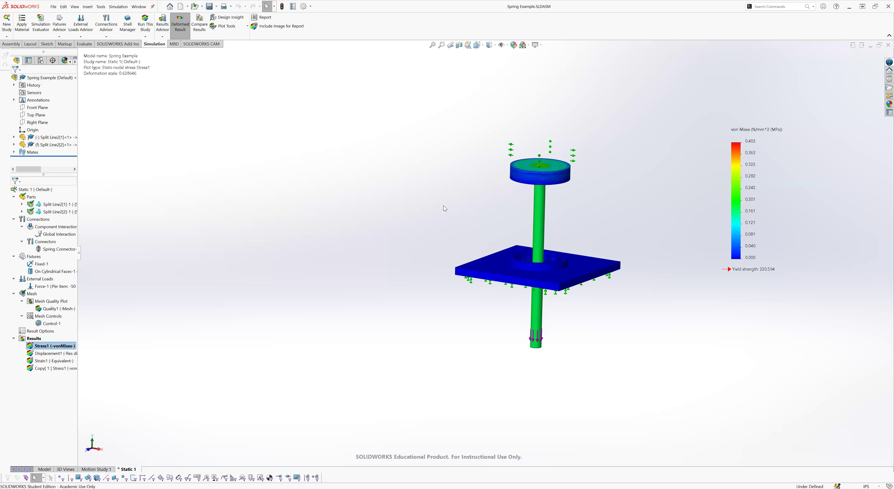
middle_click_drag(532, 142, 527, 190)
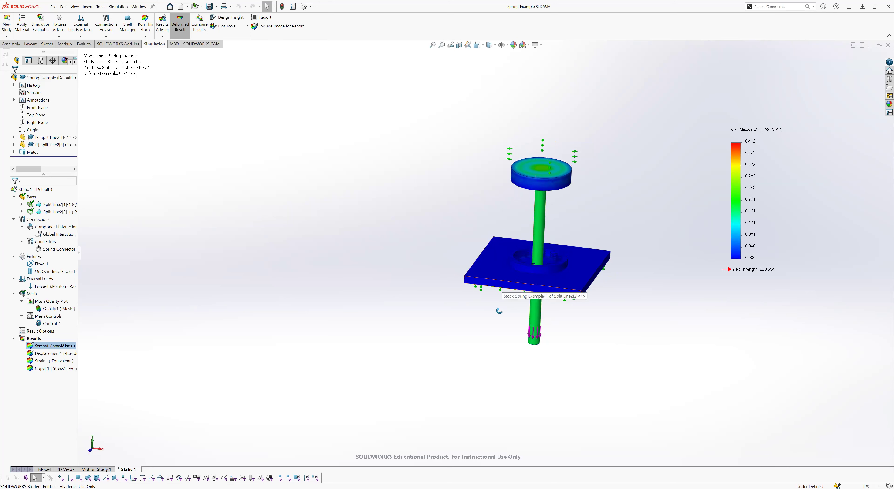
middle_click_drag(499, 310, 491, 284)
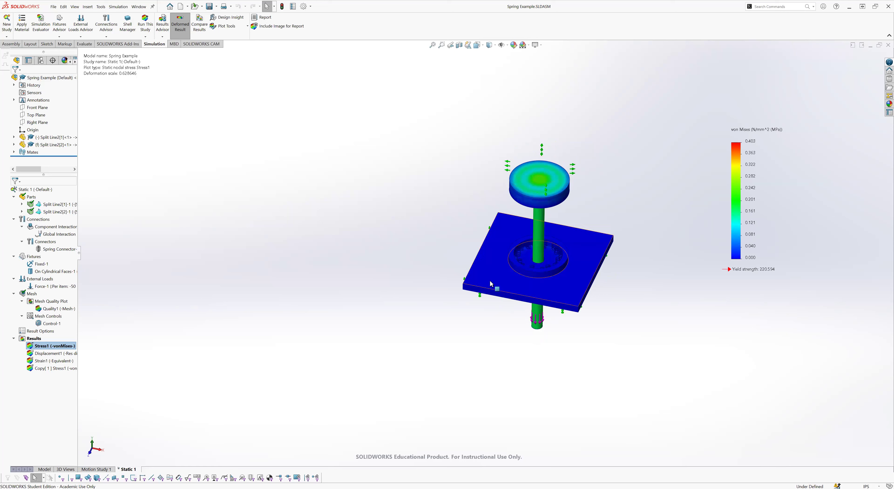
middle_click_drag(493, 354, 517, 282)
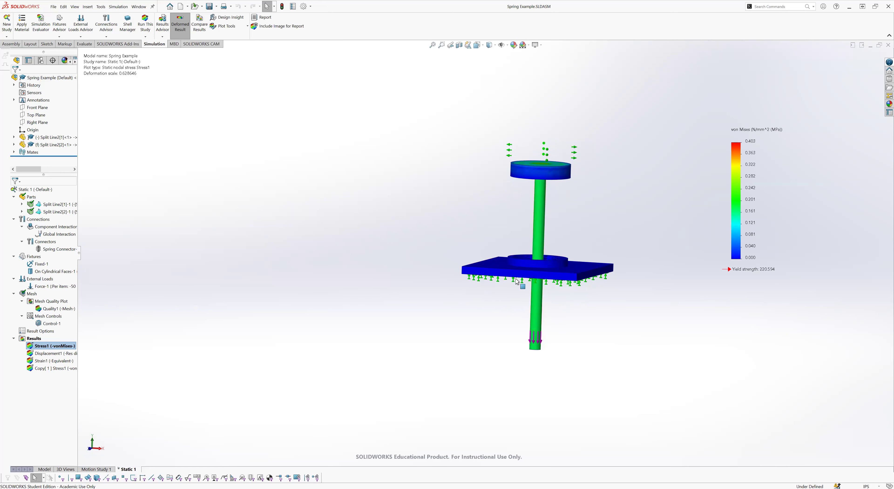
middle_click_drag(445, 192, 425, 135)
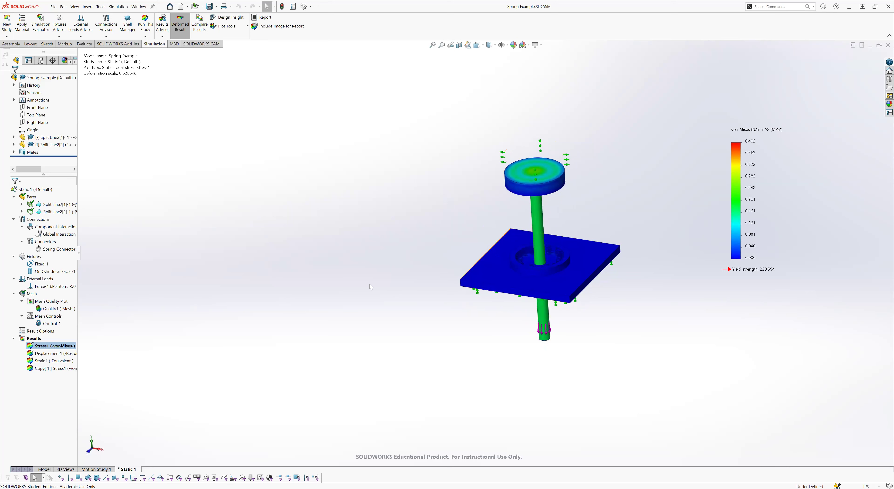